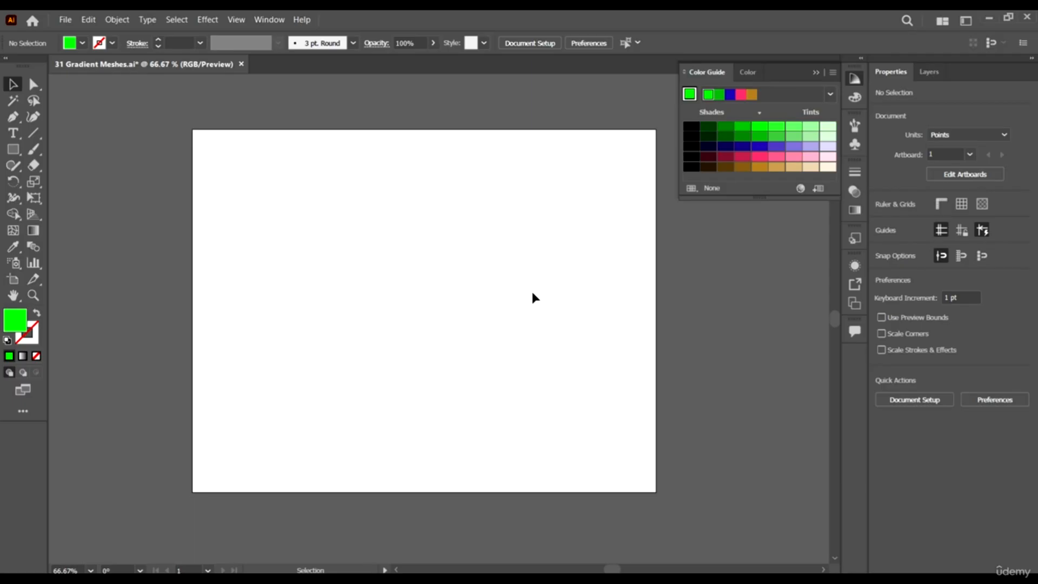
- Draw a stroke-free green square about 354 pt wide near the middle of the artboard and nudge it slightly upward
left_click(13, 150)
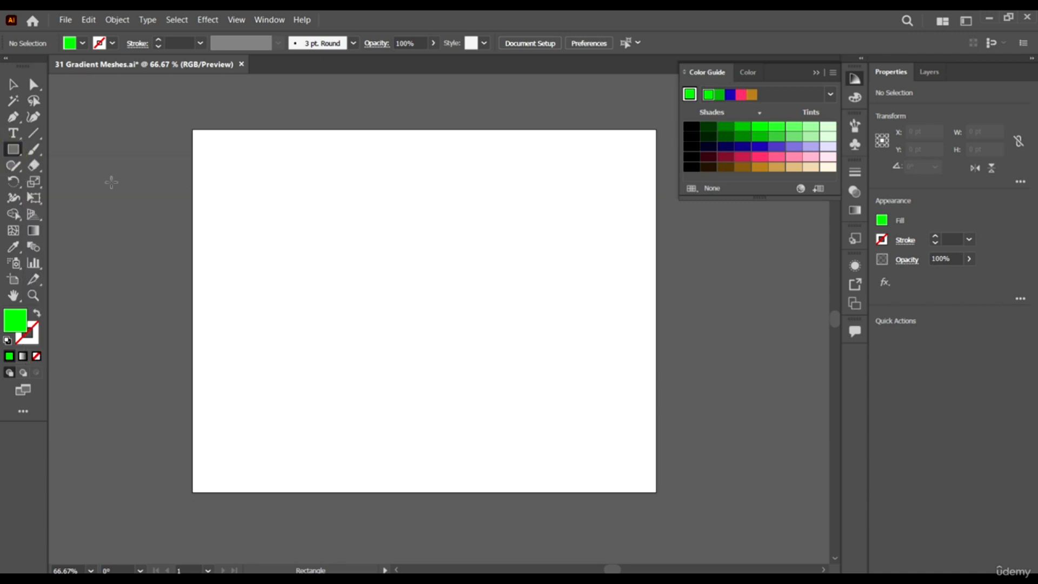
left_click_drag(311, 182, 561, 431)
left_click(13, 85)
left_click_drag(498, 276, 498, 269)
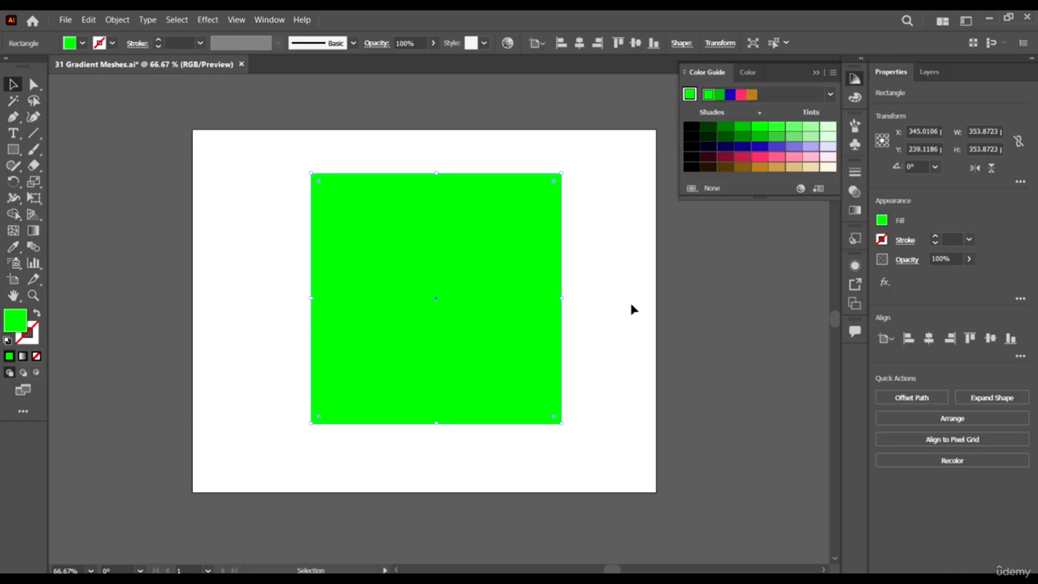
- Add one vertical and one horizontal gradient mesh line through the square's middle with the Mesh tool
left_click(14, 232)
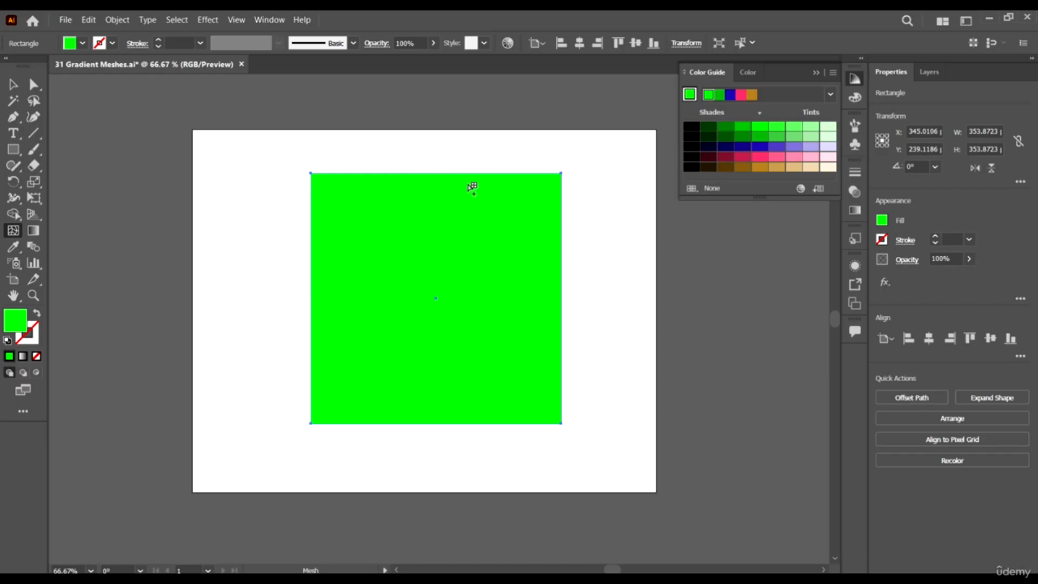
left_click(436, 174)
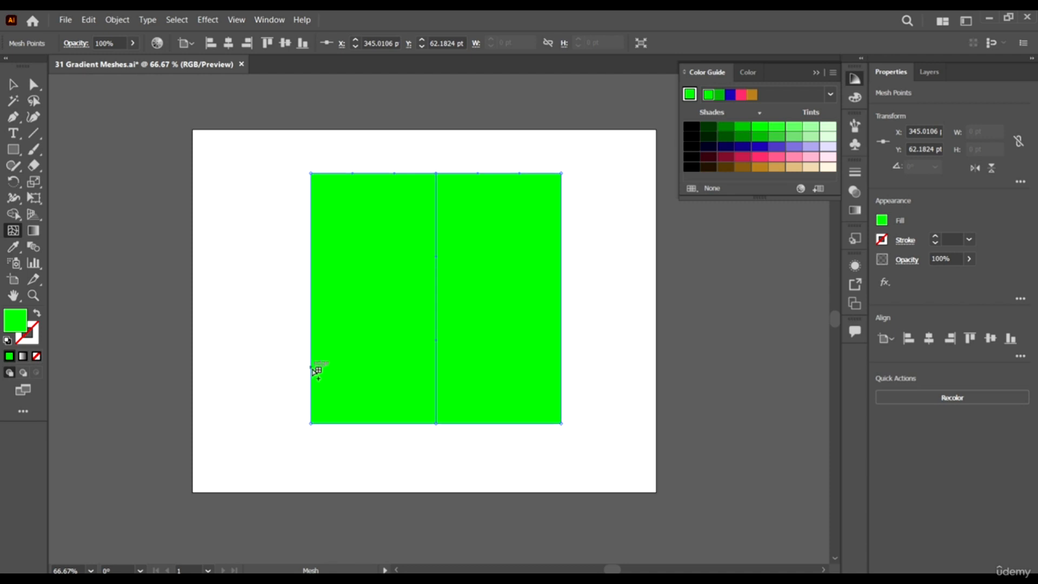
left_click(312, 300)
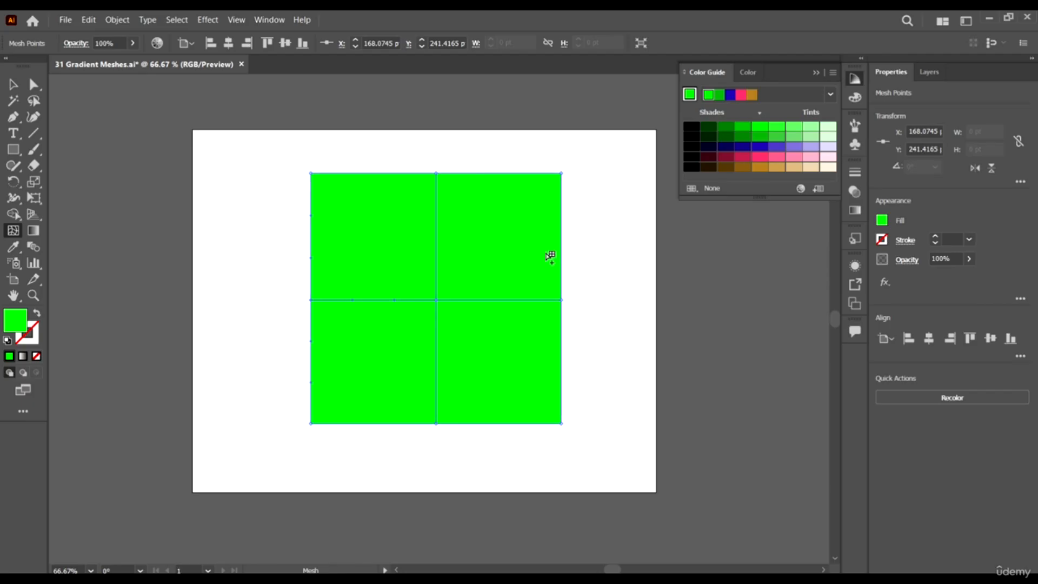
- Try to move the mesh points around the square's lower-right patch with Direct Selection, and undo the move
left_click(34, 86)
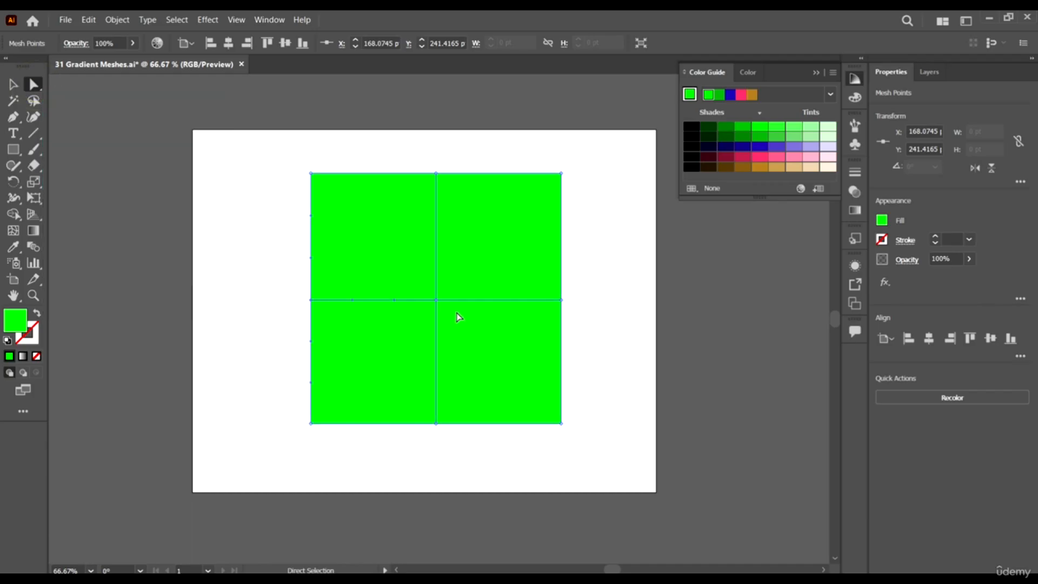
mouse_move(436, 301)
left_mouse_down()
mouse_move(455, 336)
mouse_move(443, 320)
left_mouse_up()
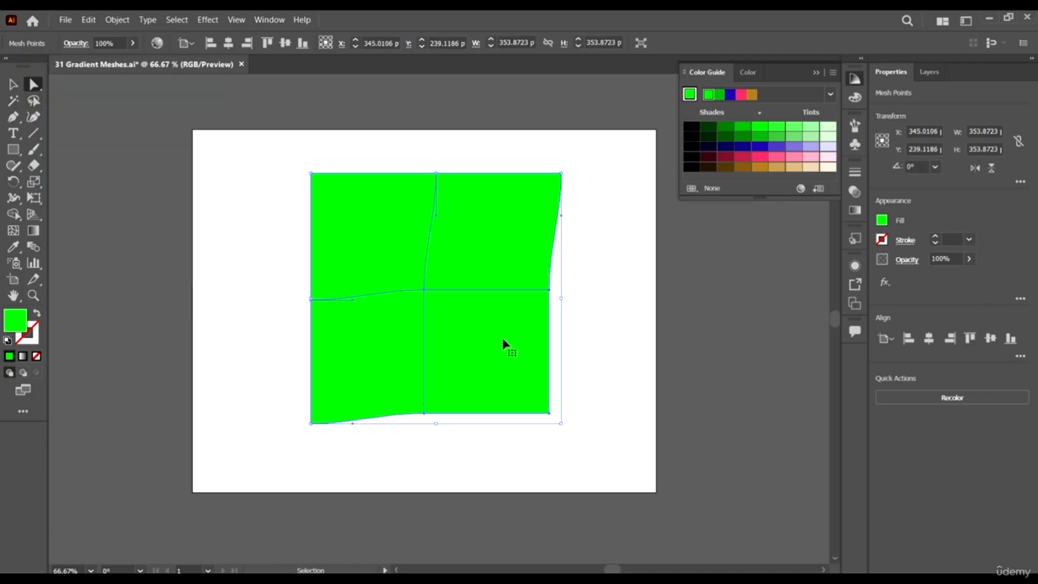
key("ctrl+z")
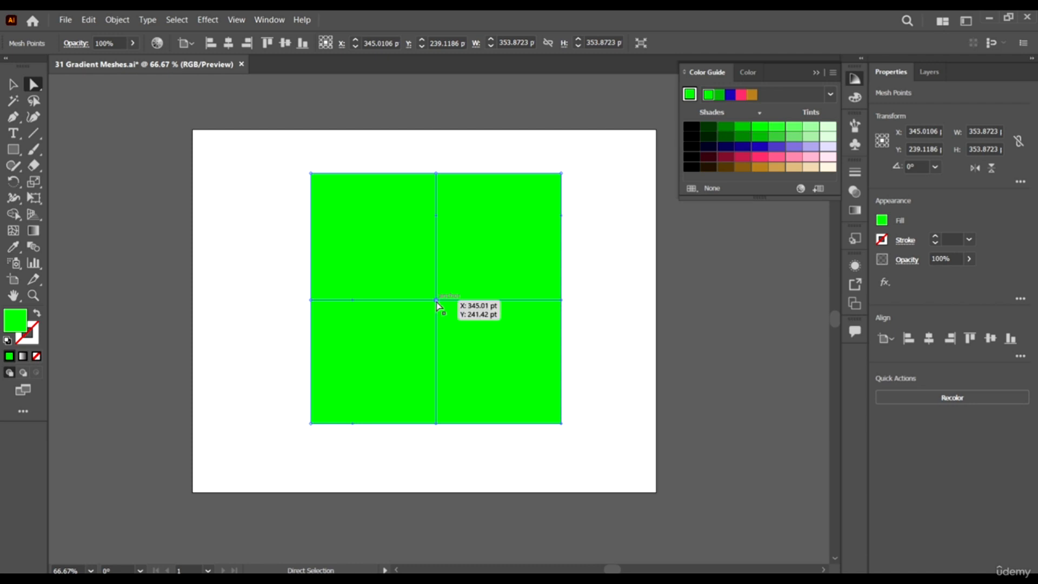
- Color the mesh points of the lower-right patch hot pink and the top-center mesh point light lavender
left_click(436, 300)
left_click_drag(494, 358, 494, 333)
key("ctrl+z")
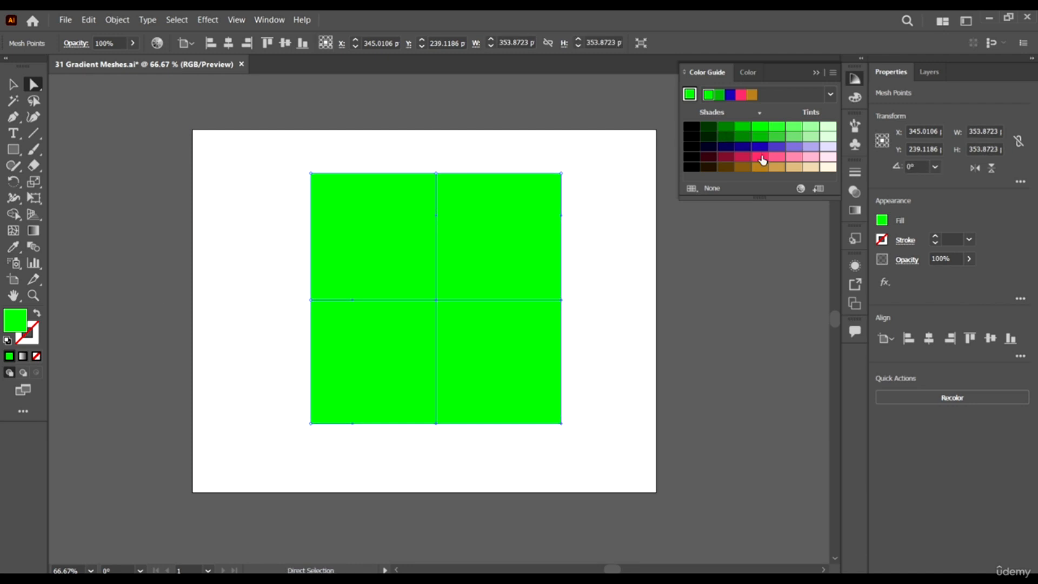
left_click(761, 157)
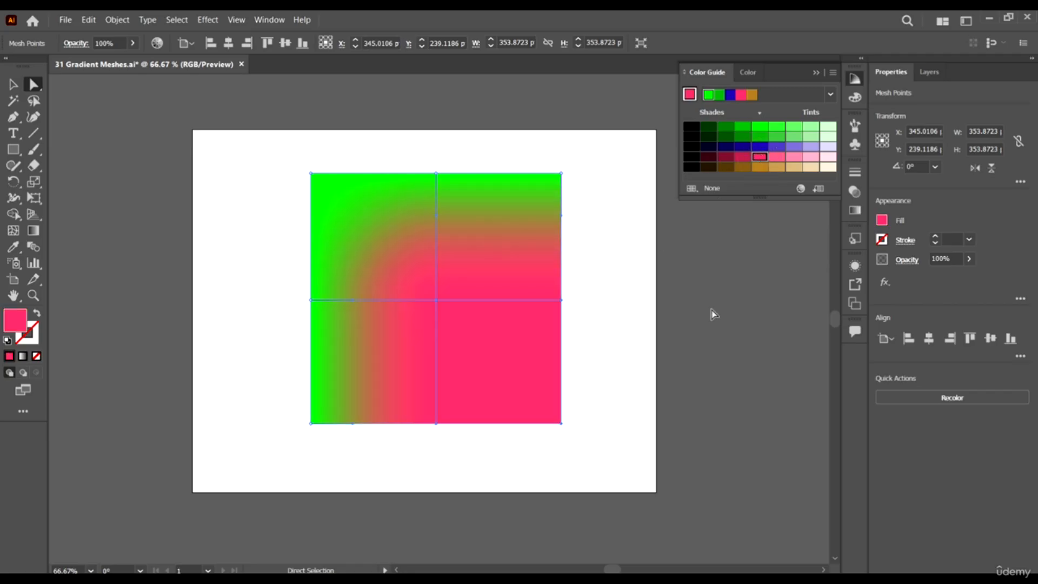
left_click_drag(464, 189, 465, 191)
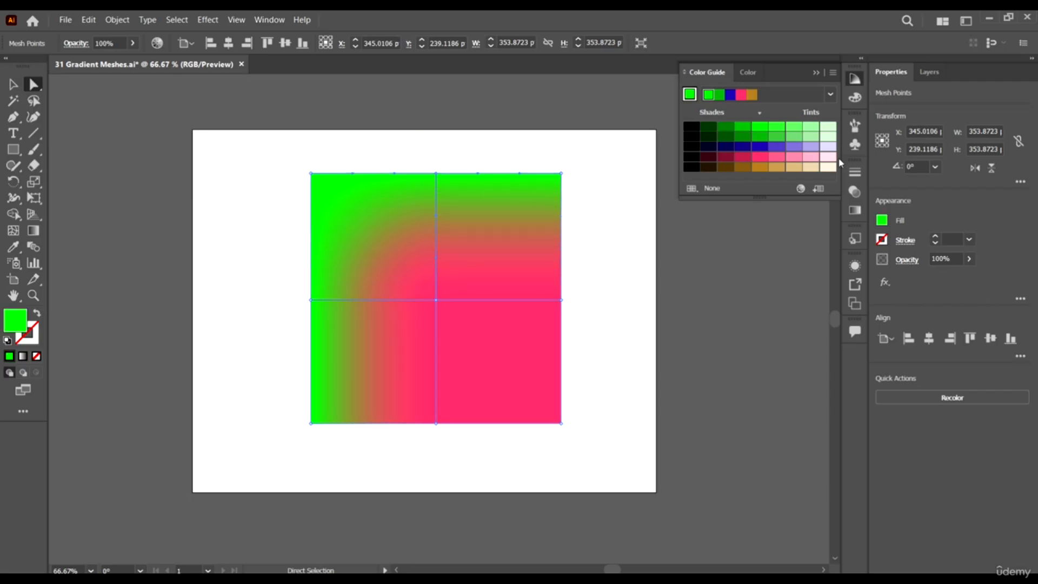
left_click(812, 147)
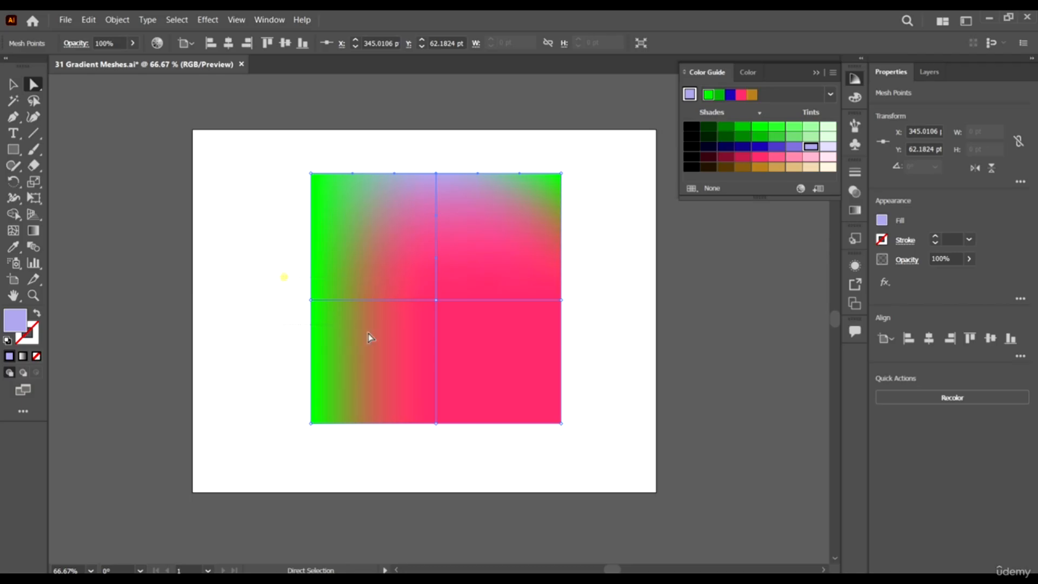
- Color the mesh point midway down the square's left edge light green and the bottom-right corner point pale pink
left_click_drag(369, 333, 369, 334)
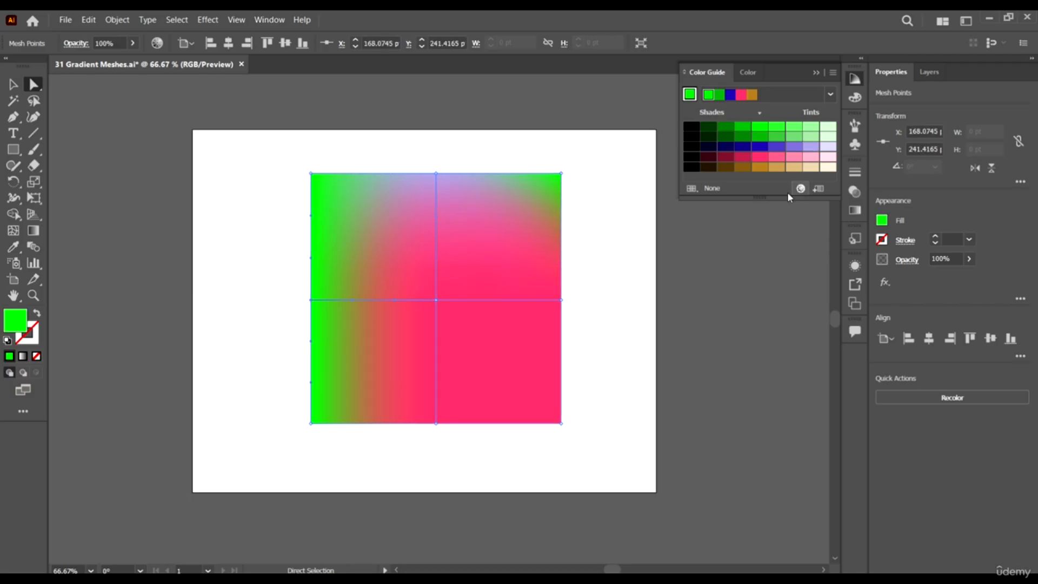
left_click(743, 167)
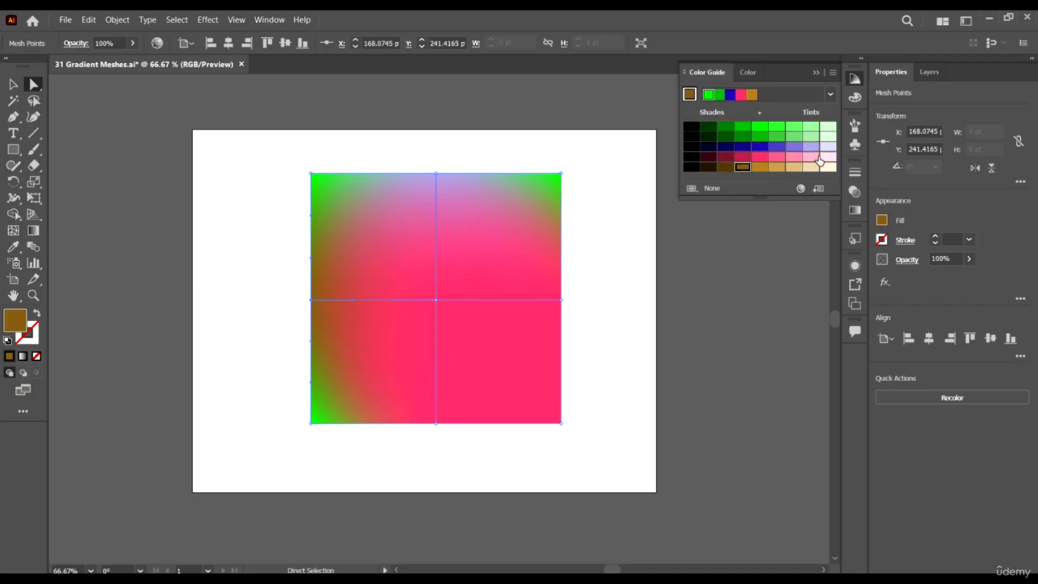
left_click(795, 128)
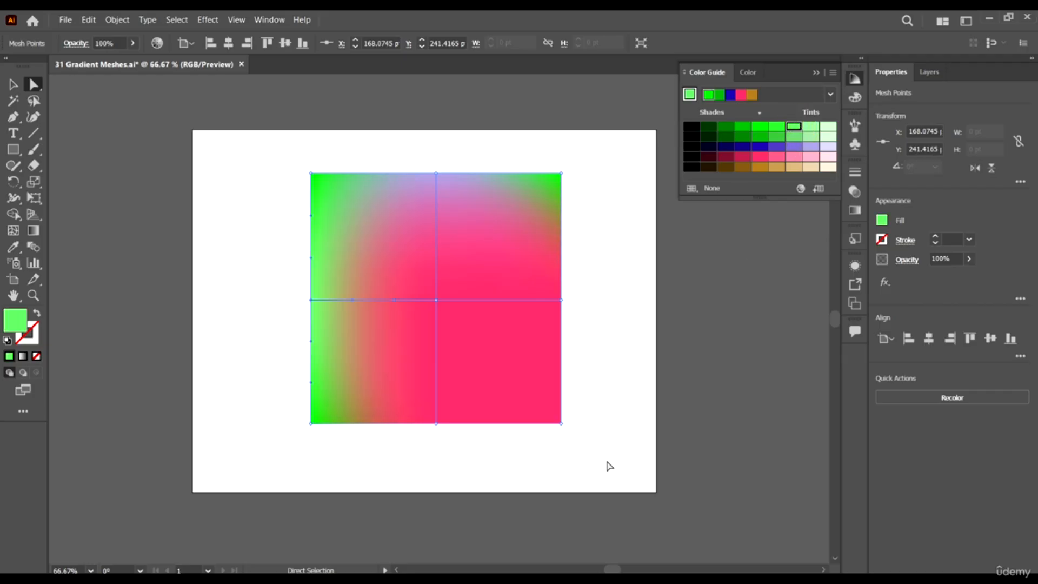
left_click_drag(621, 470, 538, 392)
left_click(827, 157)
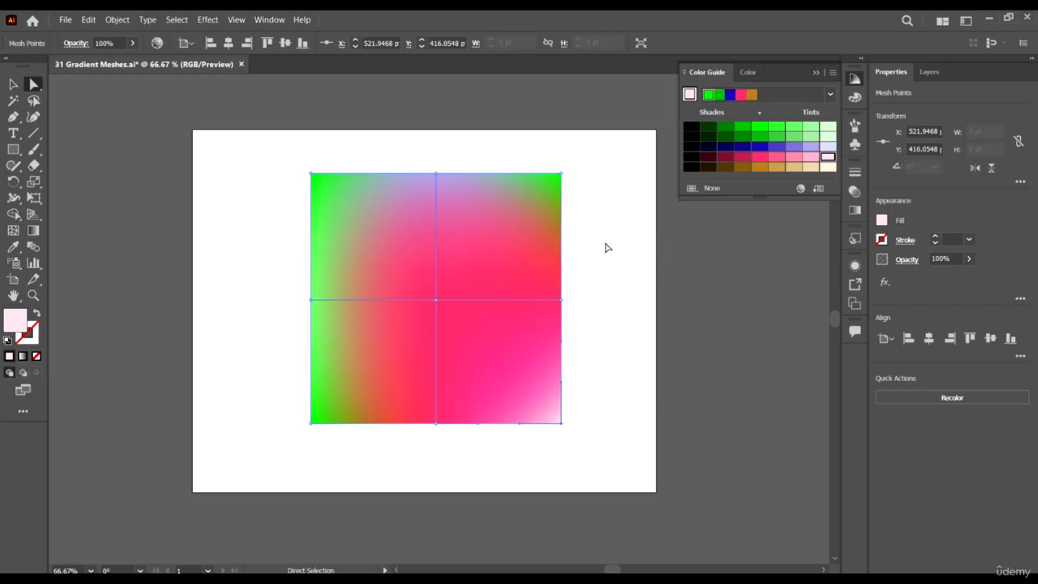
- Add two more horizontal and two more vertical mesh lines, one on each side of the existing center lines
left_click(13, 232)
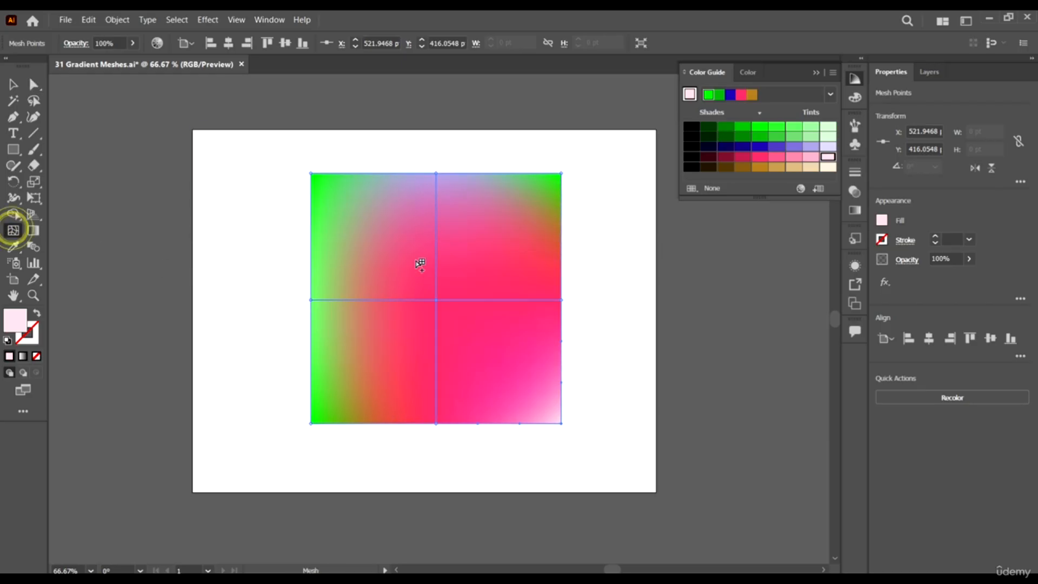
left_click(311, 229)
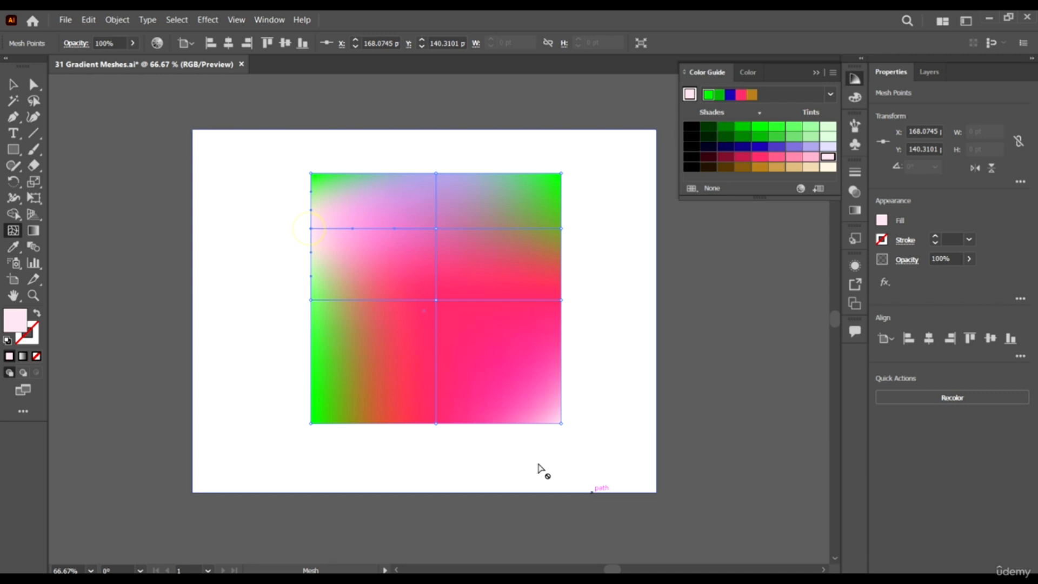
left_click(311, 381)
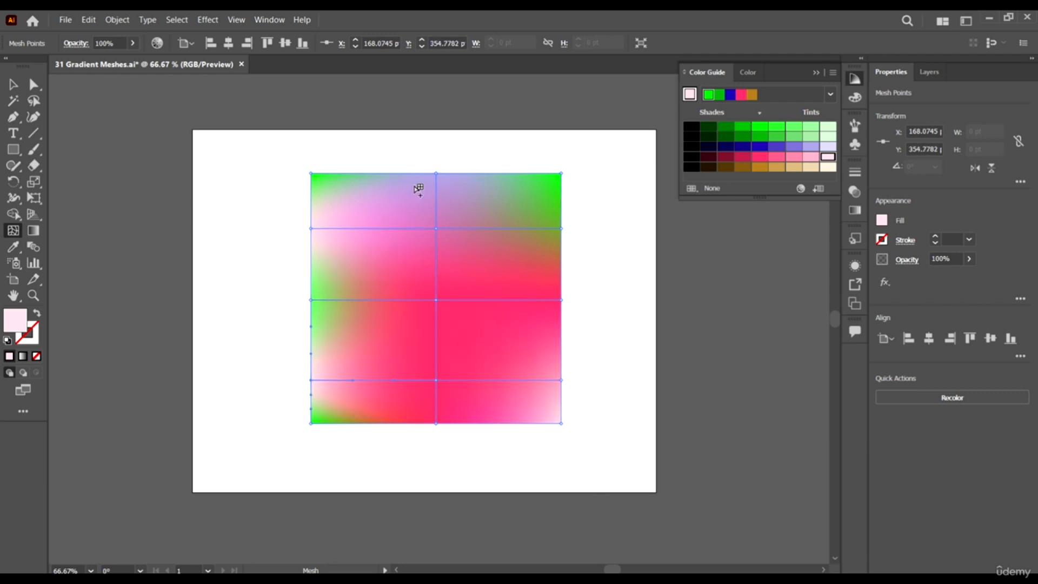
left_click(363, 174)
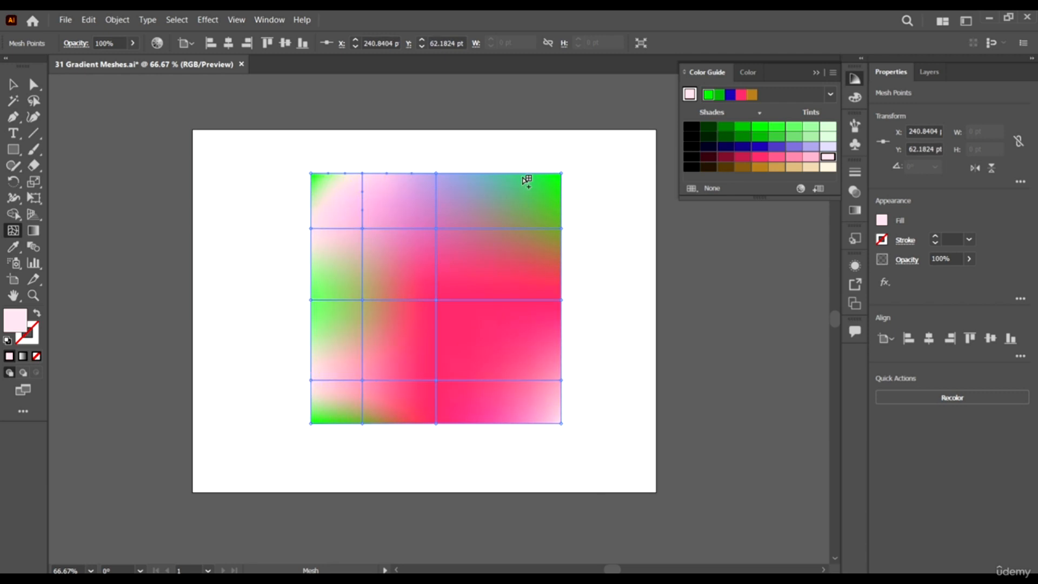
left_click(528, 174)
- Color the upper-left interior mesh intersection blue-violet and the square's top-left corner point dark navy
left_click(34, 84)
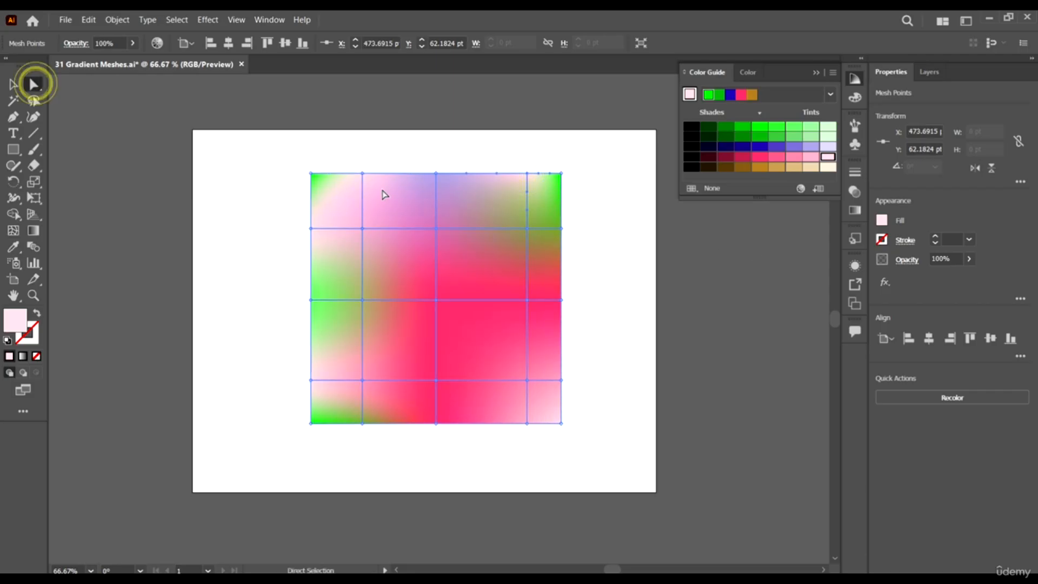
left_click(363, 228)
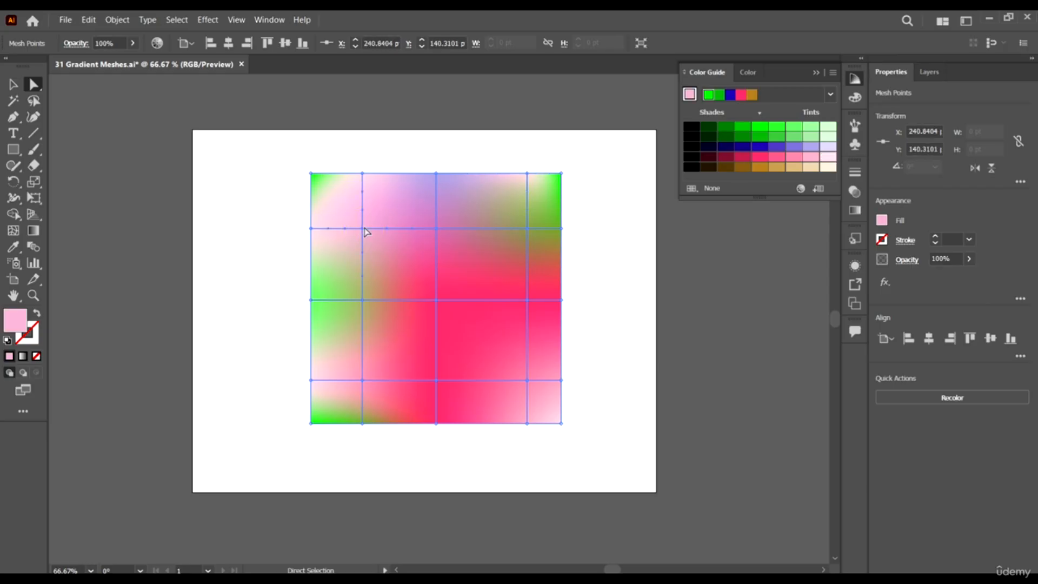
left_click(778, 146)
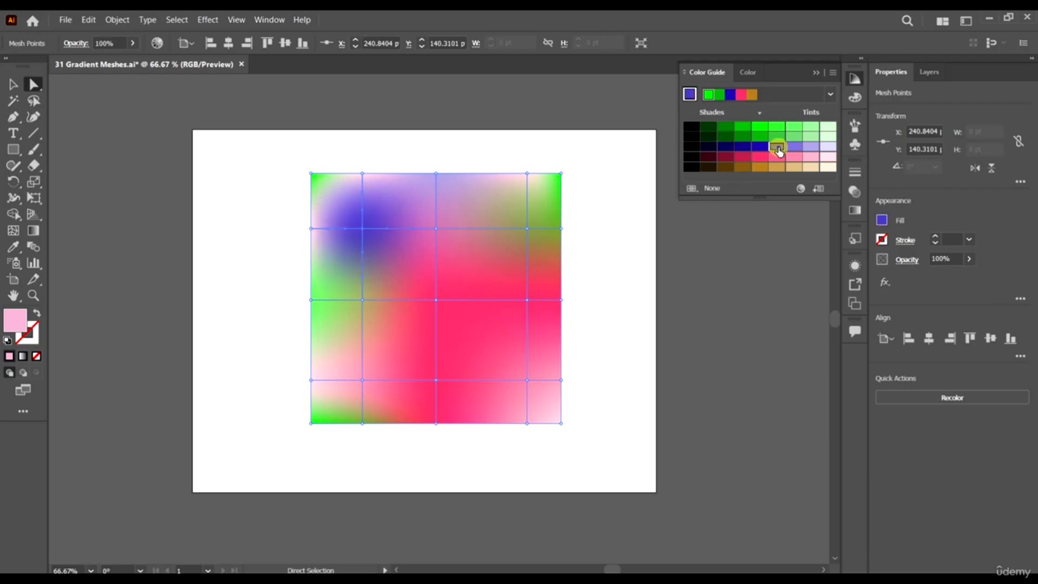
left_click(311, 174)
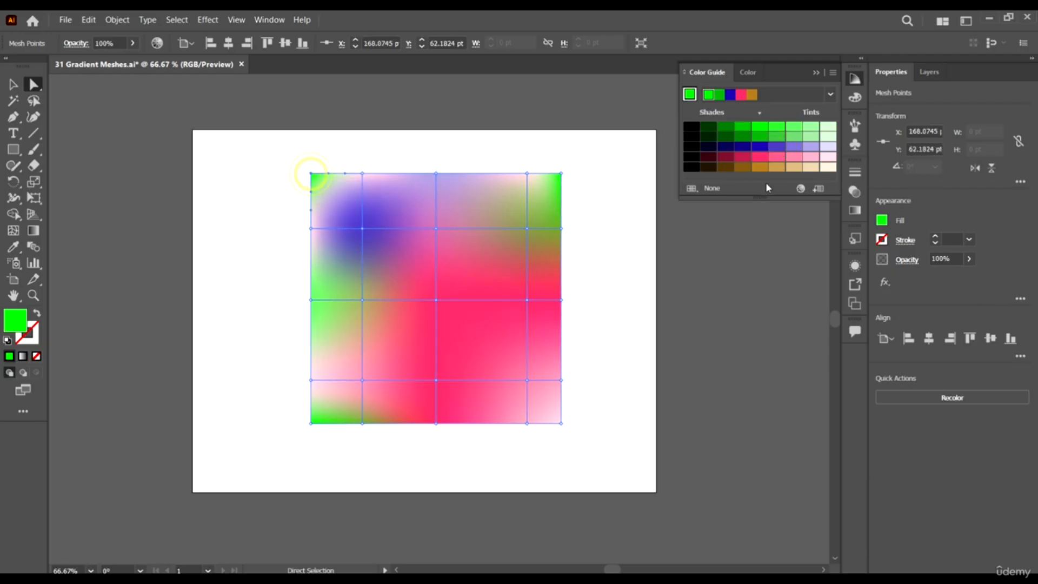
left_click(726, 148)
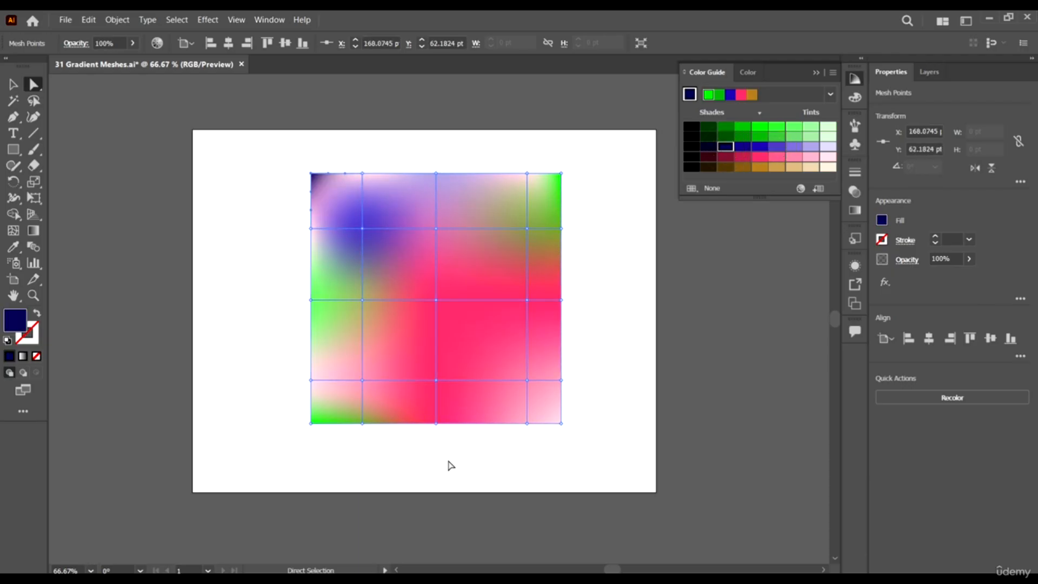
- Color the bottom-edge point nearest the left corner tan, and the lower left-edge point red from the Compound 2 harmony
left_click_drag(376, 440, 338, 397)
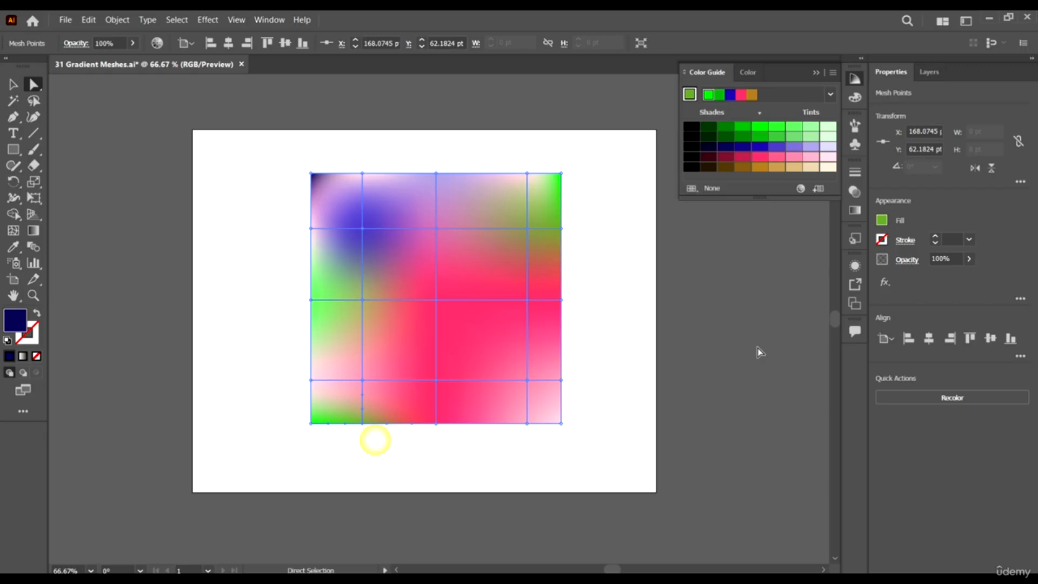
left_click(773, 169)
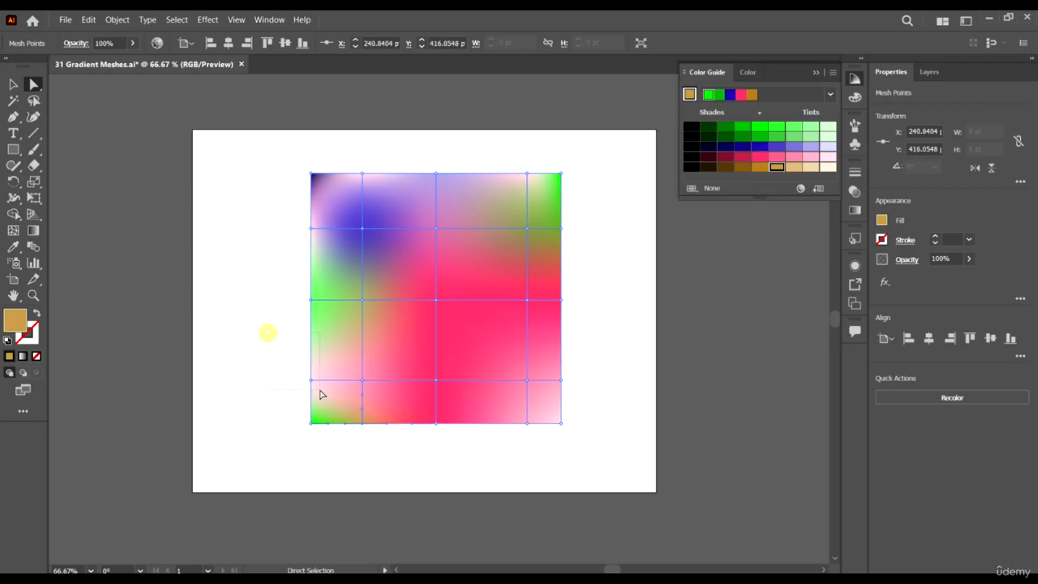
left_click_drag(323, 395, 322, 395)
left_click(831, 94)
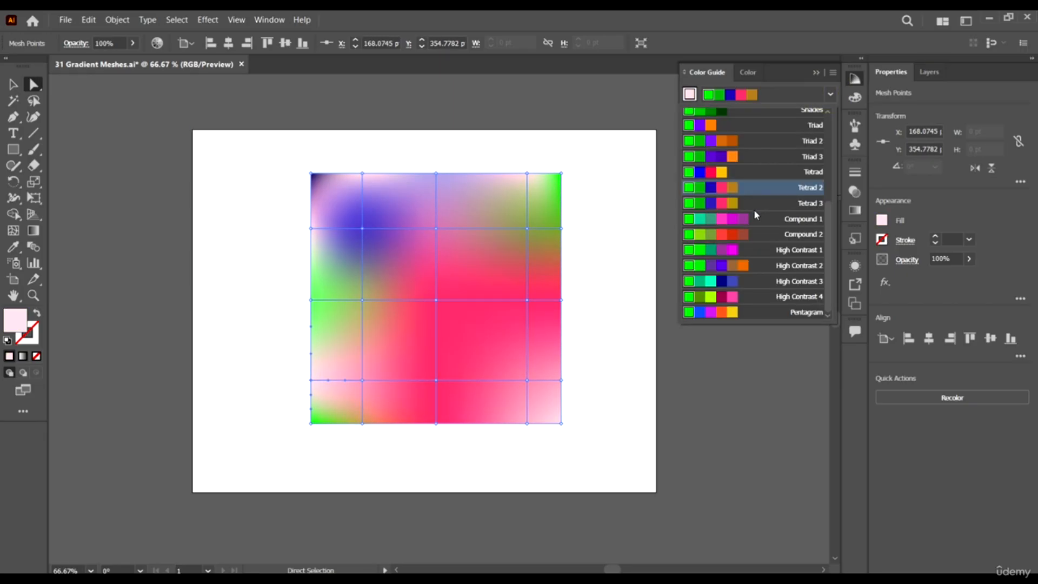
left_click(754, 236)
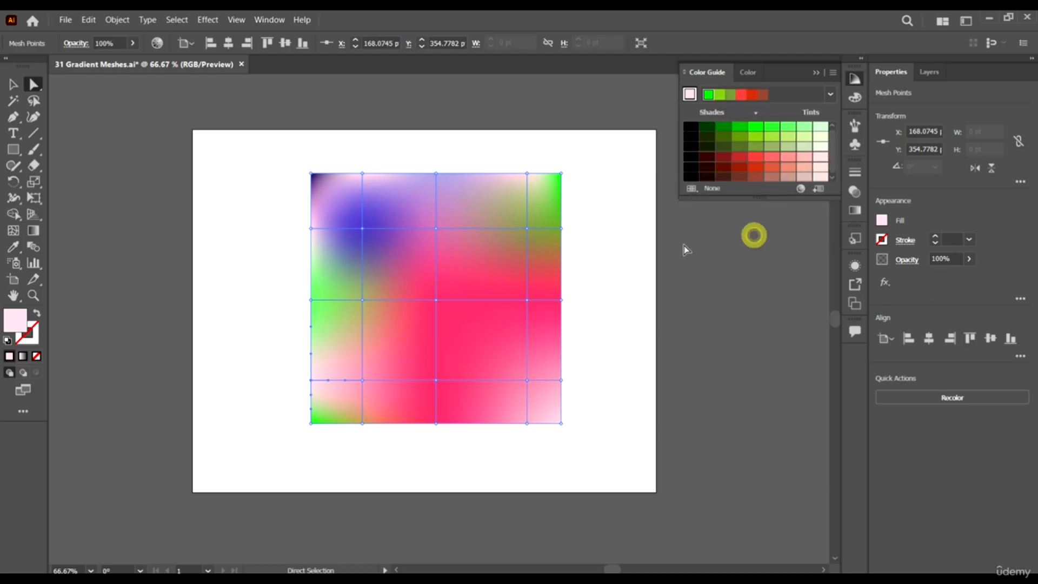
left_click(756, 169)
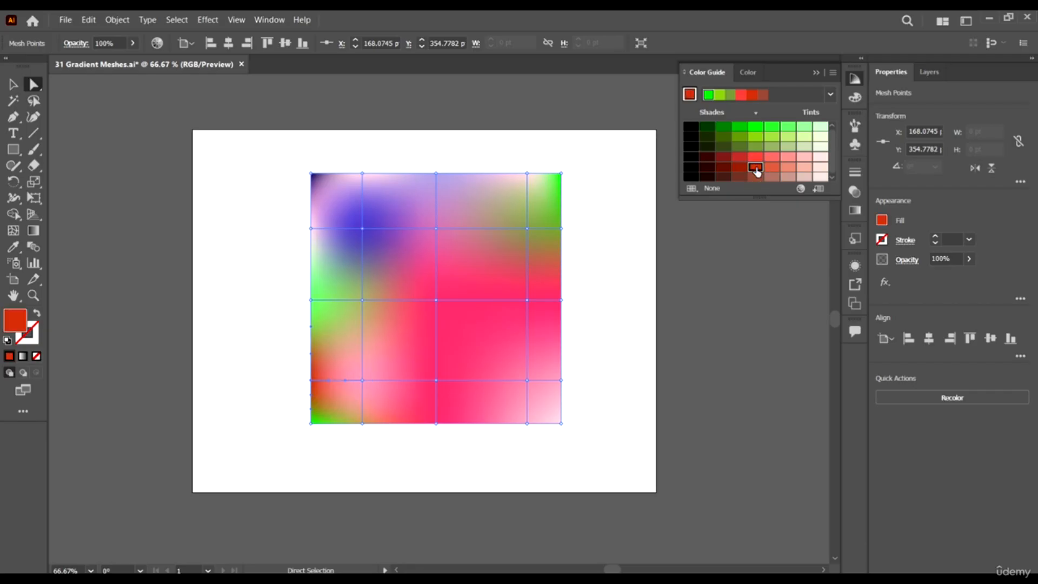
- Color the upper-right interior mesh intersection very pale pink and the center mesh point bright green
left_click(527, 228)
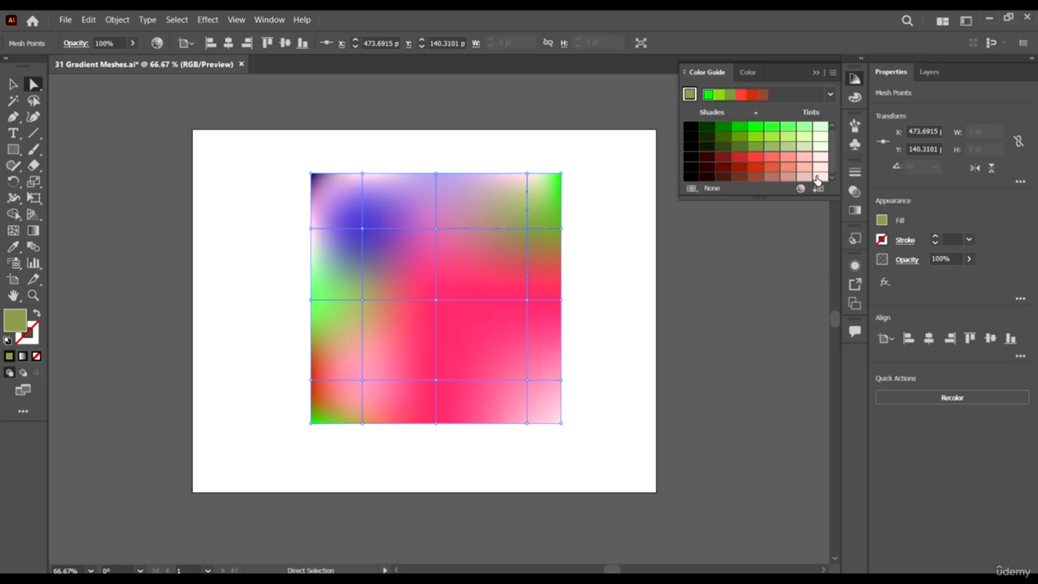
left_click(820, 157)
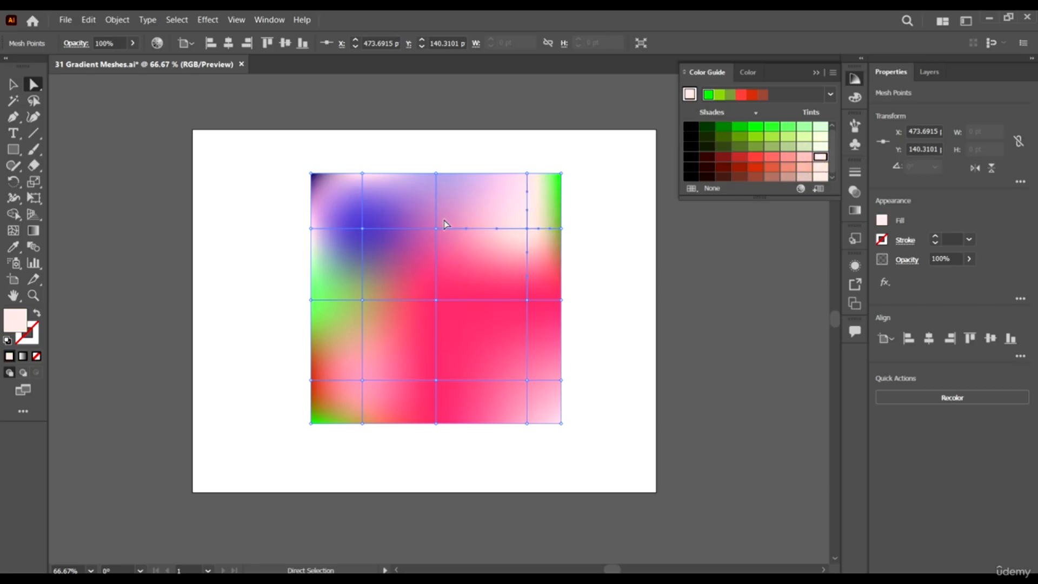
left_click(436, 300)
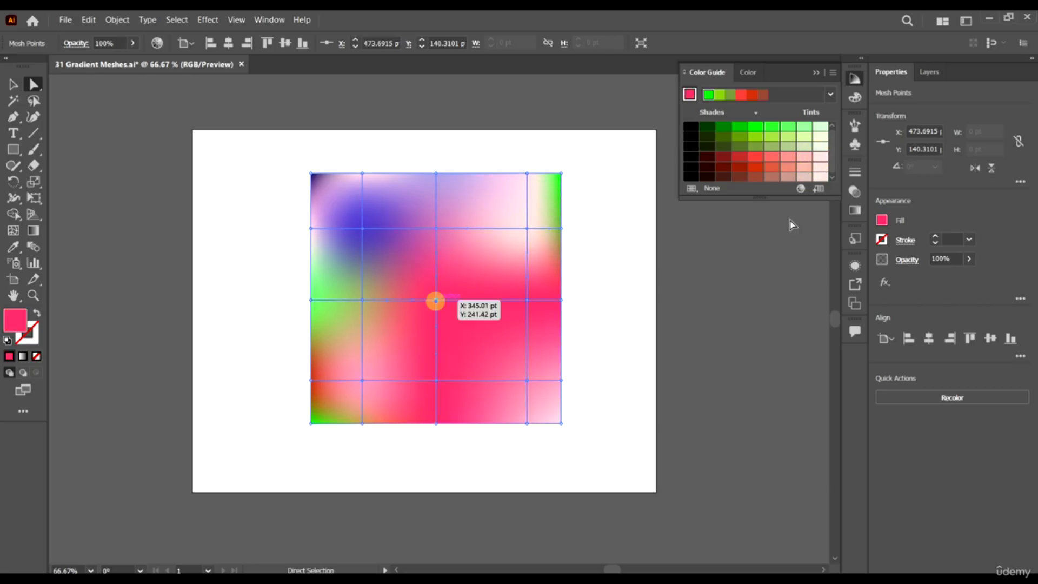
left_click(802, 169)
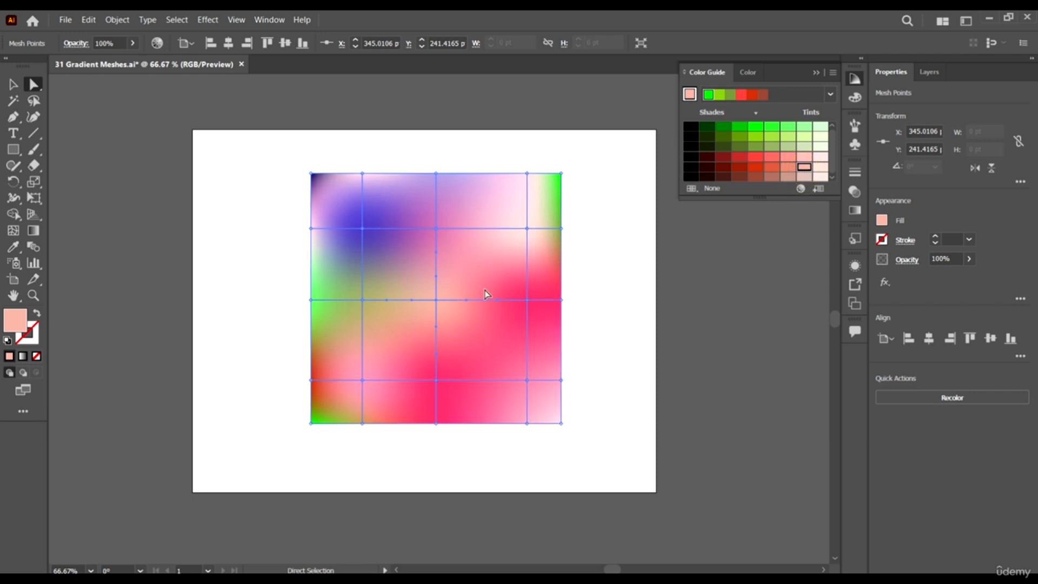
left_click(771, 126)
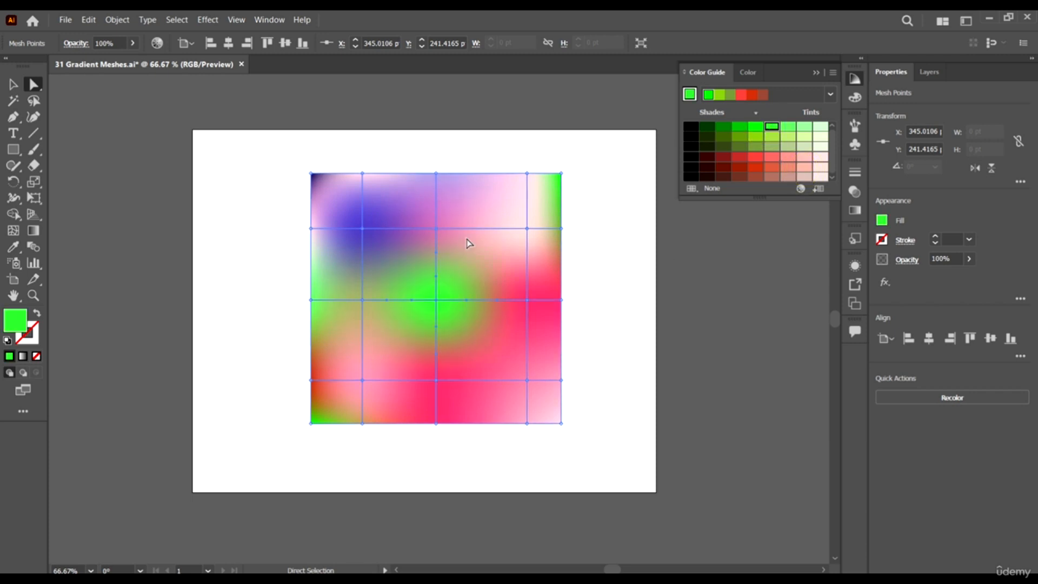
- Color the mesh intersection directly below the center point red and deselect the mesh
scroll(468, 244, "down", 2)
left_click(436, 328)
left_click(757, 157)
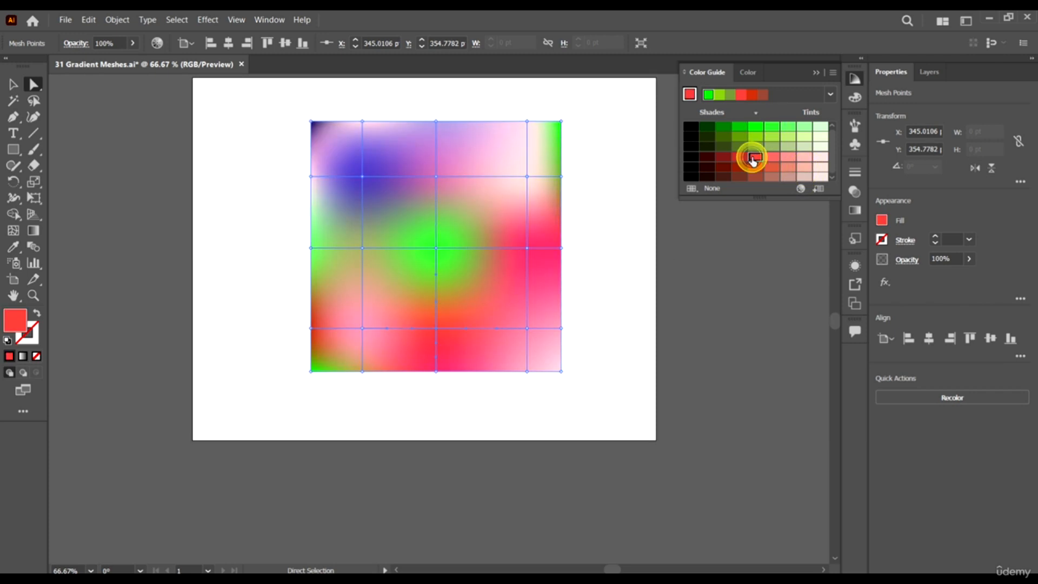
left_click(13, 84)
left_click(243, 206)
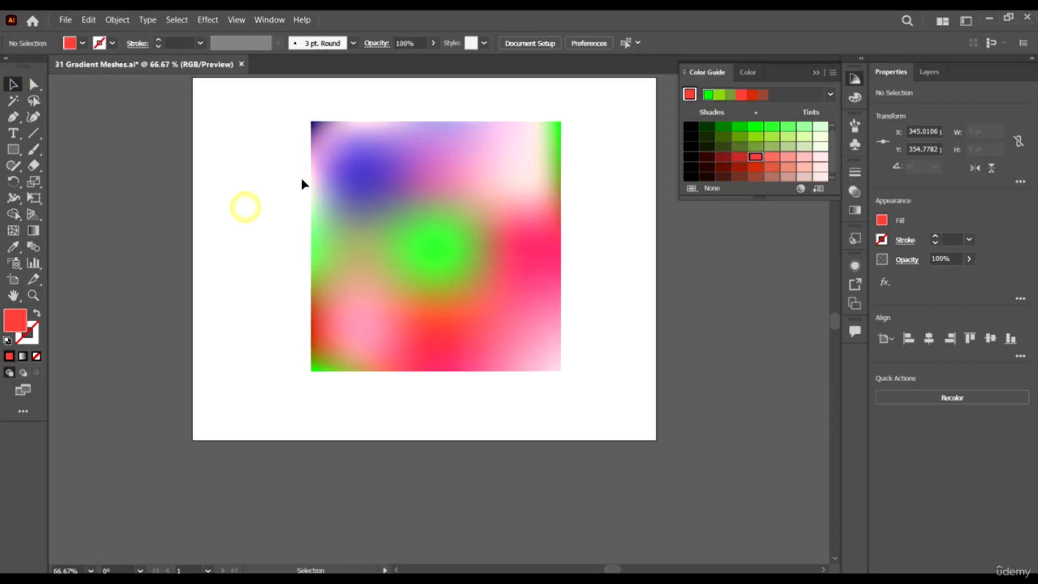
- Enlarge the mesh square proportionally to about 478 pt wide and position it within the artboard's height
scroll(301, 183, "up", 2)
left_click(520, 244)
left_click_drag(562, 172, 607, 122)
left_click_drag(528, 273, 528, 283)
- Resize the artboard with the Artboard tool so all four sides fit the edges of the mesh square
left_click(13, 279)
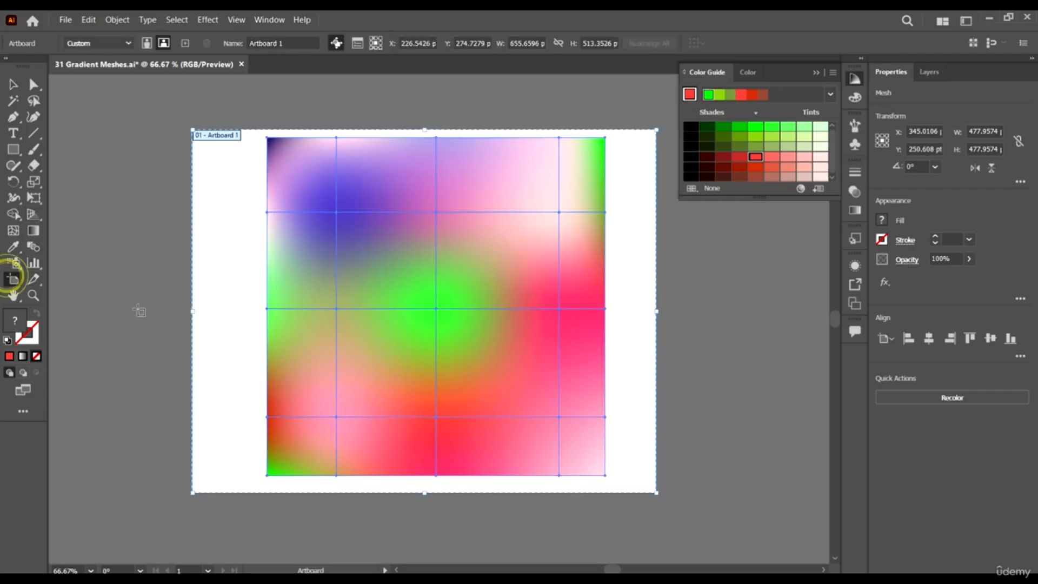
left_click(190, 311)
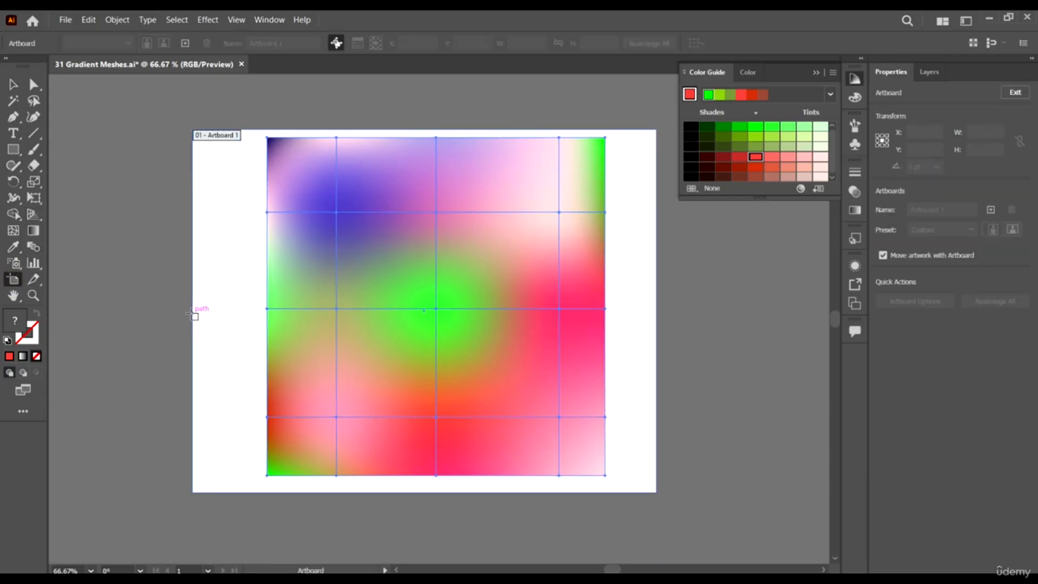
left_click(211, 130)
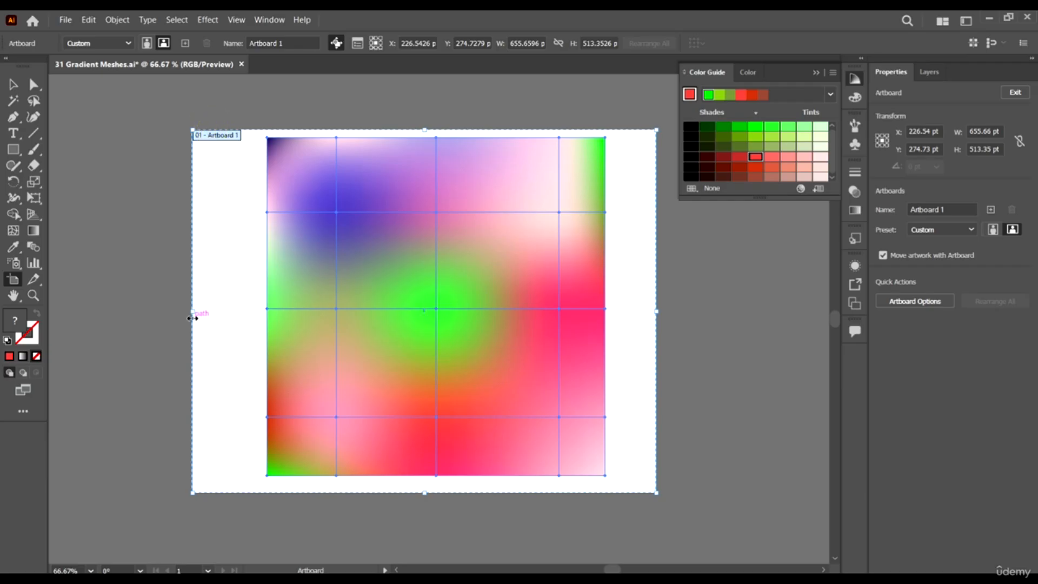
left_click_drag(193, 318, 267, 313)
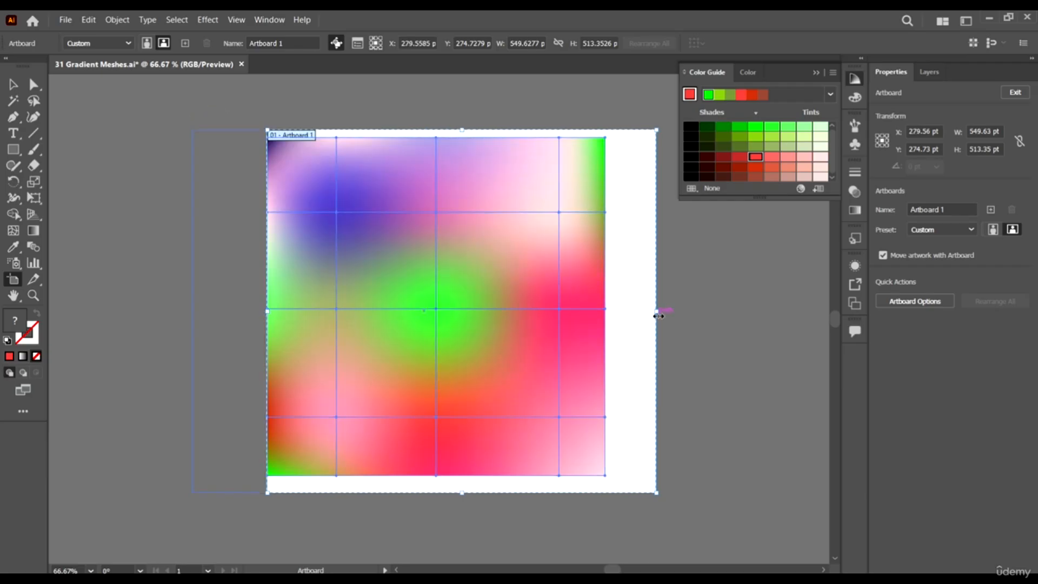
left_click_drag(659, 313, 604, 312)
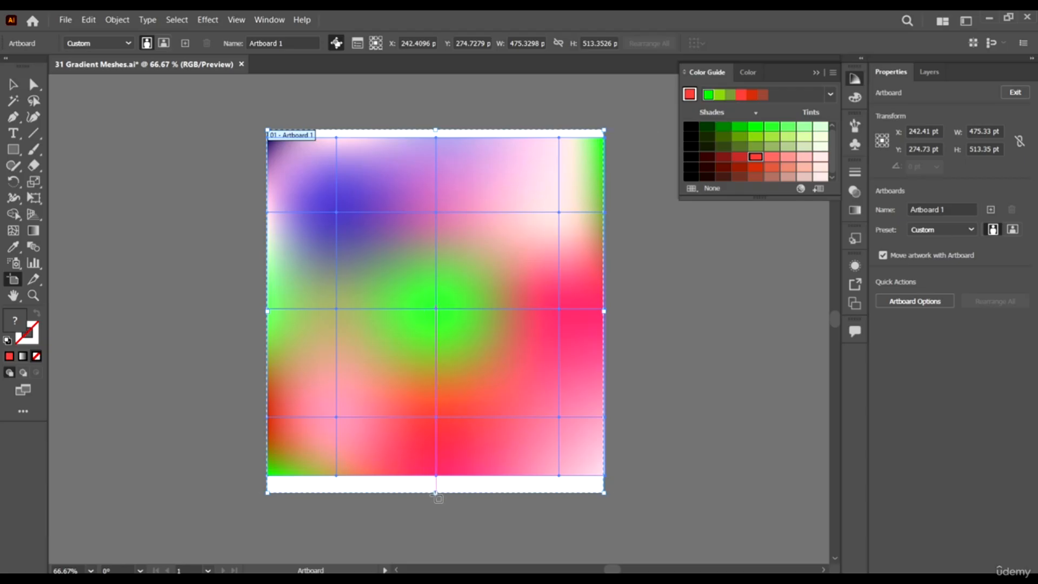
left_click_drag(436, 493, 436, 475)
left_click_drag(435, 130, 435, 137)
left_click(13, 84)
left_click(199, 246)
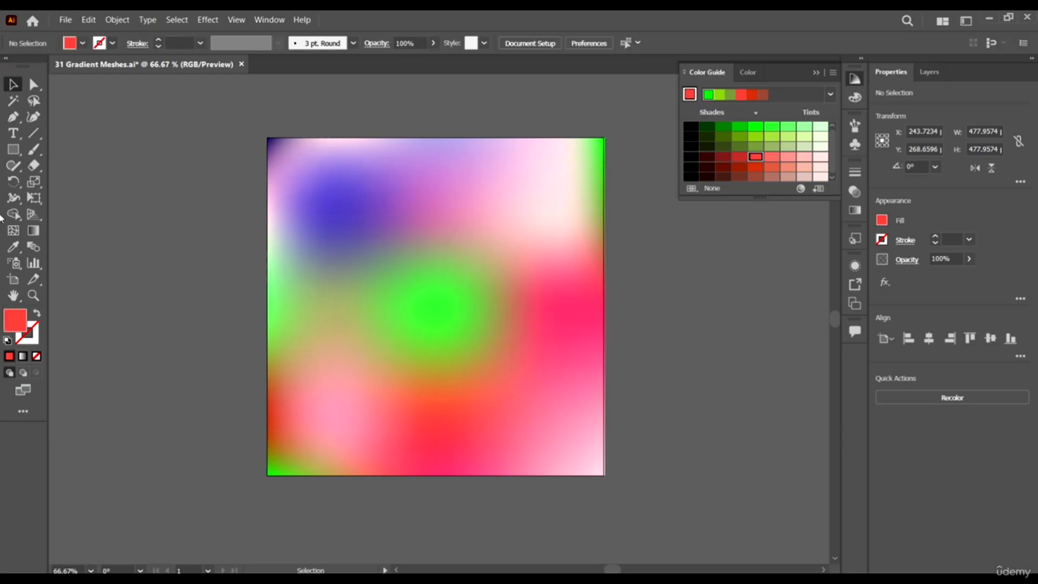
- Add the text GRADIENT, scale it up to about 81 pt and place it across the middle of the square
left_click(13, 134)
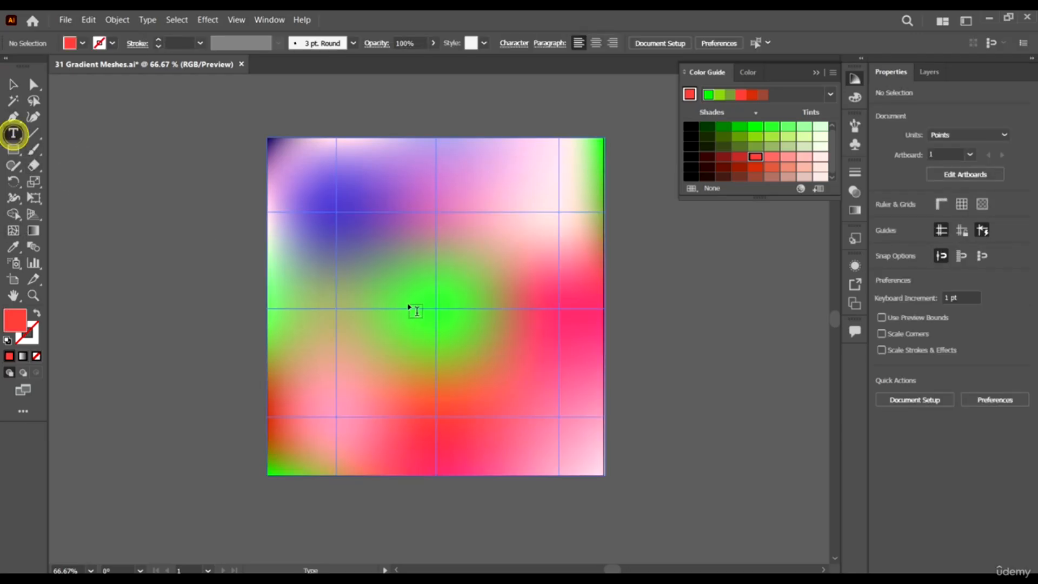
left_click(390, 278)
type("GRADIENT")
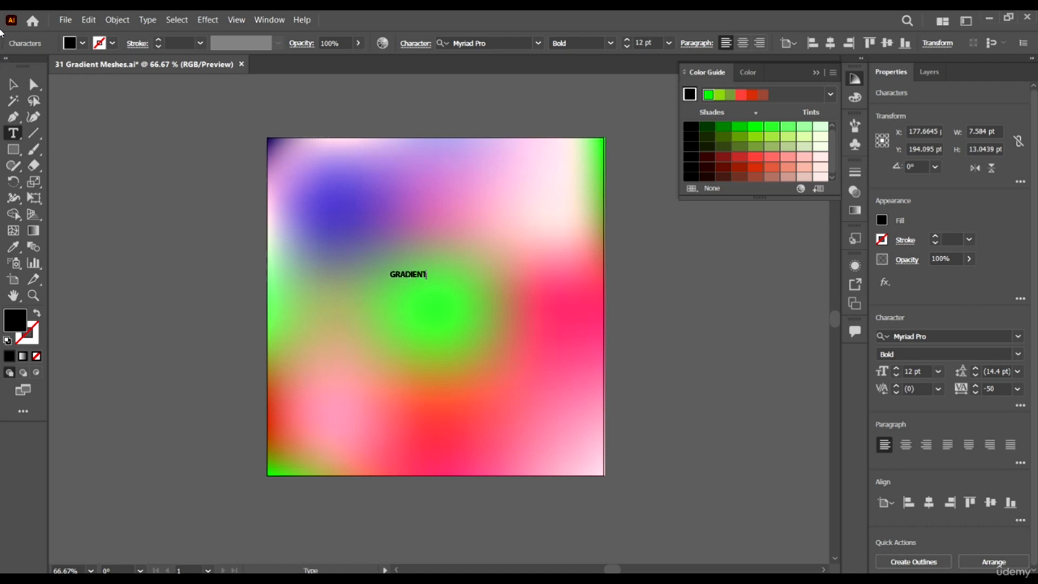
left_click(13, 85)
left_click_drag(427, 279, 643, 334)
left_click_drag(574, 314, 513, 336)
- Fill the GRADIENT text with white and move it slightly up to center it over the square
left_click(82, 43)
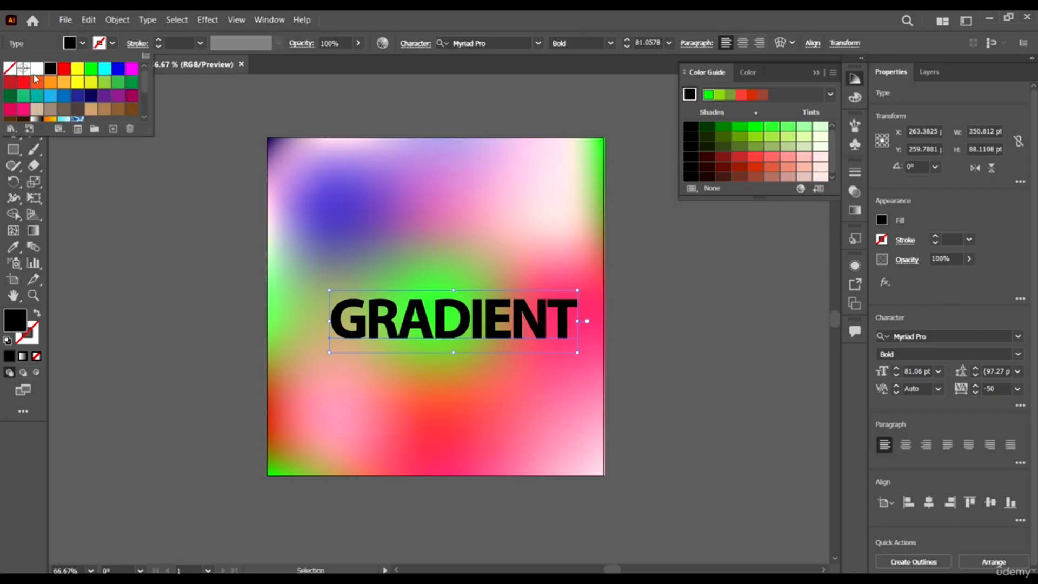
left_click(37, 67)
left_click(135, 261)
left_click_drag(503, 315, 495, 296)
left_click(719, 311)
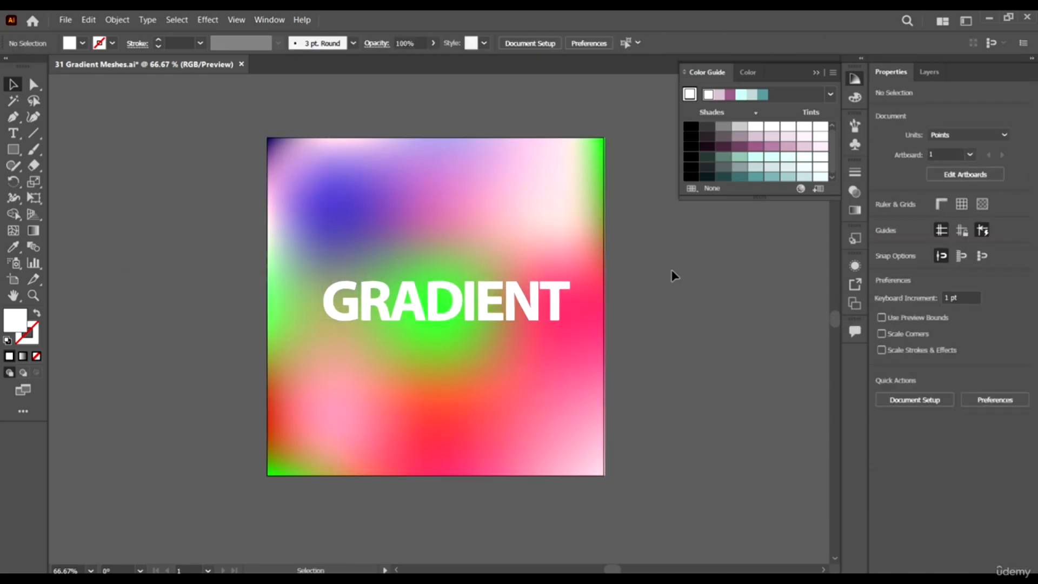
- Delete all artwork from the document, leaving the artboard empty
scroll(389, 192, "down", 2)
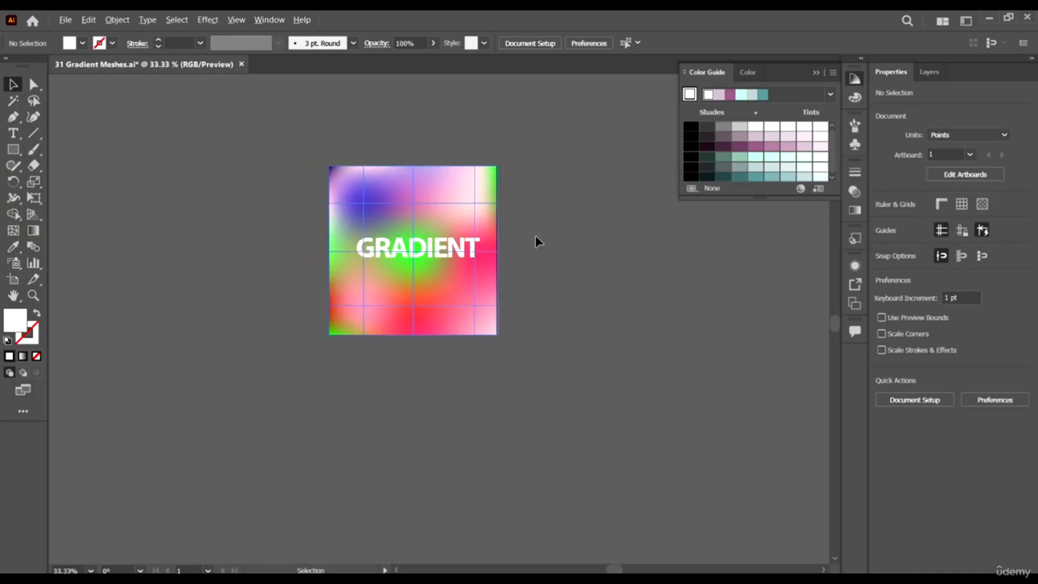
scroll(299, 124, "up", 2)
key("ctrl+minus")
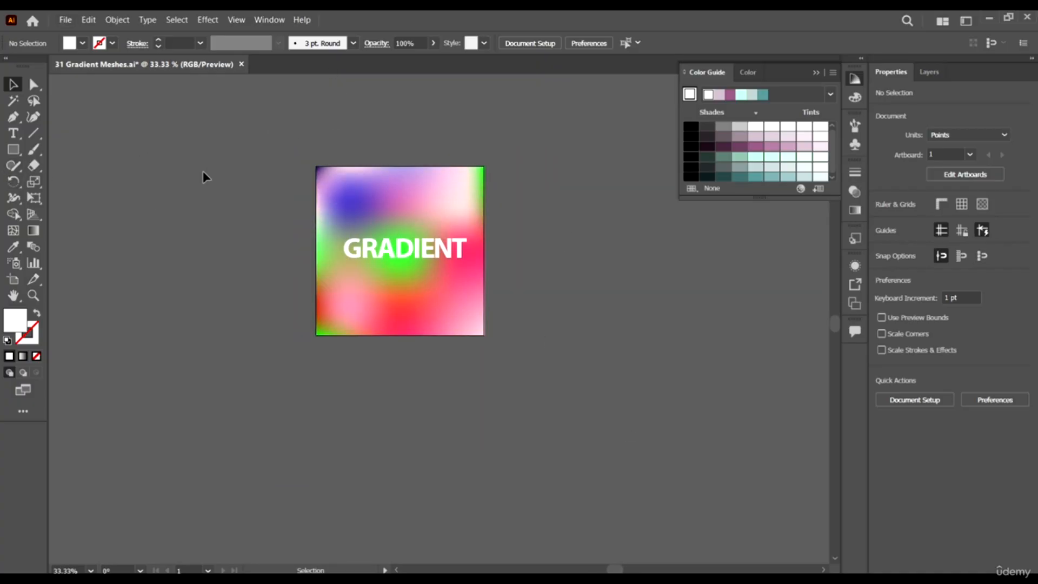
key("ctrl+a")
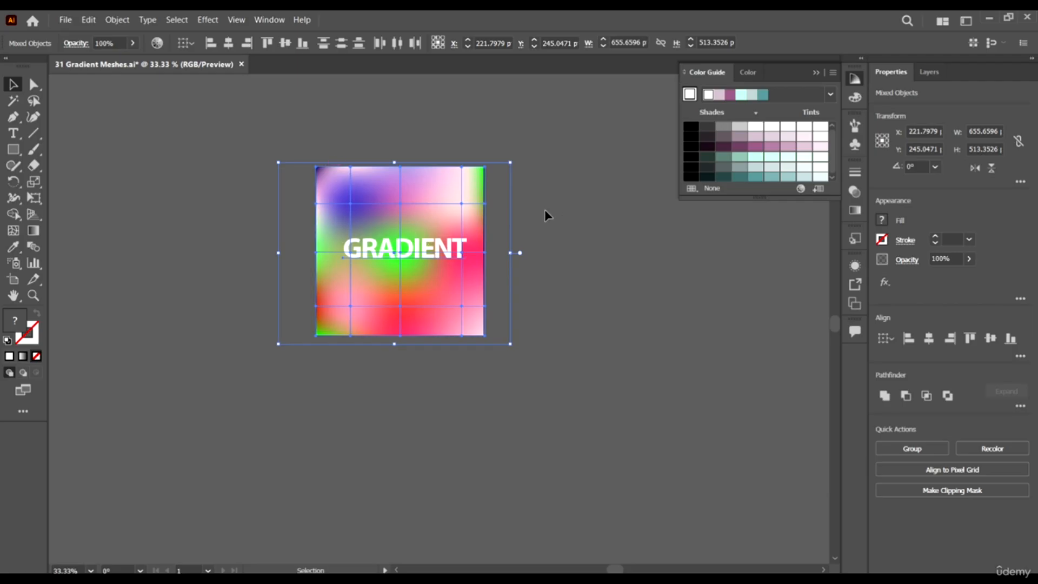
key("Delete")
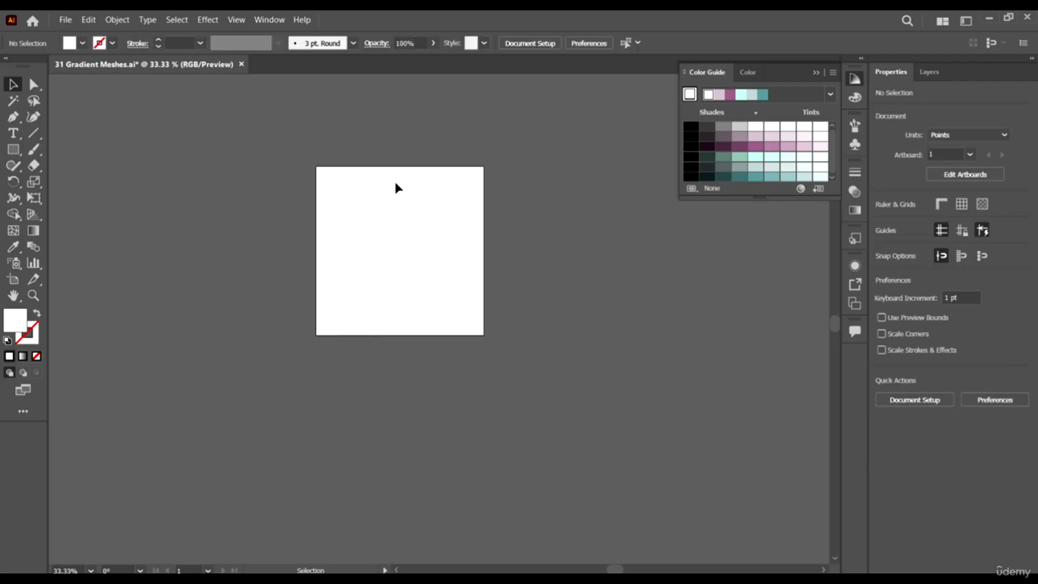
scroll(374, 114, "up", 1)
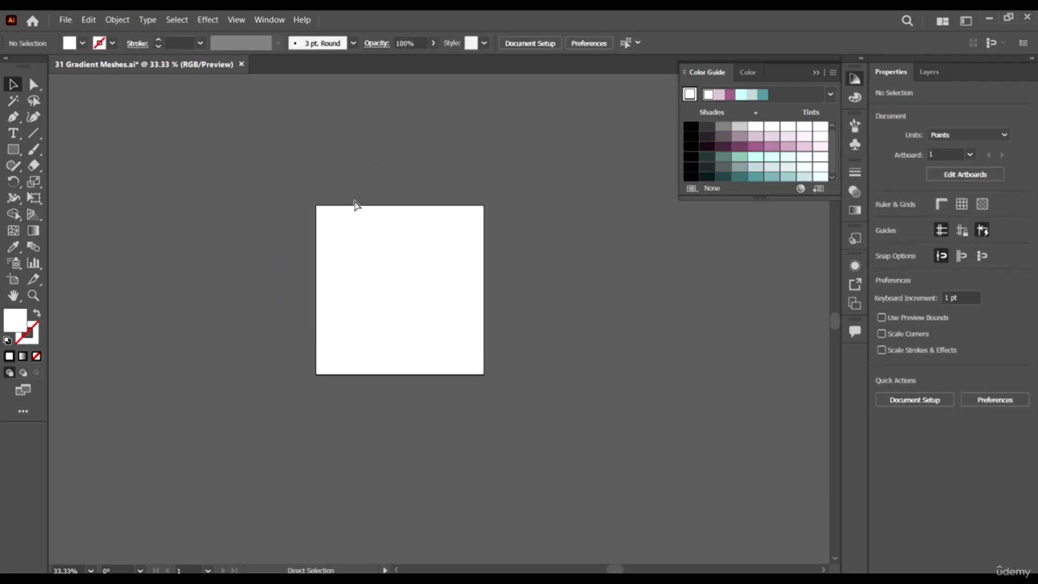
scroll(366, 206, "left", 1)
key("ctrl+plus")
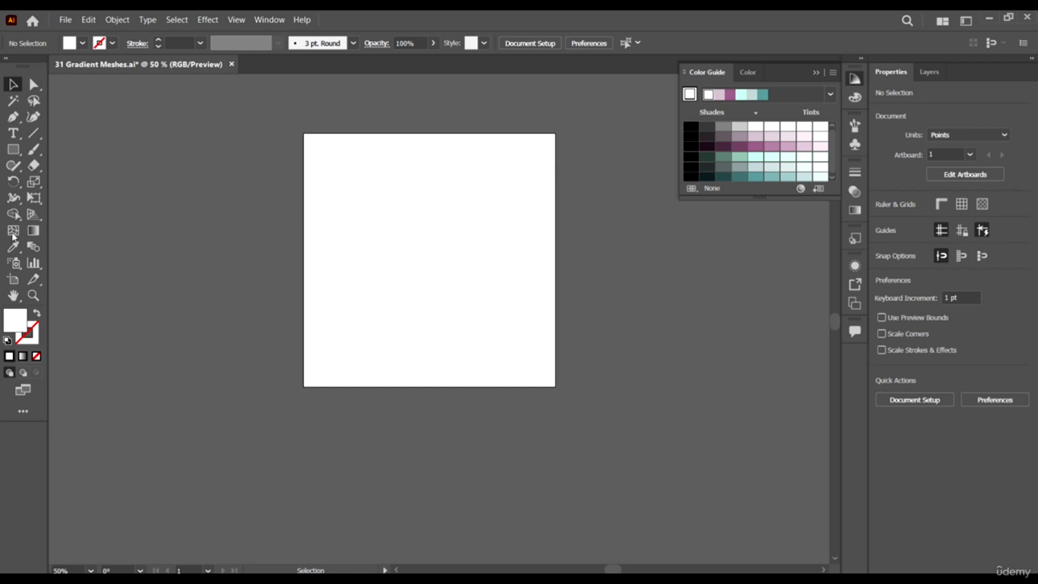
scroll(459, 254, "up", 1)
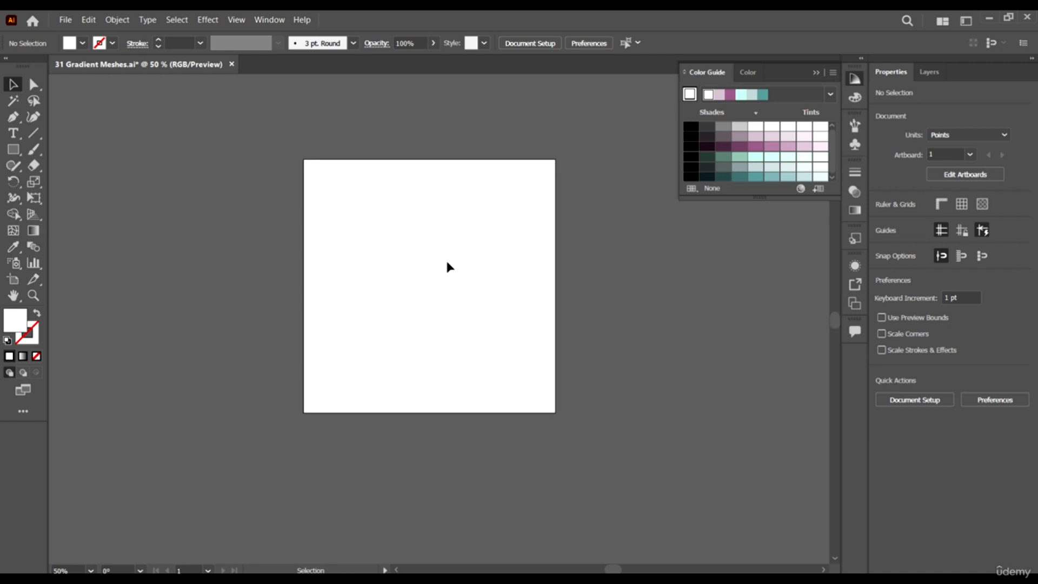
scroll(431, 269, "up", 1)
scroll(385, 248, "up", 1)
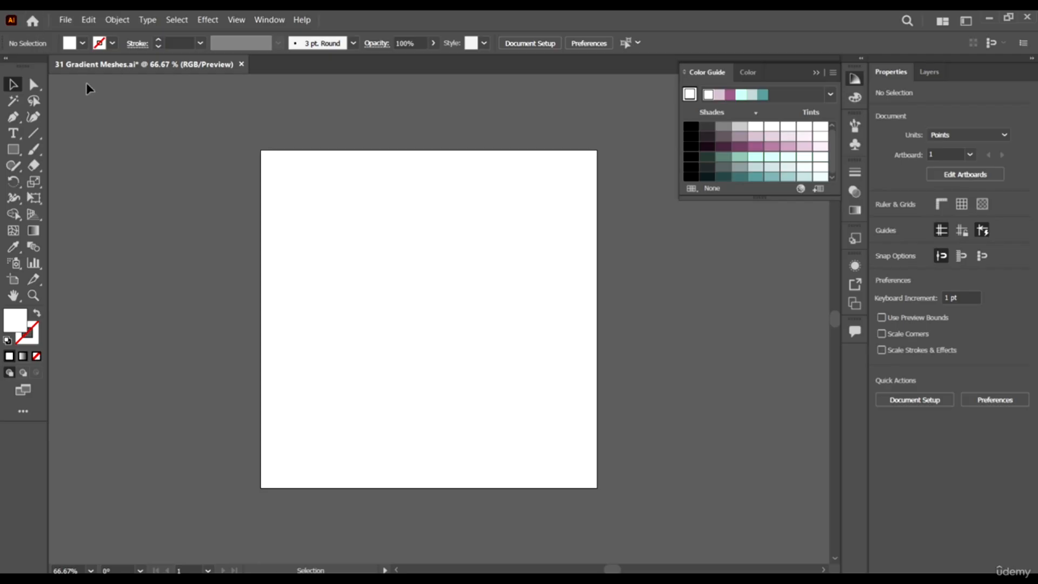
- Place the tomato image as a linked file, sized to fill most of the artboard
left_click(66, 20)
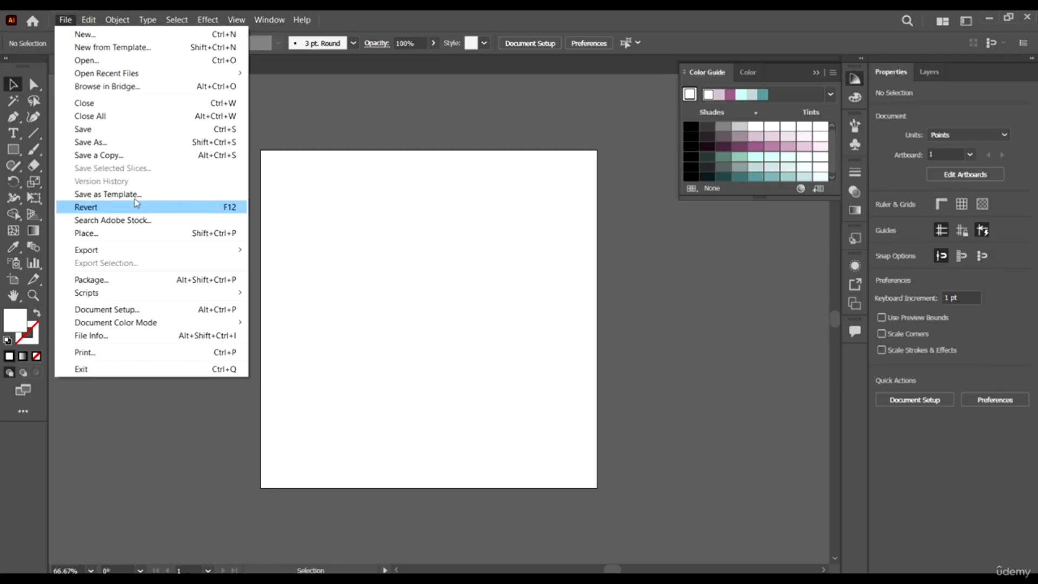
left_click(112, 233)
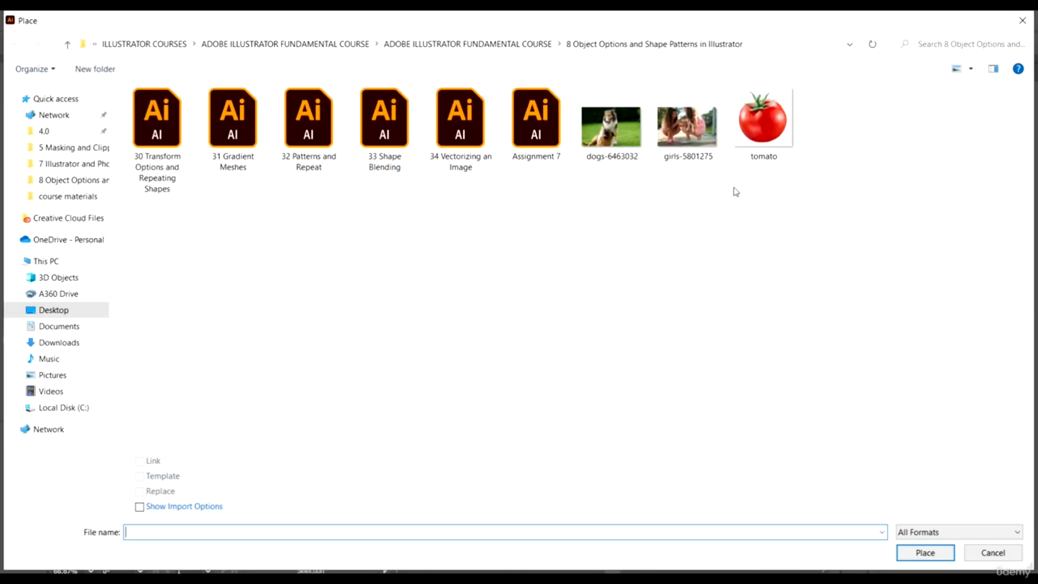
left_click(772, 128)
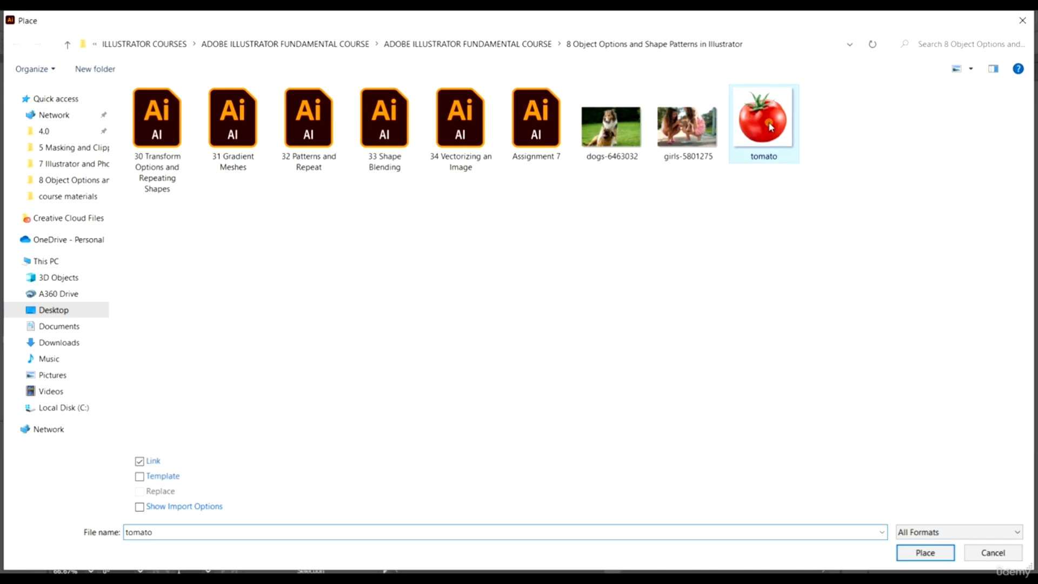
left_click(932, 551)
scroll(359, 194, "down", 1)
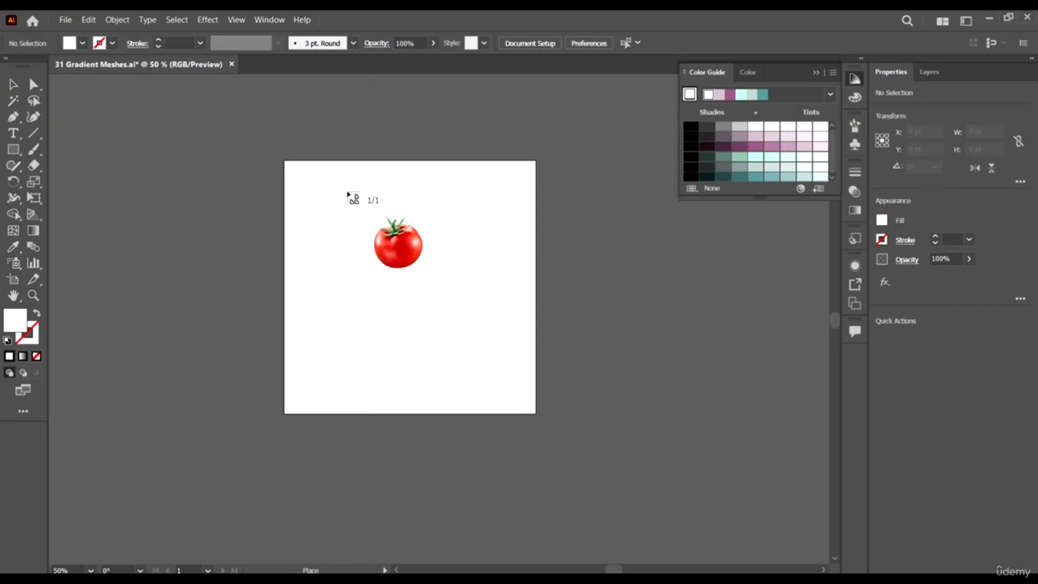
left_click_drag(301, 172, 522, 392)
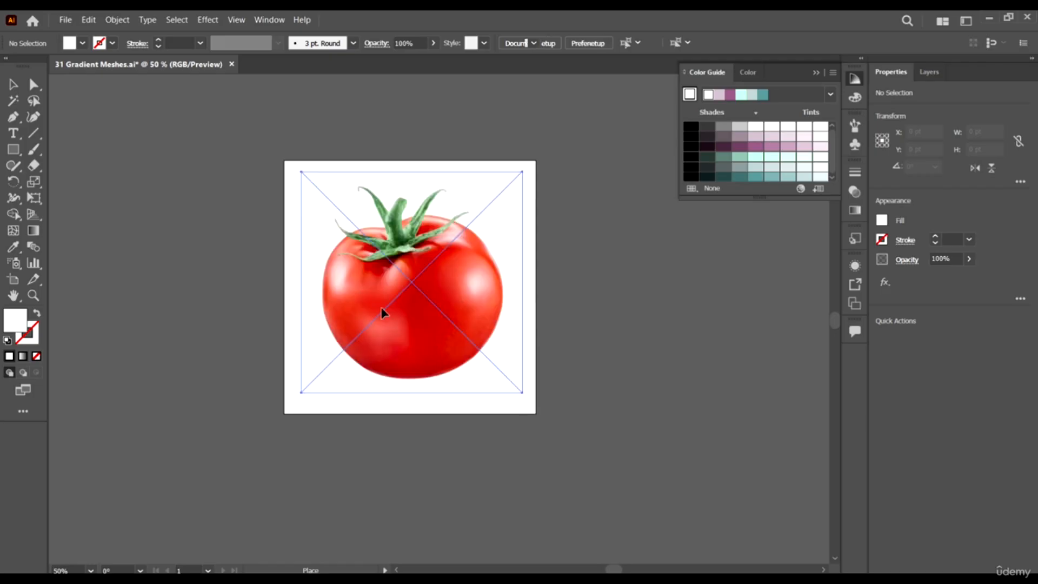
left_click(227, 274)
- Lock the layer containing the tomato image and create a new active layer above it
left_click(440, 287)
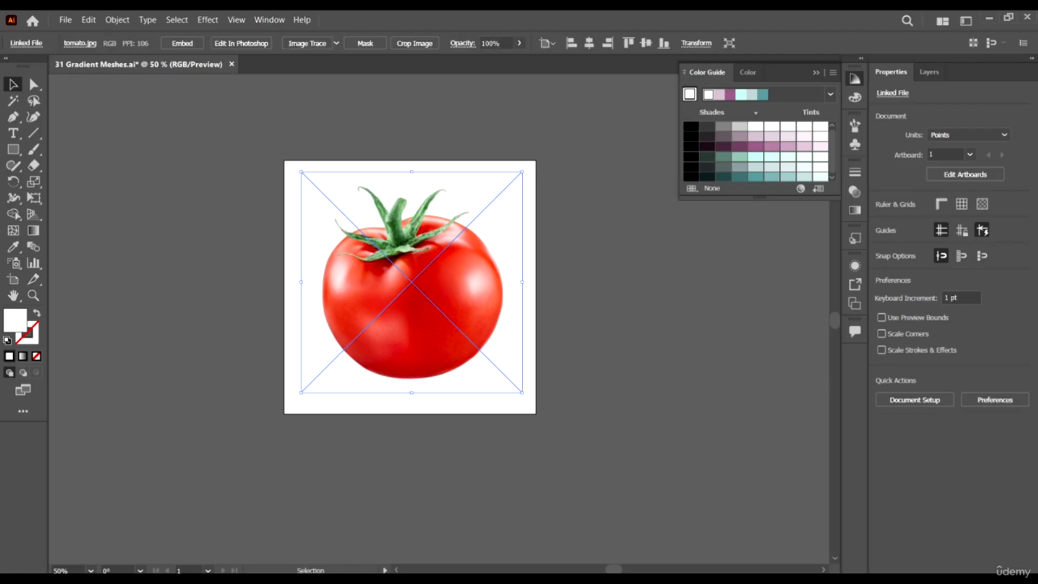
left_click(931, 72)
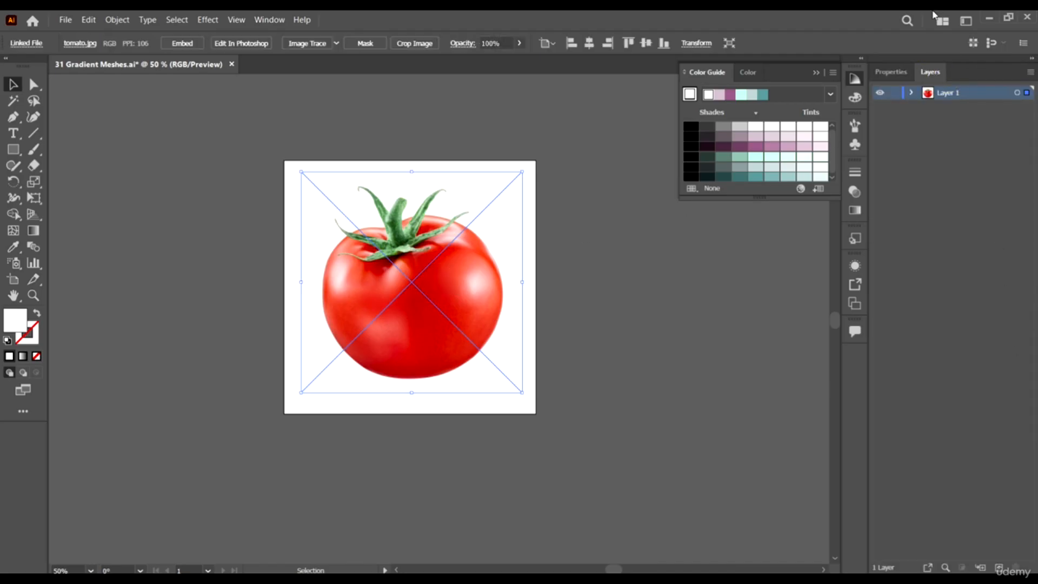
left_click(895, 94)
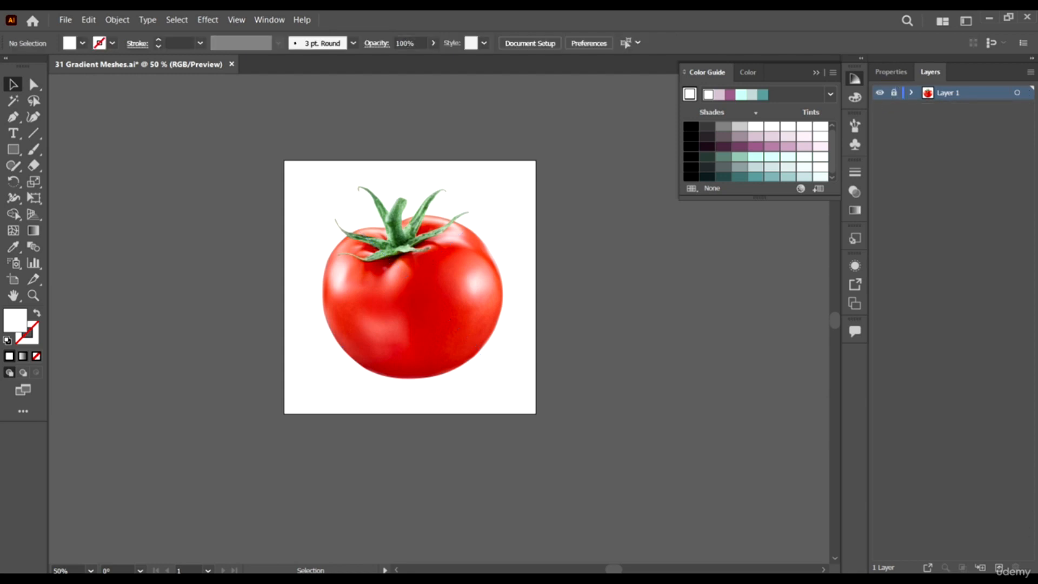
left_click(999, 568)
left_click(975, 96)
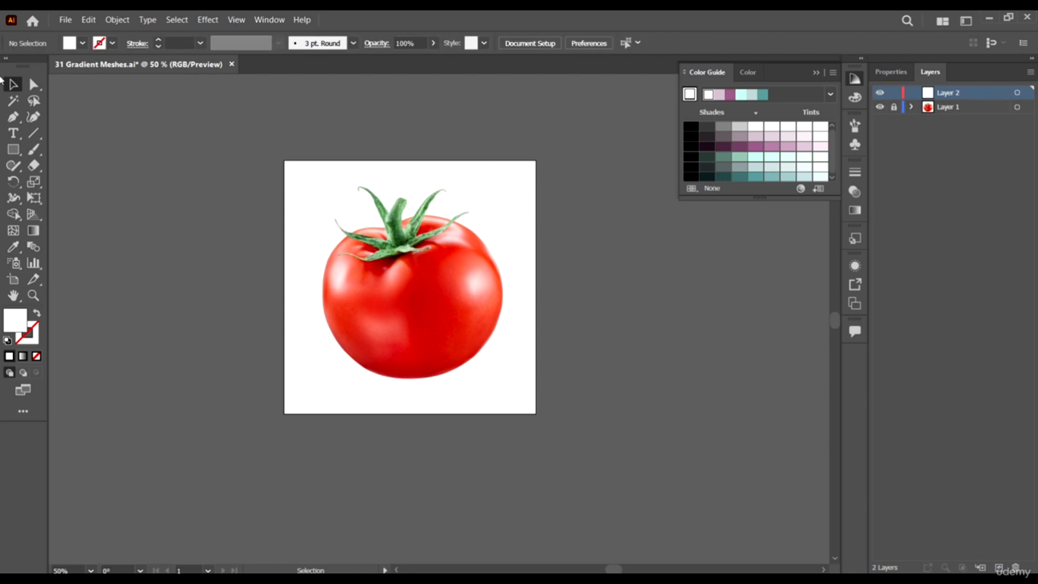
left_click(417, 261)
- Trace the tomato's left edge from its top down to the lower curve with the Pen tool, setting the fill to none
left_click(13, 116)
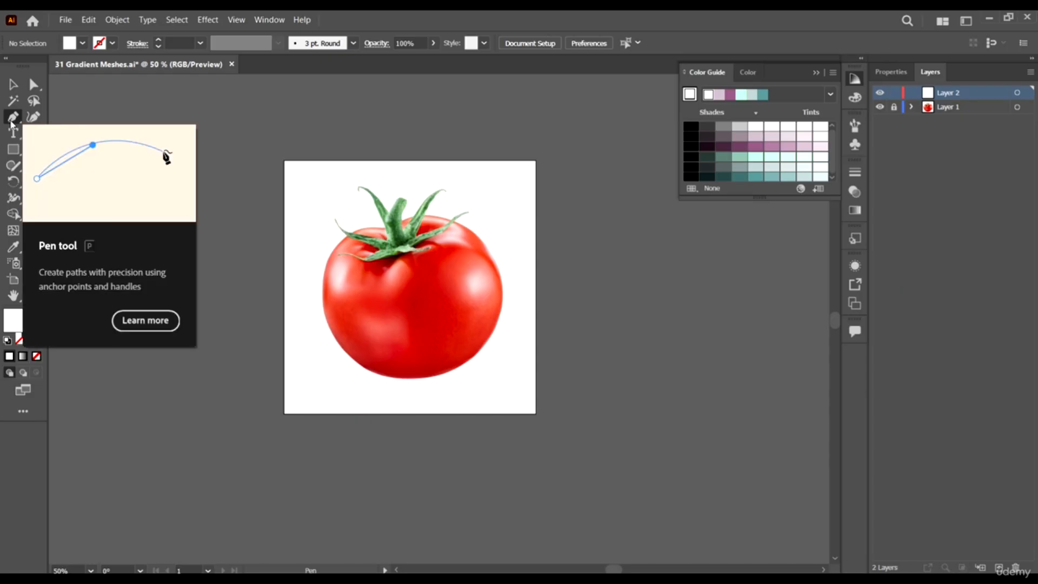
scroll(447, 301, "down", 2)
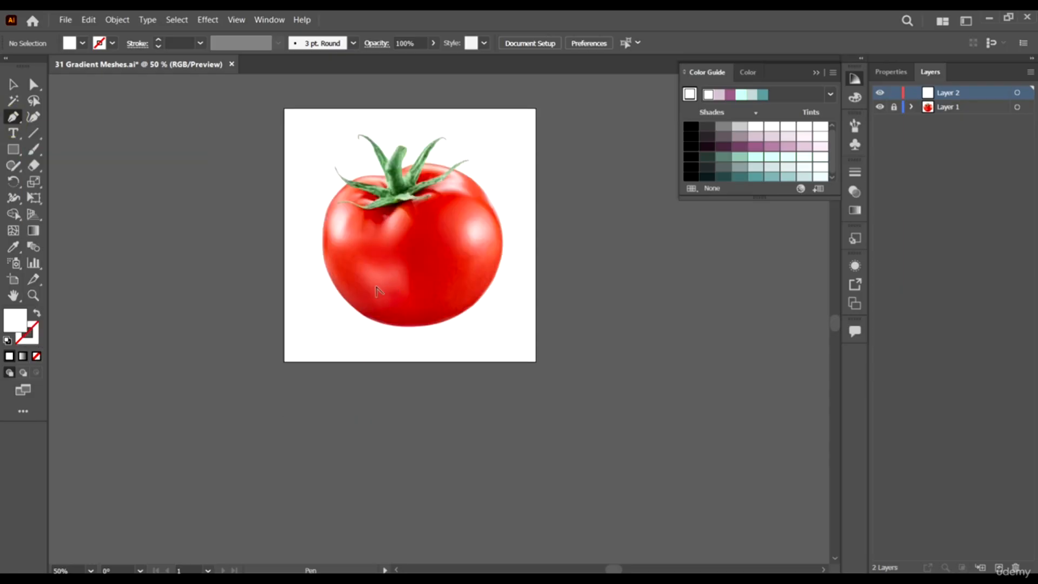
scroll(332, 214, "up", 3)
scroll(280, 102, "up", 4)
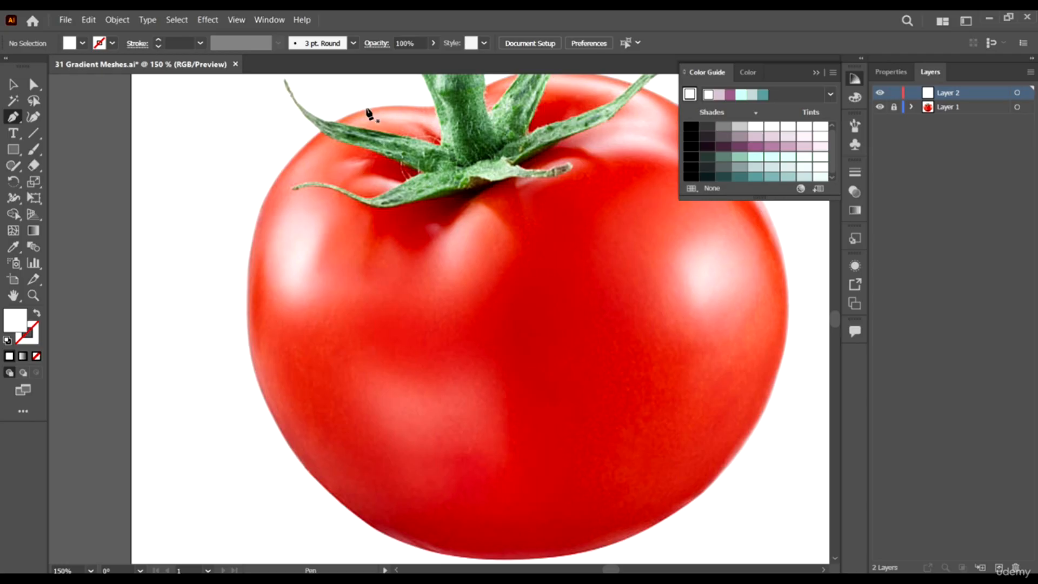
left_click(368, 109)
left_click_drag(262, 219, 246, 232)
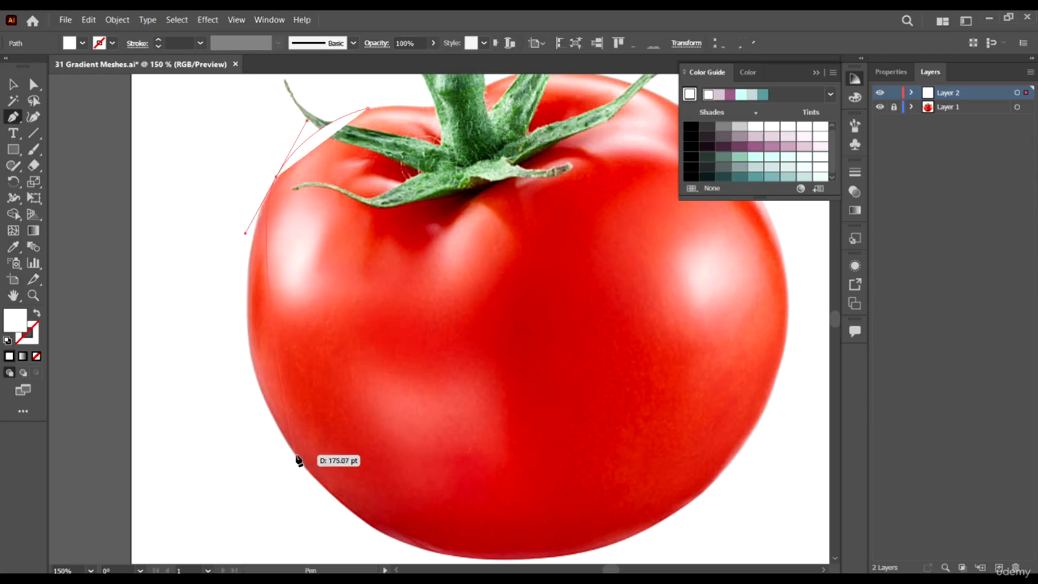
left_click_drag(296, 455, 360, 532)
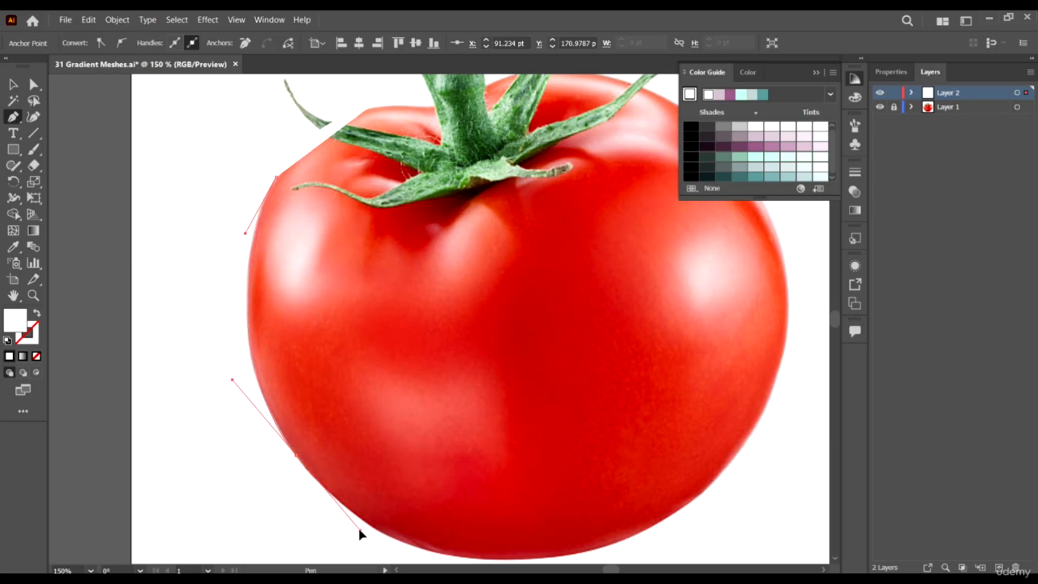
scroll(324, 501, "down", 2)
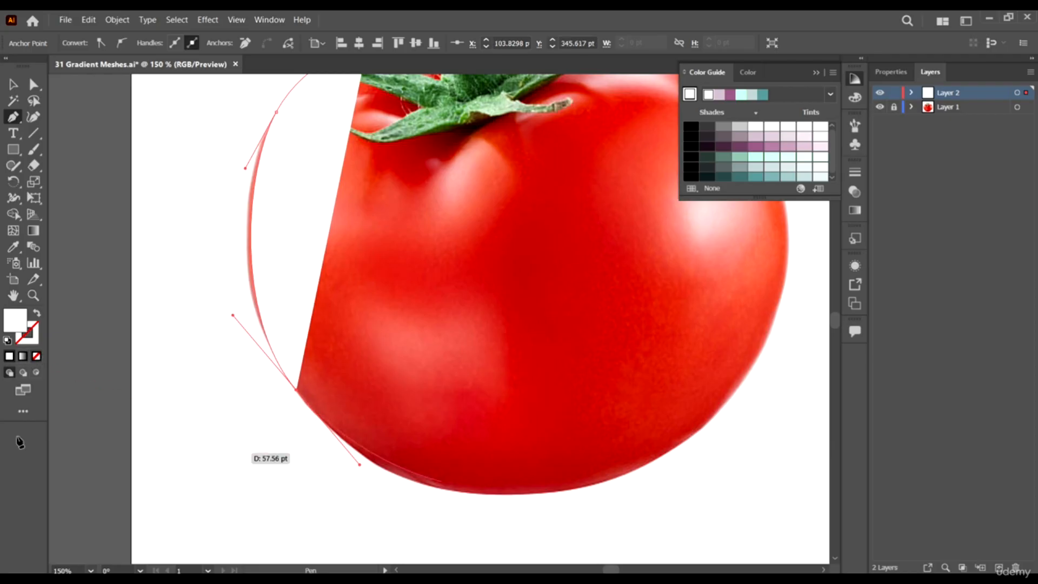
left_click(37, 356)
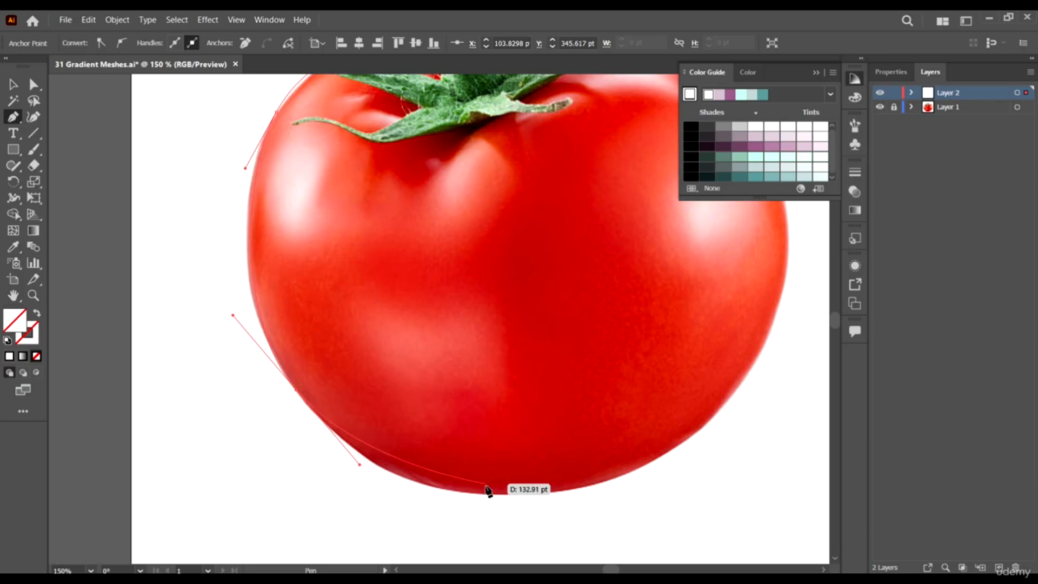
- Continue the outline along the tomato's bottom, right side and top, closing the path at its starting point near the stem
left_click_drag(516, 496, 613, 492)
left_click_drag(750, 372, 786, 297)
scroll(788, 302, "up", 1)
scroll(786, 299, "right", 2)
scroll(786, 299, "up", 4)
left_click_drag(702, 247, 637, 144)
scroll(503, 139, "up", 3)
left_click_drag(495, 213, 449, 215)
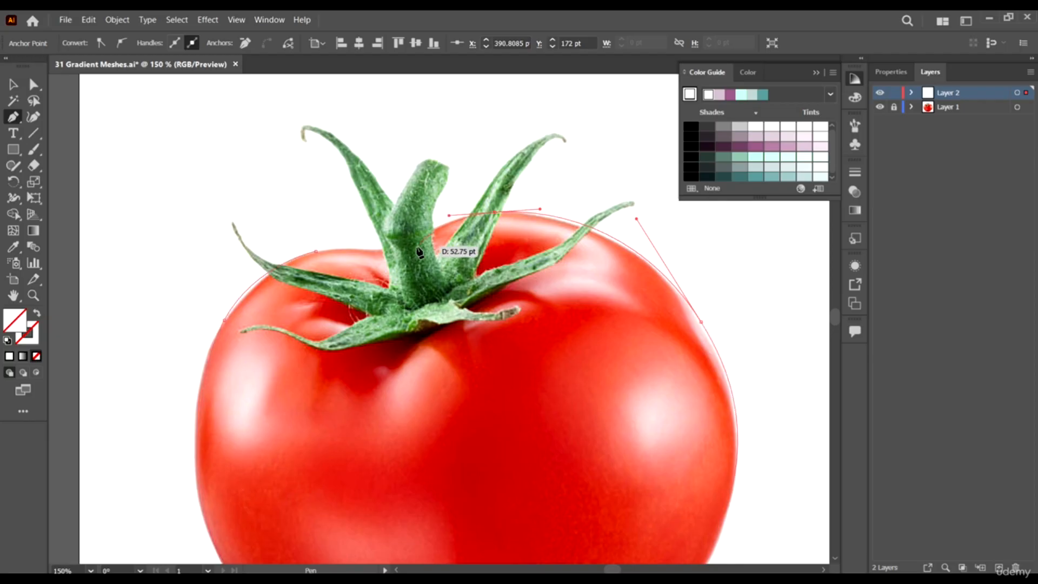
left_click_drag(385, 254, 282, 256)
- Refine the outline beside the stem by adjusting the anchor and its curve handles to follow the tomato's top edge
scroll(287, 233, "up", 3)
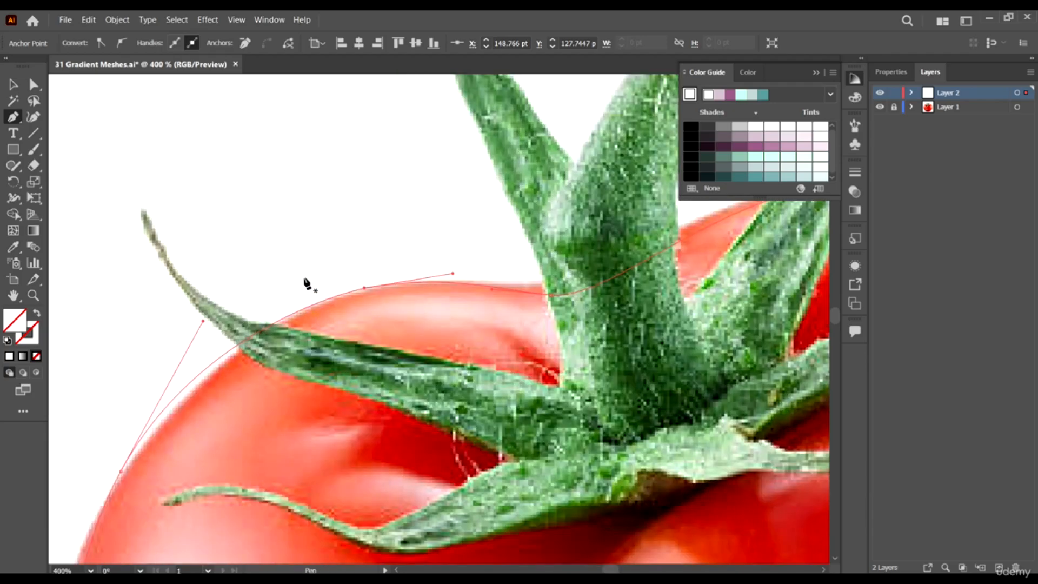
left_click(33, 84)
left_click(365, 287)
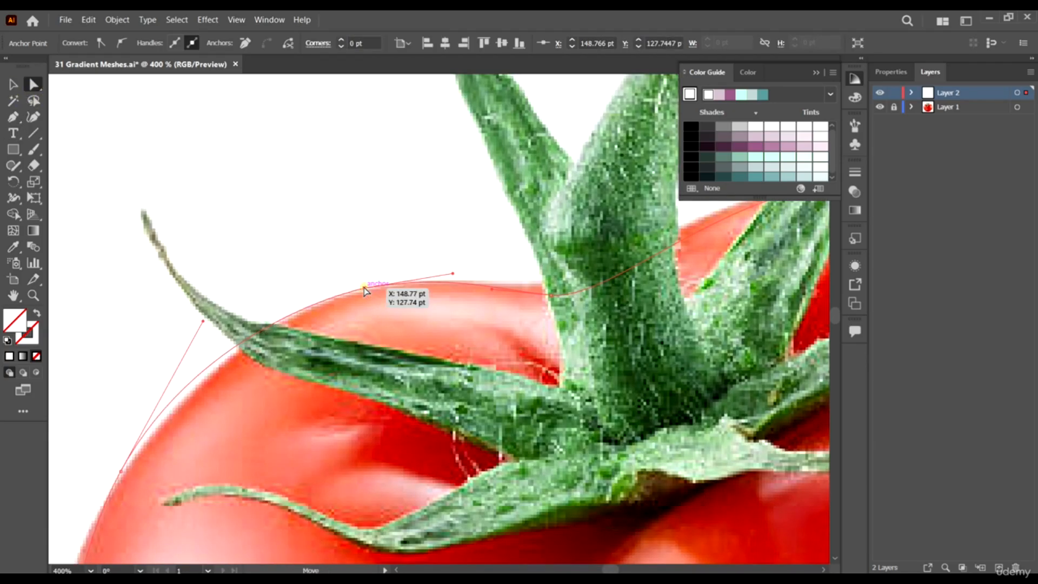
left_click_drag(471, 266, 482, 275)
left_click_drag(553, 296, 568, 295)
- Sample a light red from the tomato photo for the outline, swap it from fill to stroke, and deselect the path
scroll(440, 315, "down", 4)
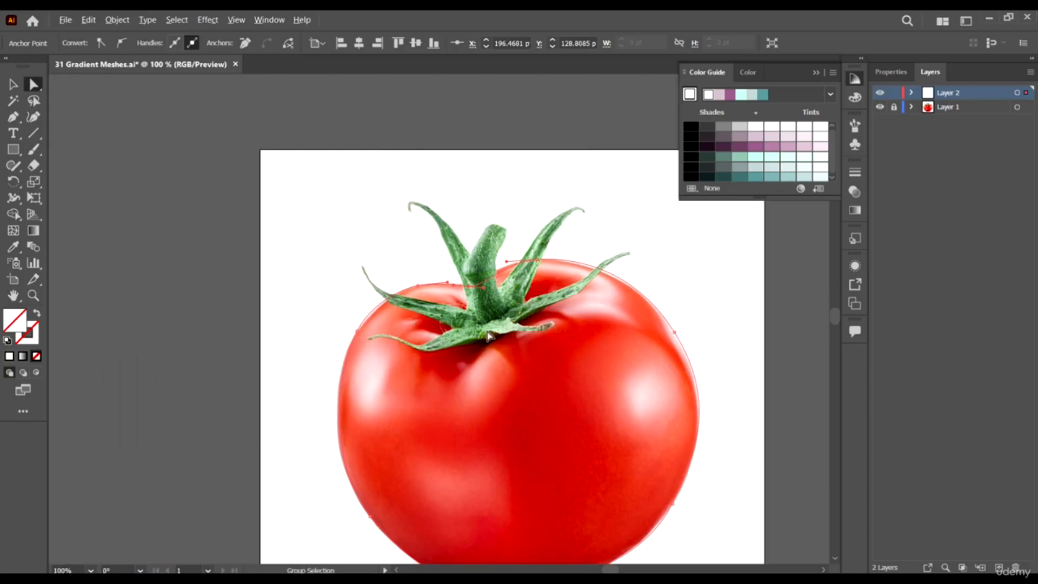
scroll(734, 385, "down", 3)
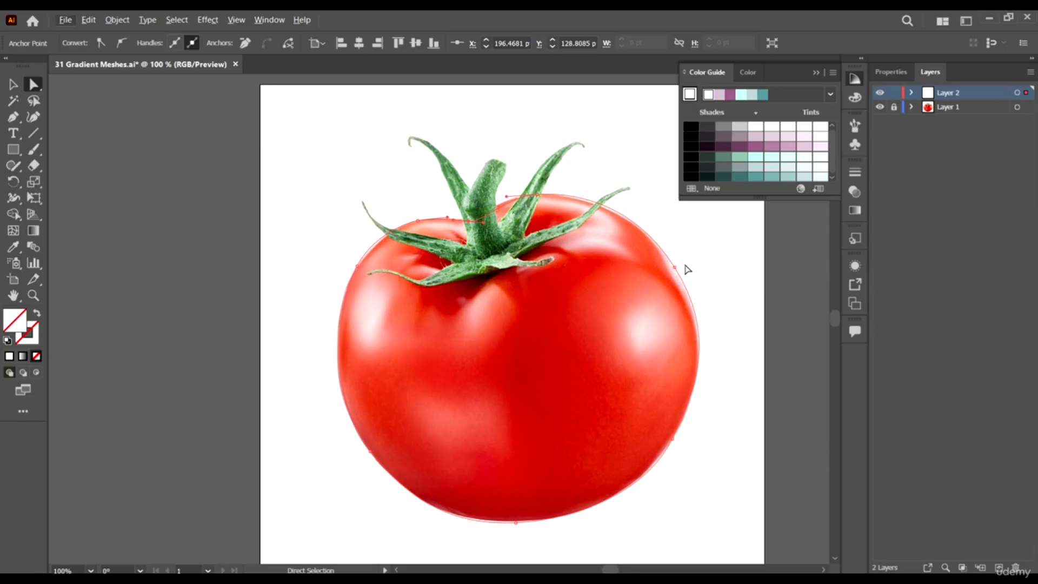
scroll(89, 317, "down", 1, "alt")
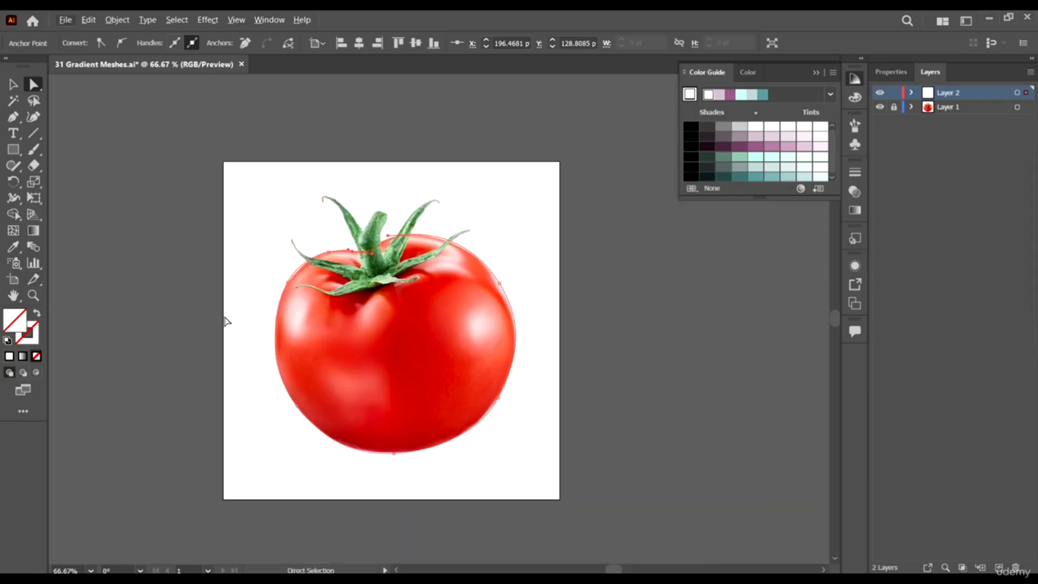
scroll(425, 338, "down", 2)
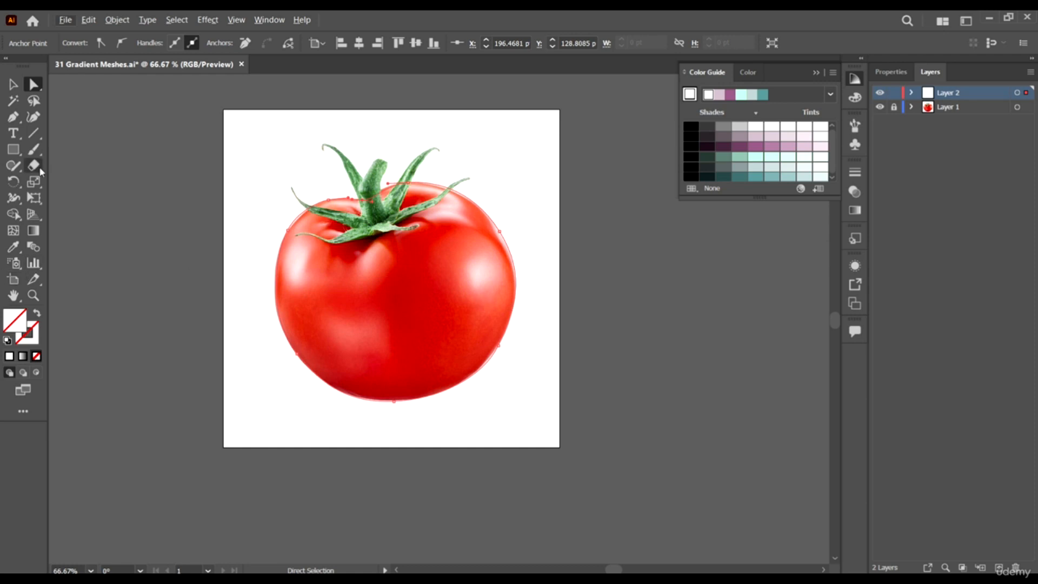
left_click(15, 248)
left_click(500, 283)
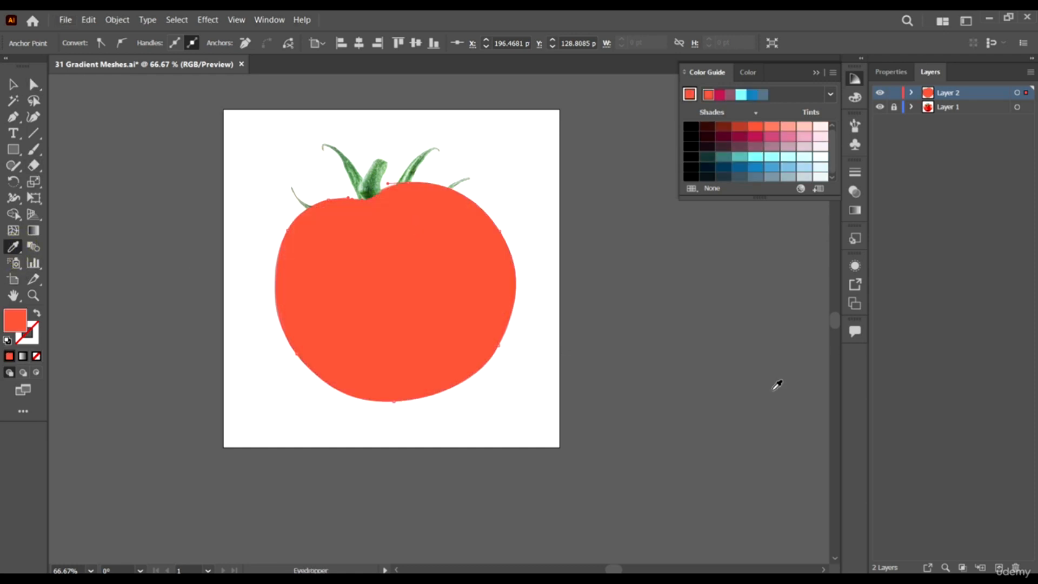
left_click(12, 83)
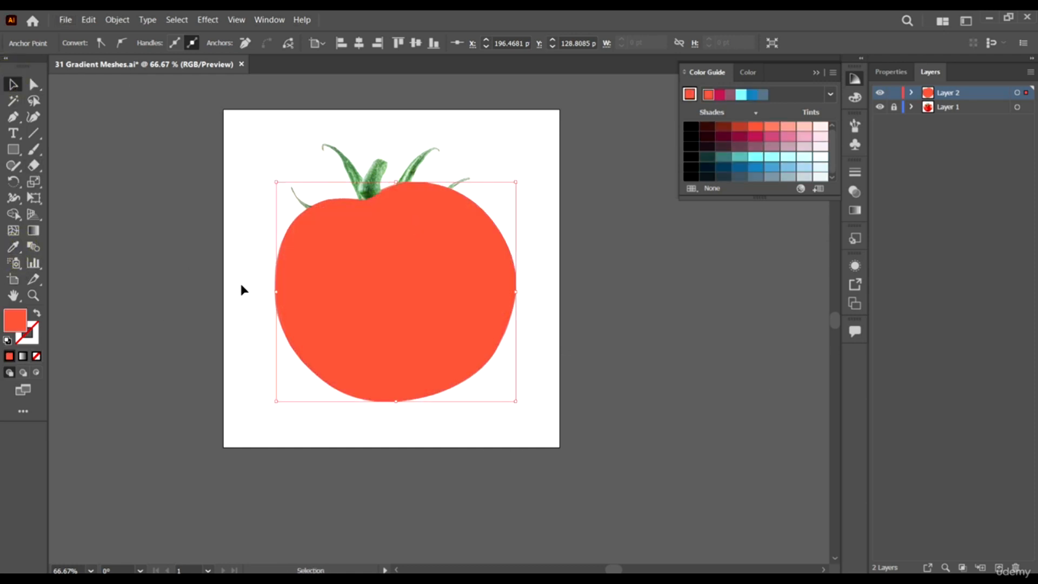
left_click(37, 314)
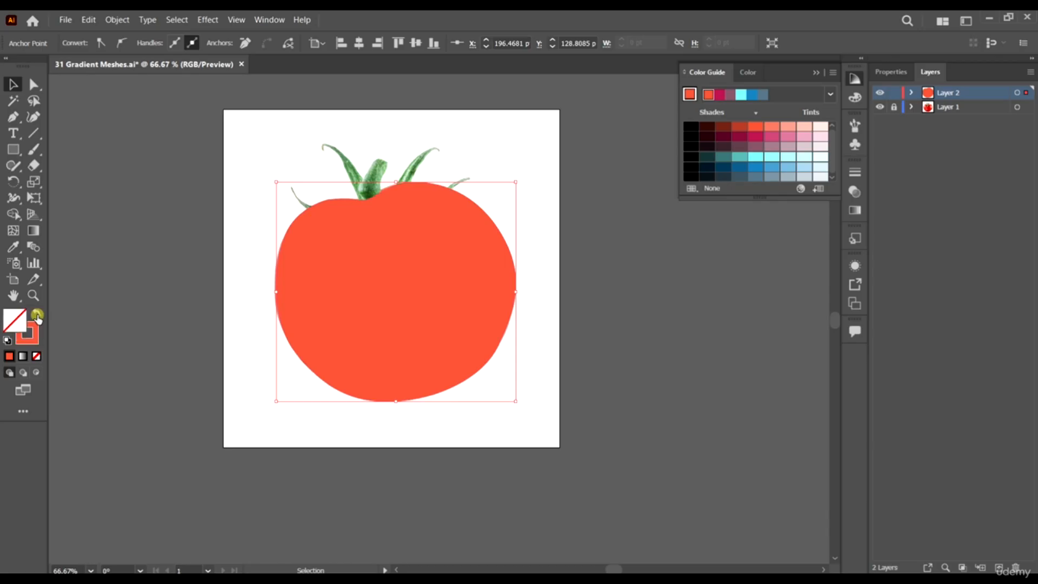
left_click(634, 326)
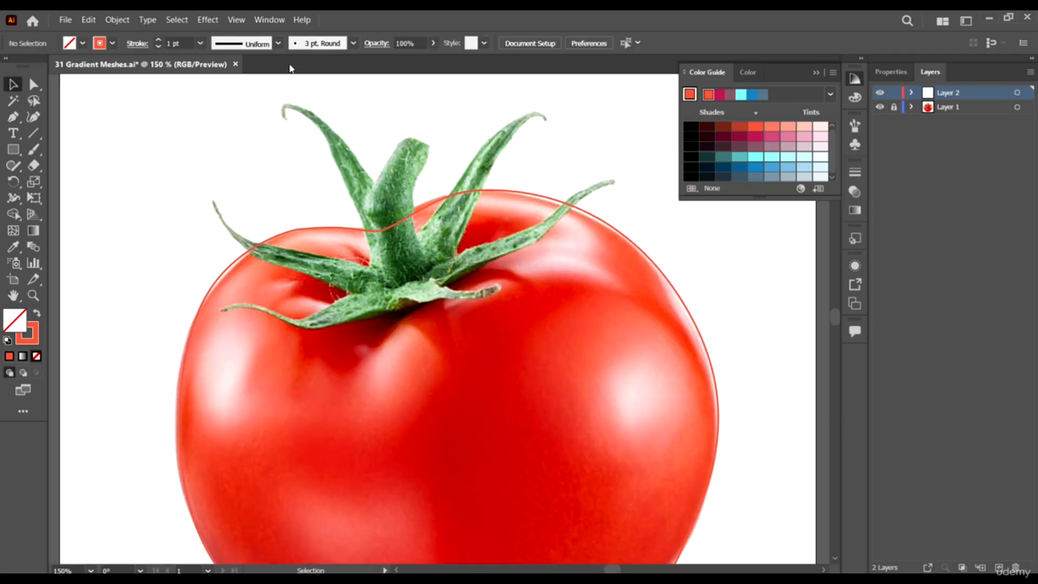
- Begin a second path with the Pen tool, tracing the underside of the lowest leaves from the lower-left tip around the short lower-right leaf
left_click(14, 117)
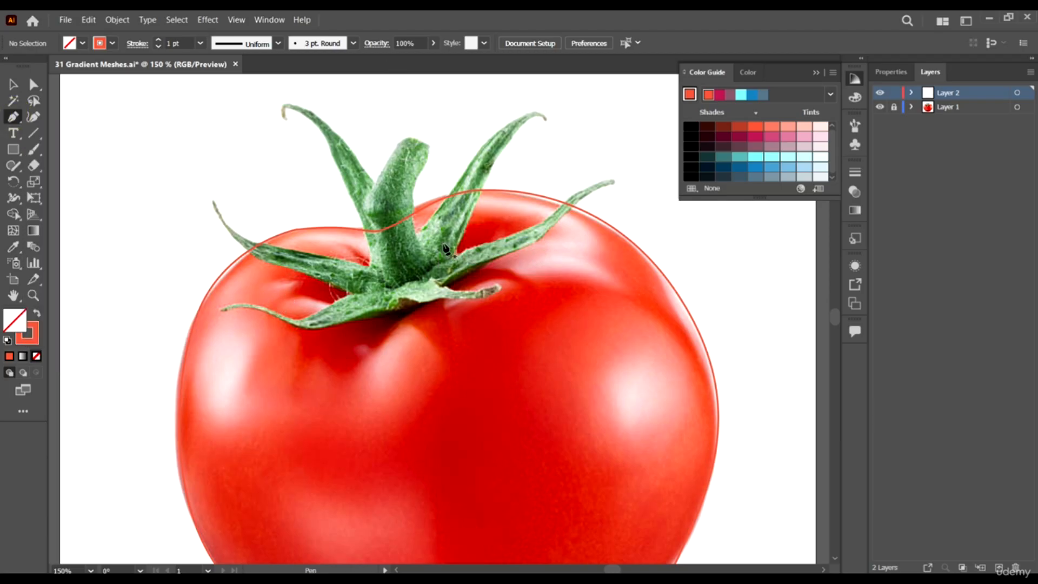
scroll(357, 324, "up", 2)
left_click(74, 310)
left_click_drag(220, 329, 312, 379)
left_click_drag(436, 313, 504, 313)
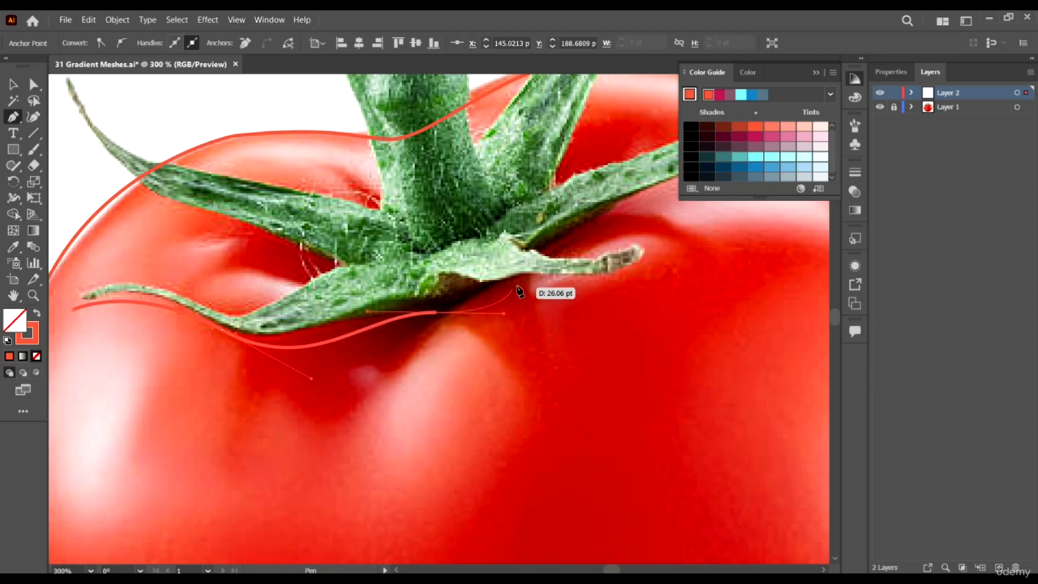
left_click(436, 313)
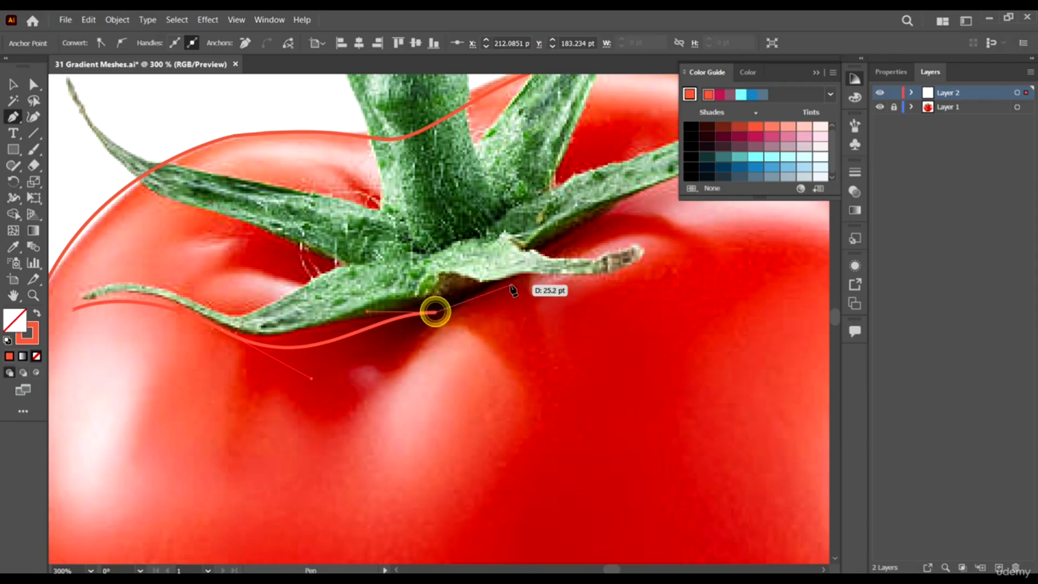
left_click_drag(517, 276, 552, 275)
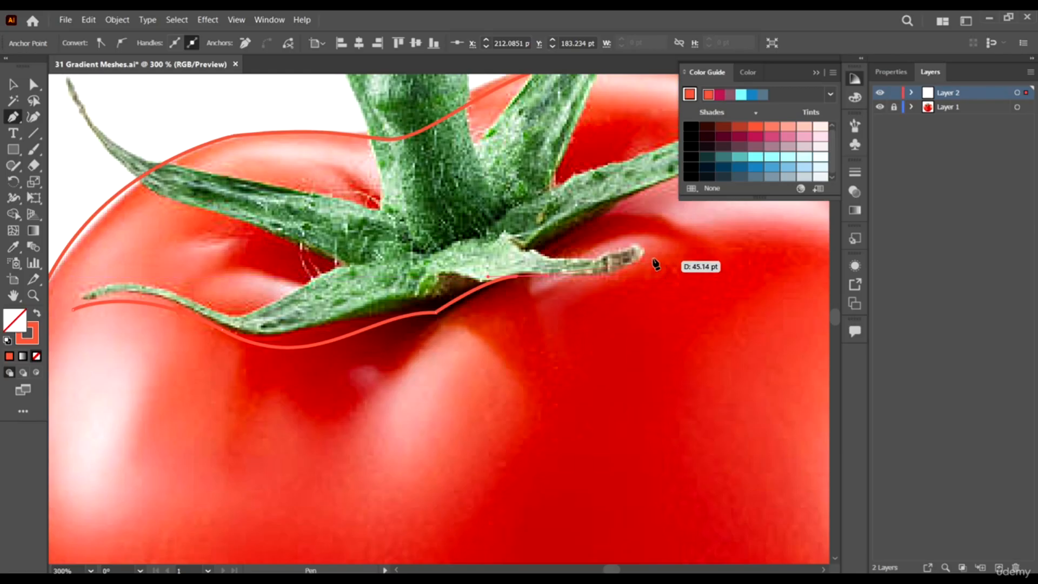
left_click_drag(641, 258, 658, 252)
left_click_drag(527, 245, 540, 259)
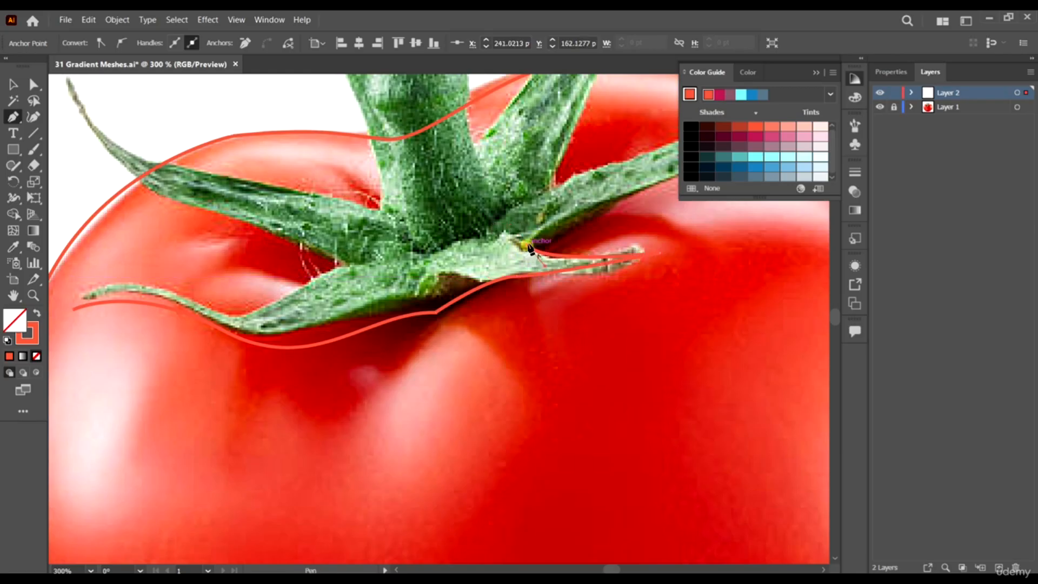
- Extend the leaf path around the long right leaf and the upper-right leaf, ending at the base of the stem
scroll(562, 238, "up", 1)
scroll(606, 230, "down", 3)
scroll(611, 240, "up", 7)
scroll(615, 245, "right", 6)
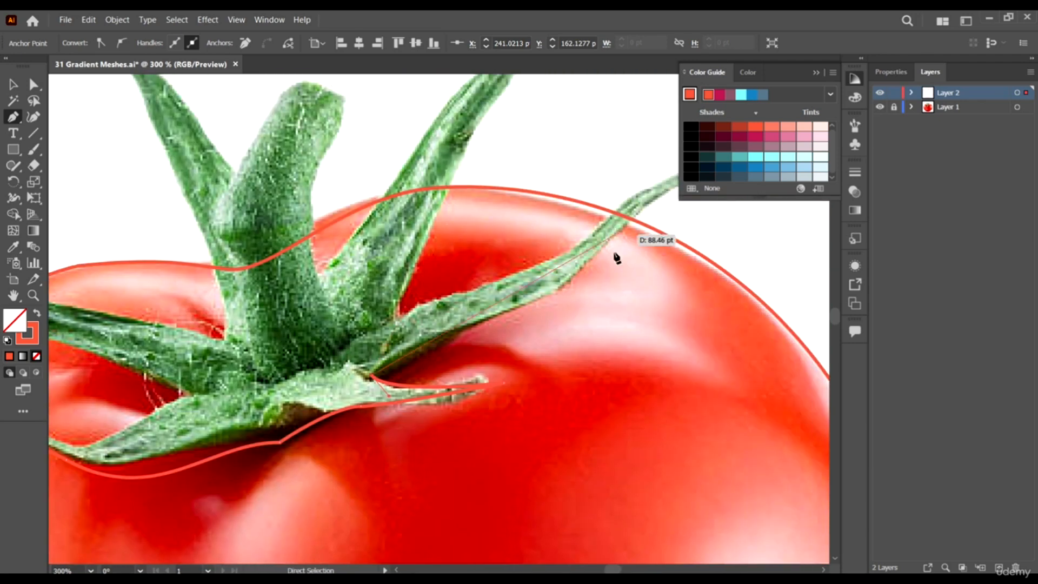
scroll(621, 229, "up", 3)
left_click_drag(725, 249, 563, 334)
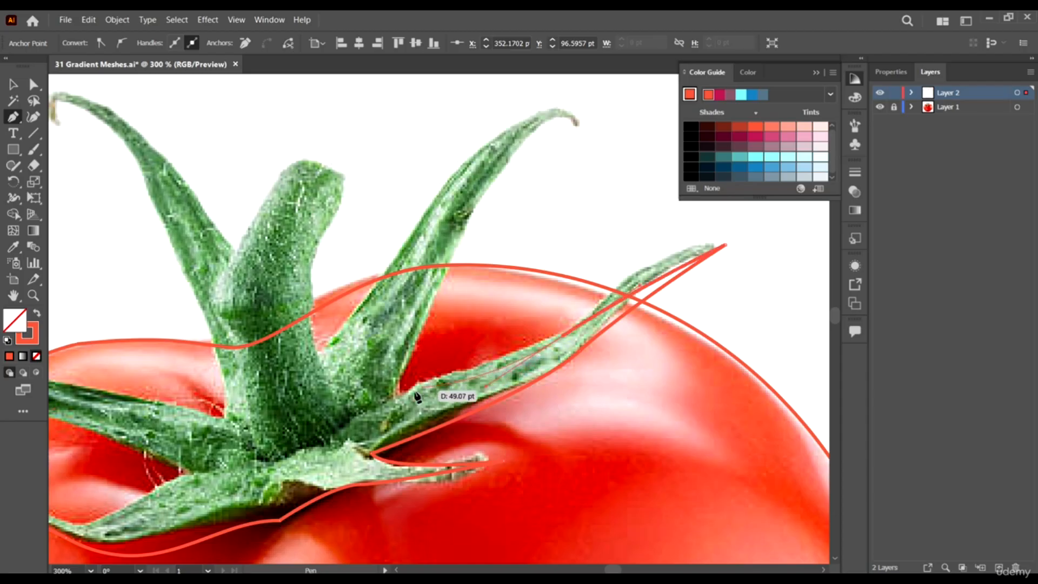
left_click_drag(401, 391, 487, 197)
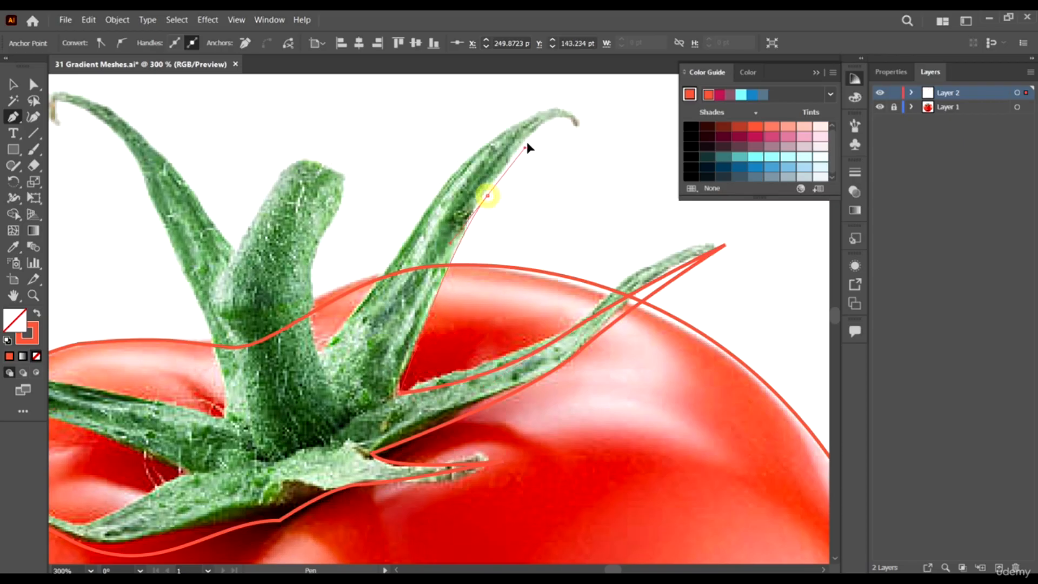
left_click_drag(574, 119, 503, 158)
left_click_drag(428, 216, 277, 219)
- Extend the leaf path around the upper-left leaf, along both edges and its curled tip, back down to its base
scroll(353, 311, "down", 1)
scroll(277, 232, "up", 1)
scroll(326, 277, "down", 1)
scroll(282, 264, "up", 1)
left_click_drag(235, 219, 231, 184)
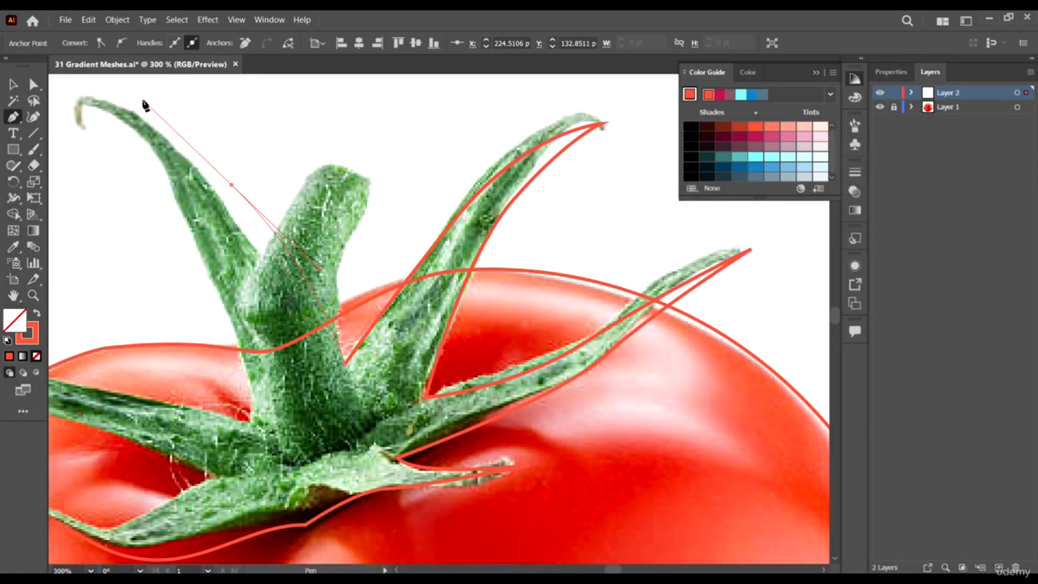
scroll(145, 130, "up", 2)
left_click_drag(61, 207, 162, 236)
left_click(177, 206)
scroll(306, 237, "down", 3)
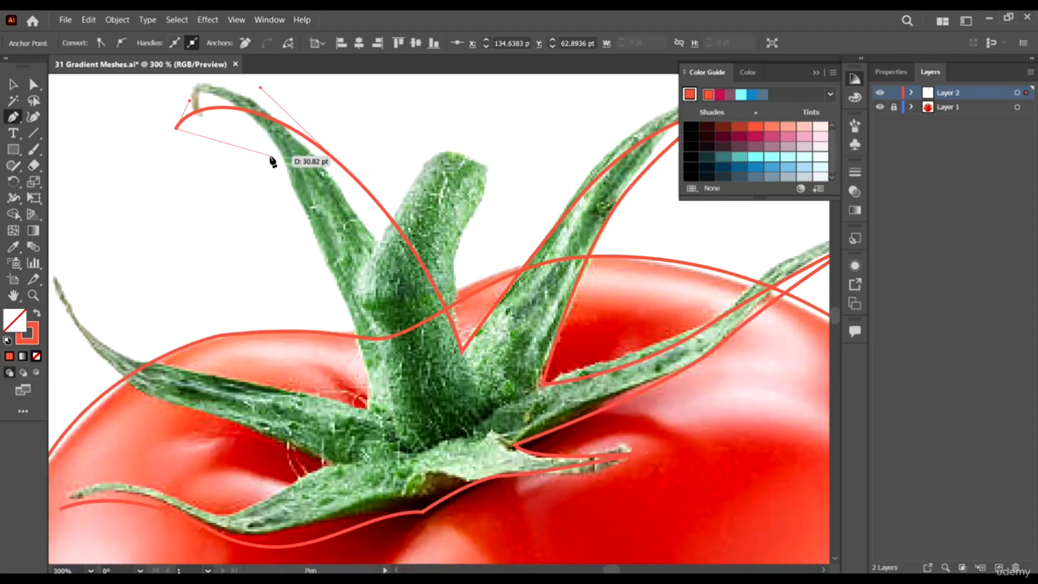
left_click_drag(281, 162, 328, 216)
left_click_drag(372, 403, 366, 427)
- Trace around the left leaf and along the lower-left leaf's upper edge, closing the leaf path at its starting point
scroll(157, 366, "up", 2)
left_click_drag(127, 403, 65, 324)
key("ctrl+1")
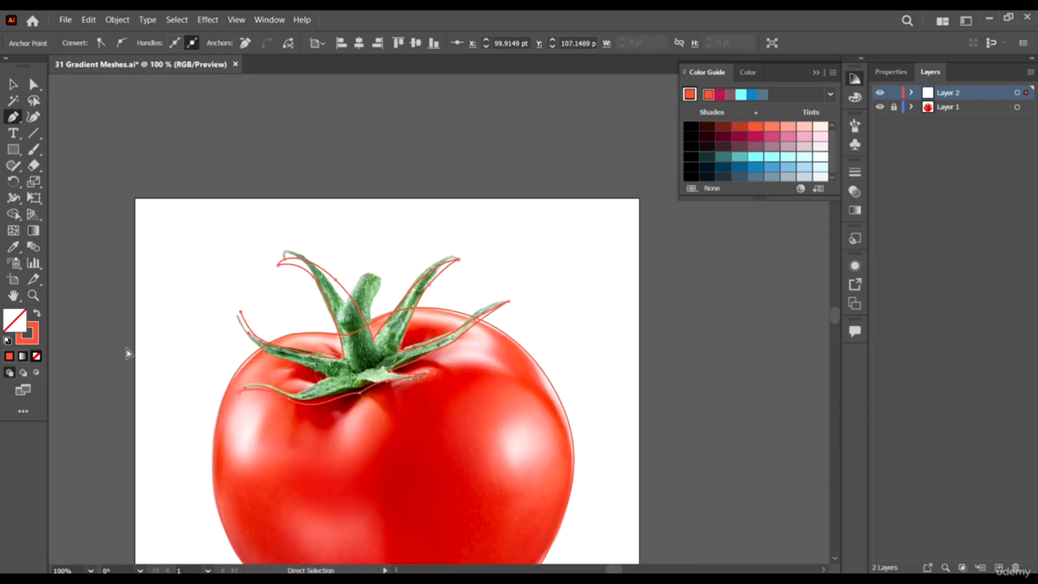
scroll(213, 352, "up", 2)
left_click_drag(321, 358, 342, 362)
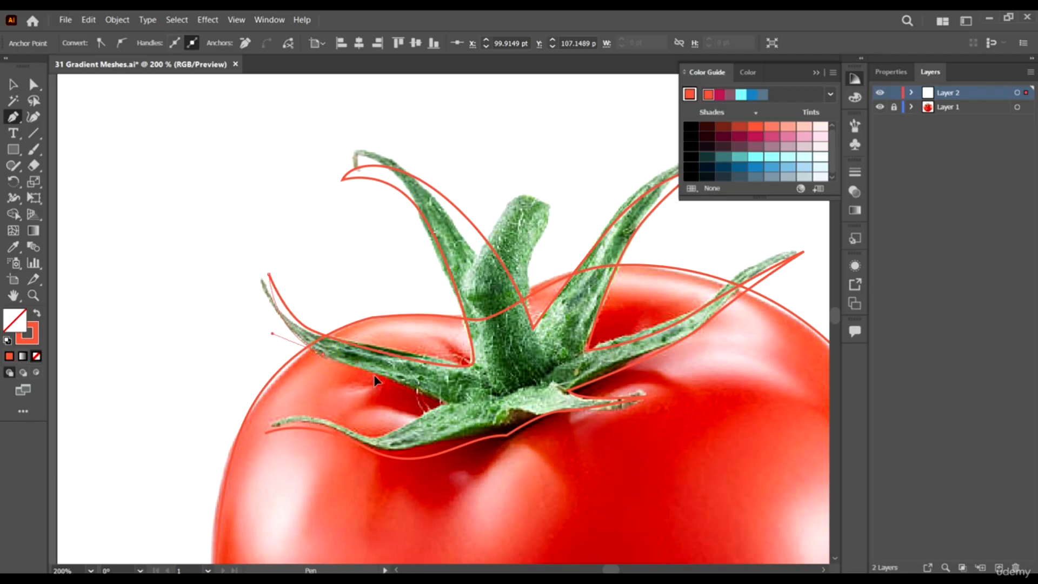
left_click_drag(382, 381, 268, 436)
left_click(266, 434)
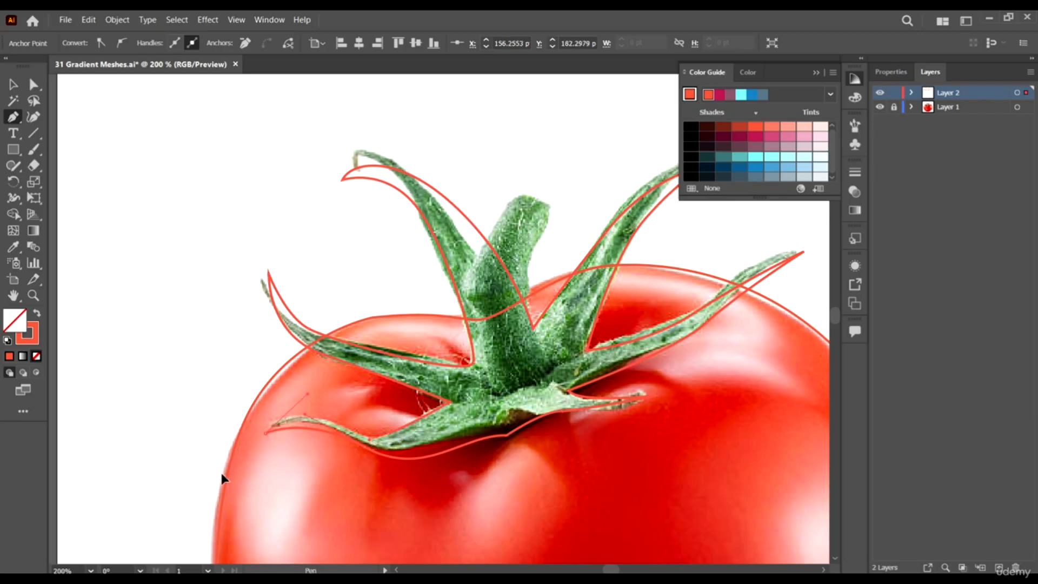
- Fill the leaf shape with a green sampled from the photo's stem, without a stroke, then deselect and reselect the shape
scroll(349, 436, "up", 4)
scroll(343, 352, "down", 3)
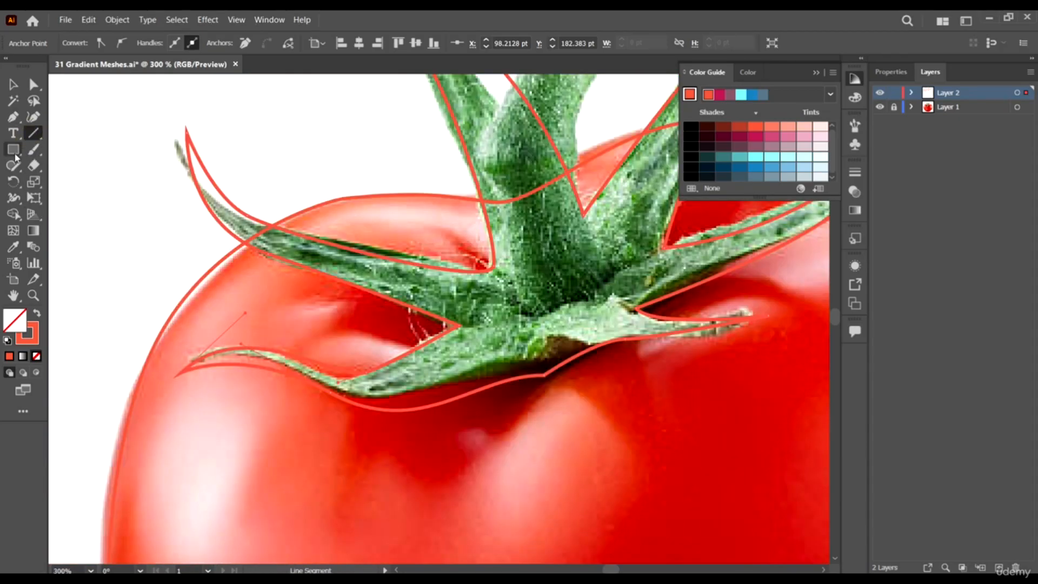
left_click(15, 84)
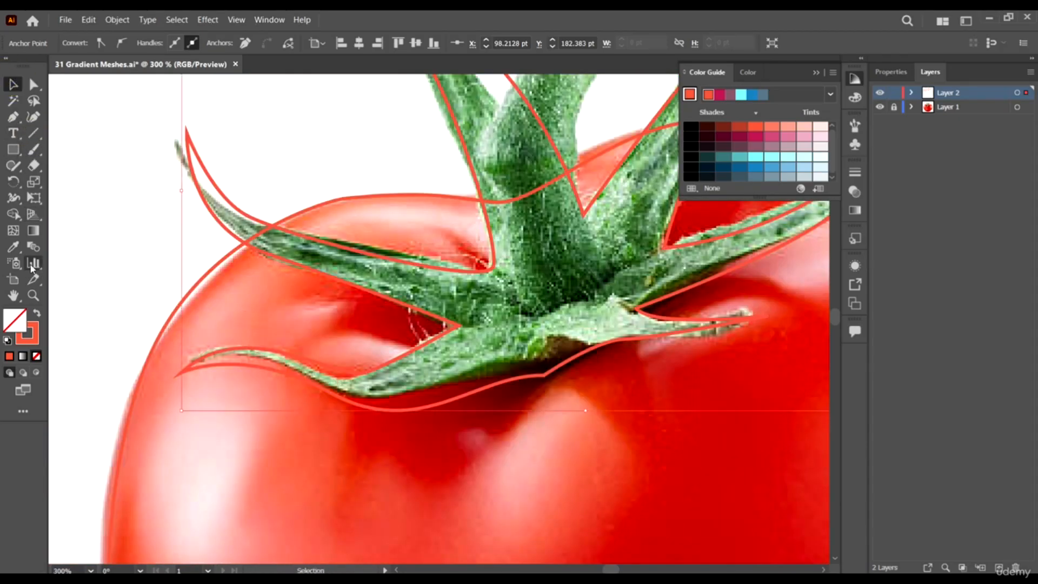
left_click(510, 232)
scroll(510, 232, "down", 5)
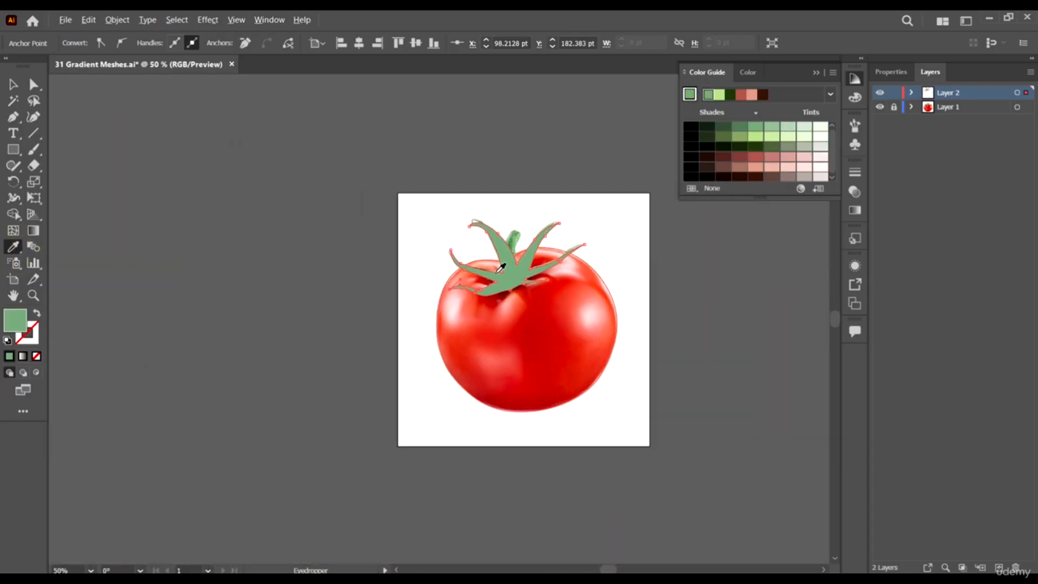
key("v")
left_click(741, 282)
scroll(550, 263, "up", 3)
left_click(451, 278)
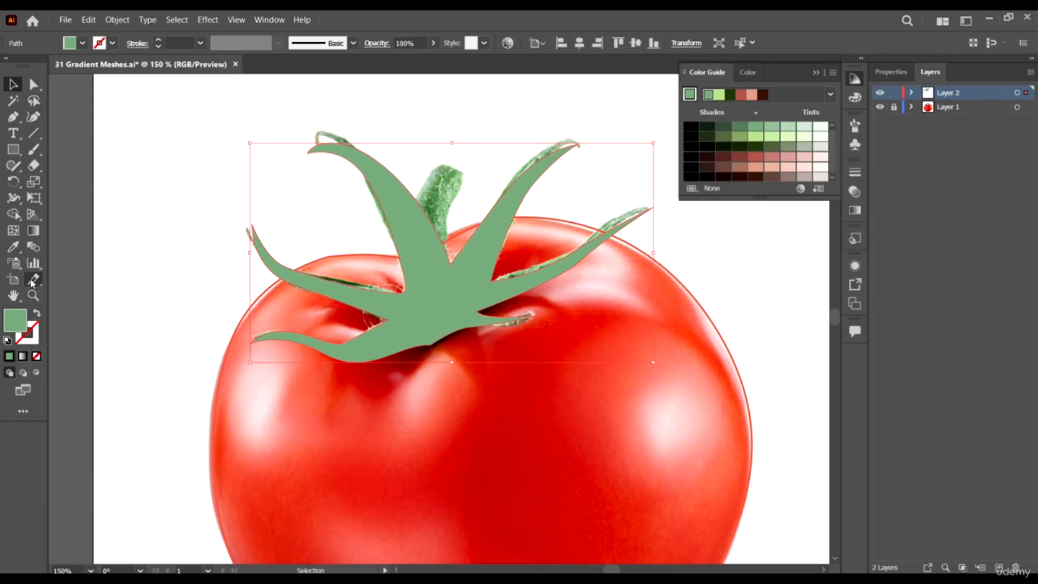
- Swap the leaf shape's green fill to its stroke and move both the leaf and body outlines off the artboard, beside the photo
left_click(37, 313)
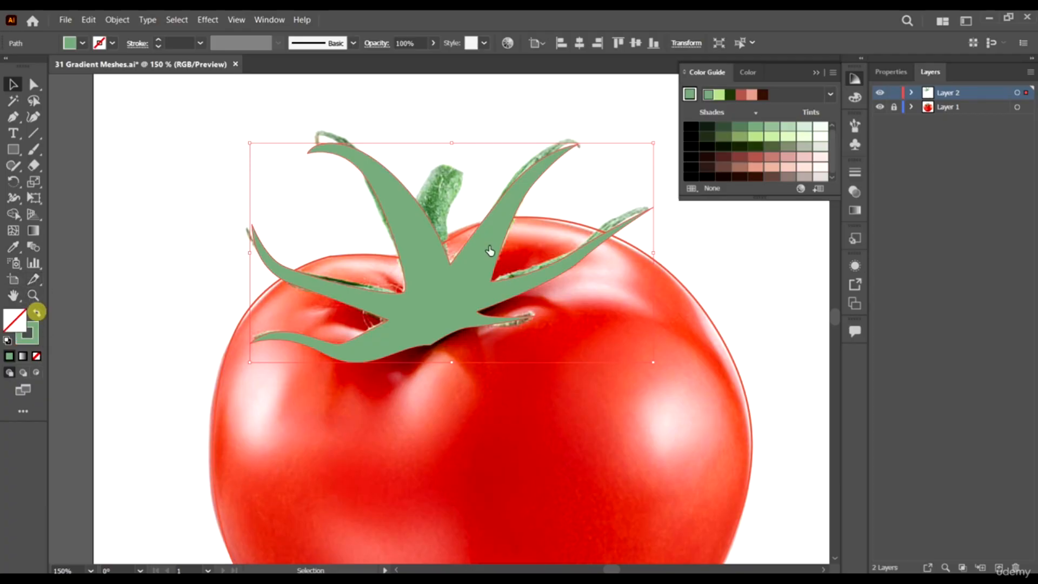
scroll(536, 271, "down", 4)
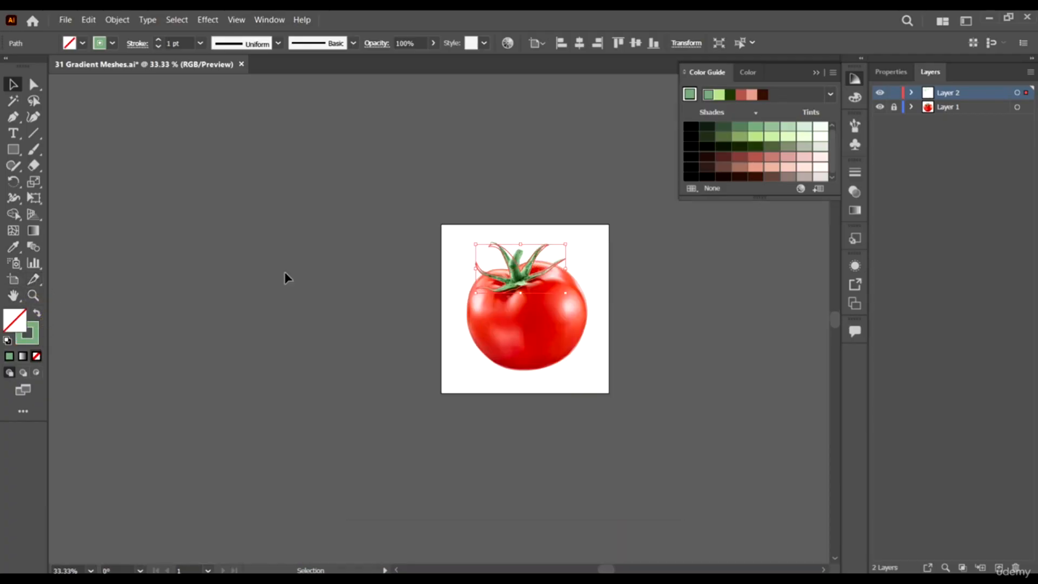
scroll(478, 288, "up", 2)
scroll(716, 355, "right", 4)
scroll(723, 464, "up", 1)
left_click_drag(716, 460, 407, 170)
scroll(568, 243, "down", 2)
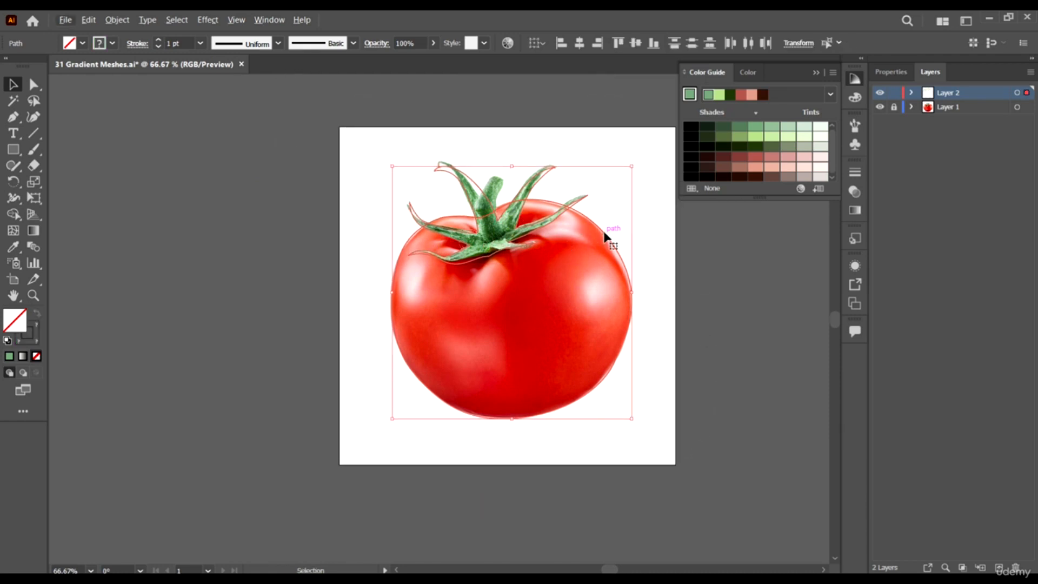
mouse_move(604, 233)
left_mouse_down()
mouse_move(290, 247)
mouse_move(271, 267)
mouse_move(597, 250)
left_mouse_up()
left_click_drag(693, 293, 509, 339)
left_click(492, 131)
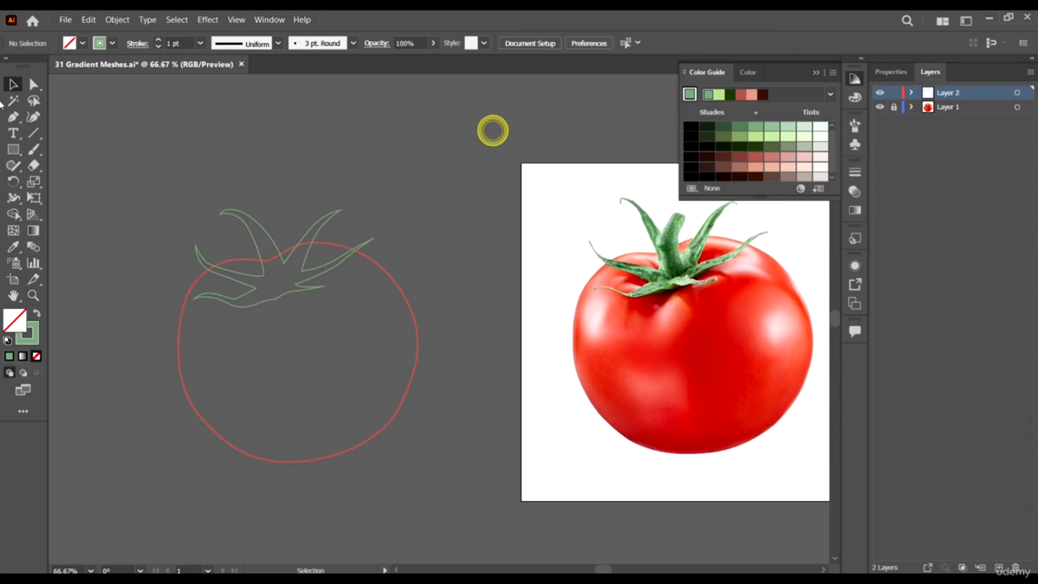
- Draw a small square swatch between the traced outlines and the artboard
left_click(18, 152)
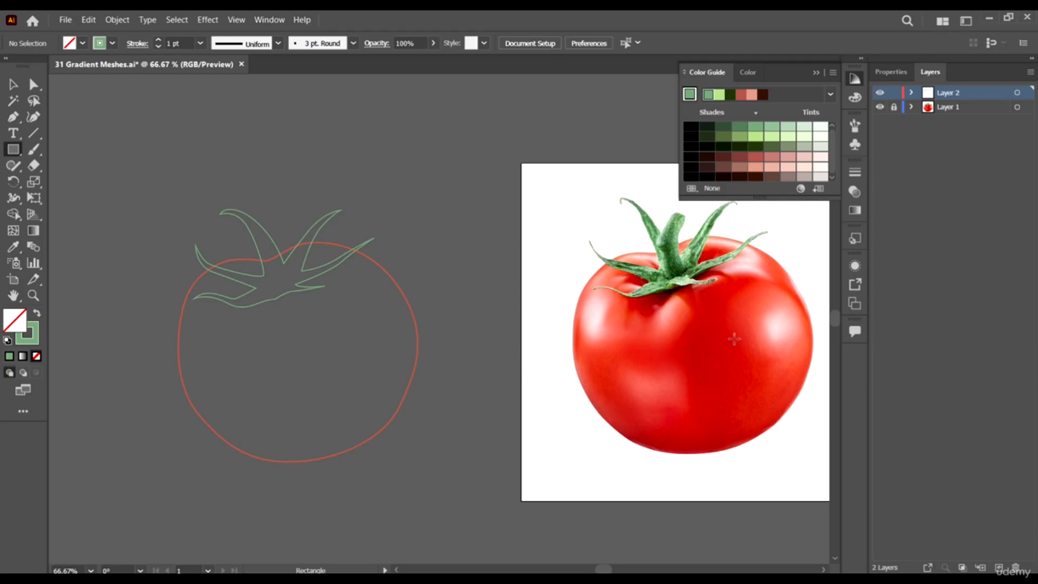
scroll(721, 351, "right", 2)
left_click_drag(394, 159, 439, 204)
- Remove the square's stroke and fill it with pure red
left_click(13, 84)
left_click(112, 44)
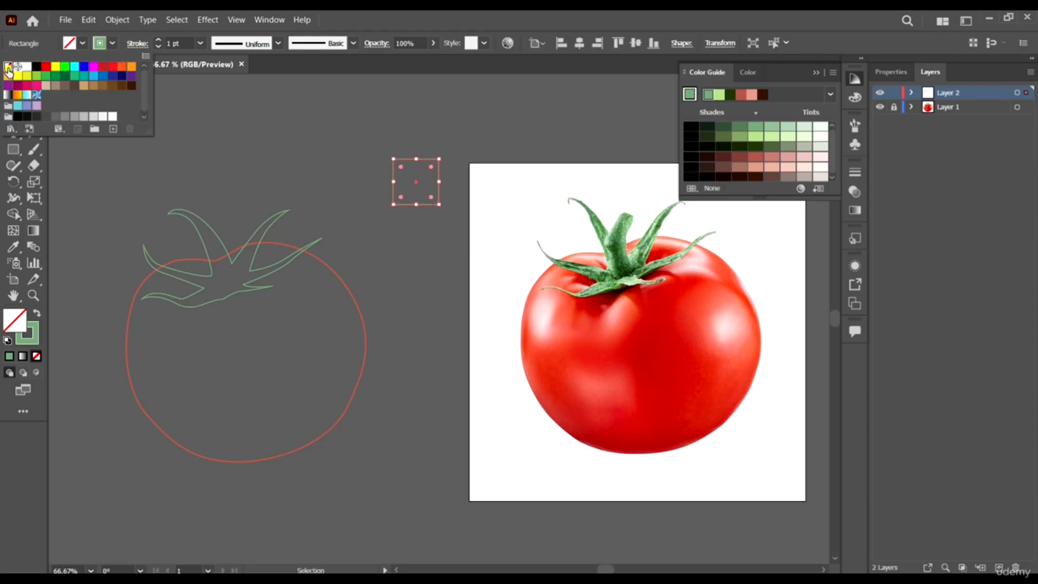
left_click(8, 66)
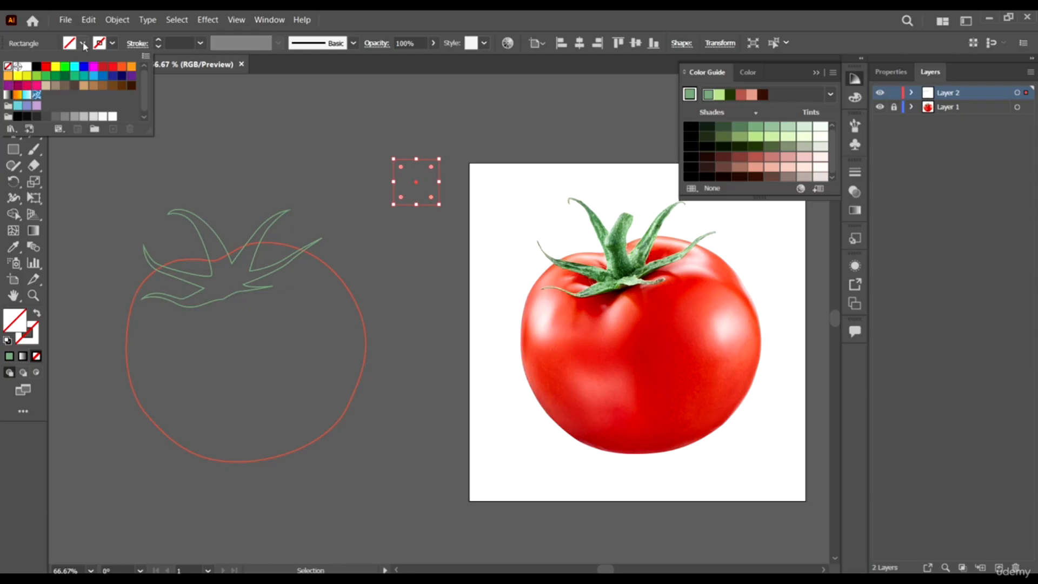
left_click(83, 43)
left_click(83, 43)
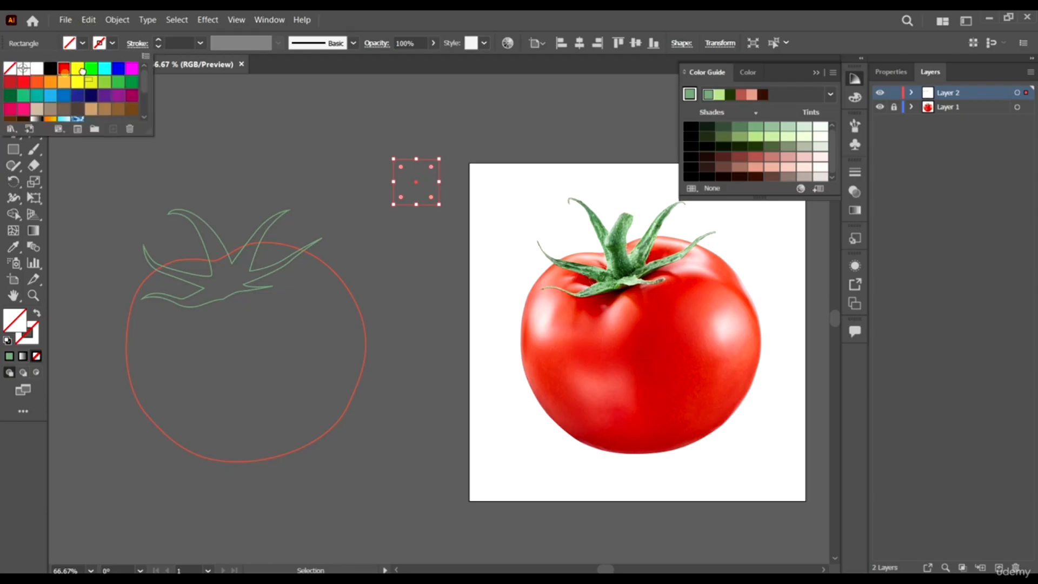
left_click(77, 42)
left_click(63, 68)
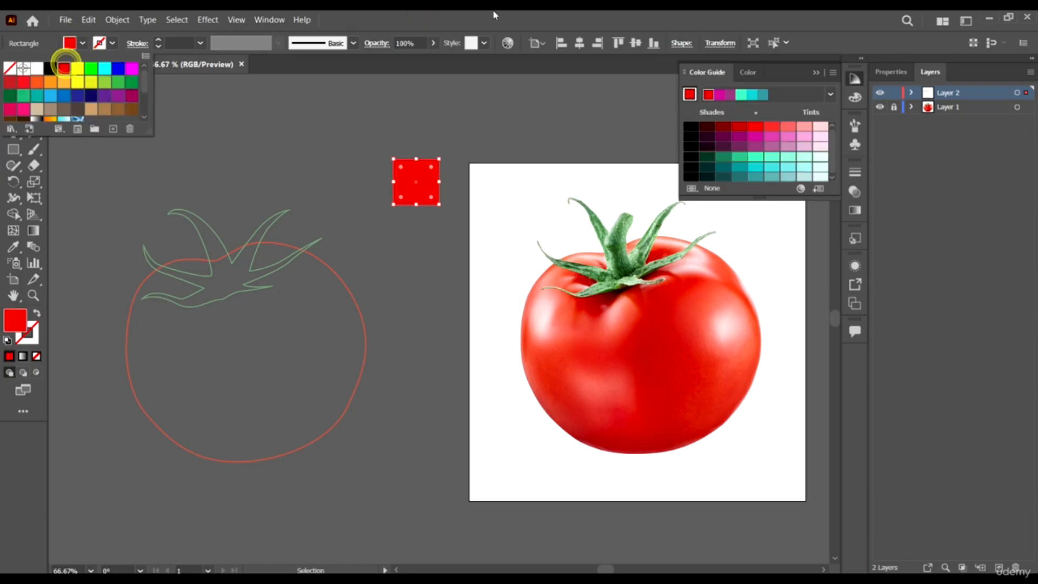
left_click(493, 15)
- Duplicate the red square into a vertical column of six, with a gap between the upper and lower sets of three
left_click_drag(427, 197, 427, 308)
left_click_drag(410, 355, 437, 386)
scroll(443, 179, "down", 2)
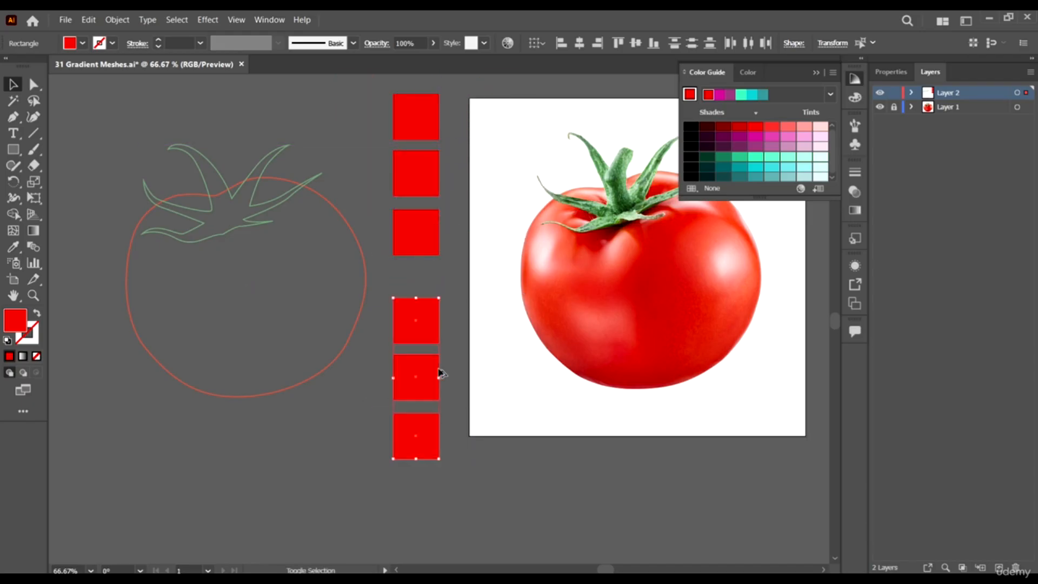
scroll(439, 367, "down", 2)
scroll(503, 387, "up", 2)
scroll(435, 287, "up", 3)
scroll(416, 243, "right", 3)
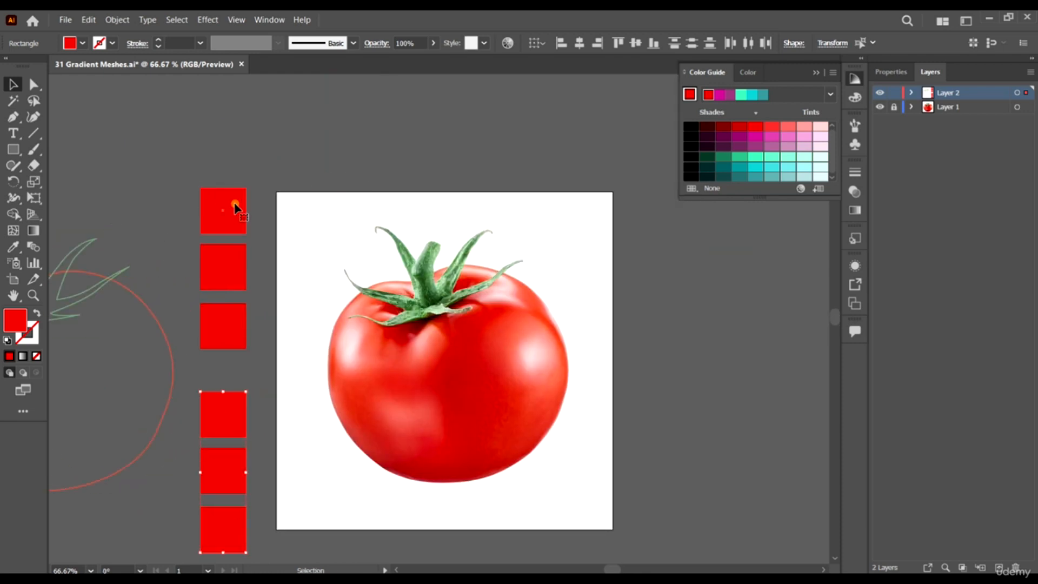
- Fill the topmost square with the darker red sampled from the photo tomato's bottom edge
left_click(234, 206)
scroll(234, 208, "down", 2)
scroll(299, 244, "down", 2)
key("i")
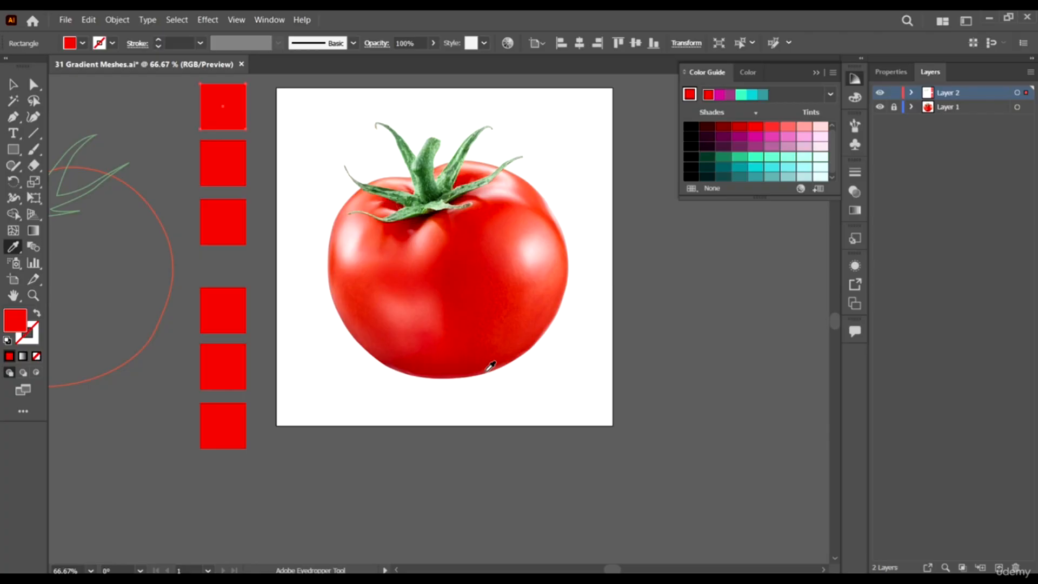
scroll(492, 365, "up", 2)
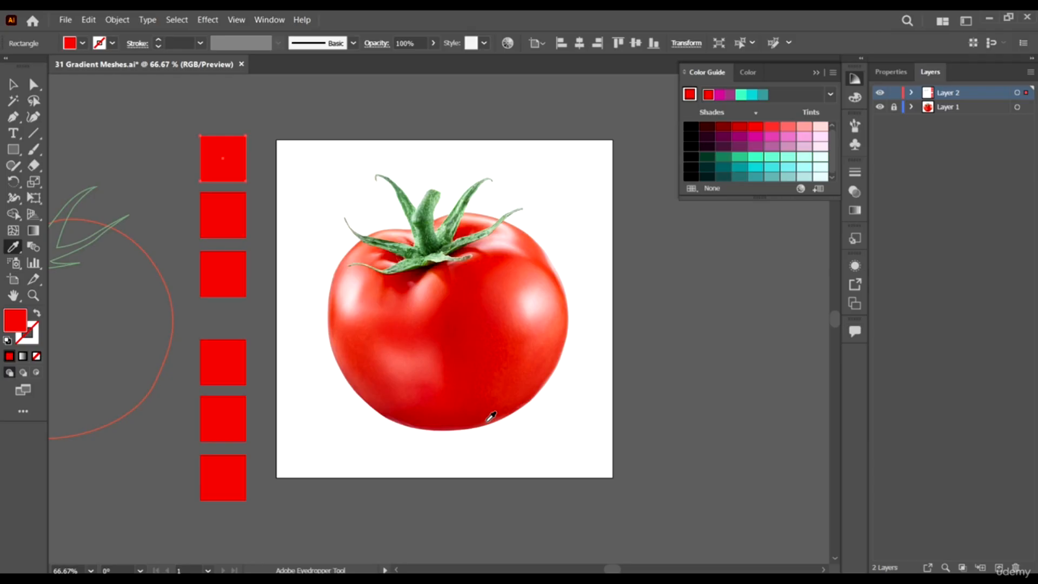
left_click(492, 415)
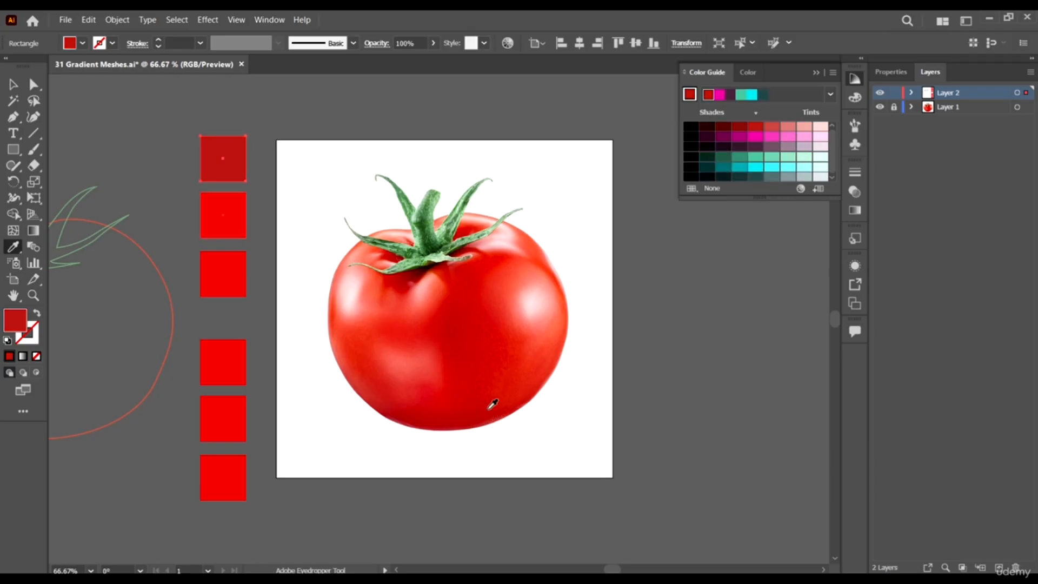
- Fill the second square with the light coral red sampled from the soft highlight on the tomato's lower-left side
key("v")
left_click(237, 222)
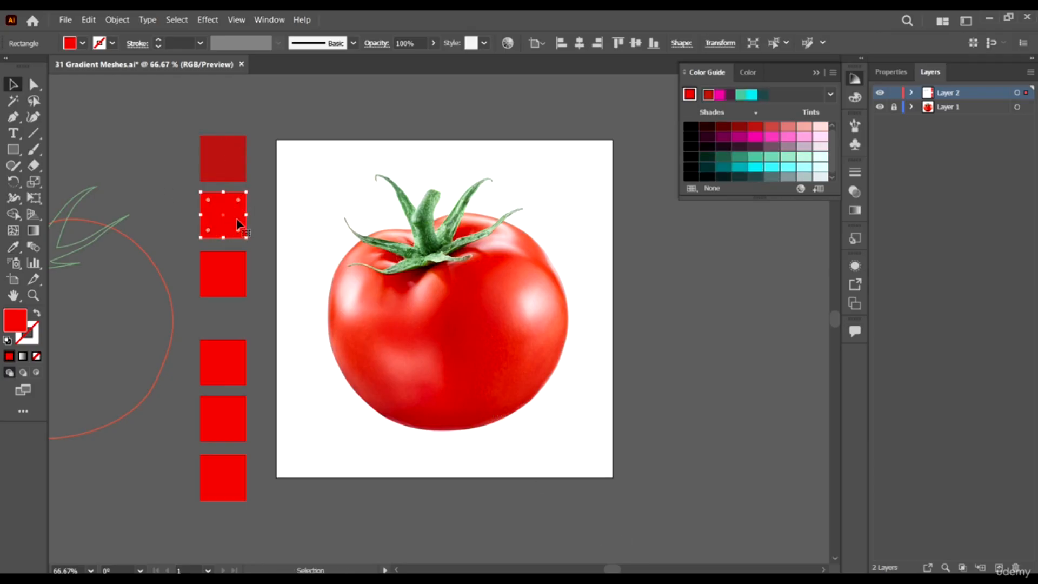
key("i")
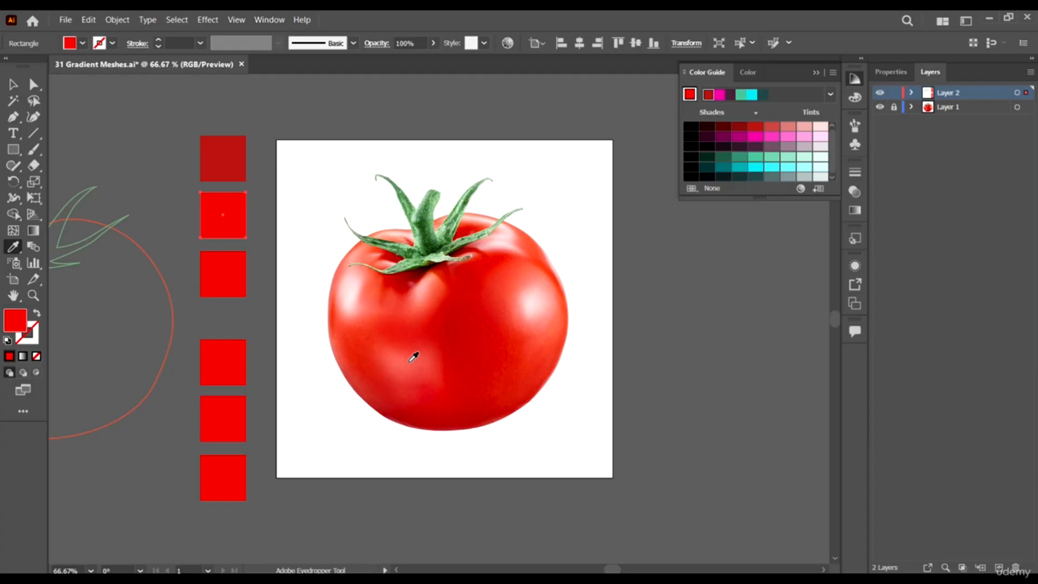
left_click(411, 362)
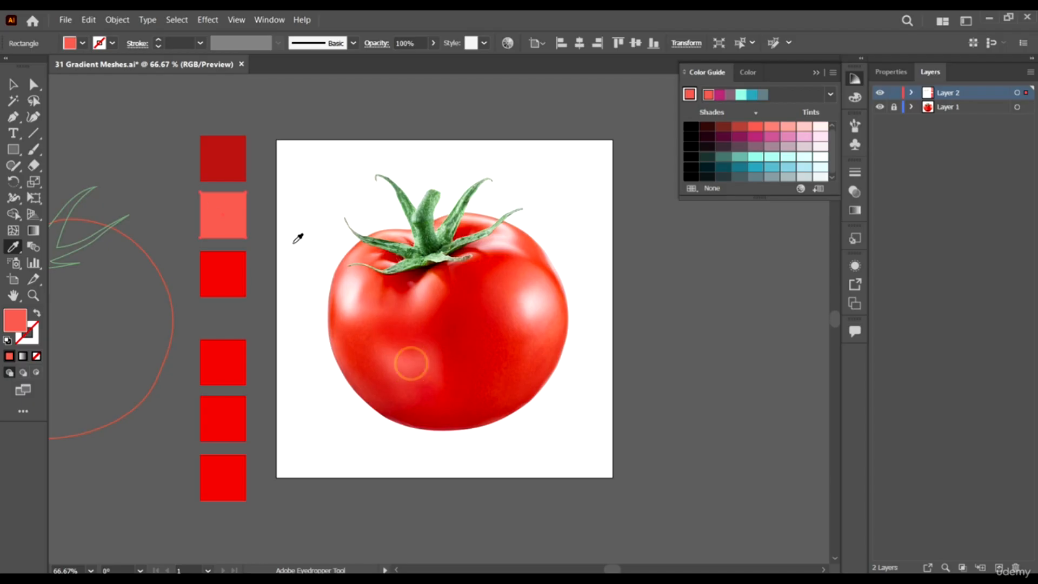
- Fill the third square with the deep red sampled from the middle of the tomato
key("v")
left_click(236, 273)
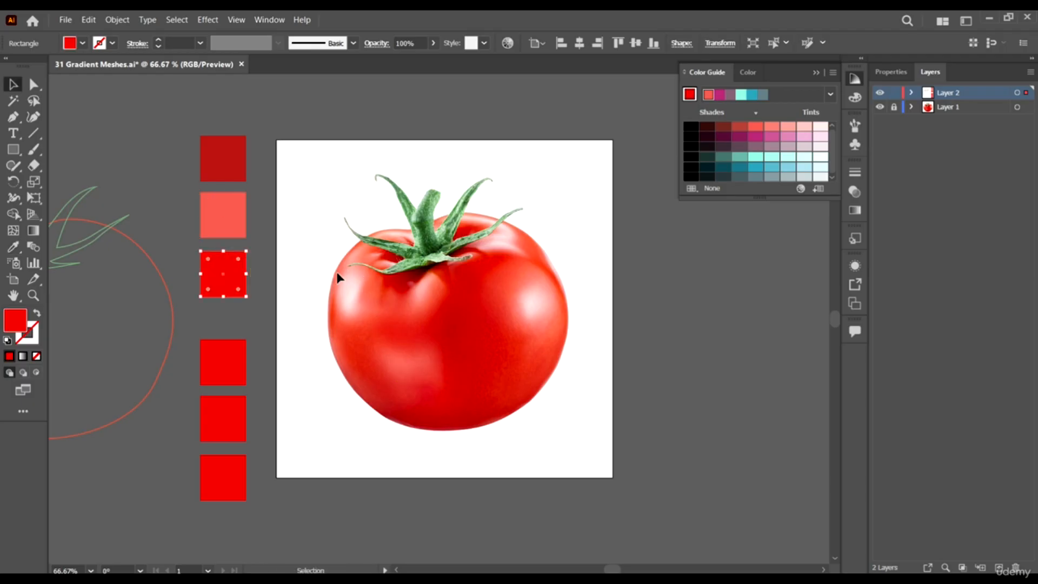
key("i")
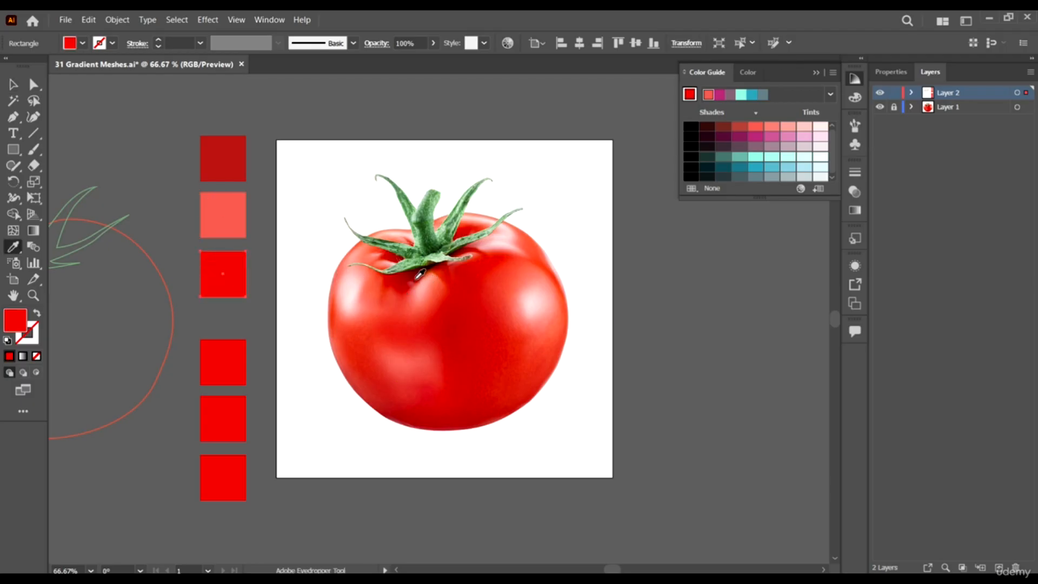
left_click(459, 342)
left_click(460, 338)
left_click(461, 330)
left_click(460, 329)
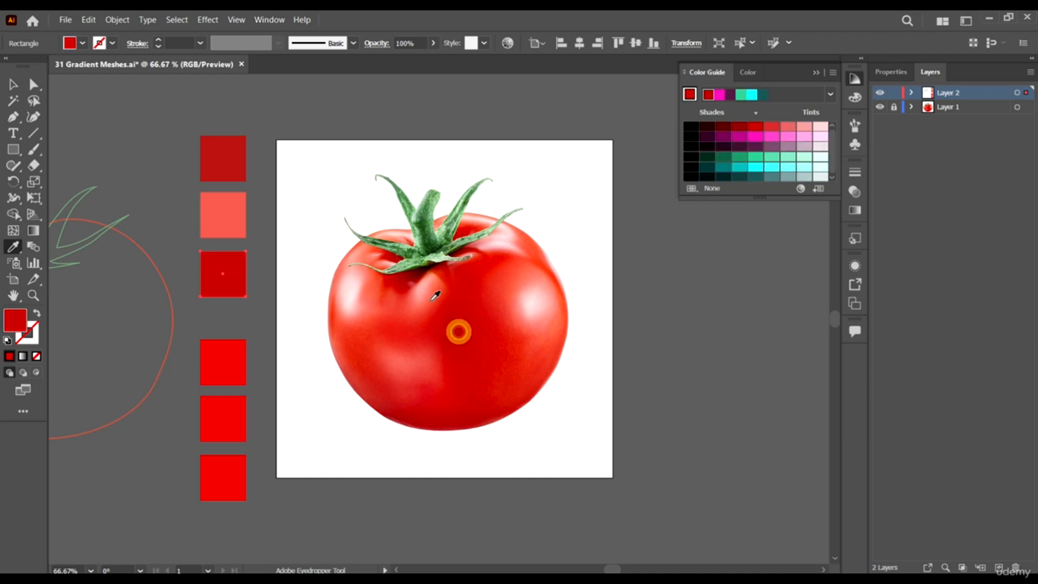
- Move the lower three red squares further down, widening the gap below the sampled swatches
left_click(14, 85)
scroll(479, 298, "down", 1)
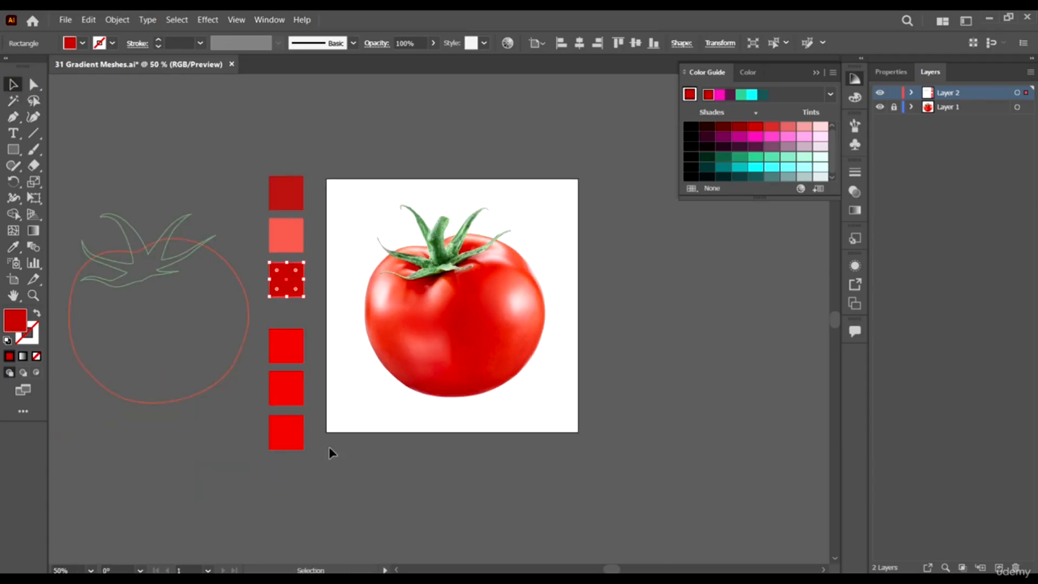
left_click_drag(277, 369, 287, 431)
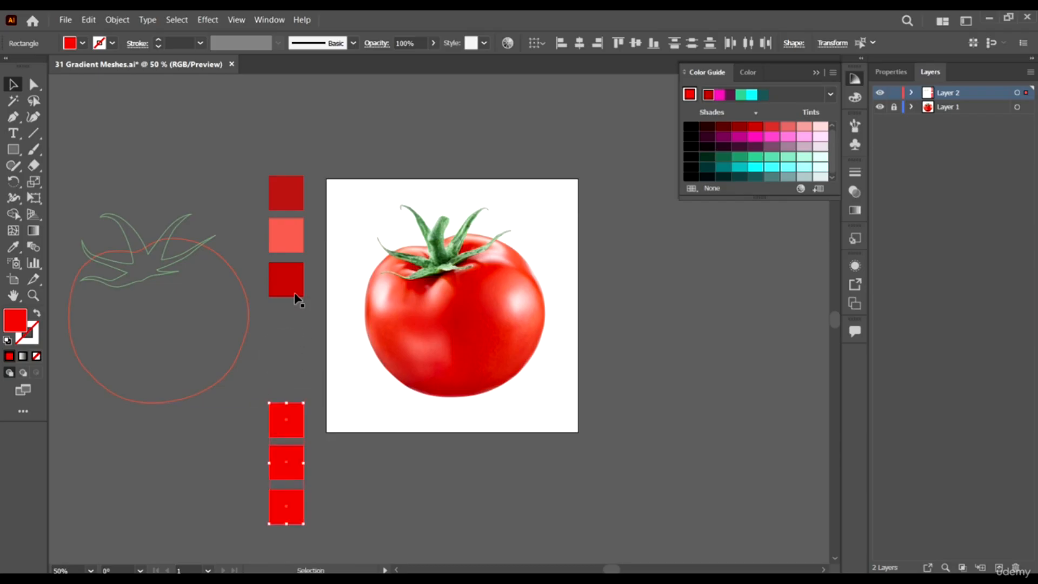
- Copy the coral square below the third swatch and fill it with the pale pink sampled from the tomato's bright right highlight
scroll(296, 269, "up", 1)
left_click_drag(291, 249, 298, 352)
key("i")
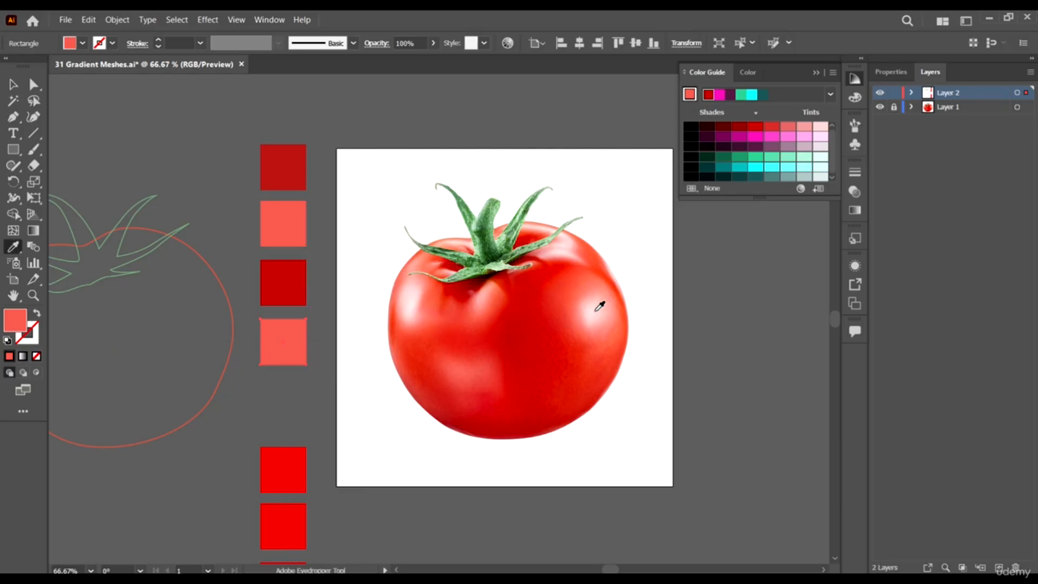
left_click(595, 309)
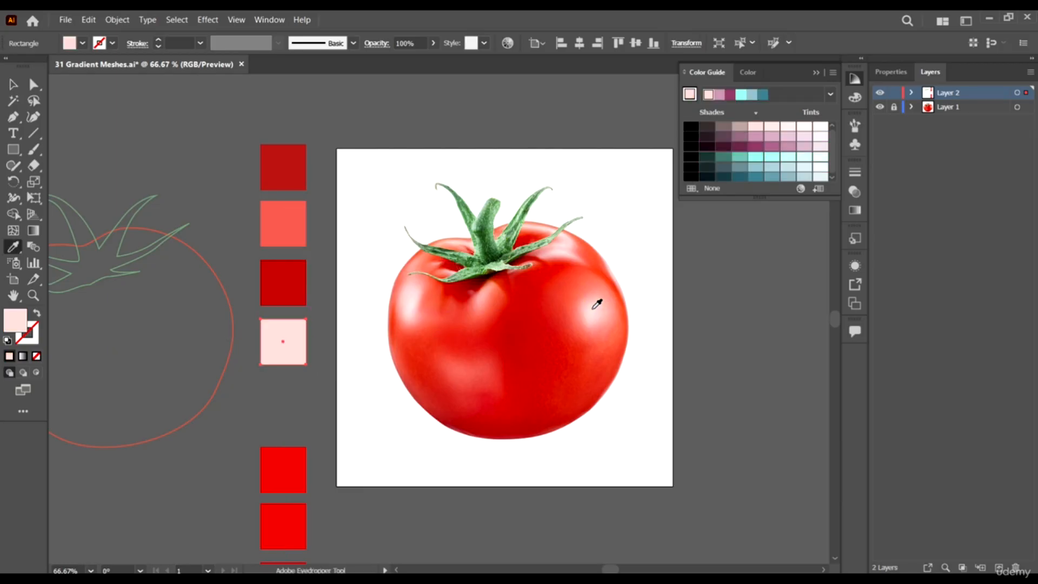
- Duplicate the pale pink square below itself and fill the copy with the dark maroon sampled from the shadow under the leaves
key("v")
left_click(295, 393)
left_click(300, 354)
left_click_drag(301, 354, 300, 413)
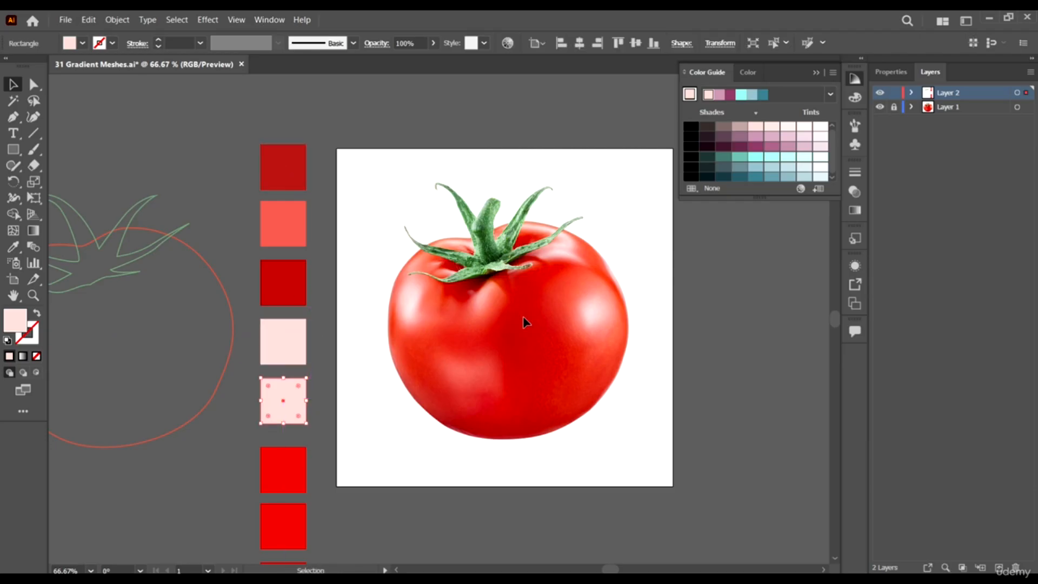
key("i")
left_click(480, 278)
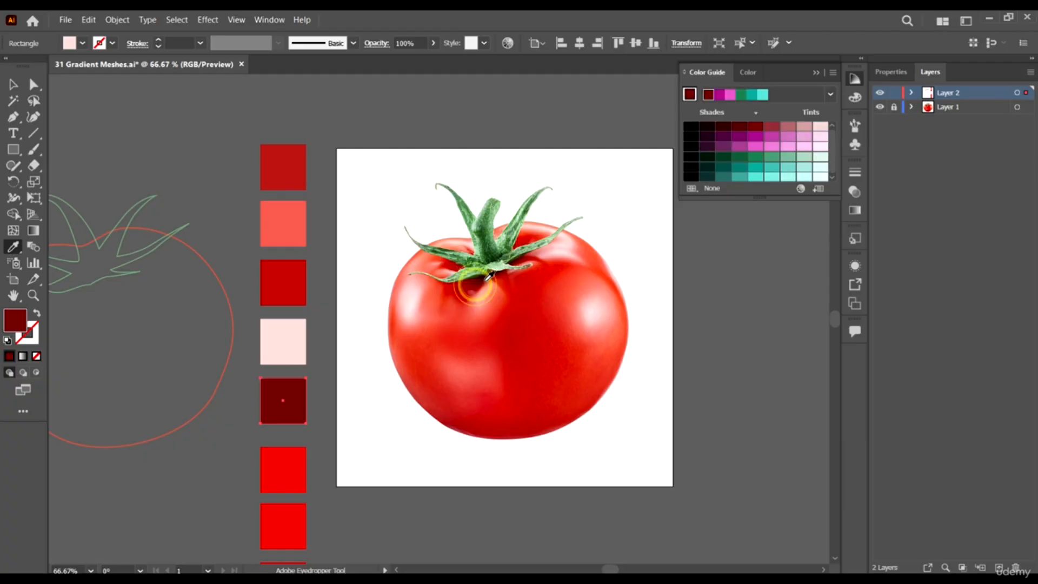
left_click(479, 279)
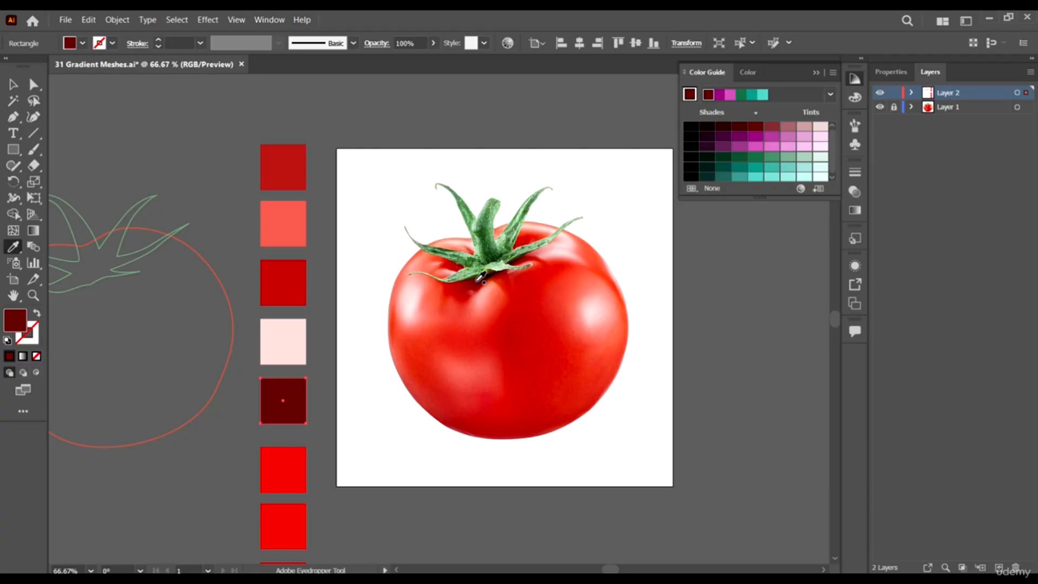
scroll(545, 285, "down", 2)
key("v")
scroll(352, 411, "down", 1)
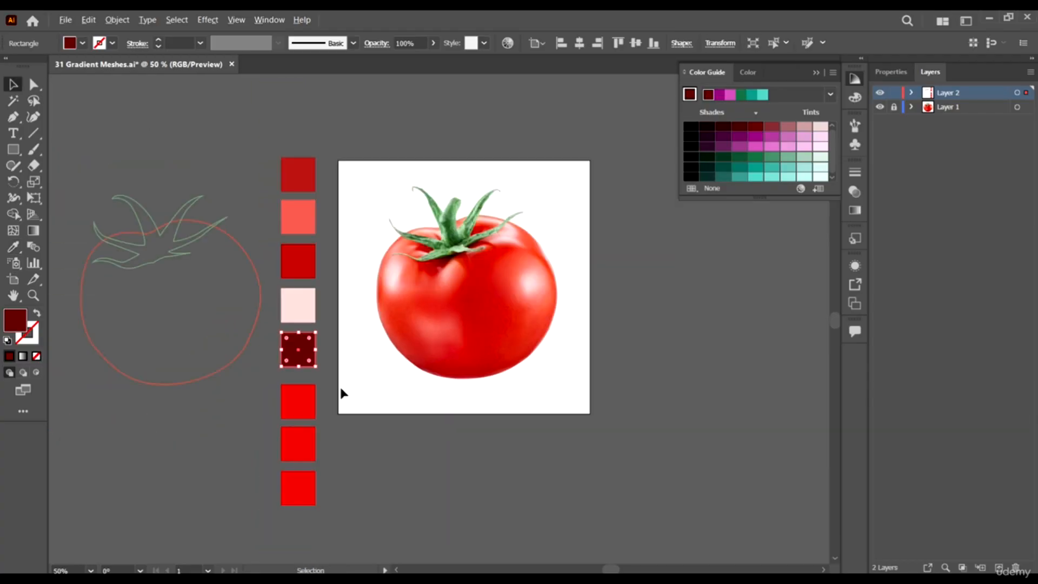
left_click(350, 495)
left_click(306, 180)
left_click(301, 219)
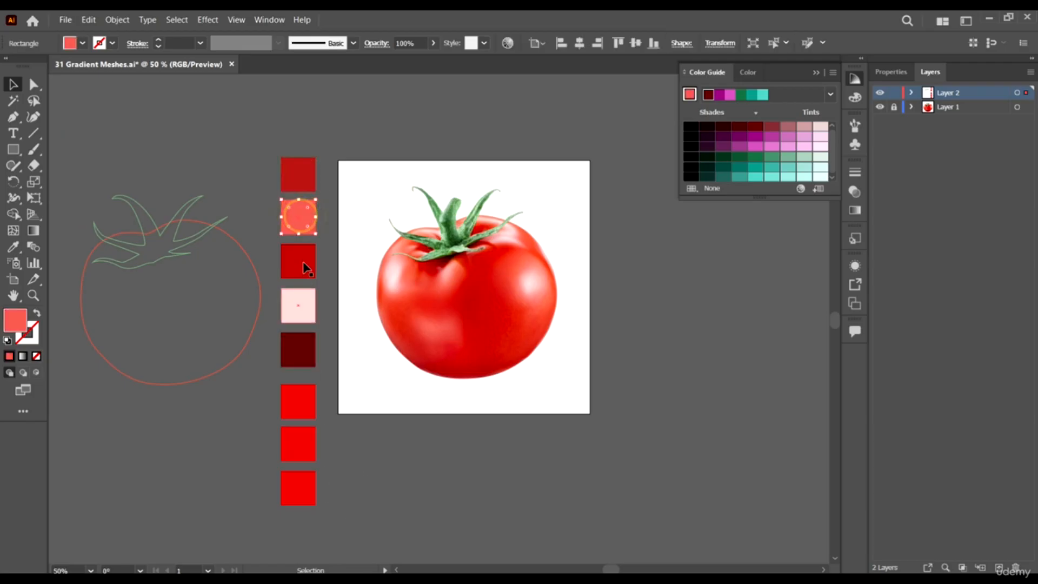
- Move the three unsampled red squares to the empty area on the right side of the artboard
left_click_drag(345, 518, 711, 292)
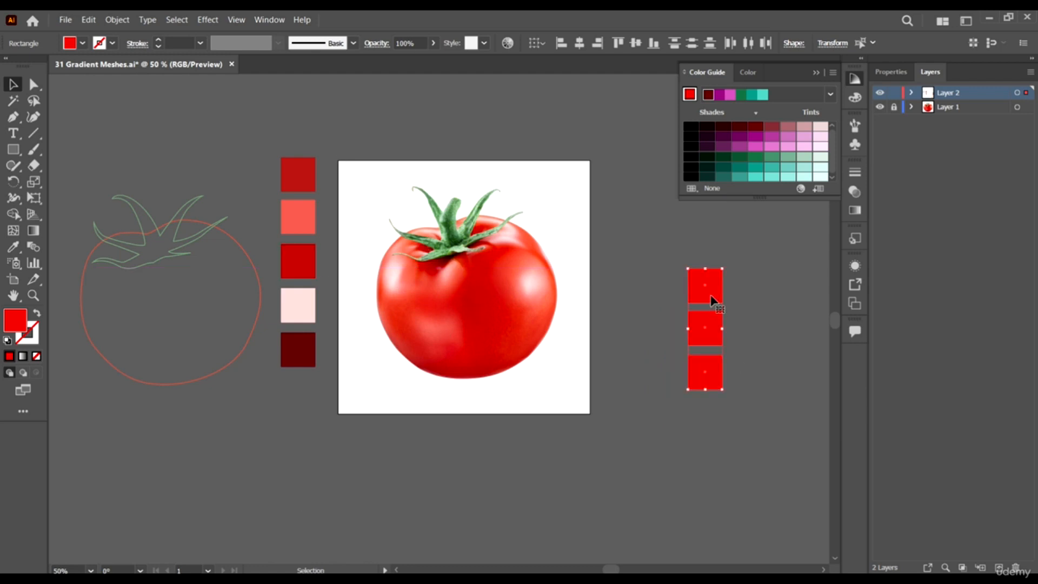
left_click_drag(714, 297, 668, 255)
left_click(753, 329)
- Fill the top square of the right-hand column with the dark green sampled from the base of the tomato's stem
scroll(572, 203, "up", 1)
left_click(692, 255)
scroll(444, 217, "up", 3)
key("i")
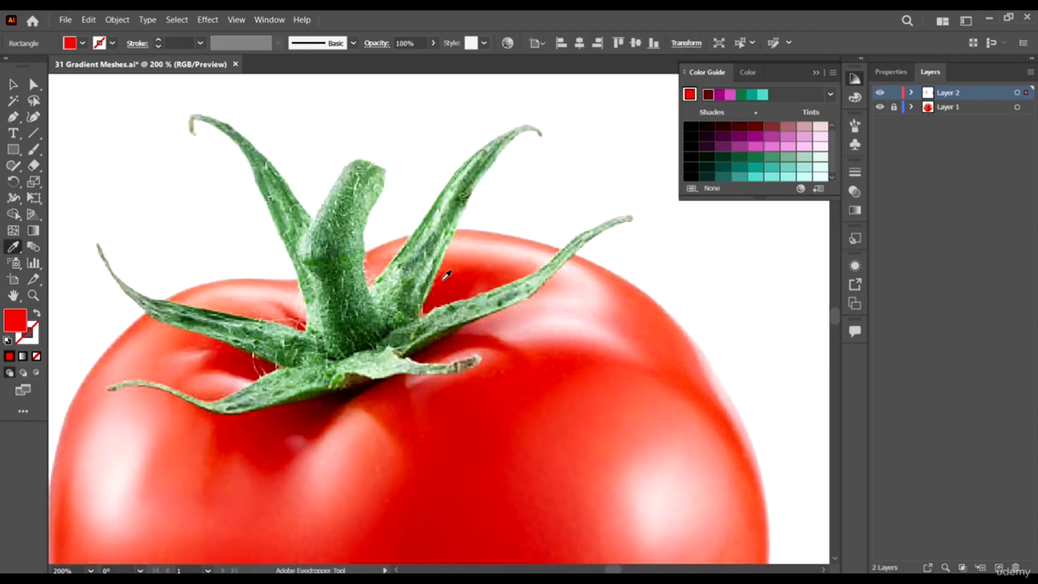
scroll(444, 283, "down", 2)
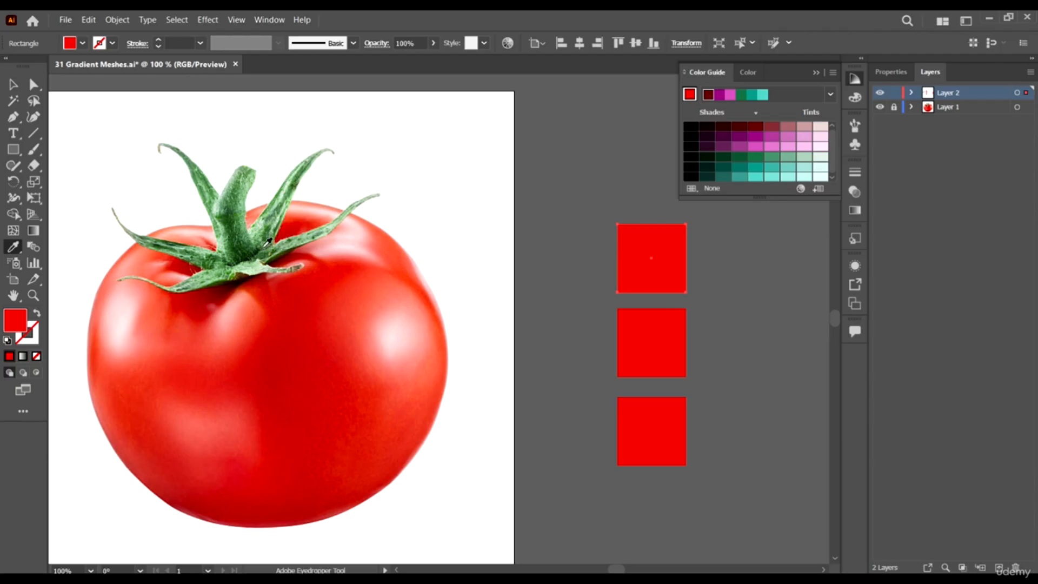
left_click(249, 254)
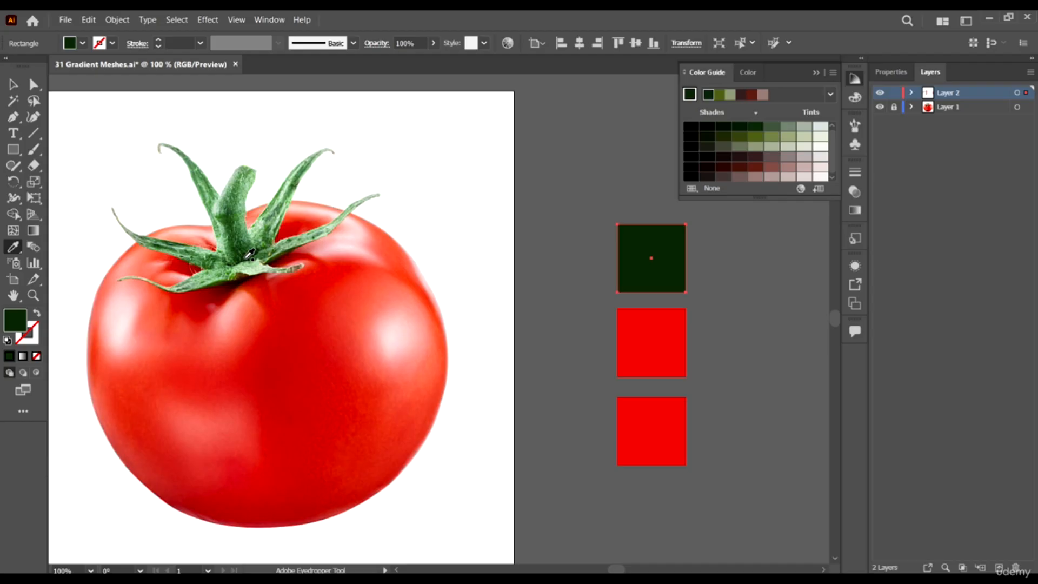
- Fill the middle square of the right-hand column with a medium green sampled from the stem
left_click(679, 324, "ctrl")
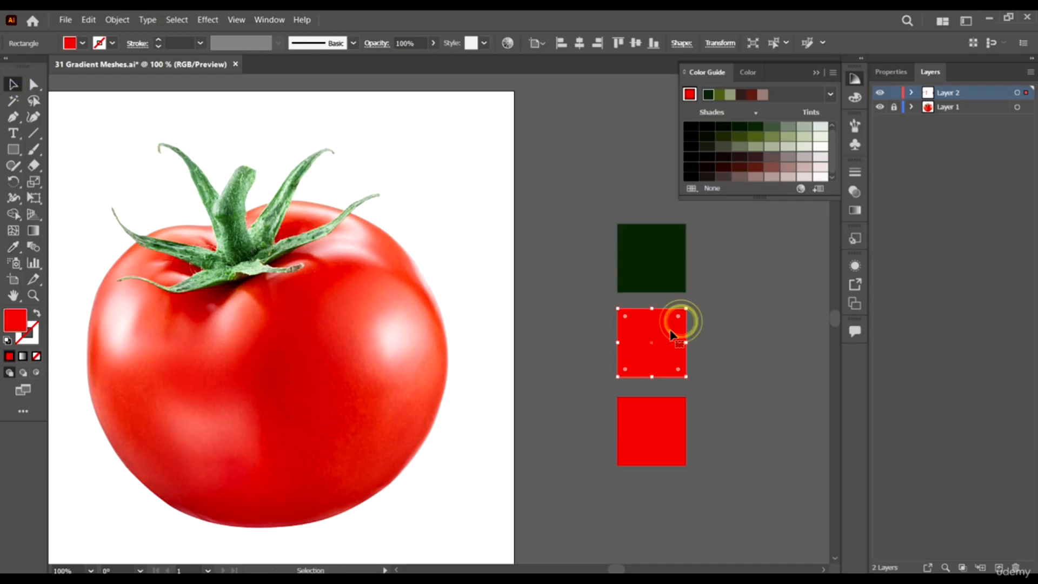
left_click(247, 217)
left_click(246, 227)
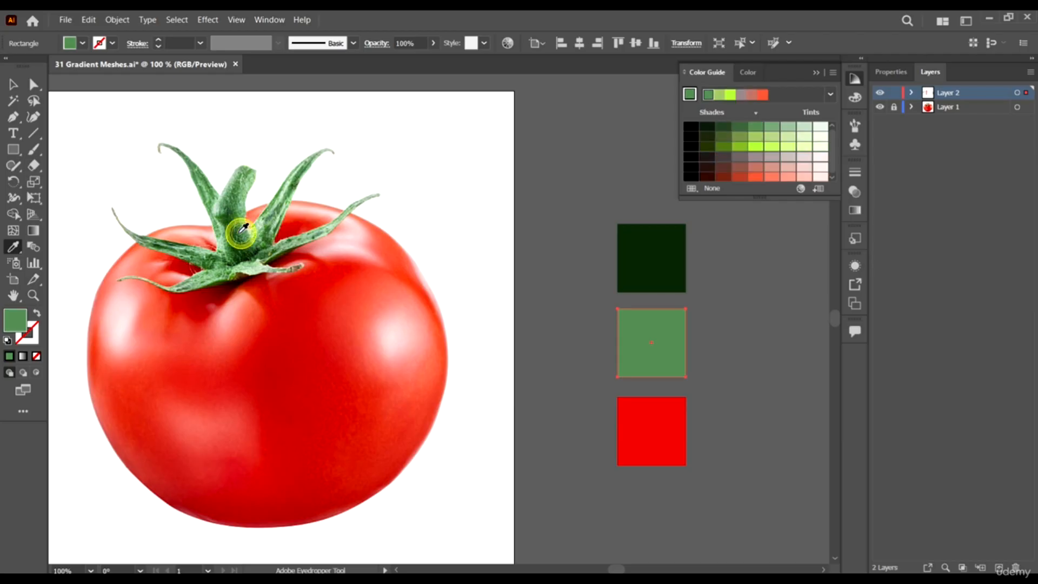
- Resample the middle square of the right-hand column with a darker green from the tomato's stem
left_click(246, 227)
left_click(246, 227)
left_click(245, 226)
left_click(241, 225)
left_click(241, 225)
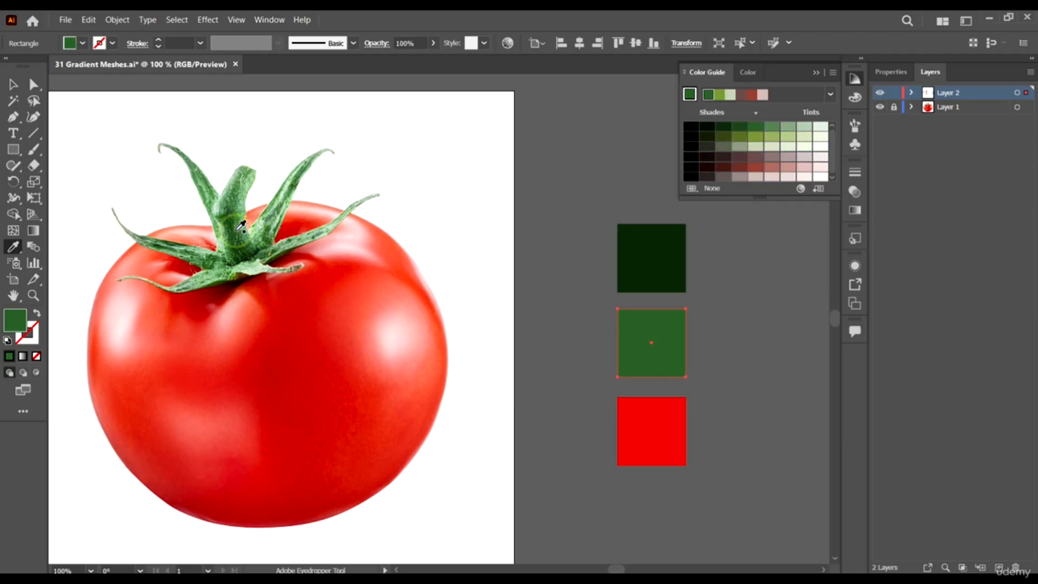
- Fill the bottom square of the right-hand column with the pale green sampled from the highlight on the right leaf
key("v")
left_click(657, 433)
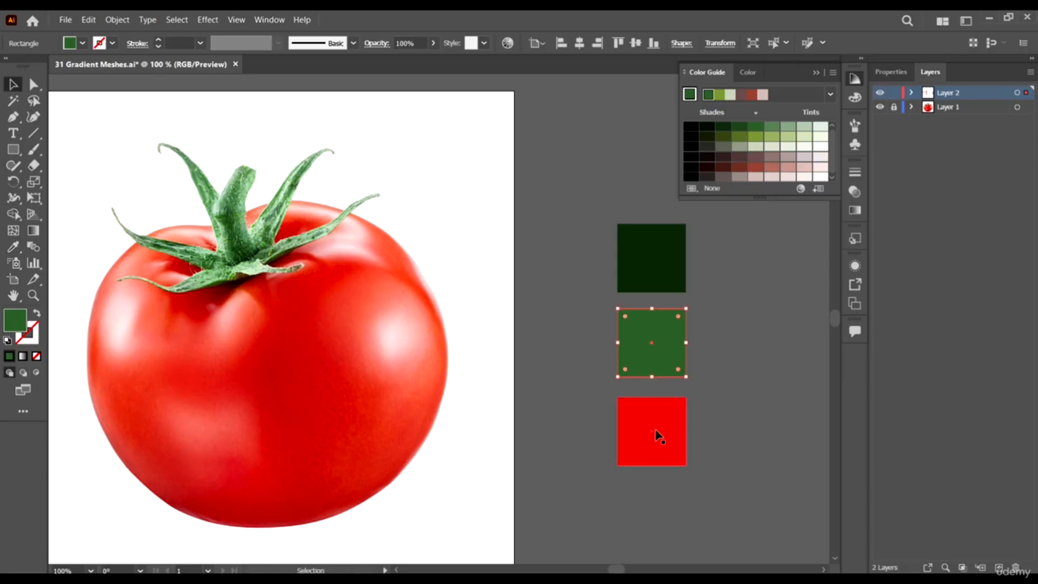
key("i")
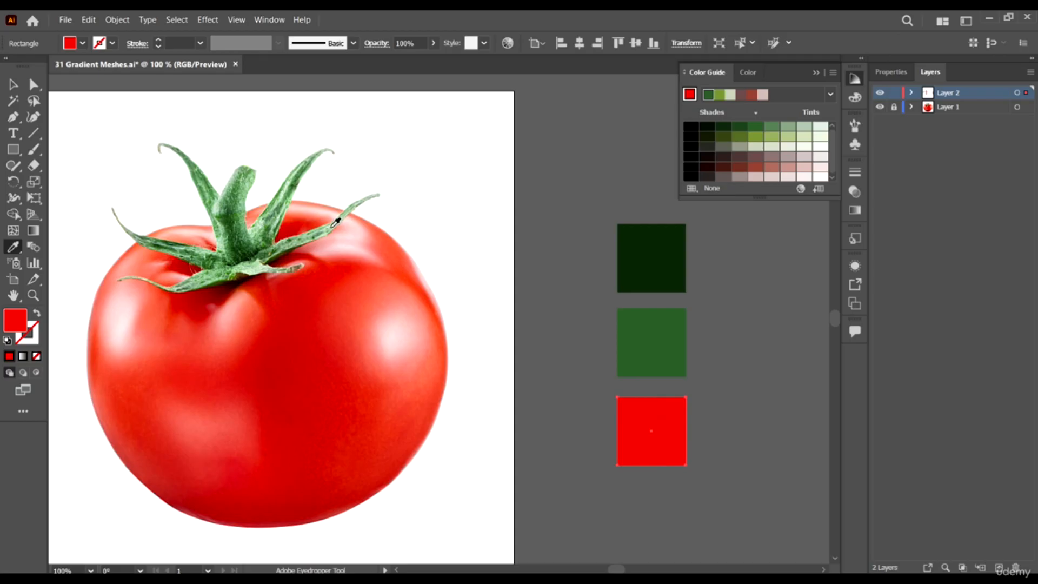
left_click(335, 222)
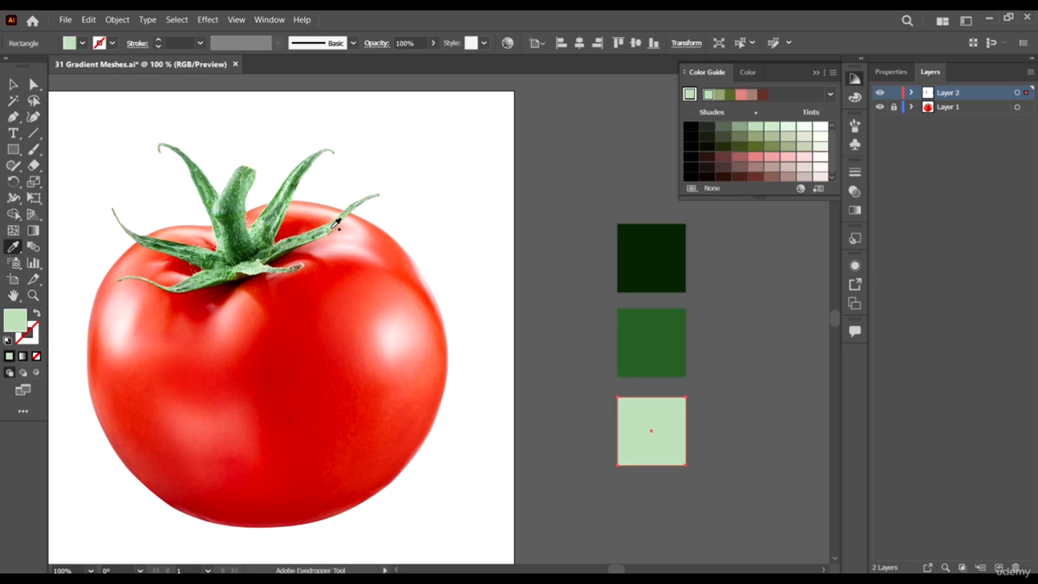
- Move the traced leaf outline to the left, clear of the tomato body outline, and deselect it
scroll(501, 263, "down", 4)
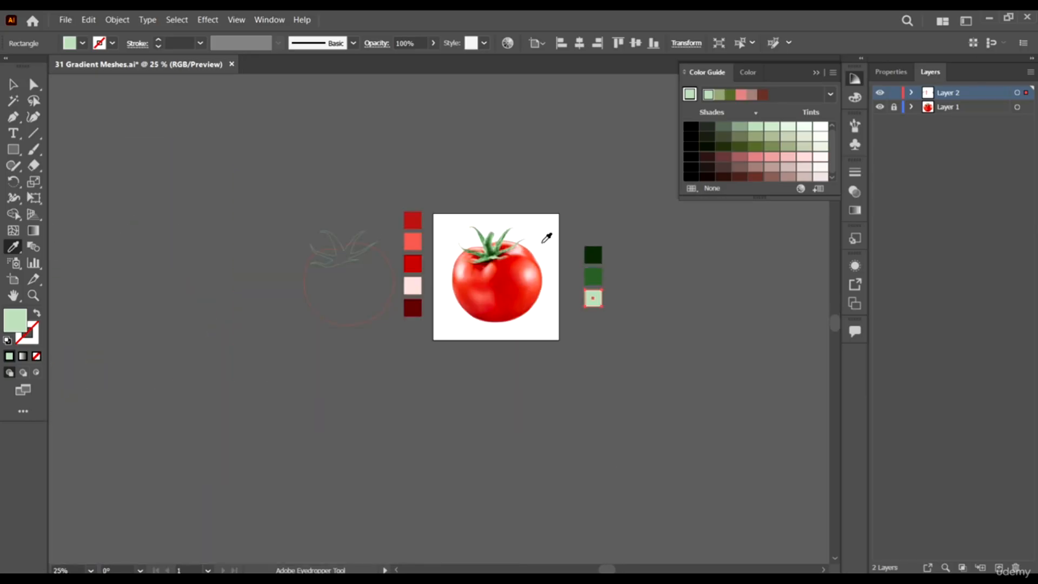
left_click(11, 85)
left_click(458, 356)
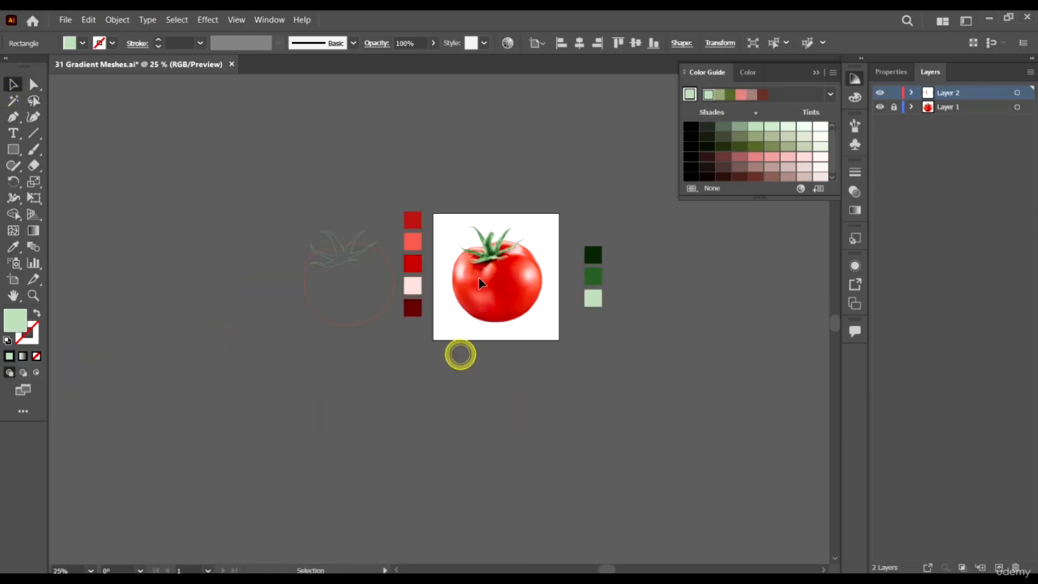
scroll(486, 271, "up", 2)
scroll(171, 369, "up", 1)
scroll(364, 277, "down", 2)
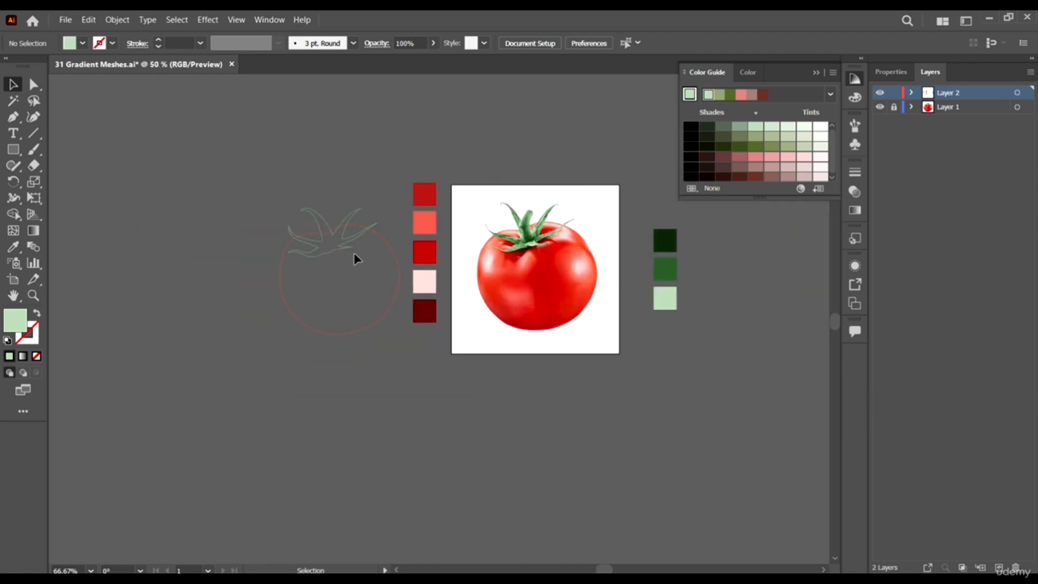
left_click_drag(349, 244, 195, 243)
scroll(360, 244, "up", 2)
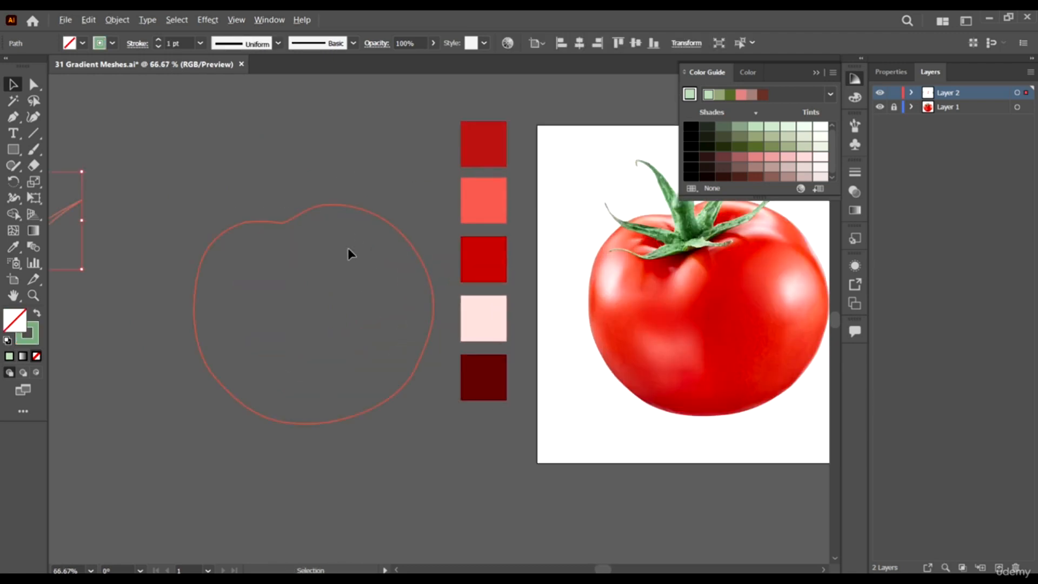
scroll(306, 283, "up", 1)
left_click(343, 192)
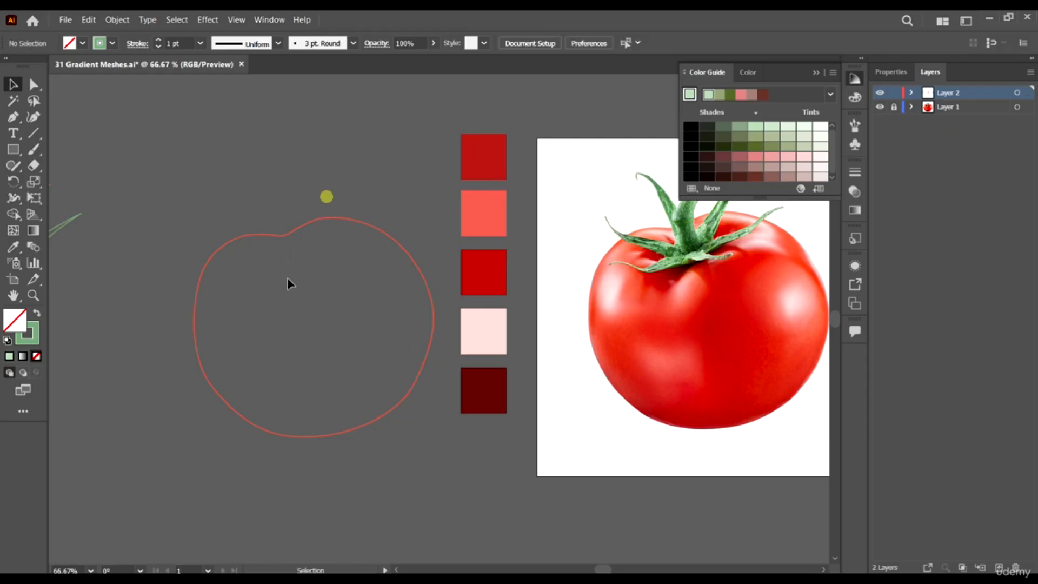
- Turn the tomato body outline into a gradient mesh by adding a horizontal mesh line from its upper right edge
left_click(272, 380)
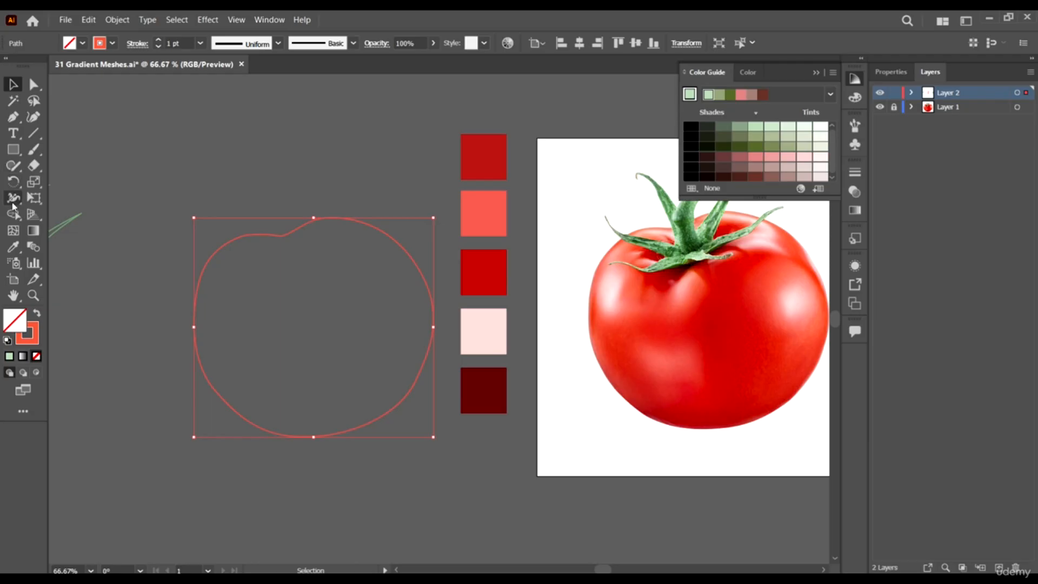
left_click(13, 230)
scroll(301, 242, "down", 1)
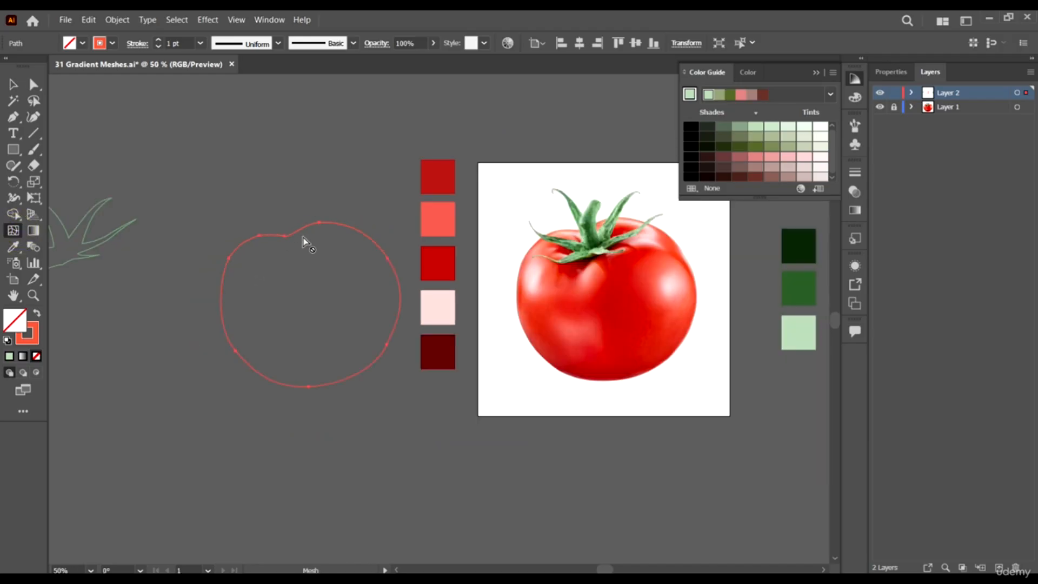
scroll(464, 274, "right", 2)
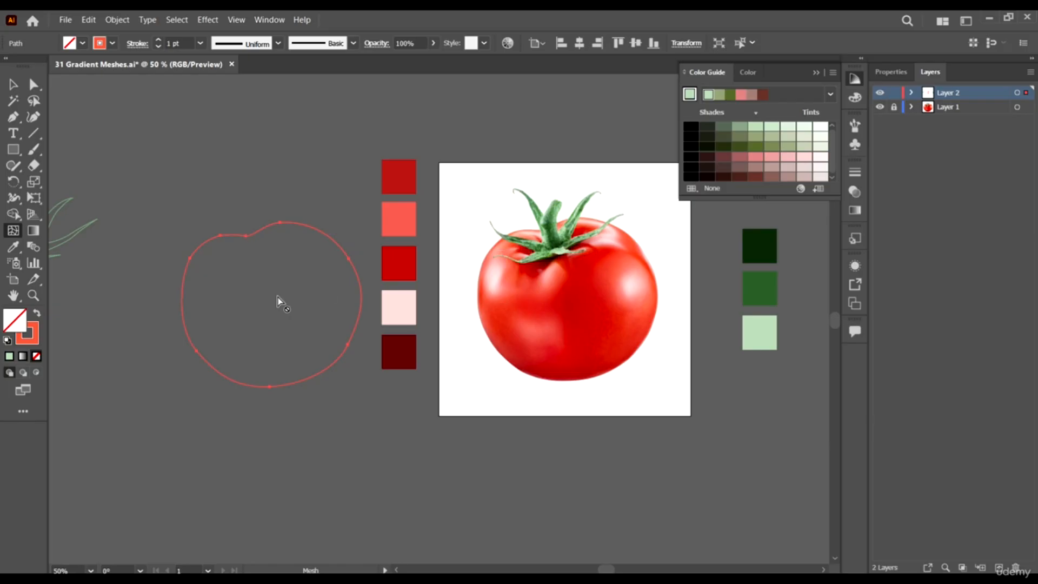
left_click(361, 285)
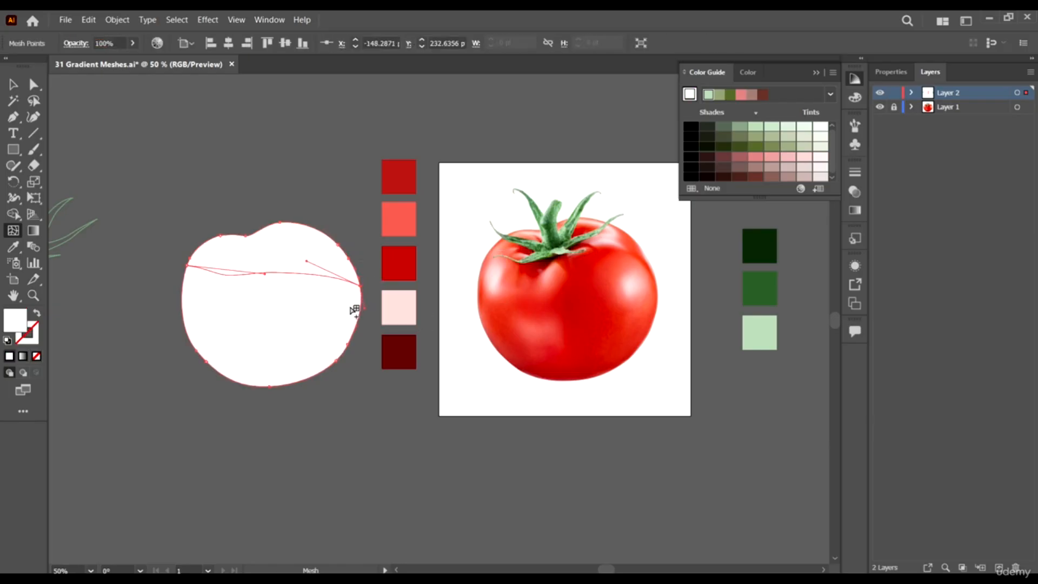
- Bend the horizontal mesh line upward at both ends so that it follows the tomato's top contour
scroll(332, 279, "up", 1)
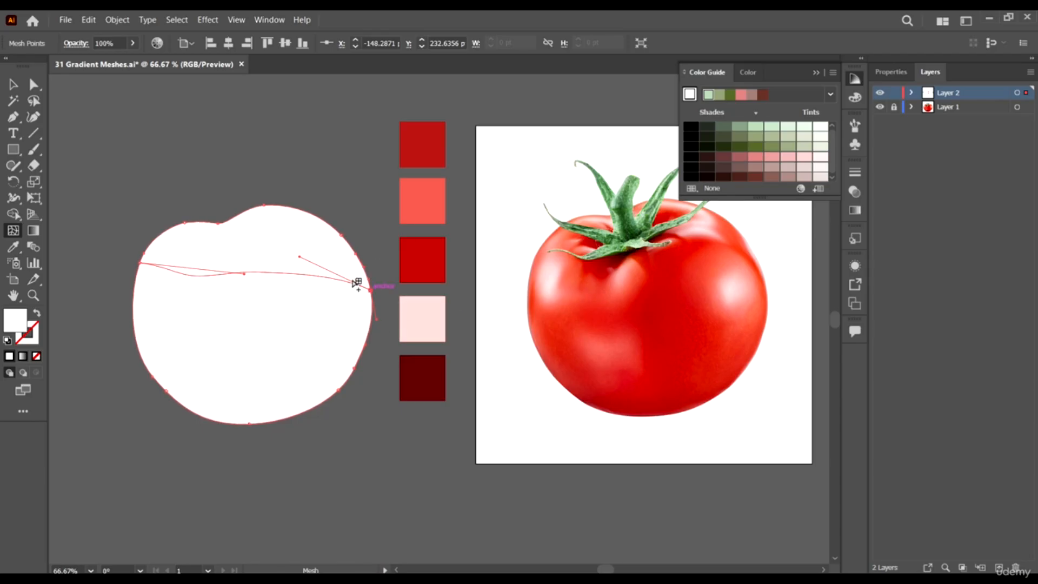
scroll(232, 293, "left", 2)
scroll(359, 269, "up", 1)
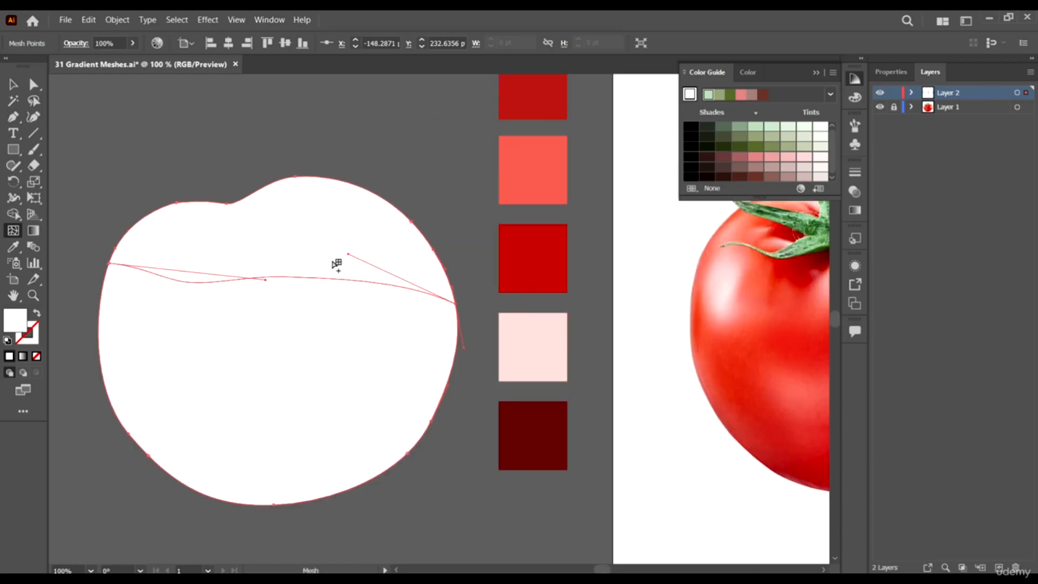
scroll(437, 315, "down", 1)
scroll(385, 301, "right", 2)
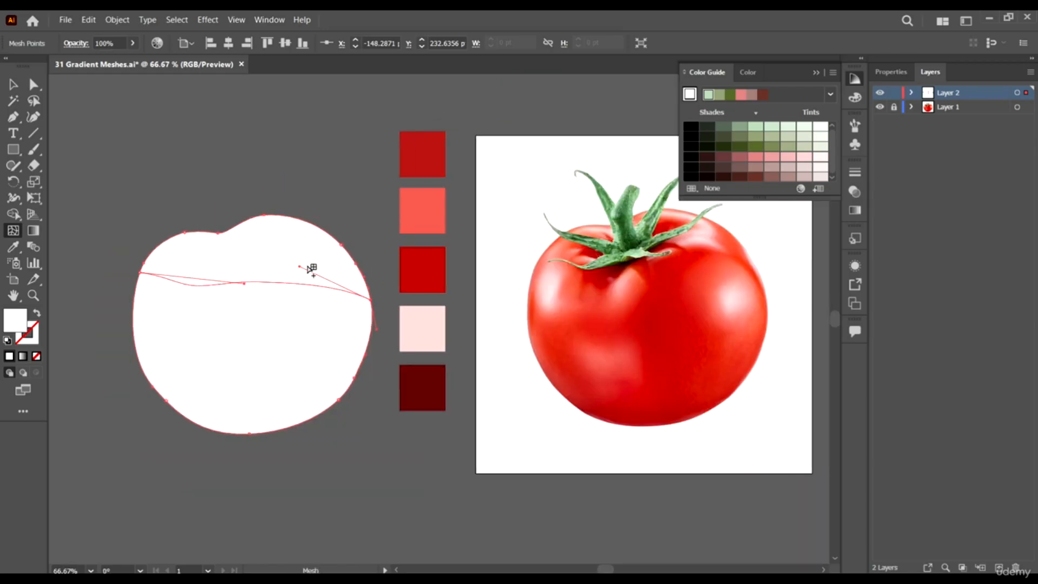
left_click_drag(302, 269, 331, 224)
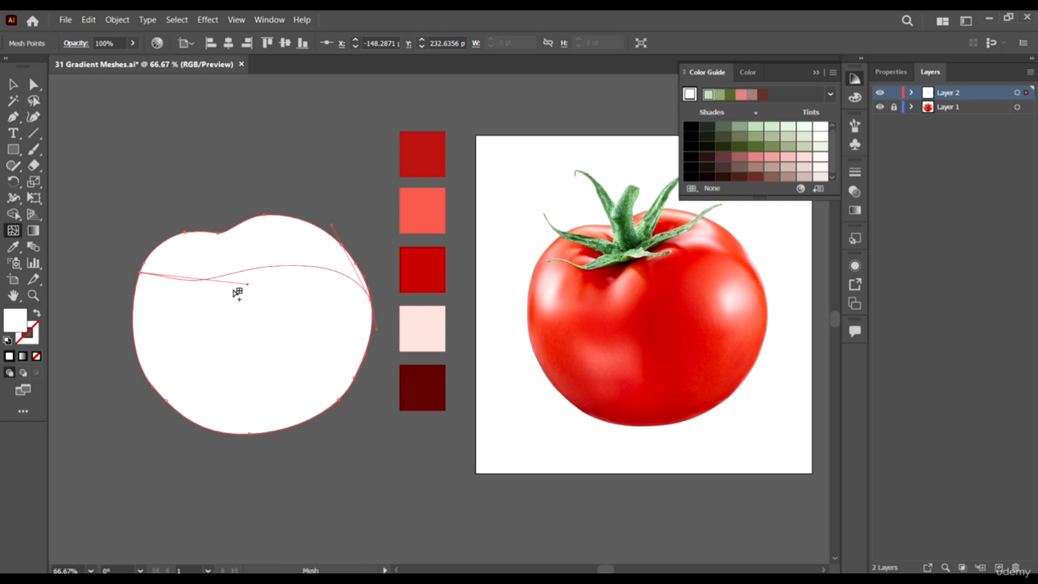
left_click_drag(248, 284, 266, 252)
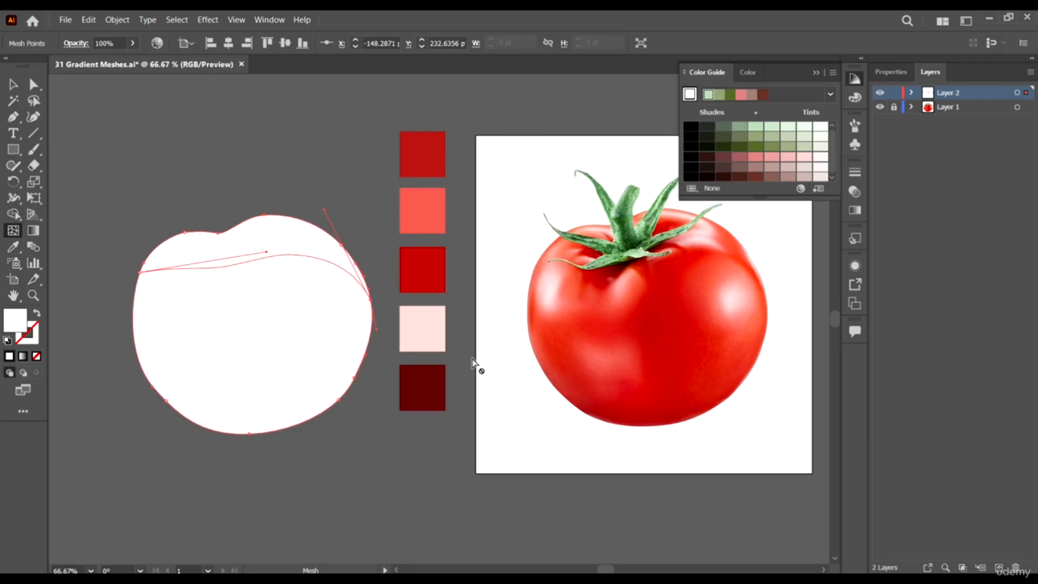
left_click_drag(266, 252, 269, 212)
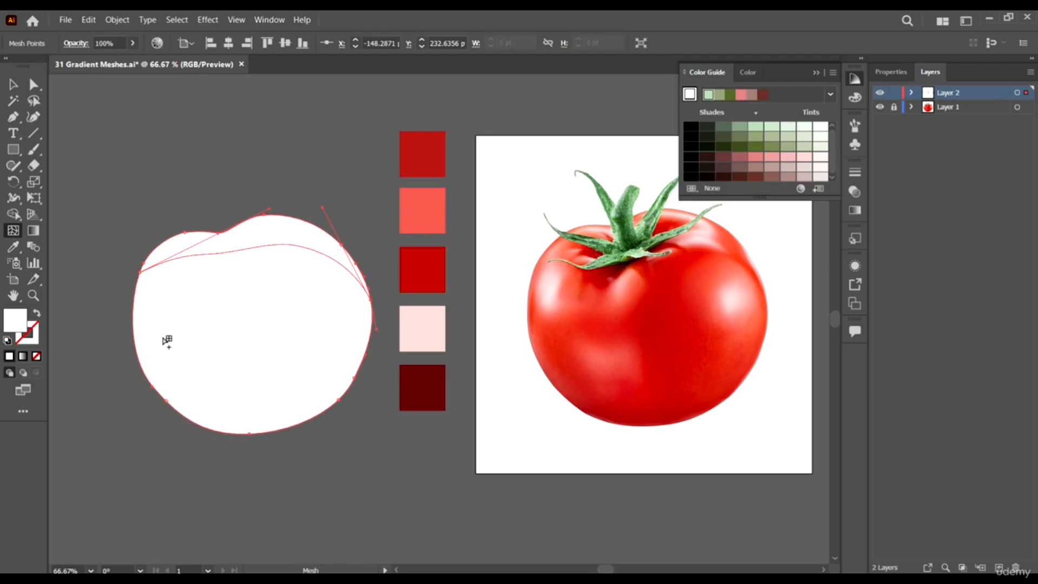
- Add a horizontal mesh line across the lower part of the tomato body and curve it downward
left_click(138, 354)
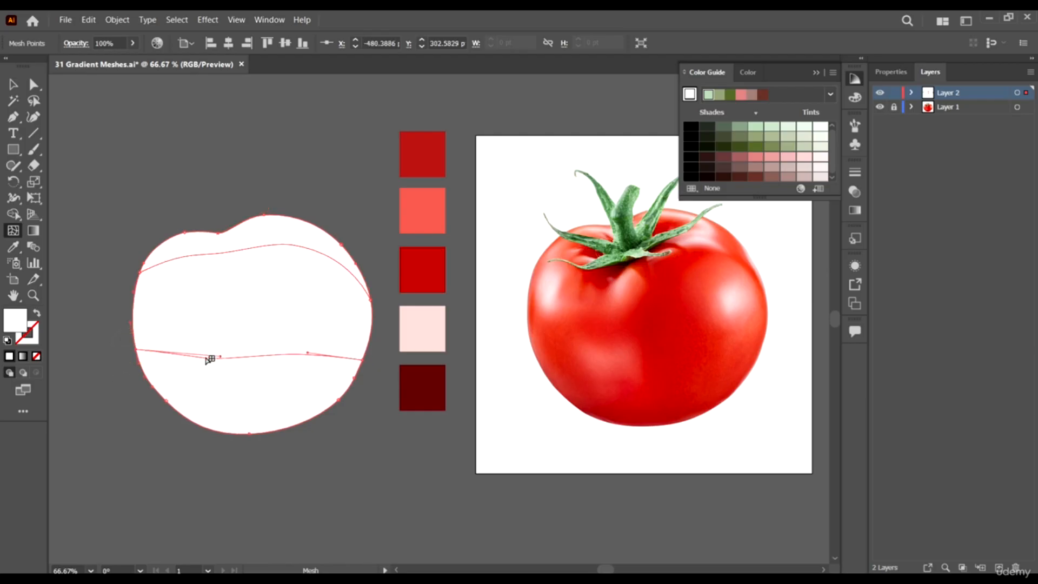
left_click_drag(224, 357, 180, 373)
left_click_drag(315, 355, 323, 372)
- Add a vertical mesh line along the body's left side and a horizontal one near the bottom, curved slightly downward
left_click(182, 413)
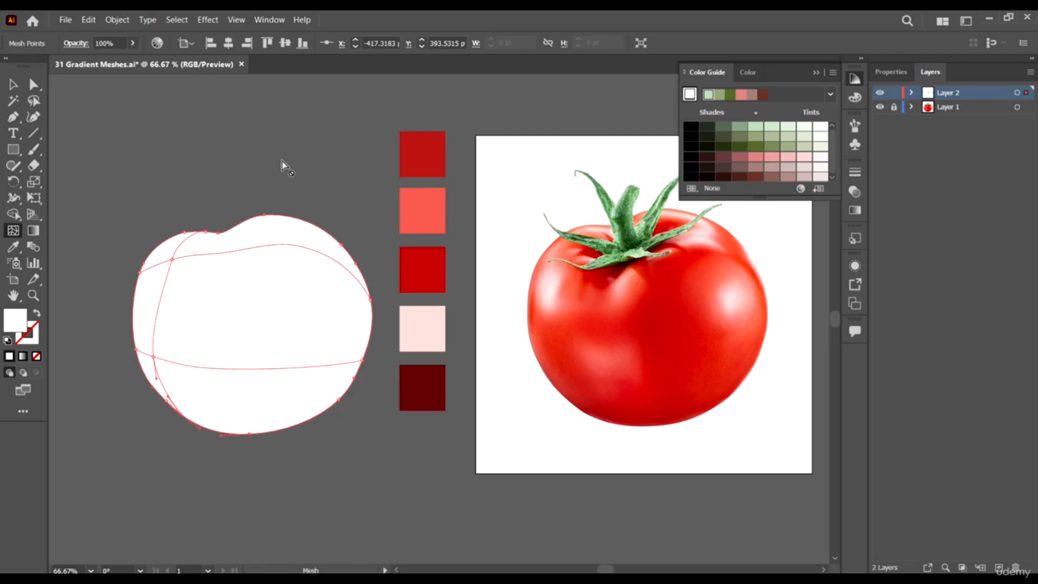
left_click(352, 387)
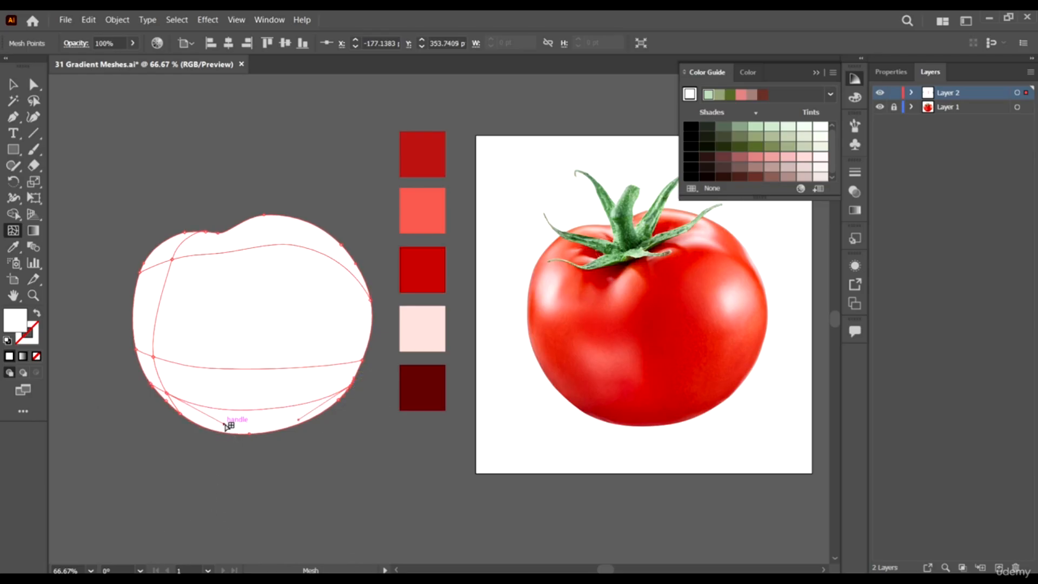
left_click_drag(224, 424, 225, 429)
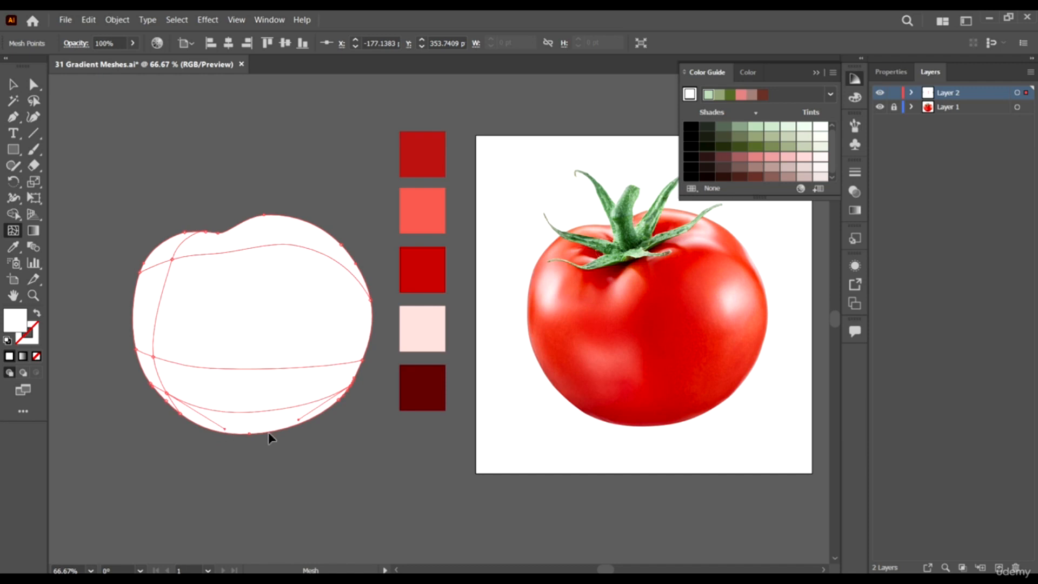
- Add another horizontal mesh line close to the tomato body's bottom edge, undoing the first misplaced attempt
scroll(341, 414, "up", 4)
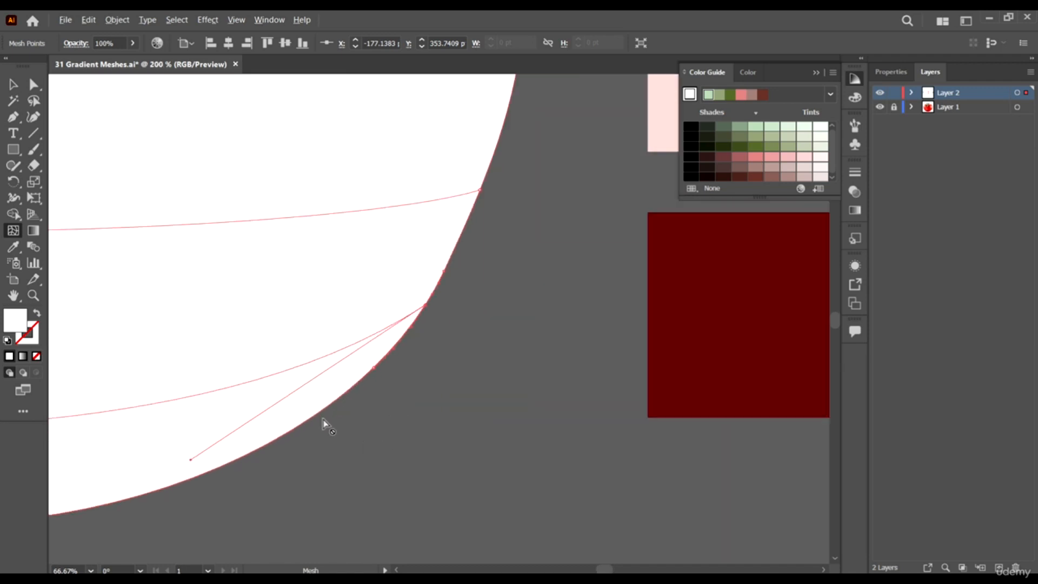
left_click(355, 388)
key("ctrl+z")
left_click(387, 353)
key("ctrl+0")
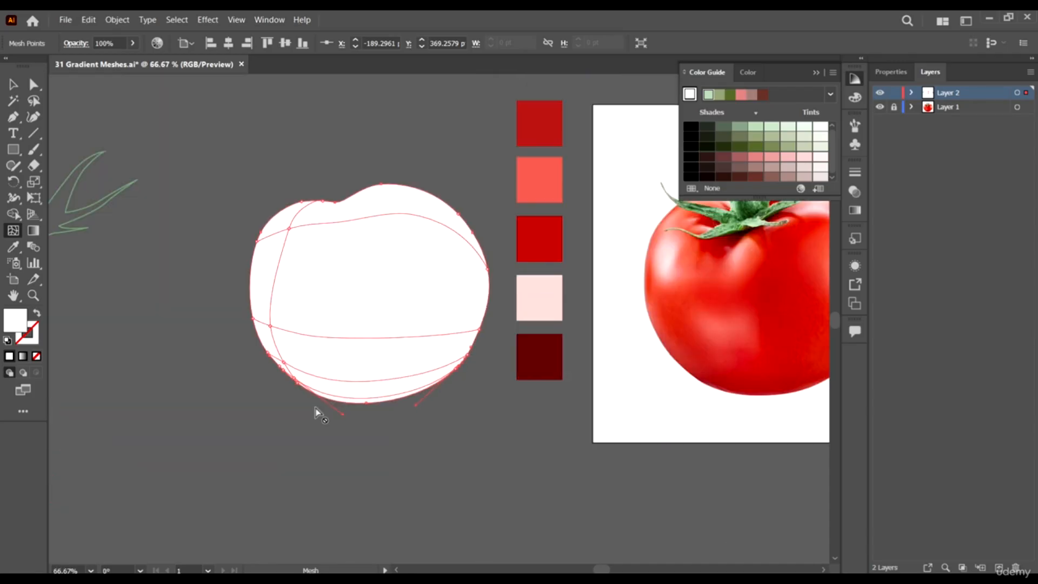
- Add two horizontal mesh lines across the middle of the tomato body, between the upper and lower lines
key("ctrl+1")
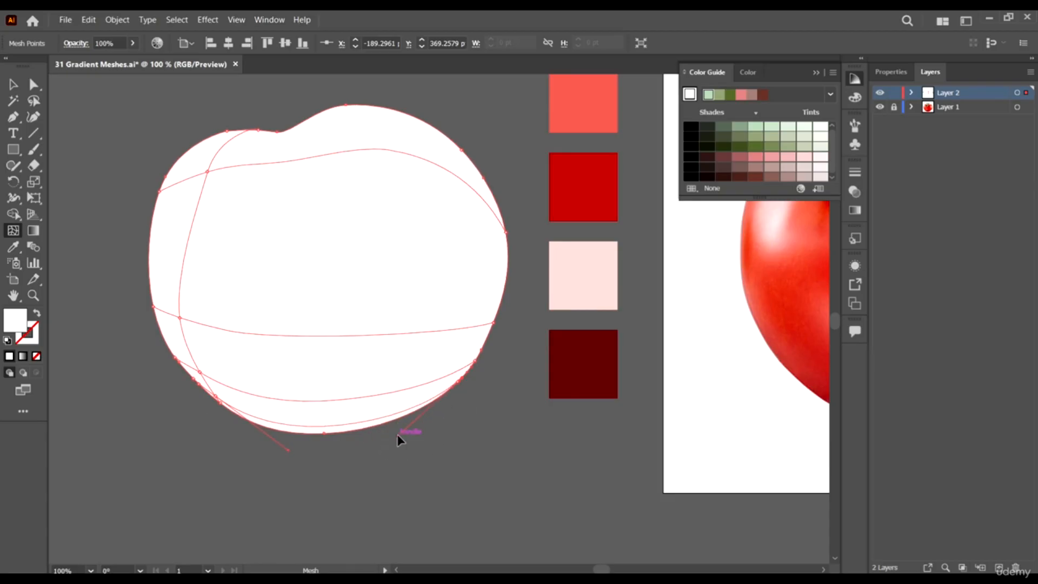
key("ctrl+0")
key("ctrl+0")
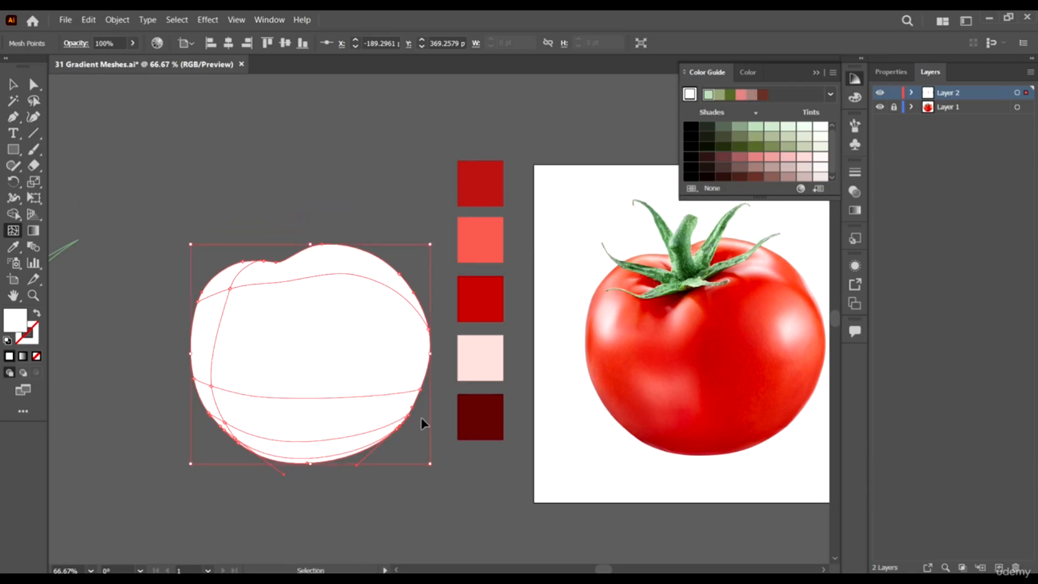
scroll(187, 362, "up", 1)
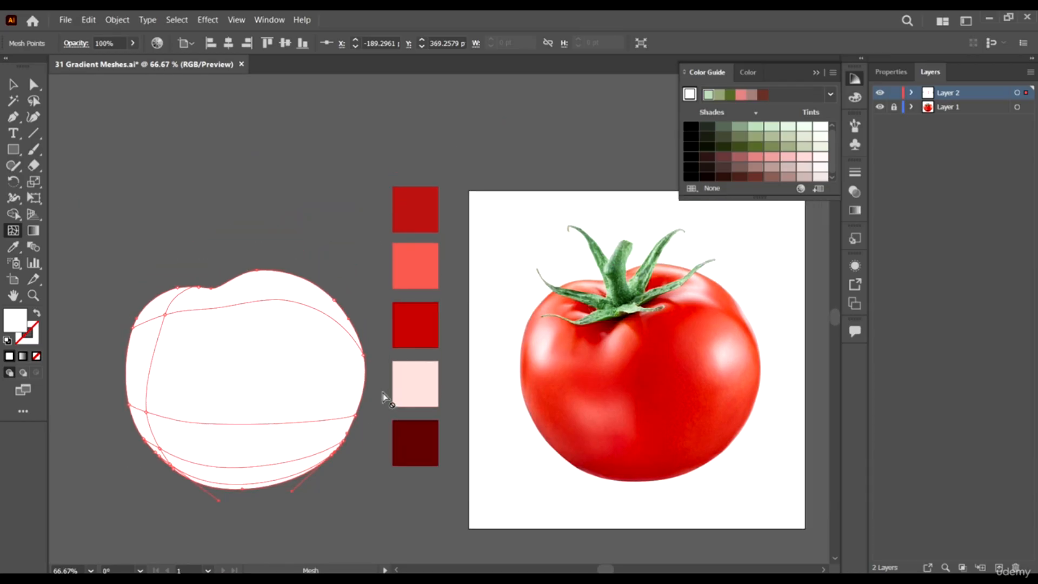
left_click(365, 377)
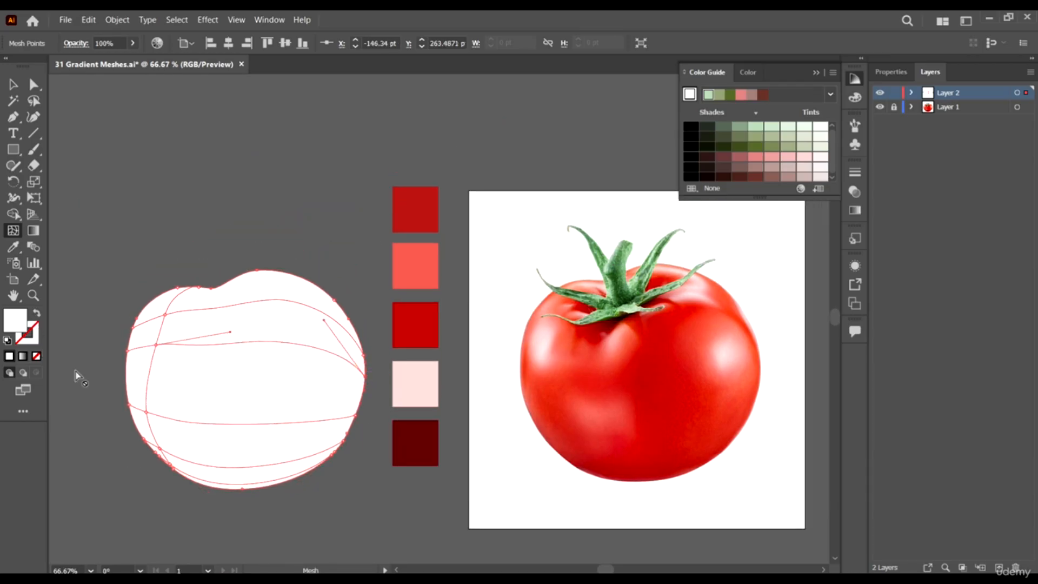
left_click(129, 385)
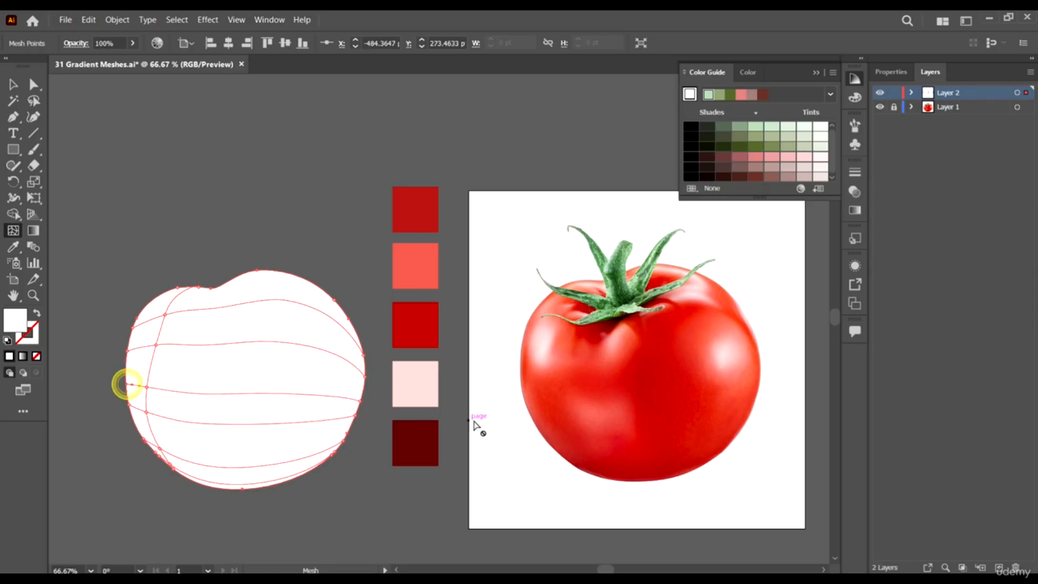
- Add five vertical mesh lines to the tomato body, one along the right edge and four spread across the middle
left_click(328, 293)
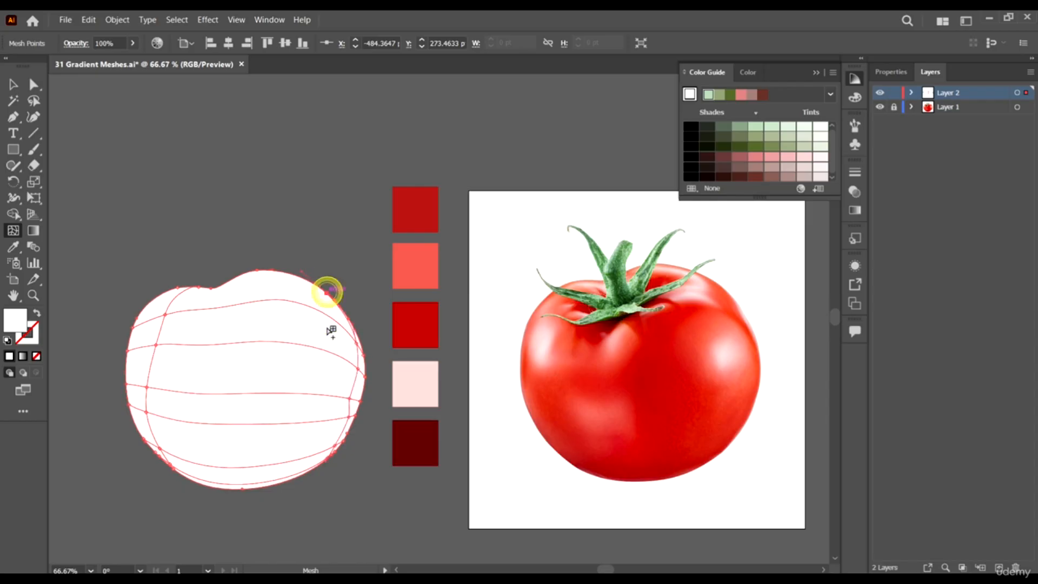
left_click(290, 273)
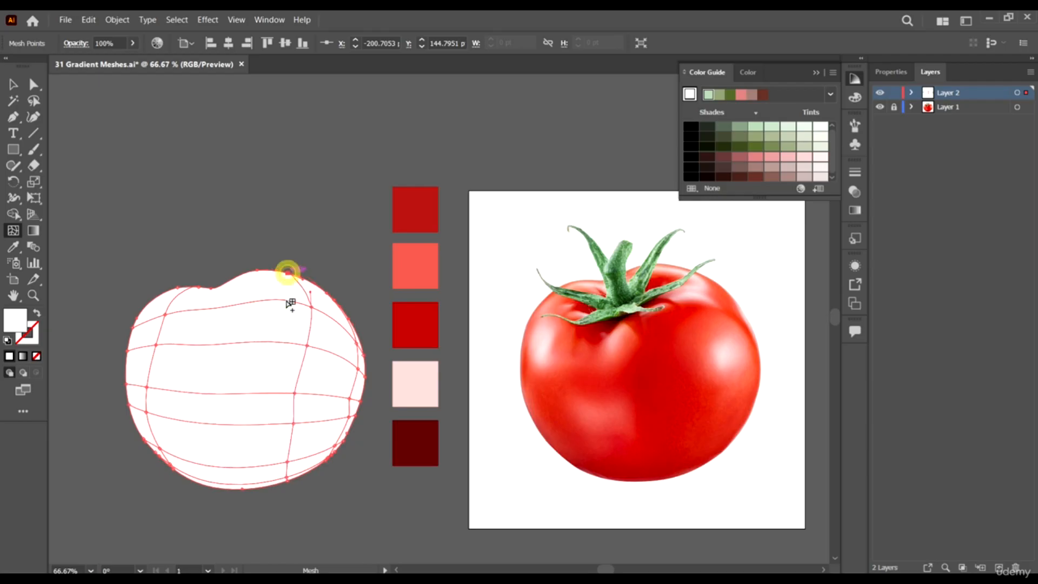
left_click(234, 278)
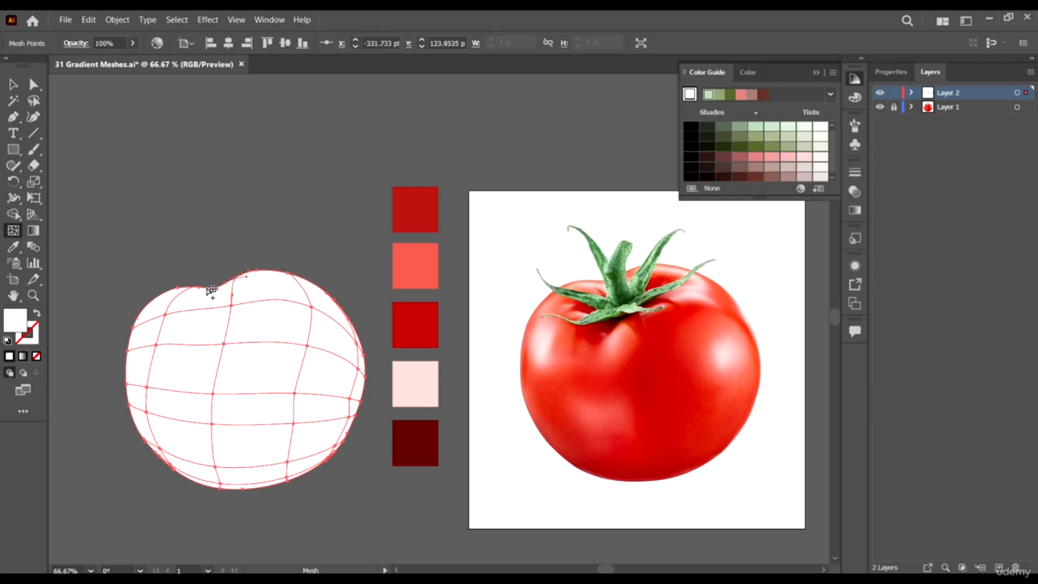
left_click(182, 424)
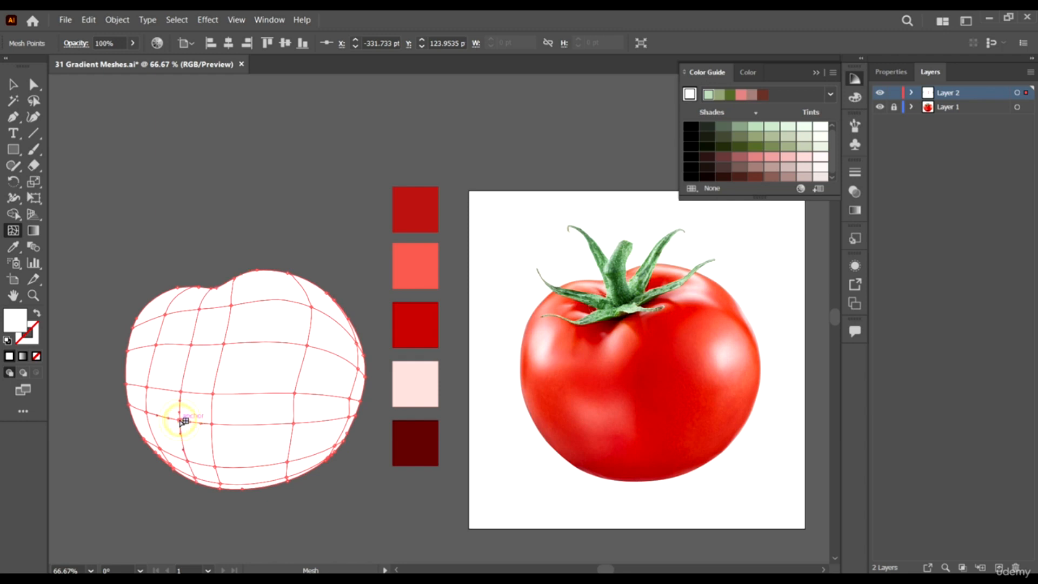
left_click(268, 343)
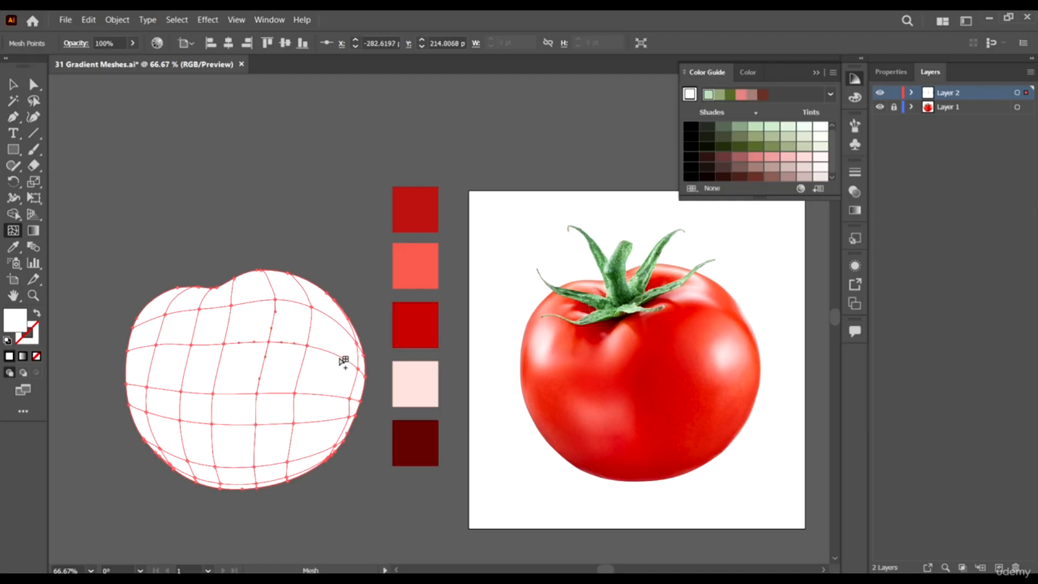
- Add a vertical mesh line through the right part of the tomato body and a horizontal one just below its upper edge
left_click(340, 358)
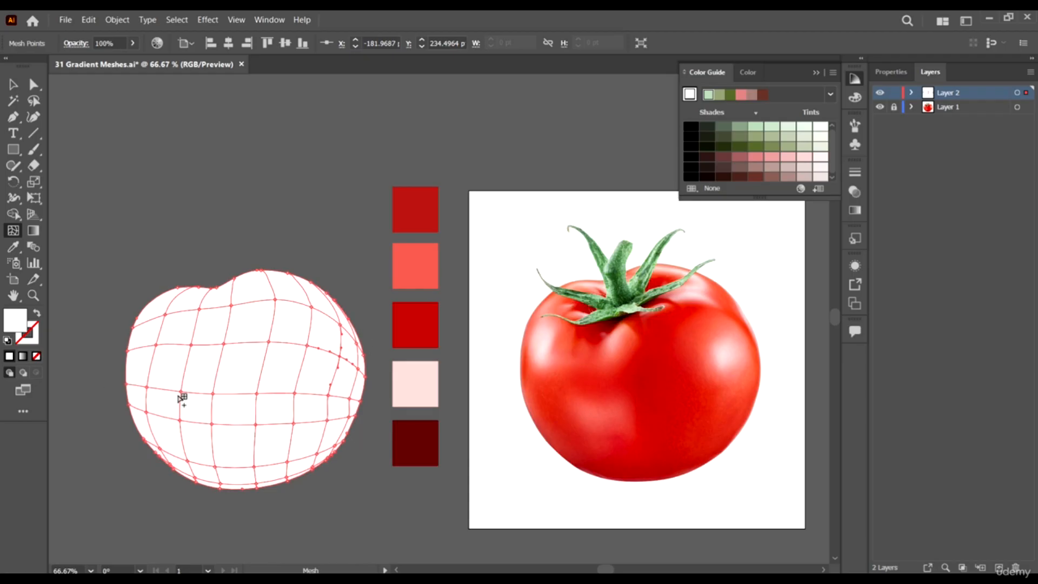
scroll(116, 343, "up", 2)
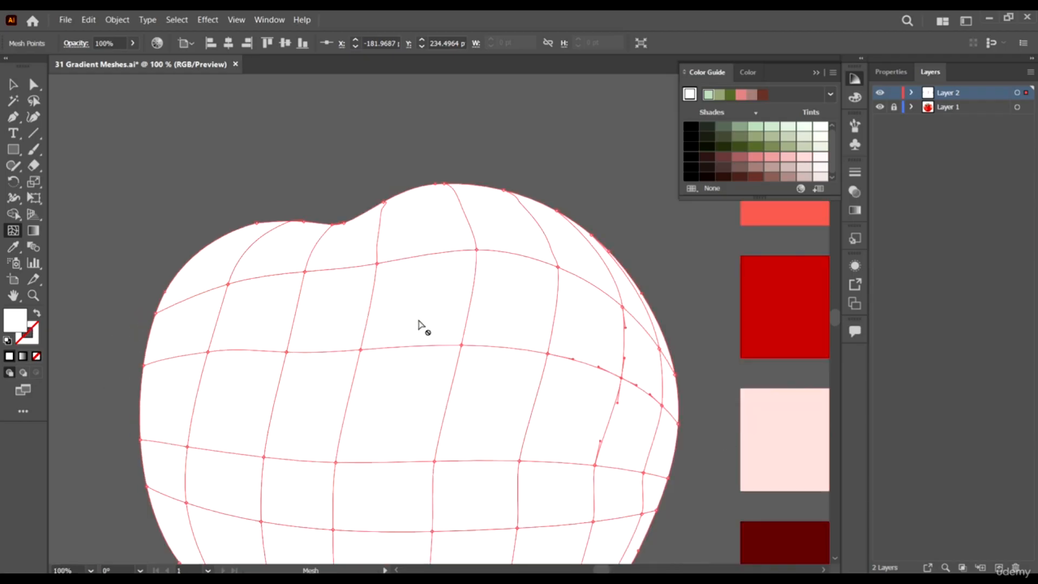
scroll(169, 294, "down", 1)
scroll(182, 301, "up", 1)
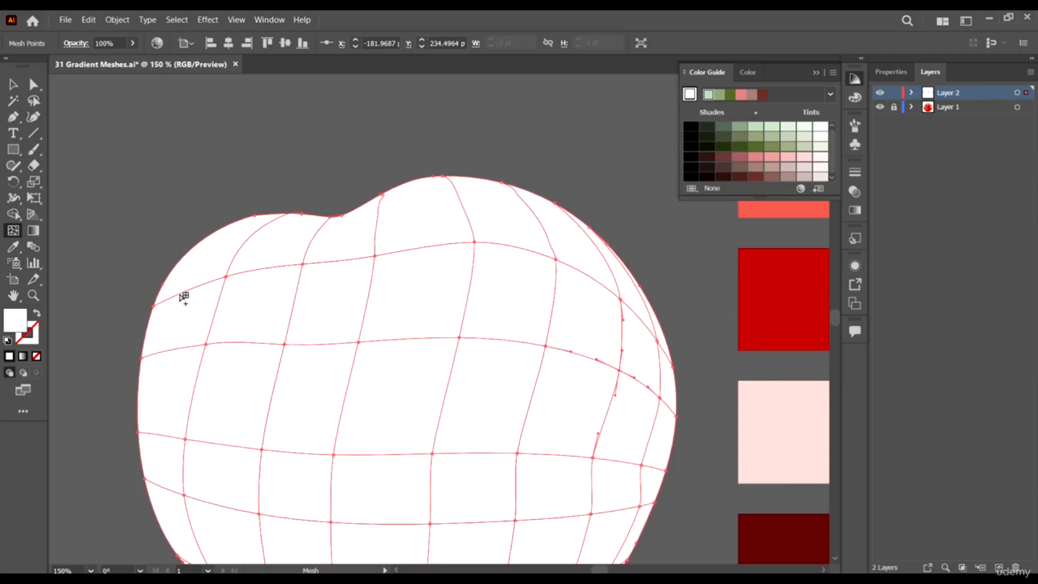
scroll(190, 296, "down", 3)
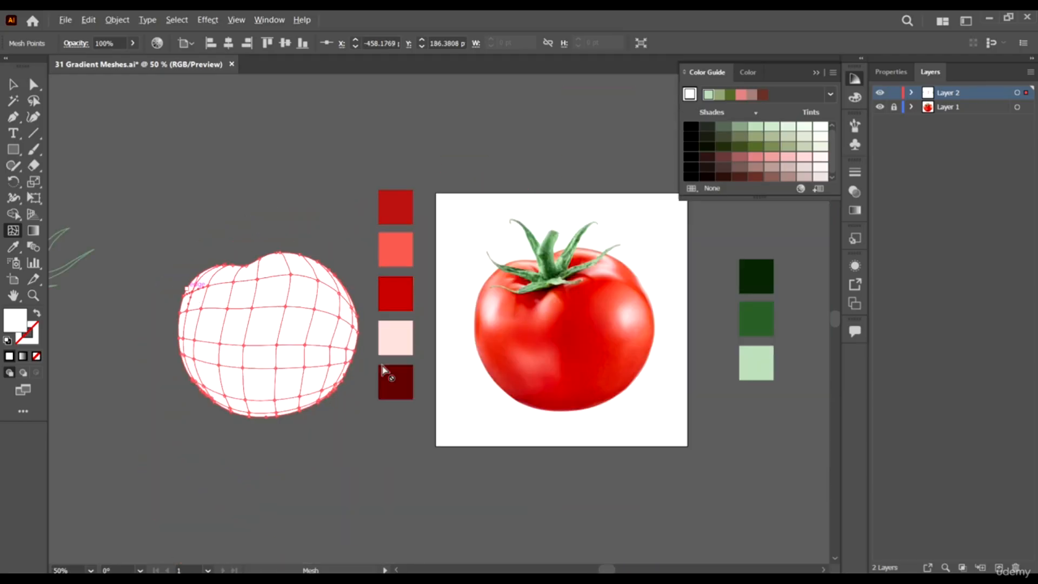
scroll(301, 323, "up", 3)
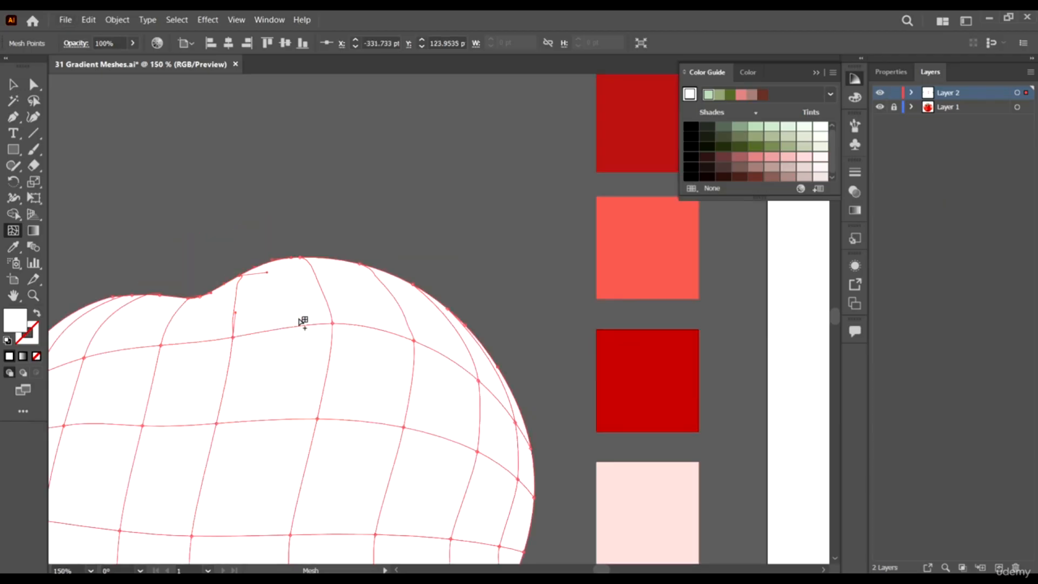
left_click(320, 285)
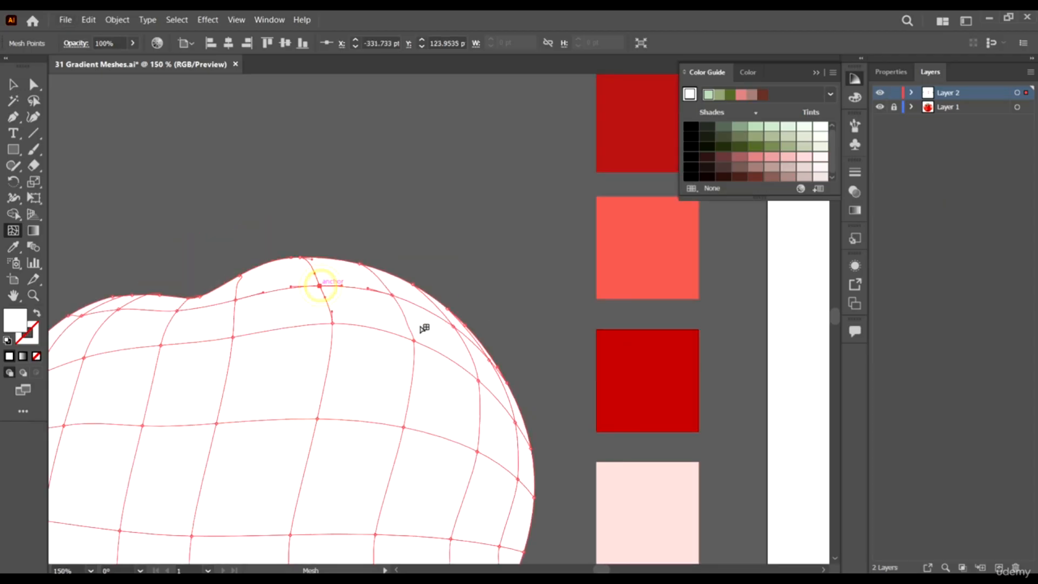
scroll(290, 302, "down", 3)
scroll(144, 294, "down", 2)
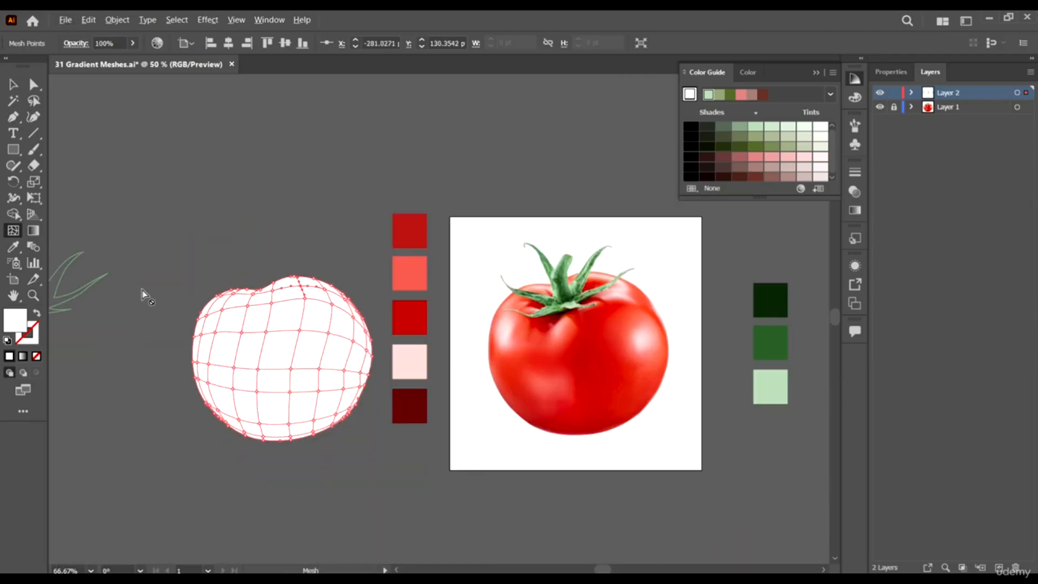
scroll(299, 351, "up", 1)
scroll(262, 320, "right", 2)
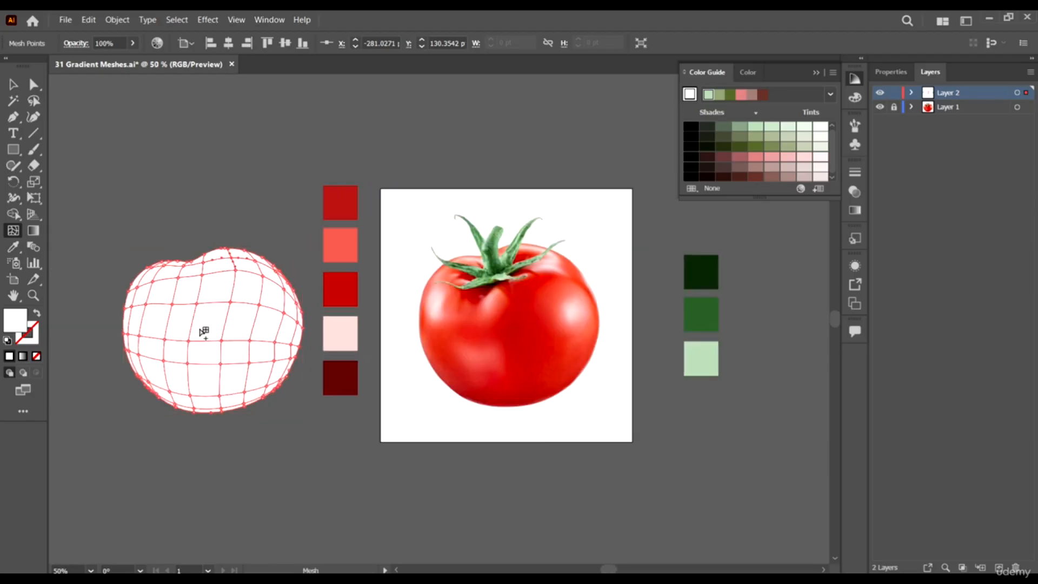
scroll(241, 339, "up", 2)
scroll(163, 301, "down", 3)
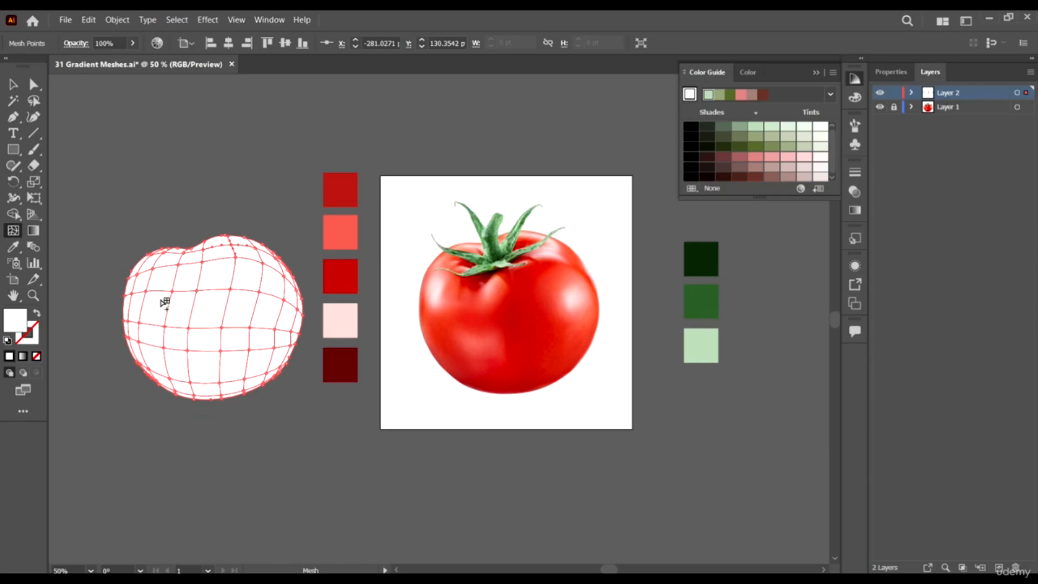
scroll(163, 301, "left", 1)
- Directly select the mesh point on the newest right-side vertical line at the lower middle horizontal line and move it outward to about X -191, Y 290 pt
left_click(12, 84)
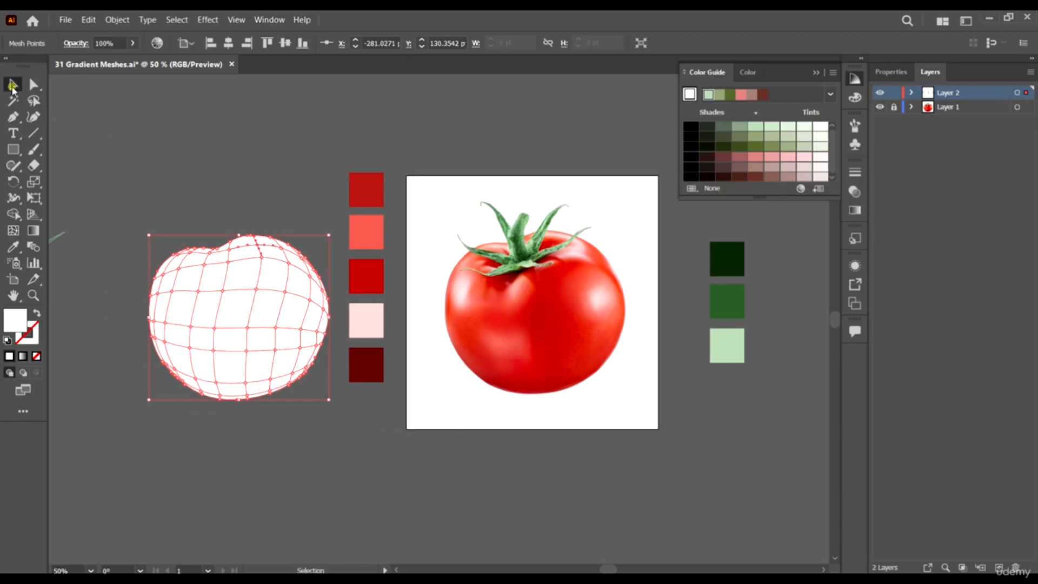
left_click(34, 84)
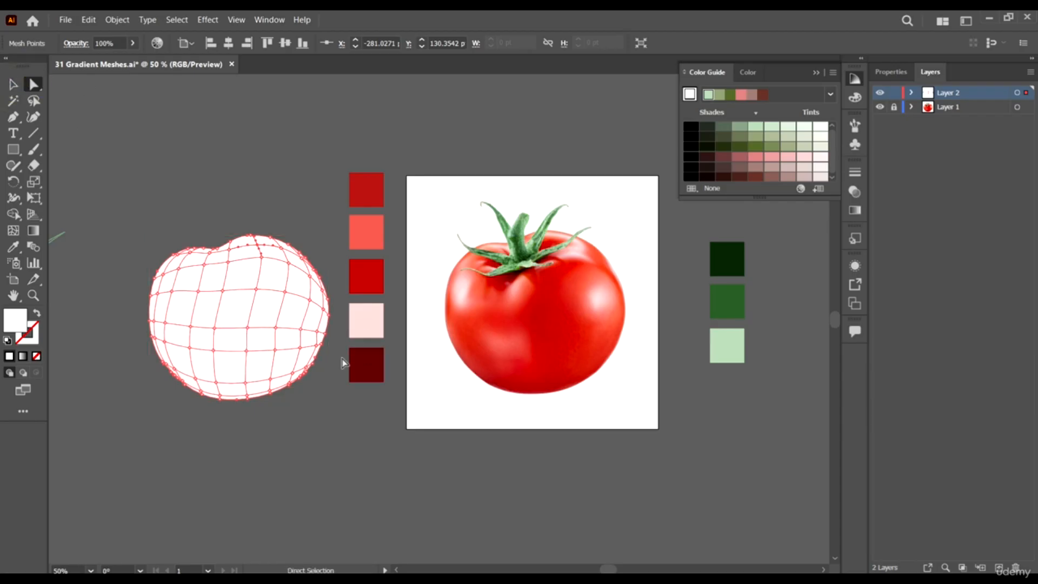
left_click(301, 329)
scroll(301, 331, "up", 4)
scroll(246, 347, "down", 4)
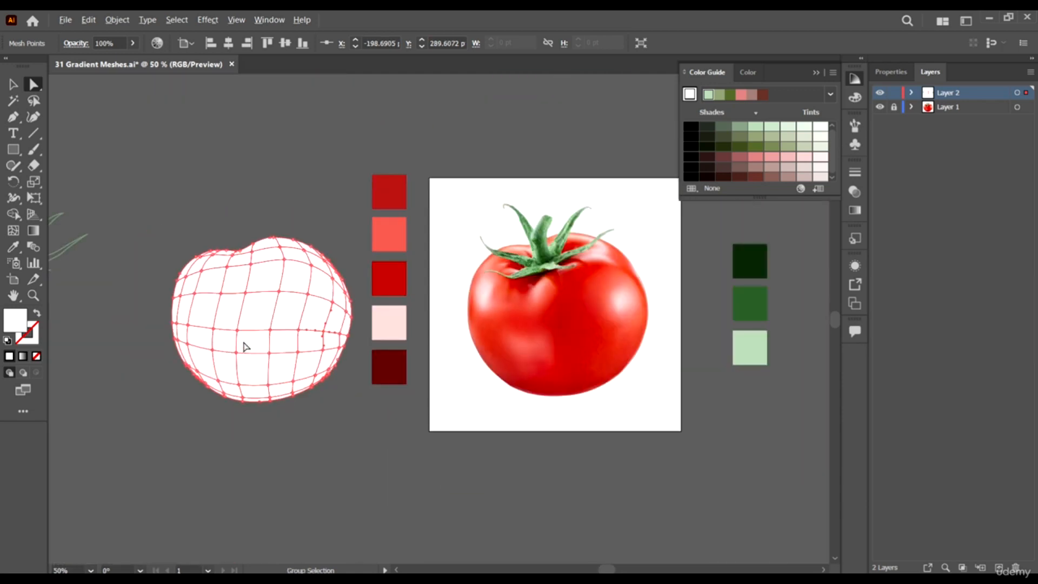
scroll(352, 336, "up", 5)
left_click_drag(464, 391, 482, 399)
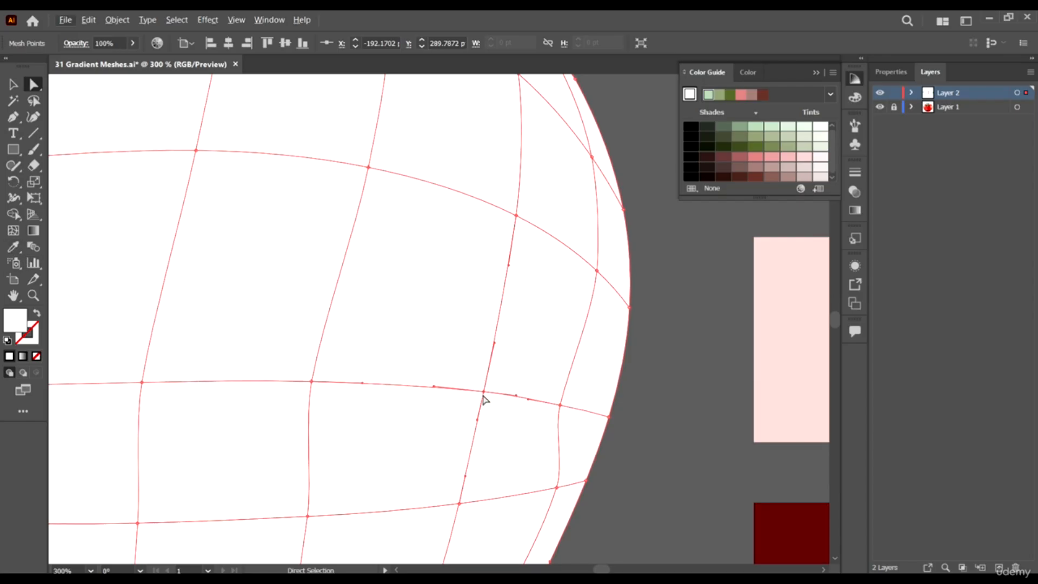
left_click_drag(485, 392, 490, 391)
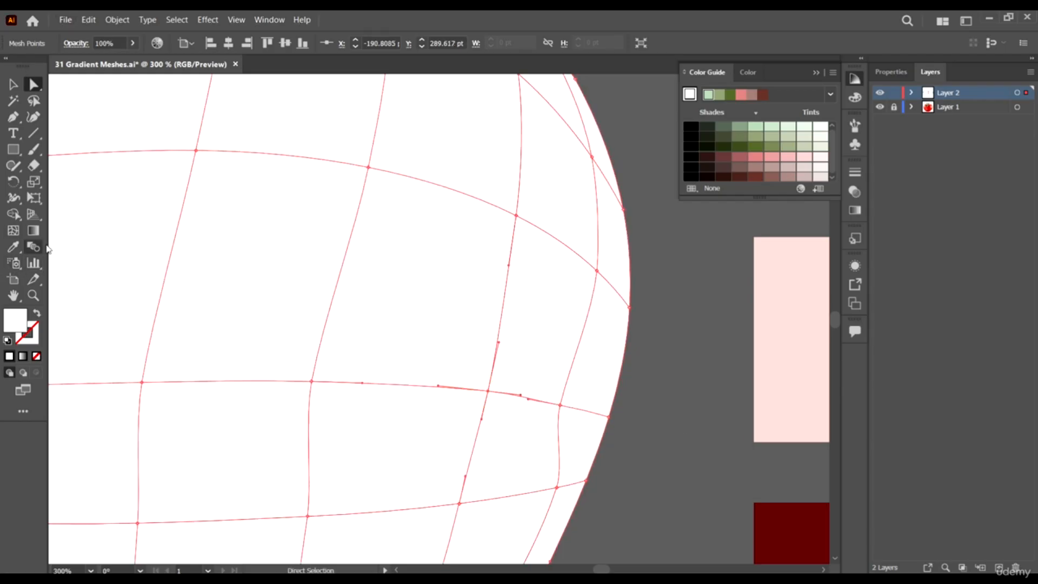
- With the Mesh tool, move that point's right neighbour to about X -163, Y 295 pt and its left neighbour to about X -239, Y 285 pt
left_click(14, 230)
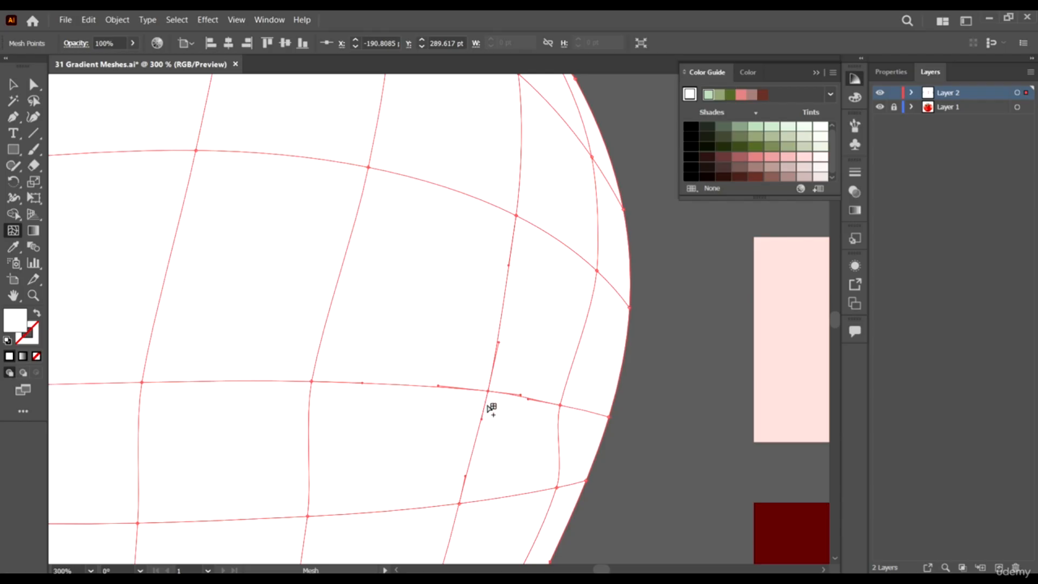
left_click_drag(561, 405, 576, 409)
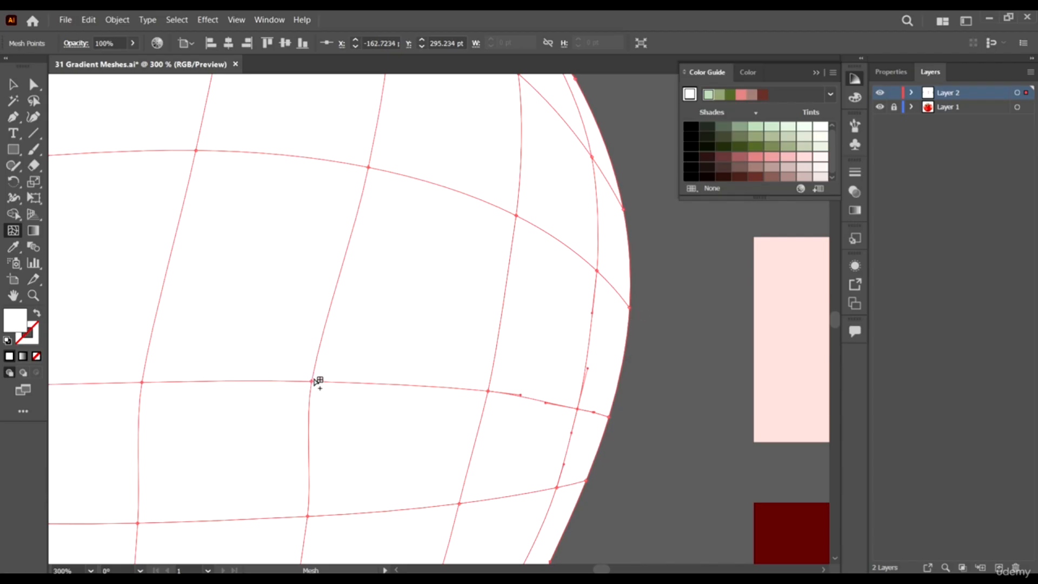
left_click_drag(312, 382, 335, 375)
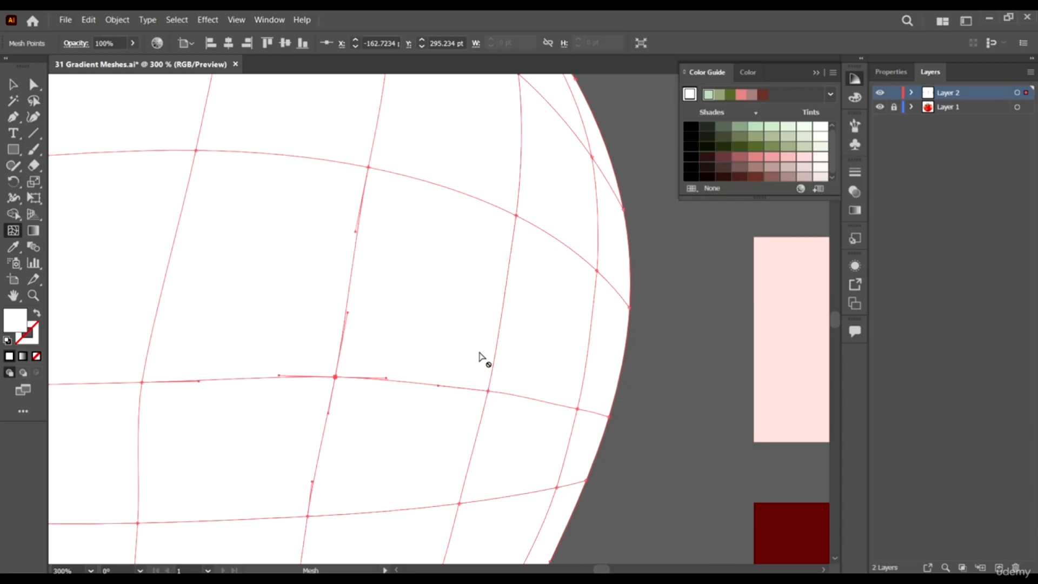
- Move two mesh points on the leftmost vertical line closer to the outline, the upper one to about X -461, Y 187 pt
scroll(521, 346, "down", 5)
scroll(454, 338, "up", 3)
scroll(160, 280, "up", 2)
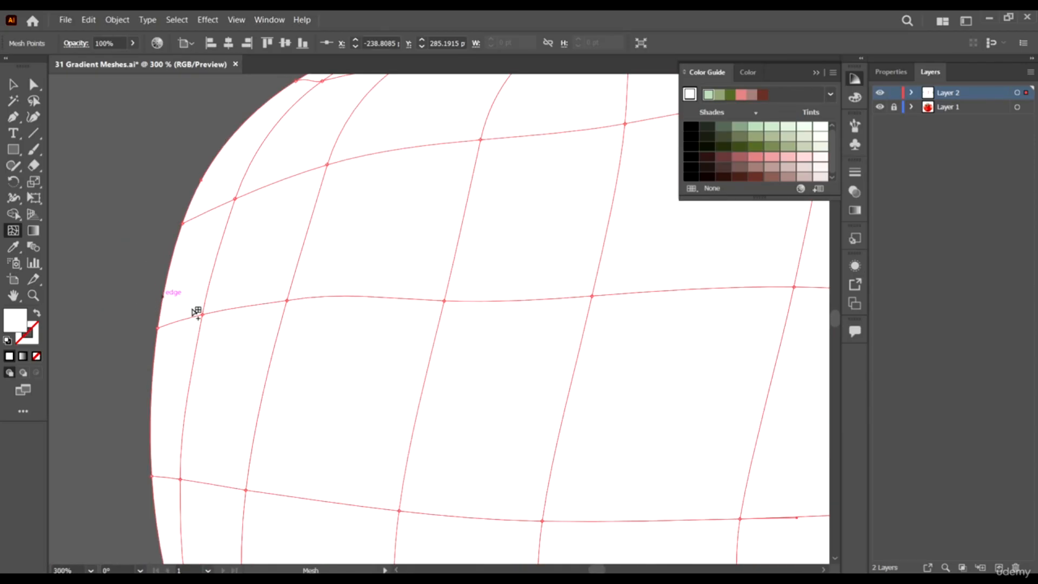
left_click_drag(204, 314, 187, 312)
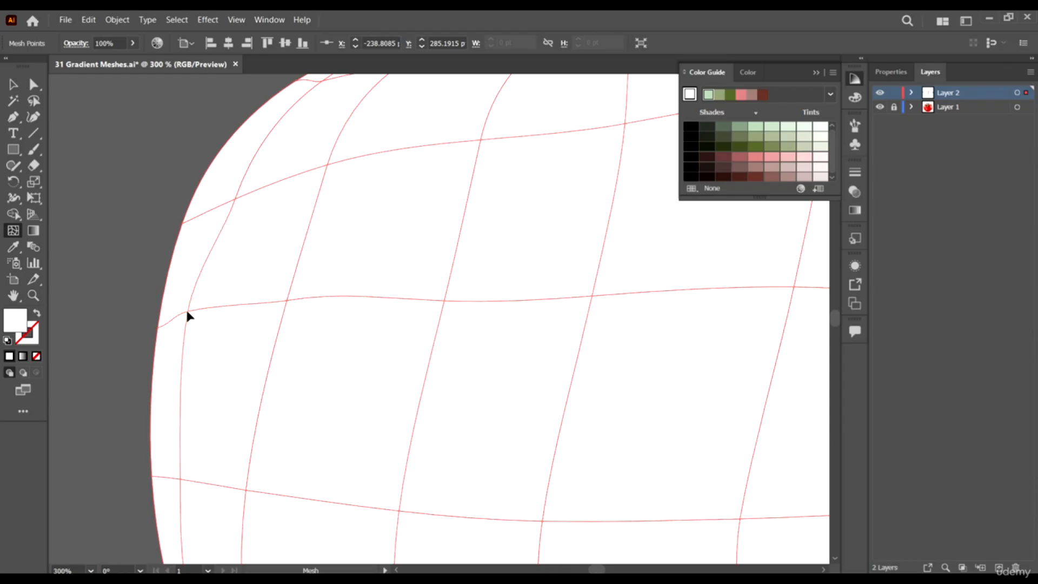
left_click(235, 200)
mouse_move(234, 200)
left_mouse_down()
mouse_move(221, 194)
mouse_move(227, 202)
left_mouse_up()
scroll(227, 206, "down", 5)
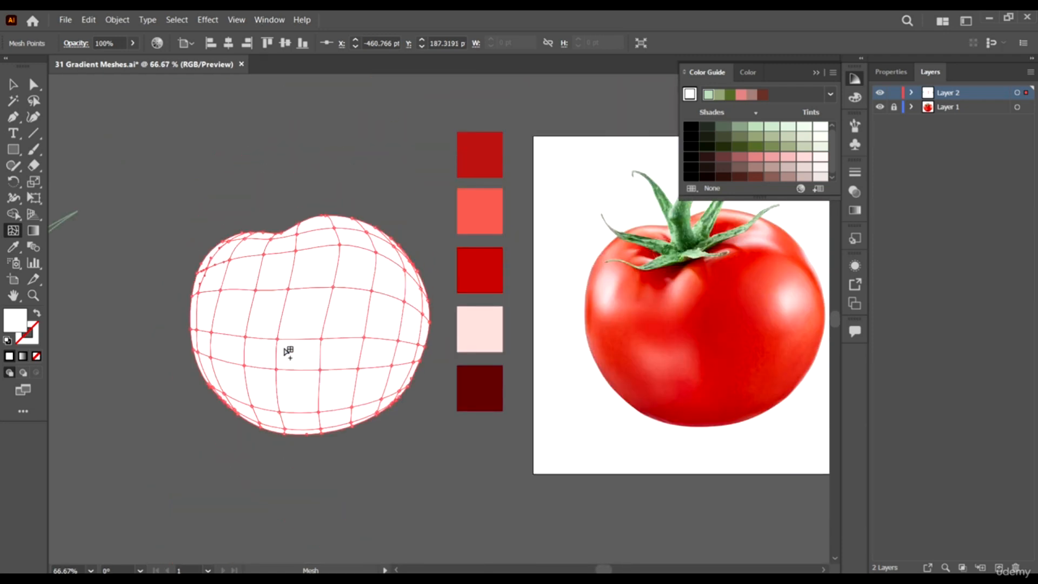
scroll(433, 362, "up", 1)
scroll(454, 384, "right", 2)
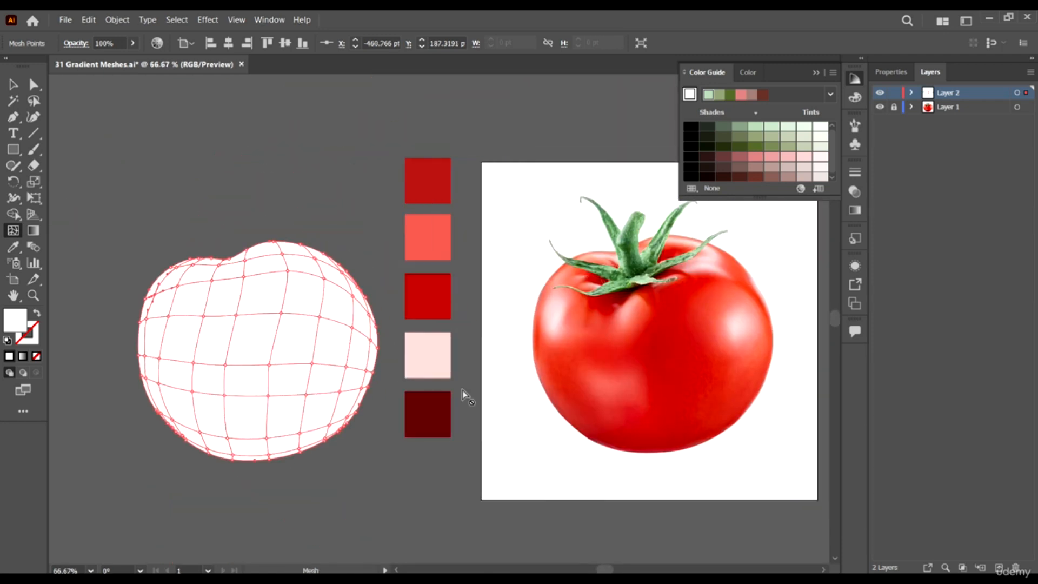
left_click(31, 84)
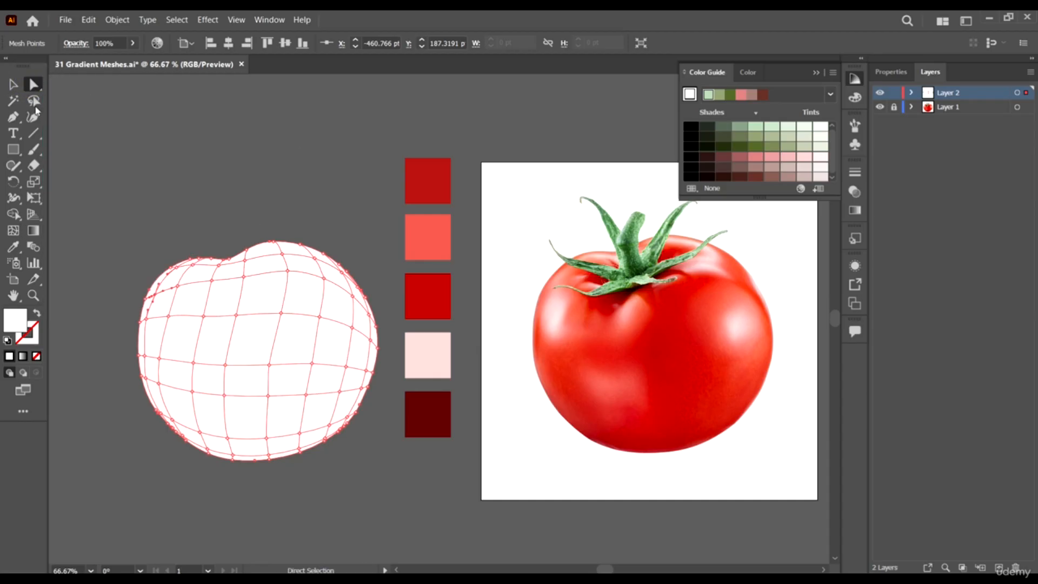
left_click(30, 84)
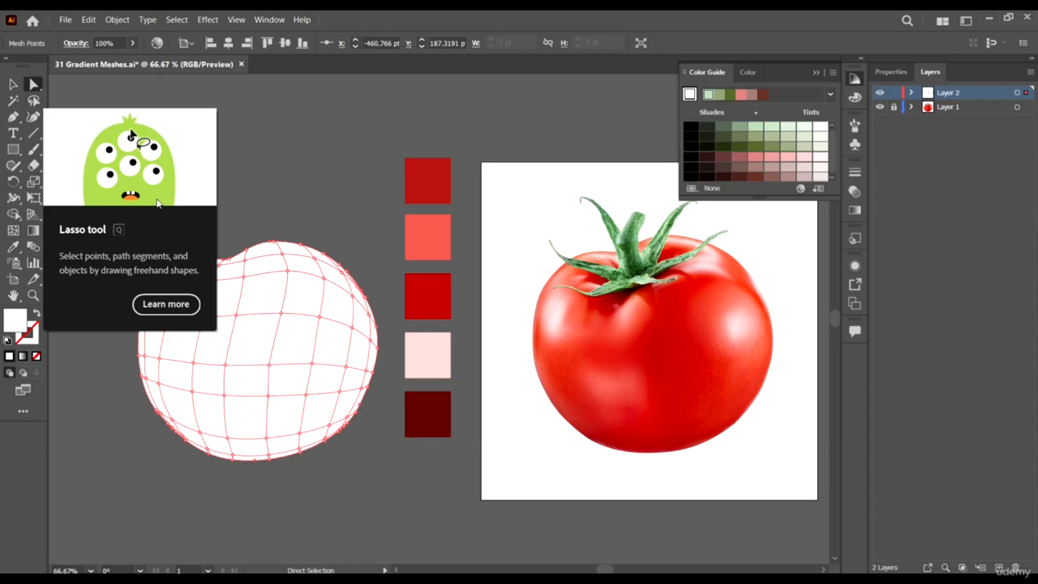
left_click(33, 101)
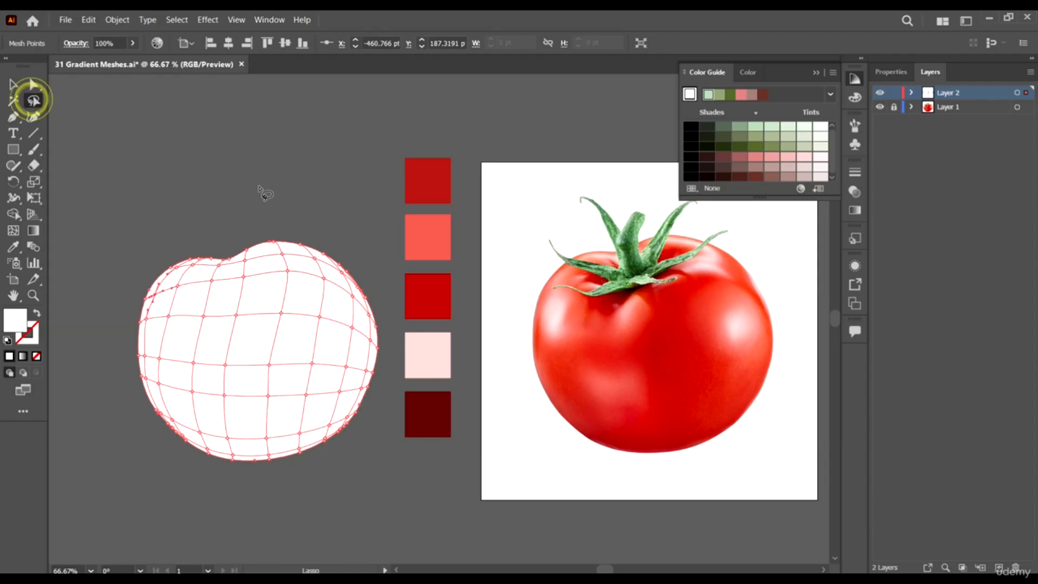
scroll(288, 343, "down", 3)
scroll(255, 220, "up", 2)
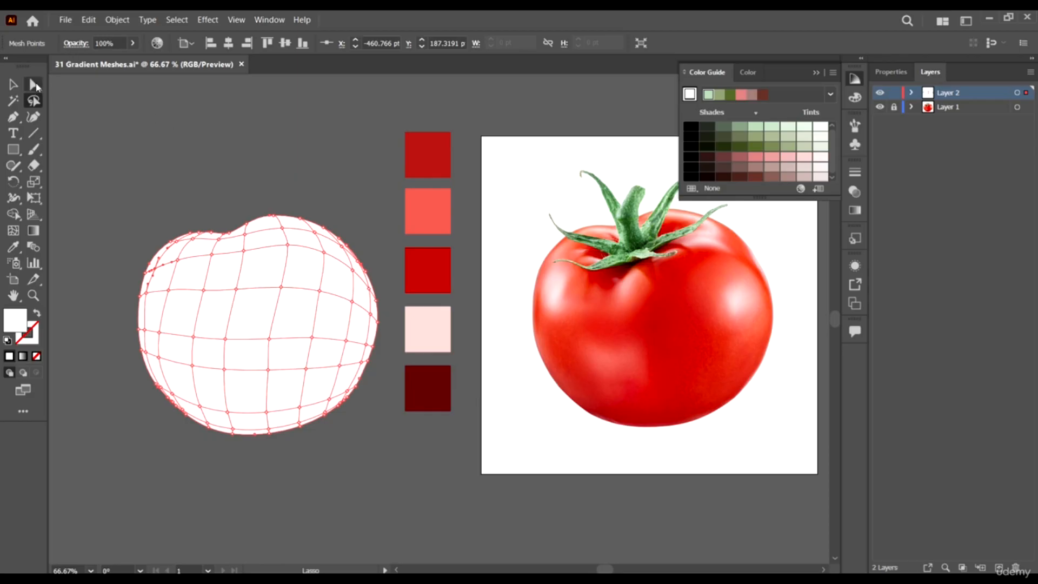
left_click(35, 84)
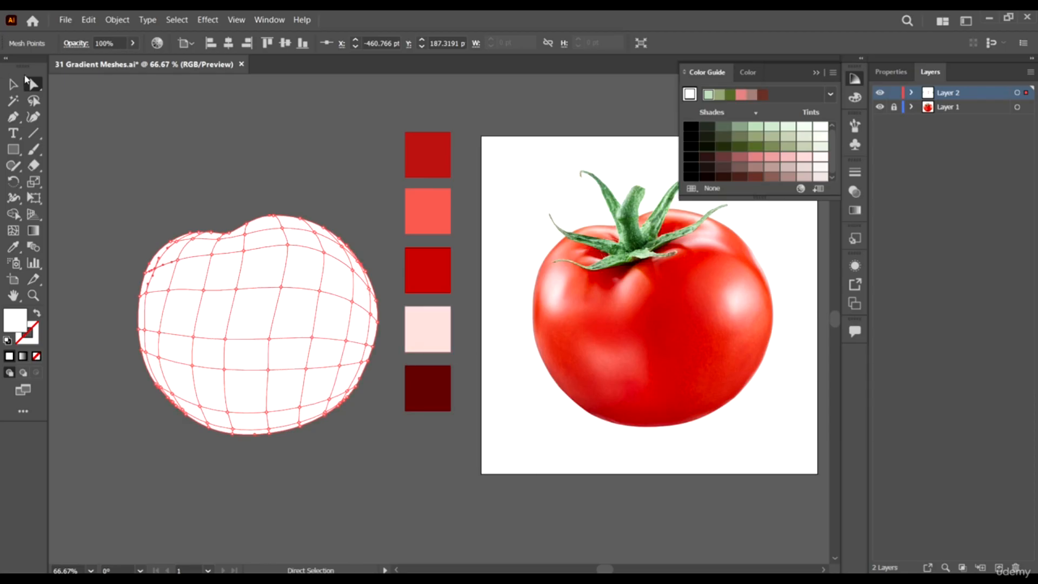
- Lasso around the whole tomato body to select its mesh, leaving the color swatches out of the selection
left_click(33, 101)
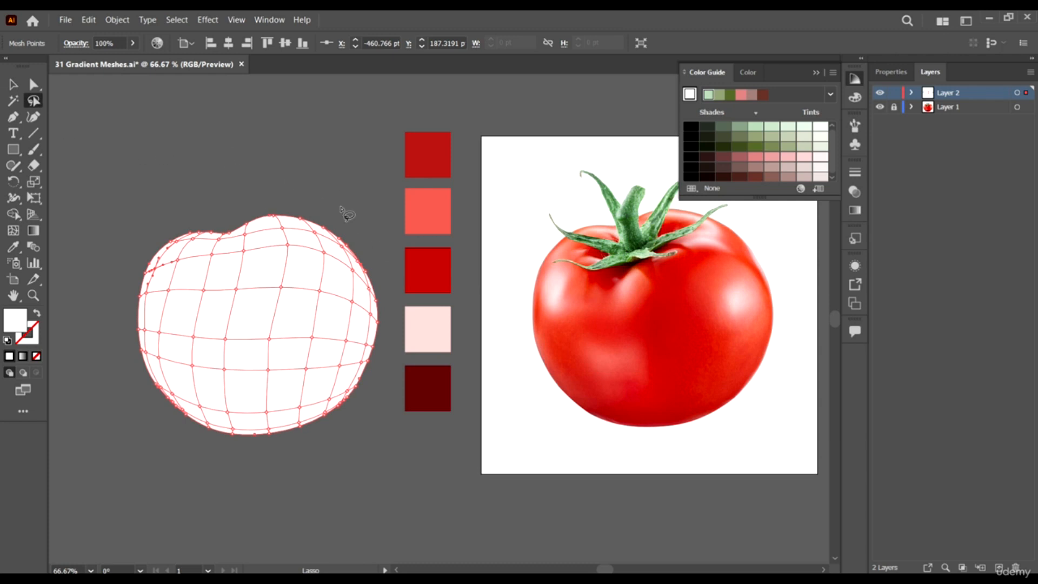
mouse_move(340, 206)
left_mouse_down()
mouse_move(250, 183)
mouse_move(181, 191)
mouse_move(145, 216)
mouse_move(119, 308)
mouse_move(135, 380)
mouse_move(171, 440)
mouse_move(232, 472)
mouse_move(314, 472)
mouse_move(337, 457)
mouse_move(406, 356)
mouse_move(393, 255)
mouse_move(349, 210)
left_mouse_up()
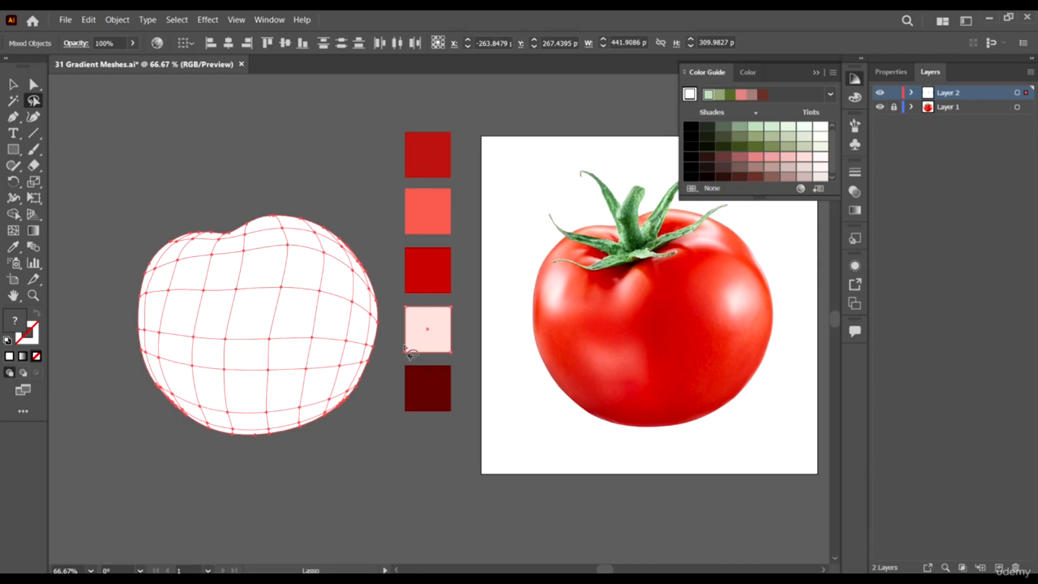
left_click(381, 259)
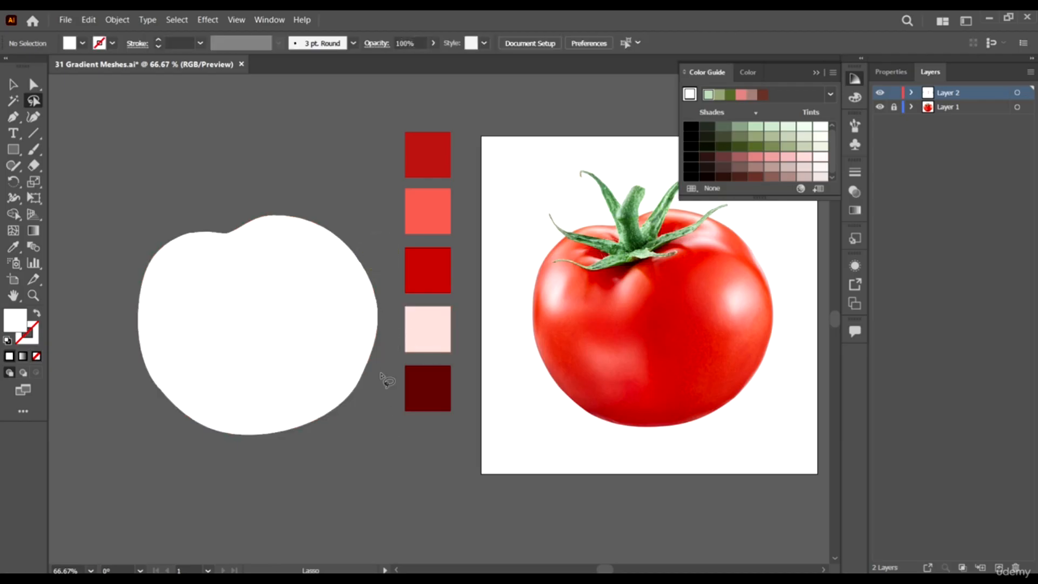
mouse_move(388, 362)
left_mouse_down()
mouse_move(238, 201)
mouse_move(127, 286)
mouse_move(230, 490)
mouse_move(379, 409)
mouse_move(390, 361)
left_mouse_up()
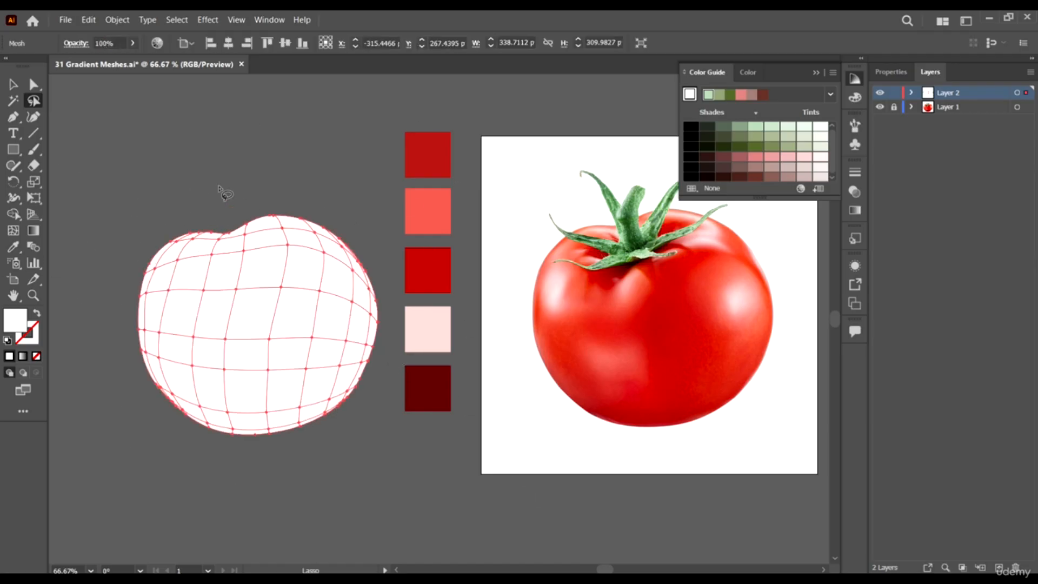
- Try the salmon and darker red swatches on the selected mesh with the Eyedropper, and fill it with the bright red third swatch
left_click(13, 248)
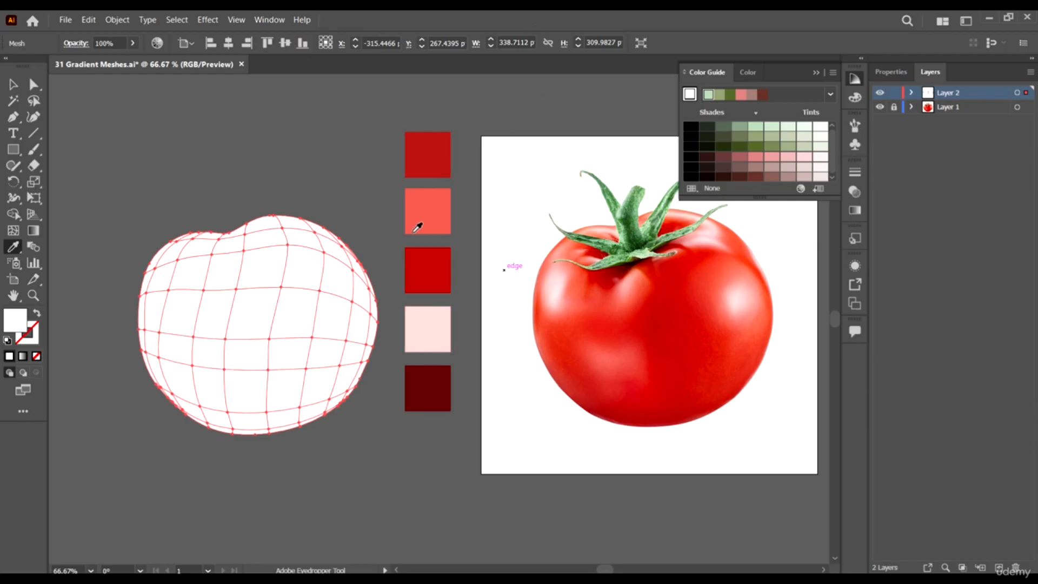
left_click(419, 214)
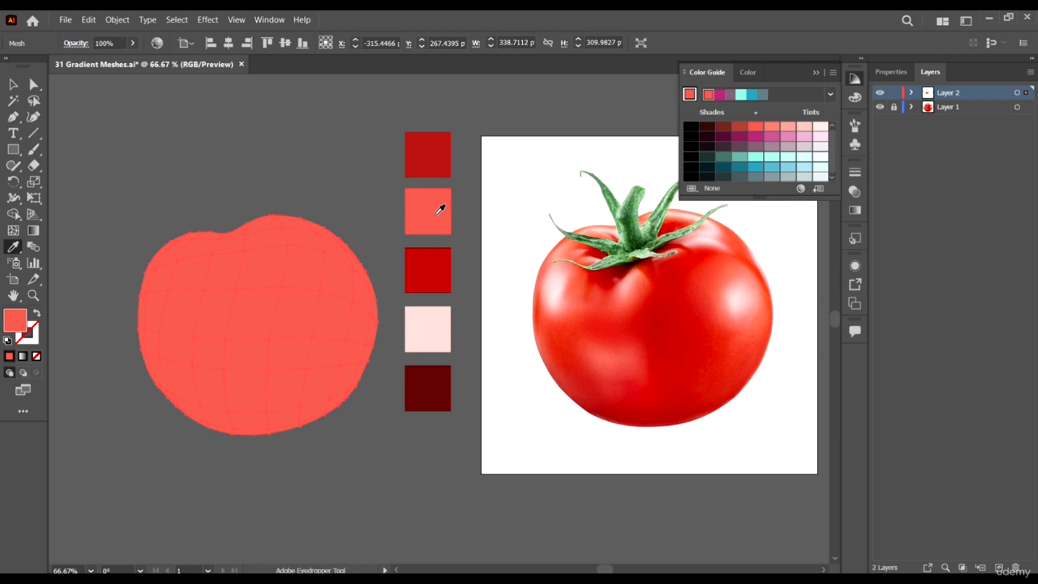
left_click(443, 252)
left_click(433, 154)
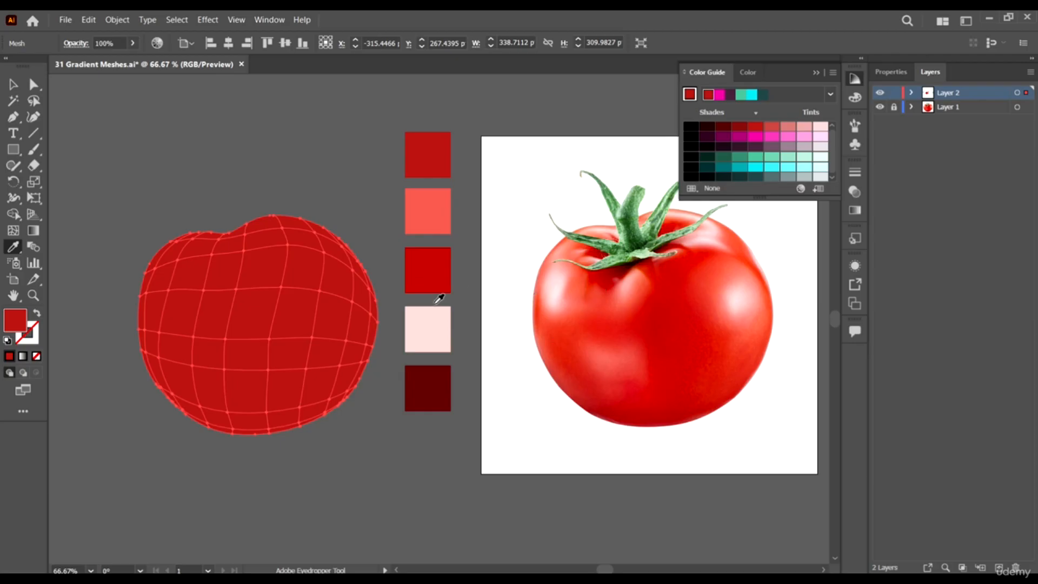
left_click(427, 262)
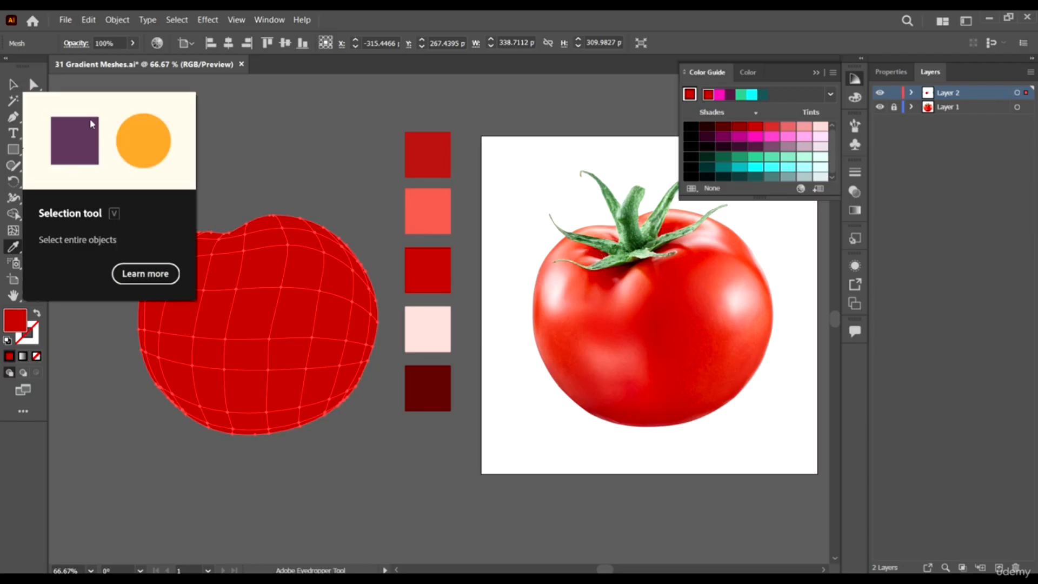
left_click(34, 100)
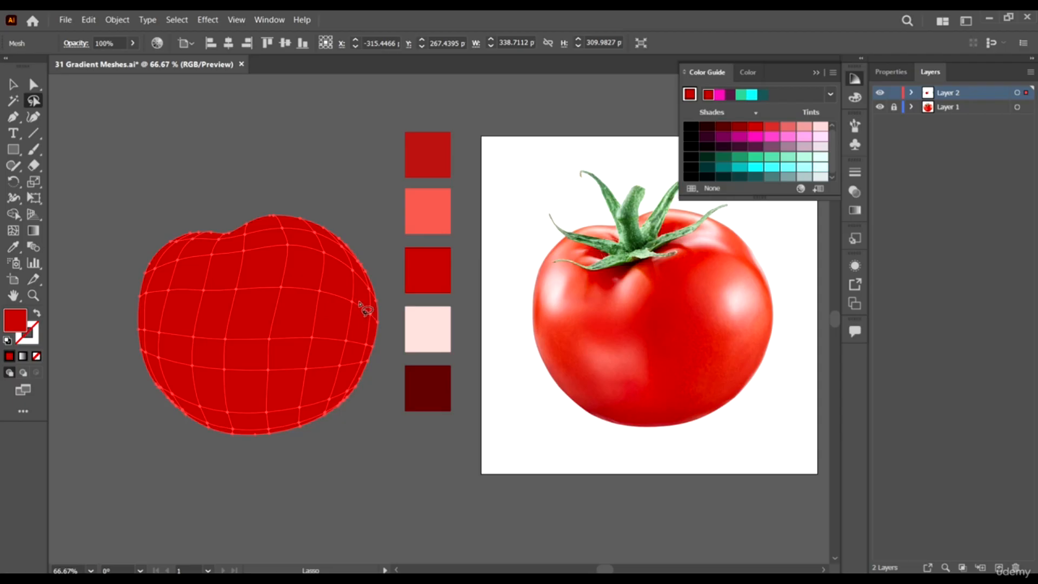
- Lasso a mesh point near the tomato's right edge, sample the salmon swatch as a trial, and color the point with the pale pink swatch
mouse_move(365, 306)
left_mouse_down()
mouse_move(354, 295)
mouse_move(342, 401)
left_mouse_up()
left_click(13, 247)
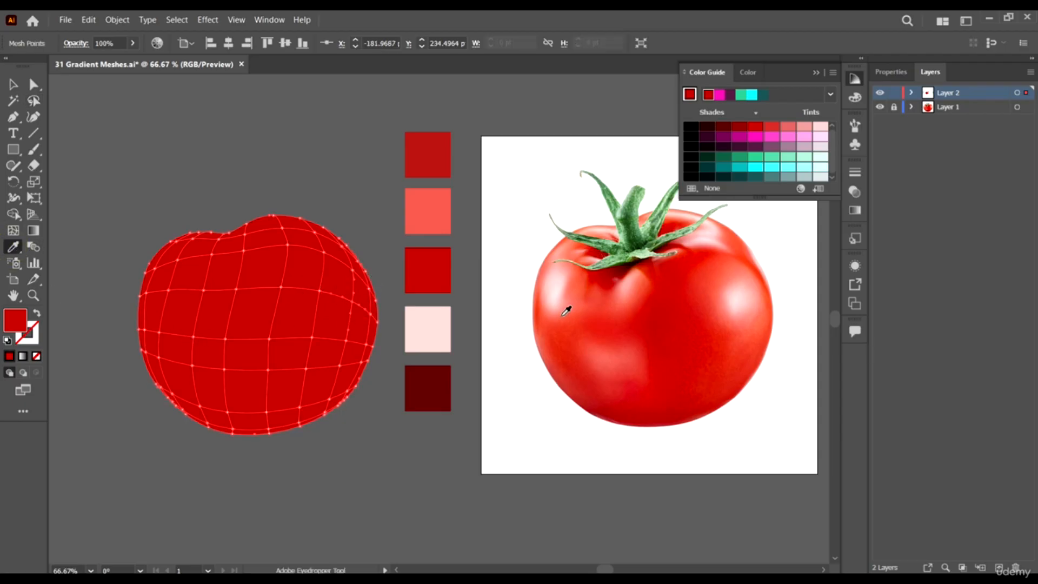
left_click(435, 319)
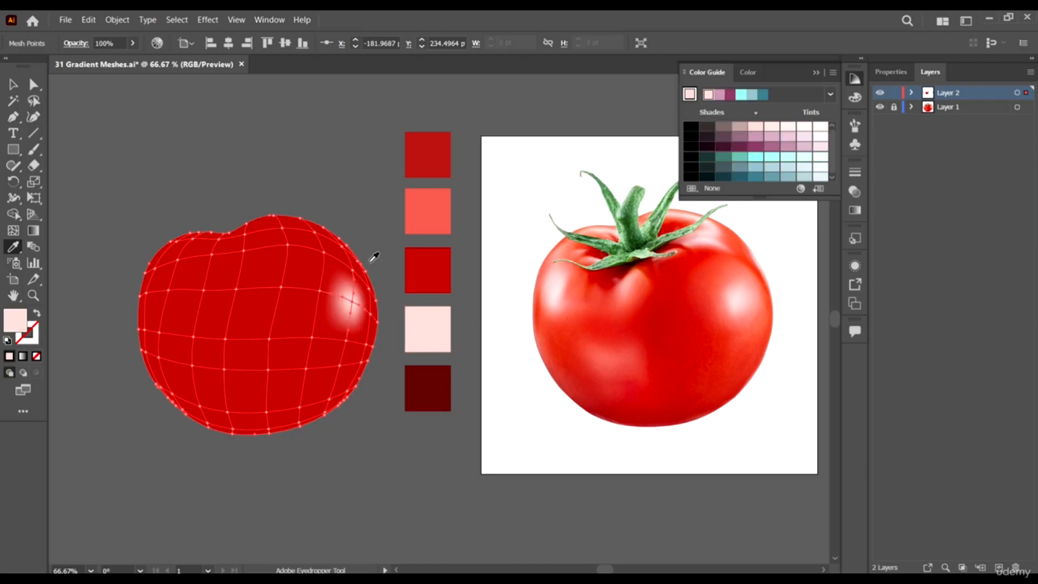
left_click(438, 215)
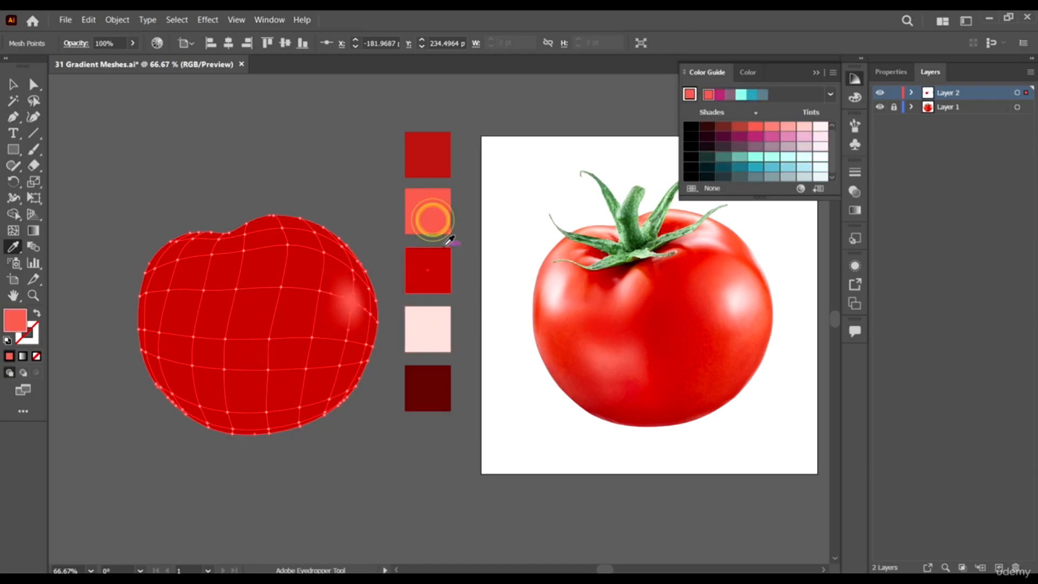
left_click(427, 328)
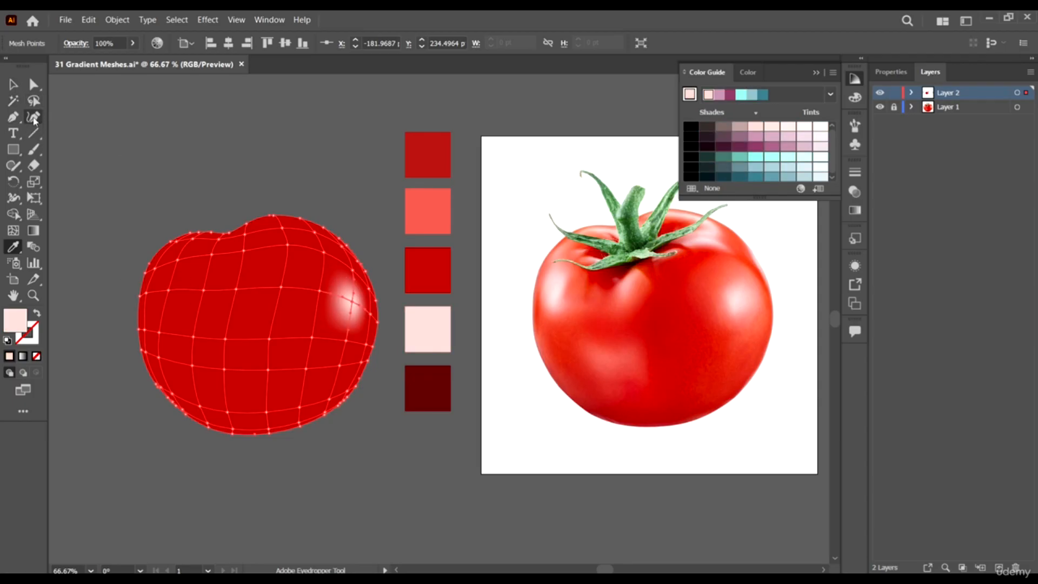
- Lasso the mesh points on the tomato's upper left and color them with the pale pink swatch using the Eyedropper
left_click(33, 100)
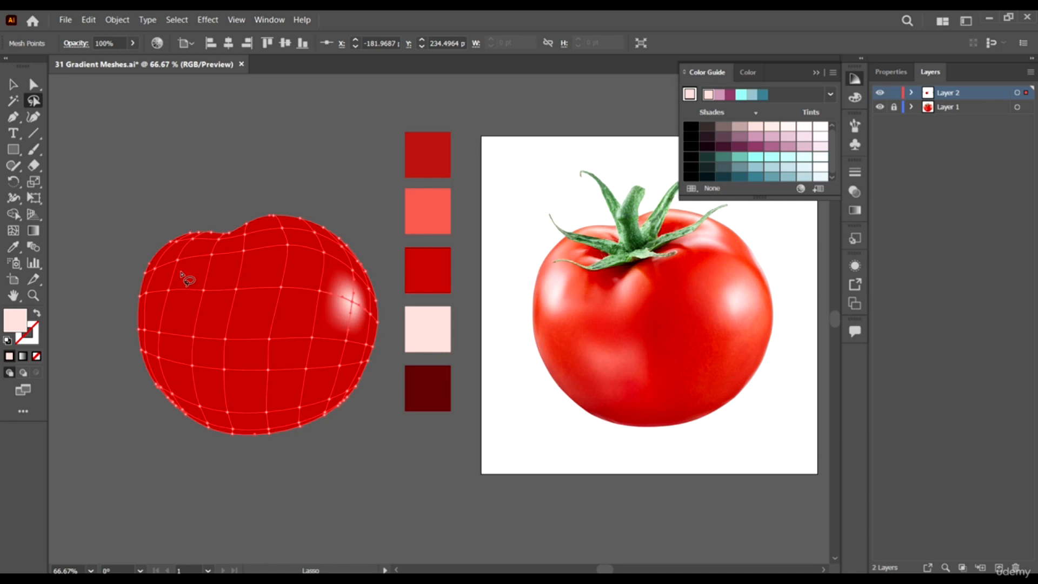
mouse_move(184, 274)
left_mouse_down()
mouse_move(166, 272)
mouse_move(178, 296)
mouse_move(186, 272)
left_mouse_up()
left_click(13, 246)
left_click(421, 343)
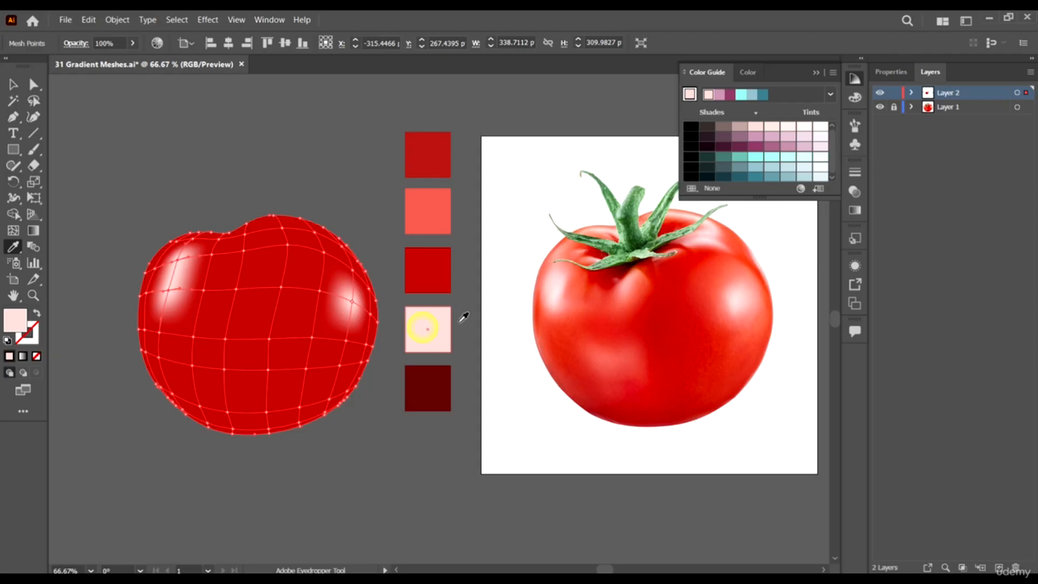
- Lasso the right-hand highlight's mesh point together with the one below it and recolor both with the salmon swatch
left_click(34, 100)
left_click(351, 297)
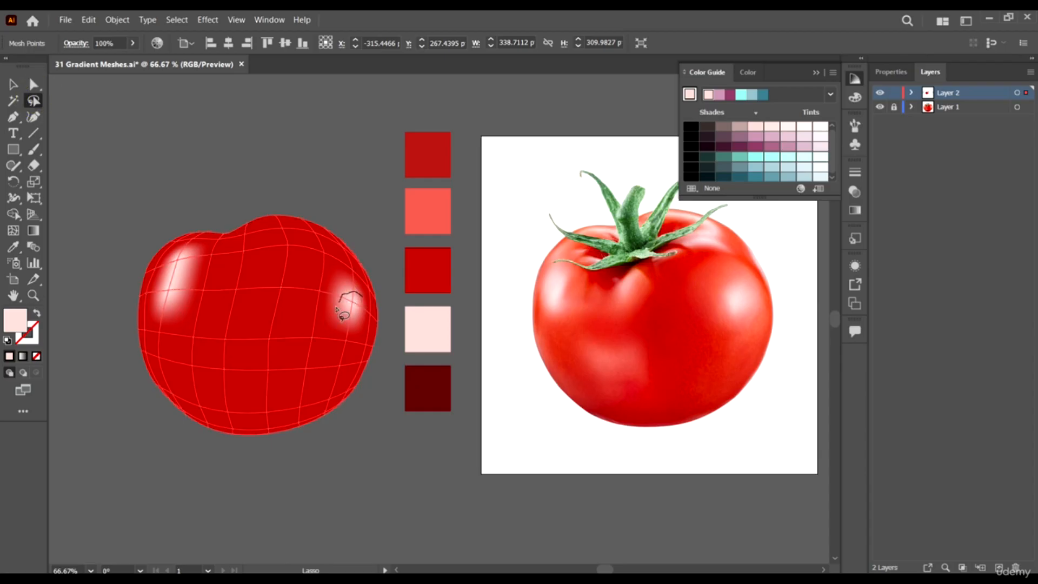
left_click_drag(361, 312, 363, 314)
left_click(13, 247)
left_click(436, 204)
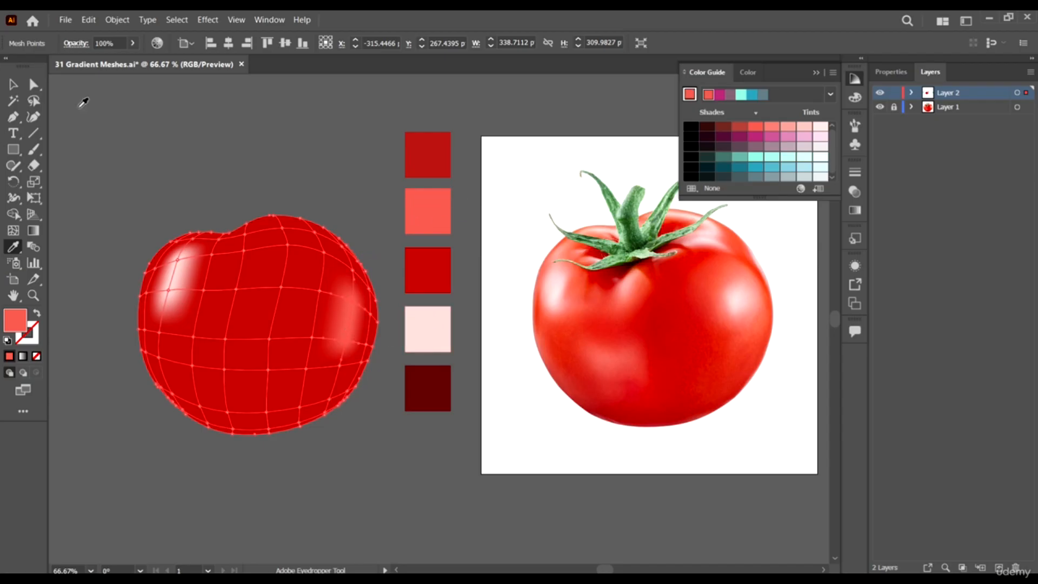
- Lasso the mesh points in the tomato's lower middle and color them with the salmon swatch using the Eyedropper
left_click(34, 100)
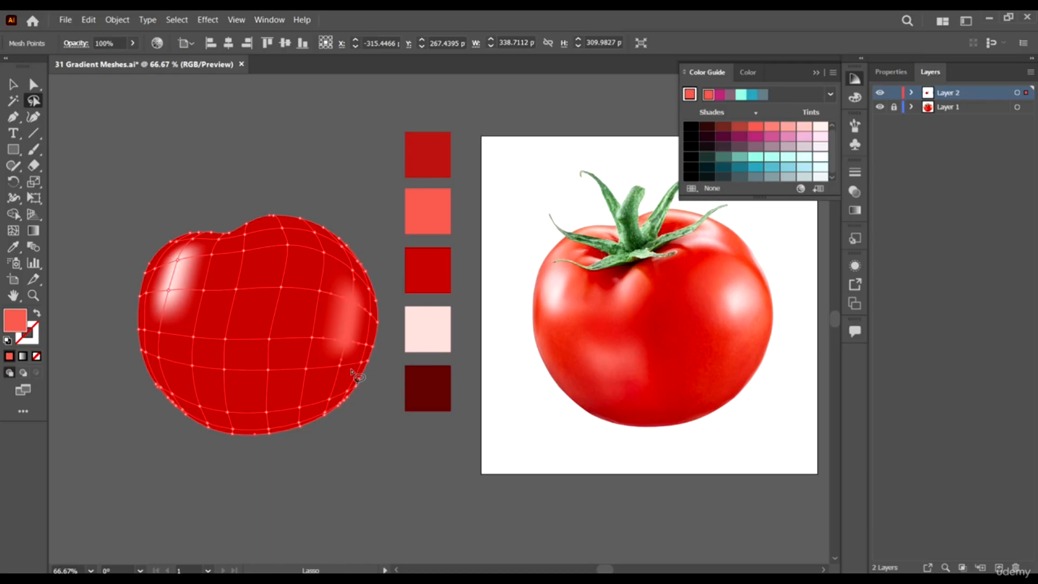
mouse_move(253, 361)
left_mouse_down()
mouse_move(228, 334)
mouse_move(207, 348)
mouse_move(217, 374)
mouse_move(270, 382)
mouse_move(276, 368)
mouse_move(253, 354)
left_mouse_up()
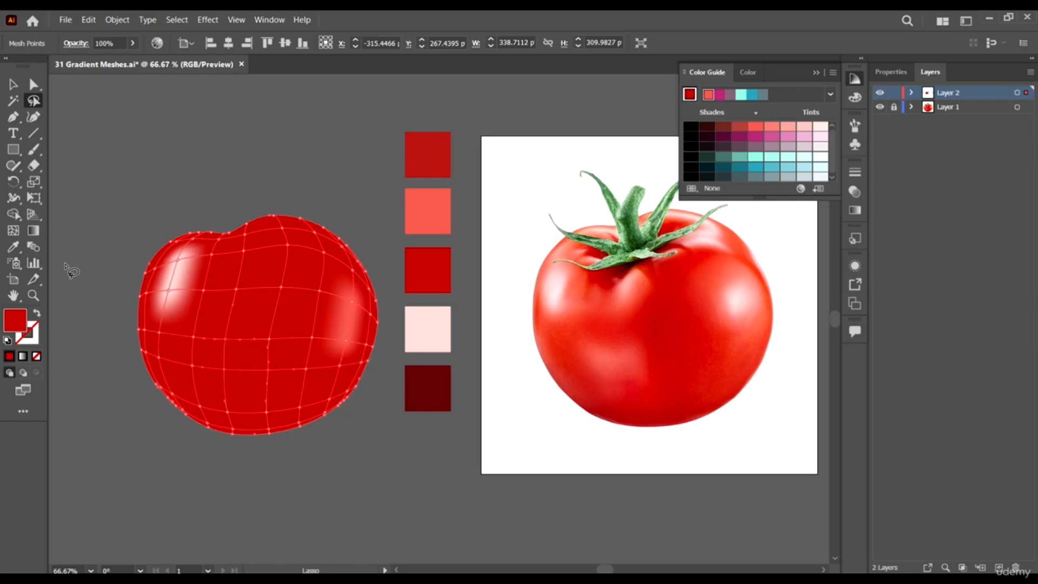
left_click(13, 246)
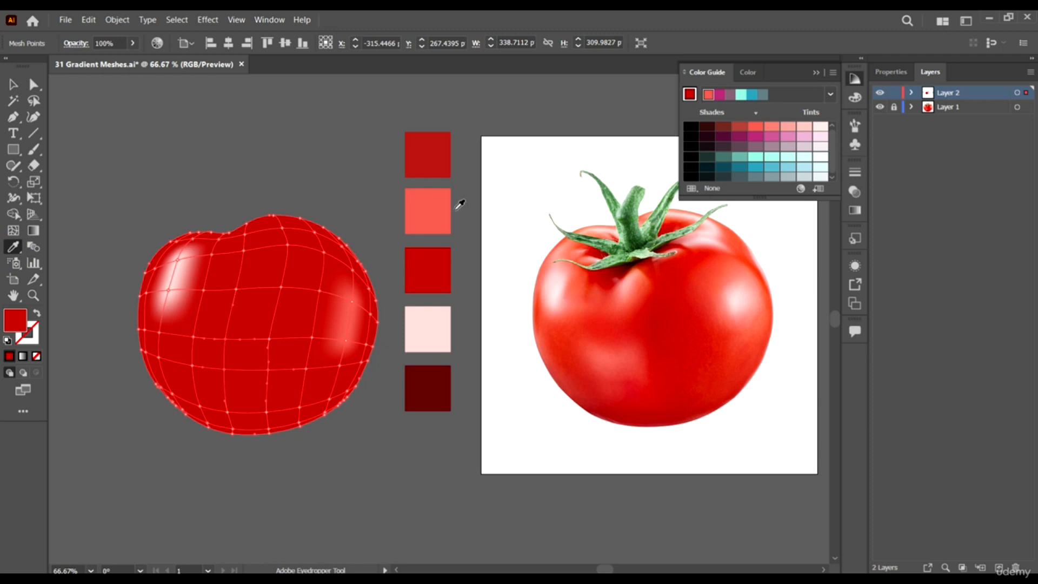
left_click(424, 210)
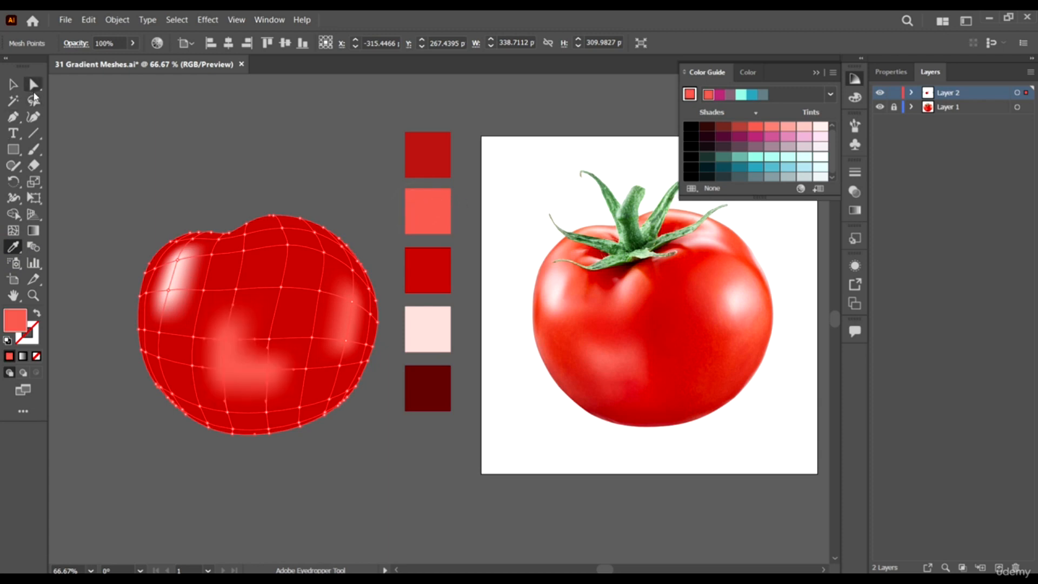
- Lasso the mesh points on the tomato's upper right, try the bright red and dark maroon swatches, and color them with the top darker red swatch
left_click(33, 101)
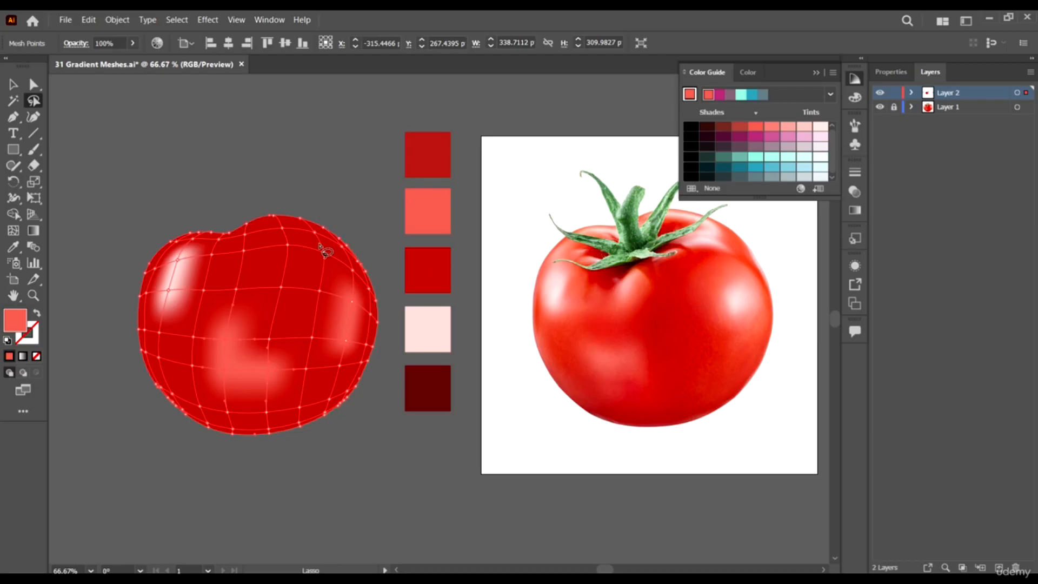
mouse_move(342, 273)
left_mouse_down()
mouse_move(284, 239)
mouse_move(289, 256)
mouse_move(341, 273)
left_mouse_up()
left_click(13, 247)
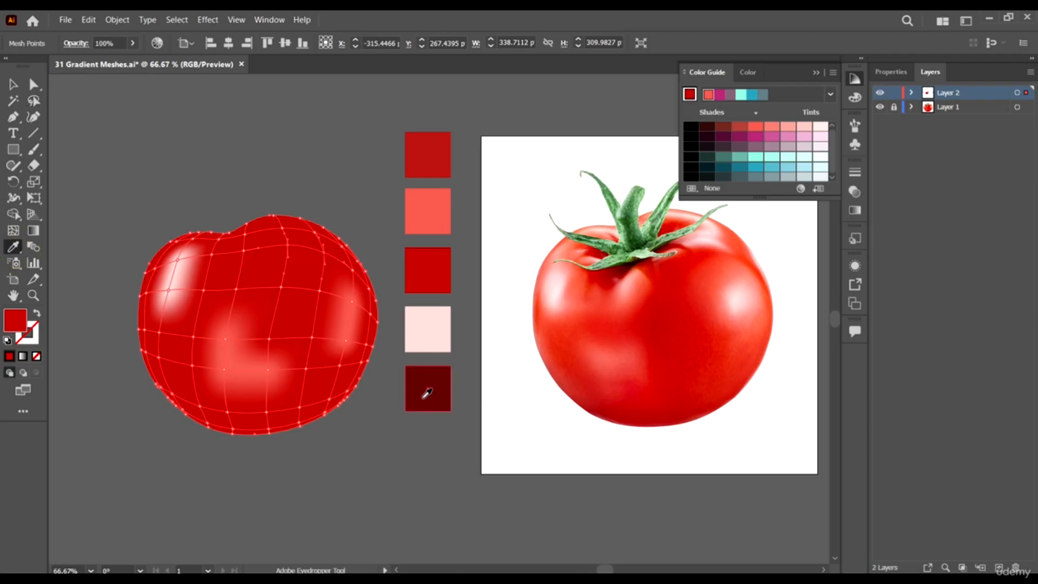
left_click(419, 154)
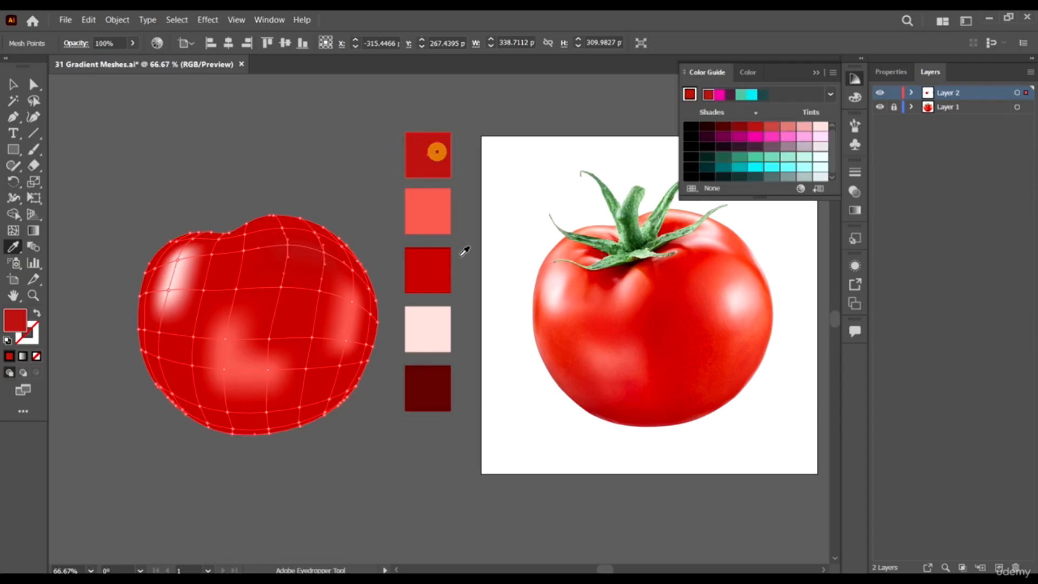
left_click(440, 265)
left_click(433, 380)
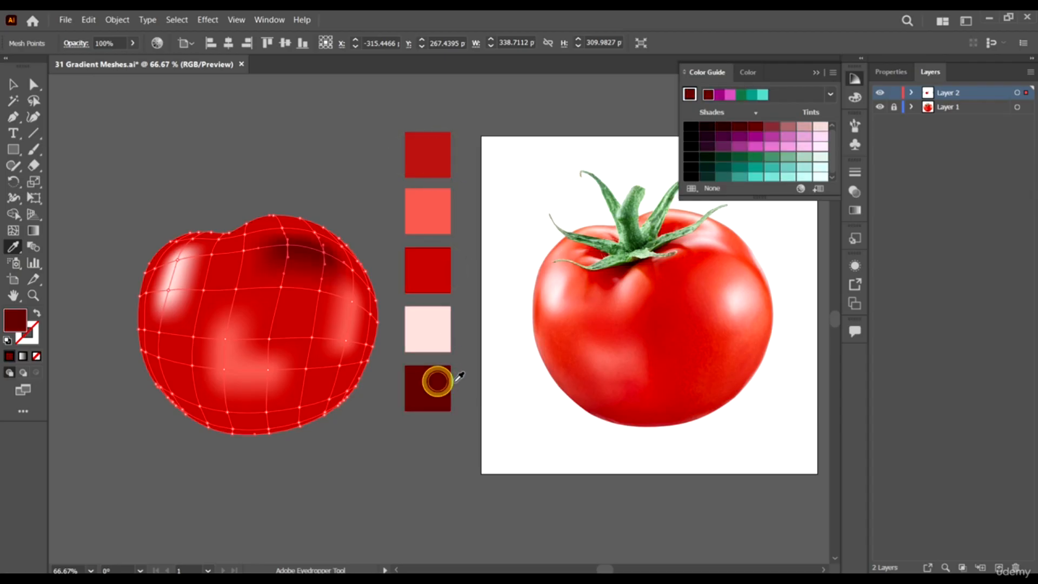
left_click(431, 158)
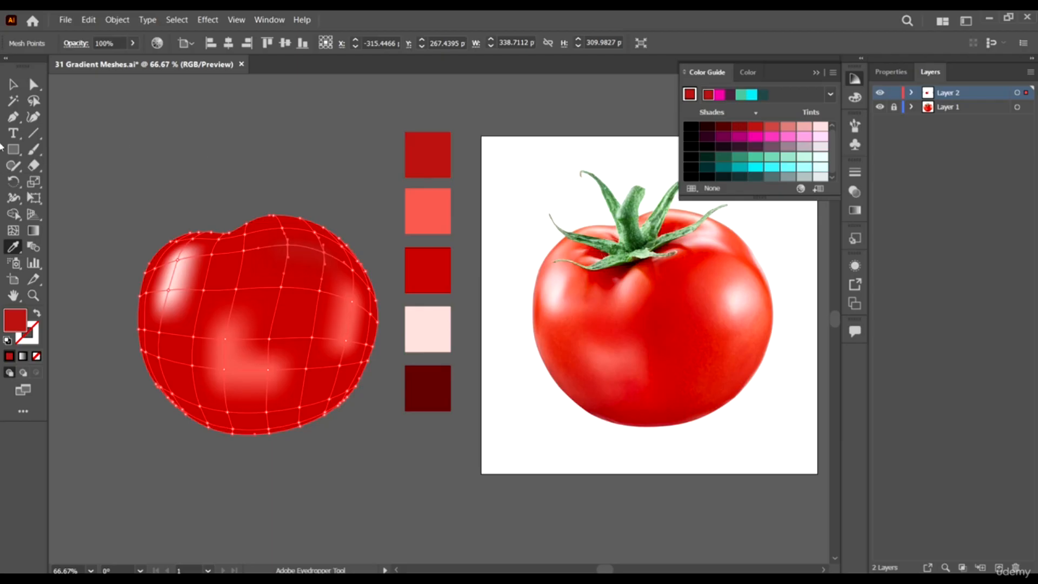
- Lasso the mesh points around the dip at the tomato's top and color them with the dark maroon swatch using the Eyedropper
left_click(32, 101)
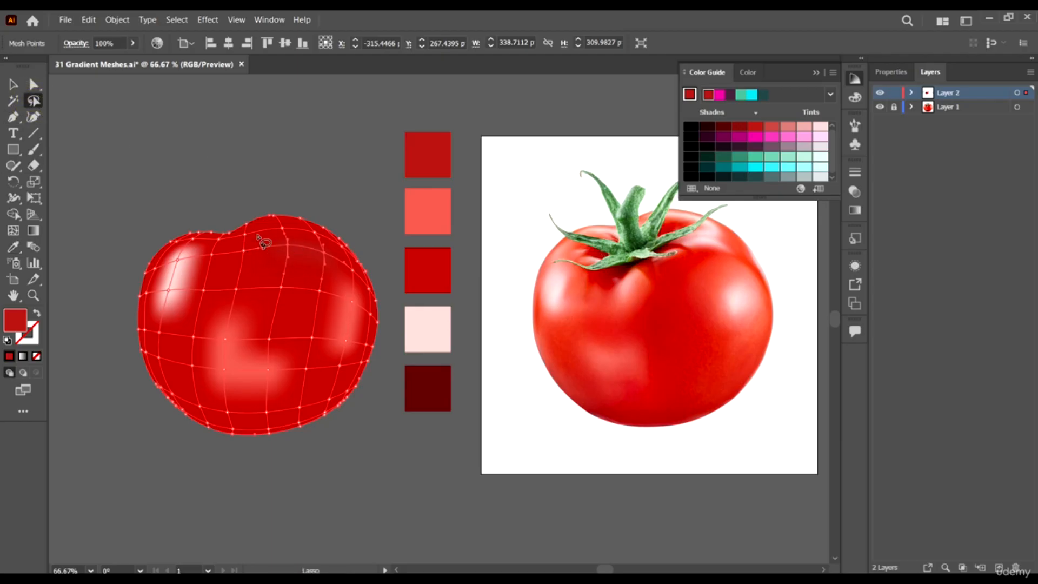
mouse_move(251, 232)
left_mouse_down()
mouse_move(204, 250)
mouse_move(244, 260)
mouse_move(253, 235)
left_mouse_up()
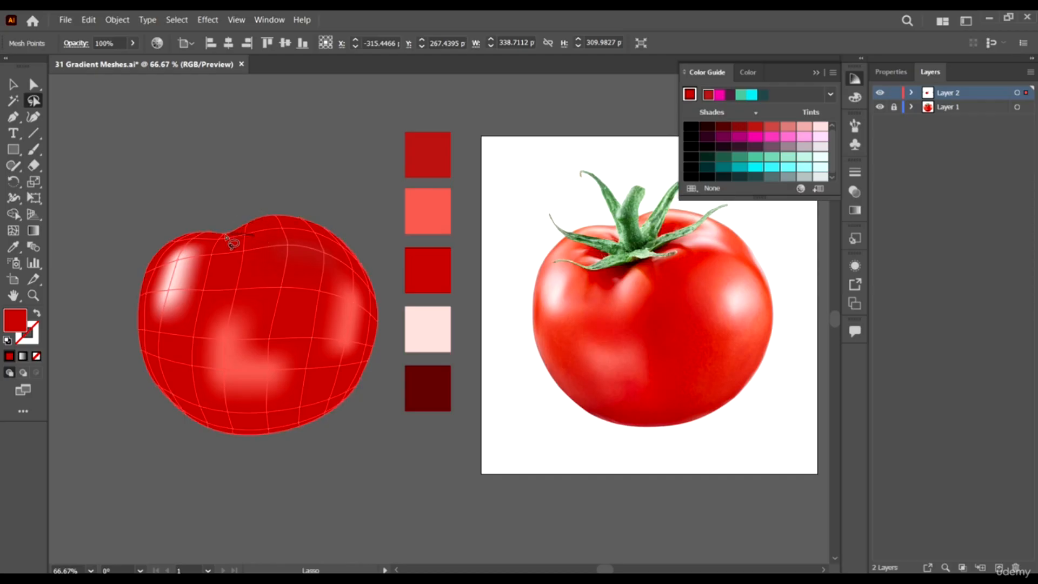
left_click_drag(263, 263, 268, 262)
left_click(13, 247)
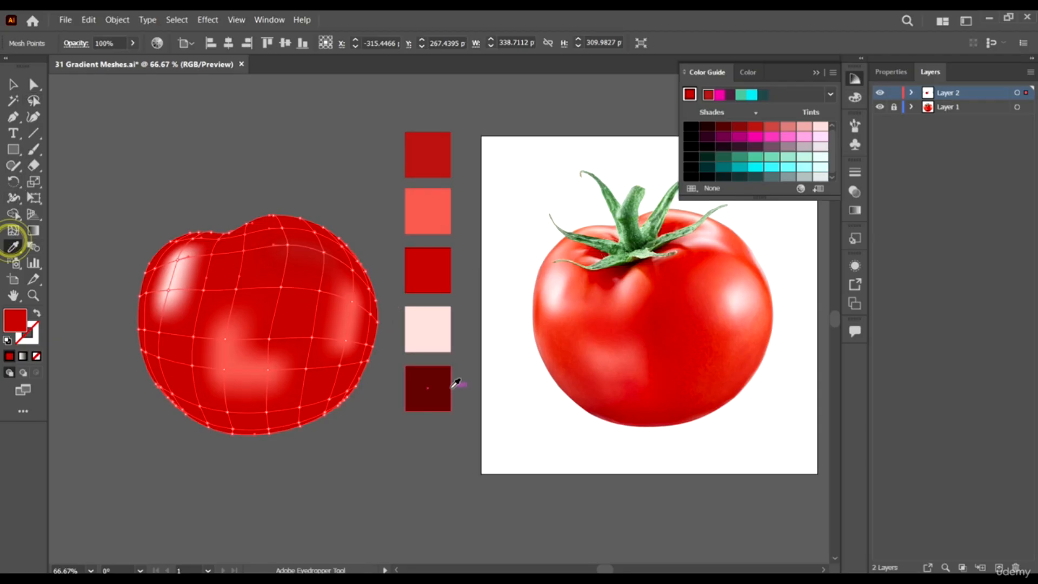
left_click(442, 388)
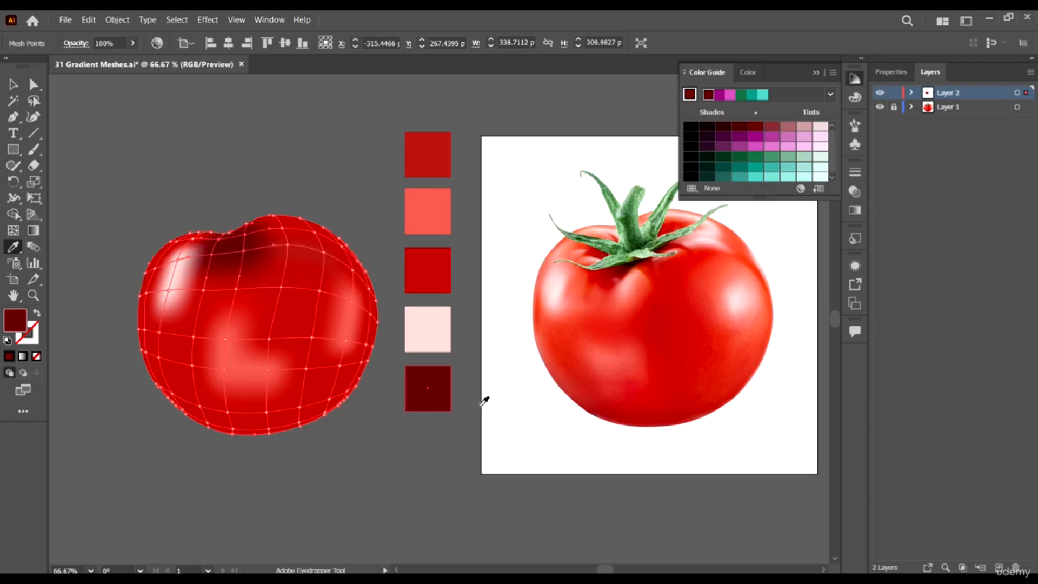
left_click(434, 385)
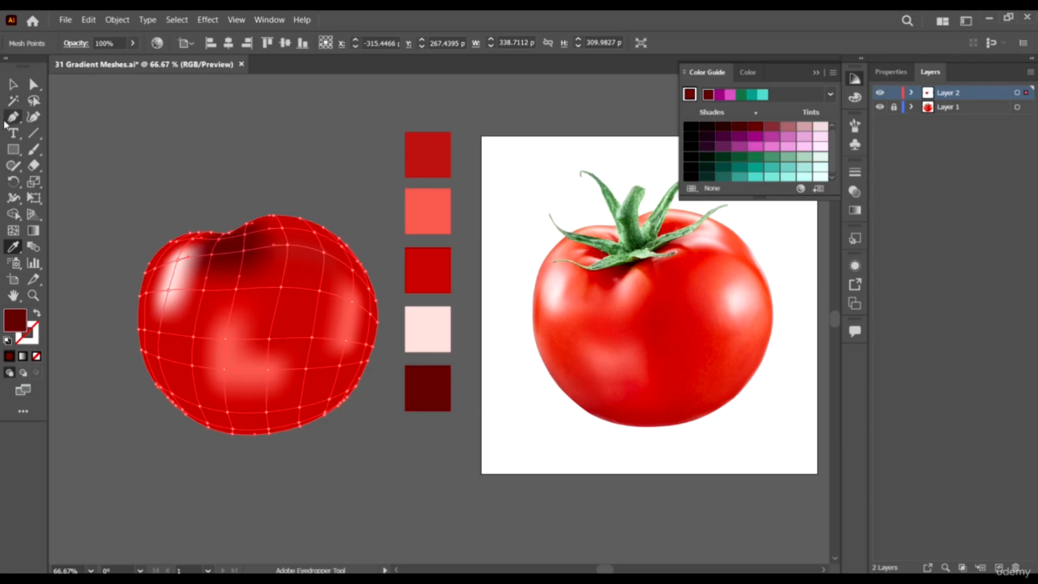
- Lasso the single mesh point just below the dip and set its fill to a darker, near-black maroon in the Color Picker
left_click(35, 104)
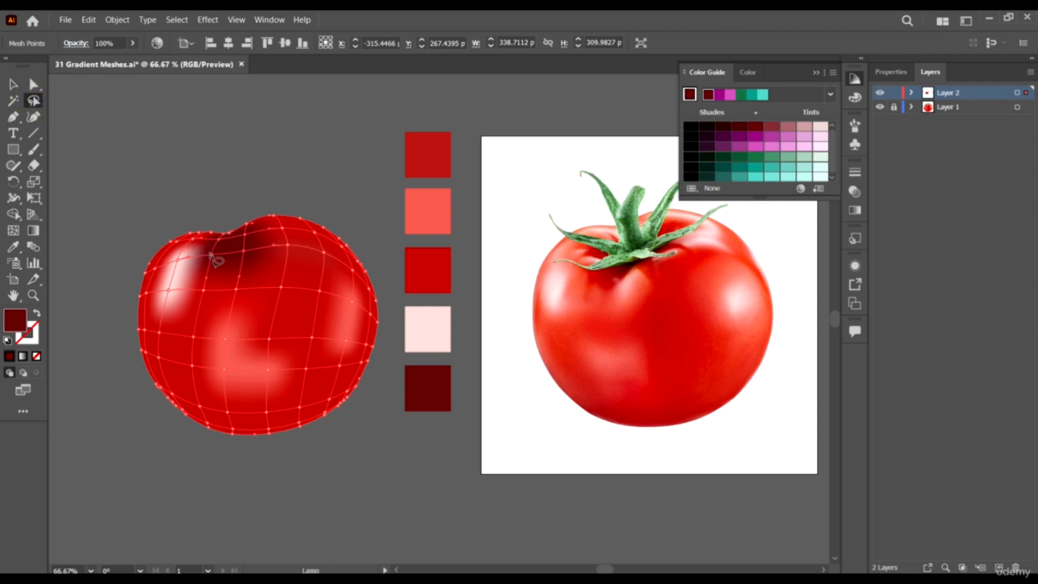
scroll(231, 248, "up", 3)
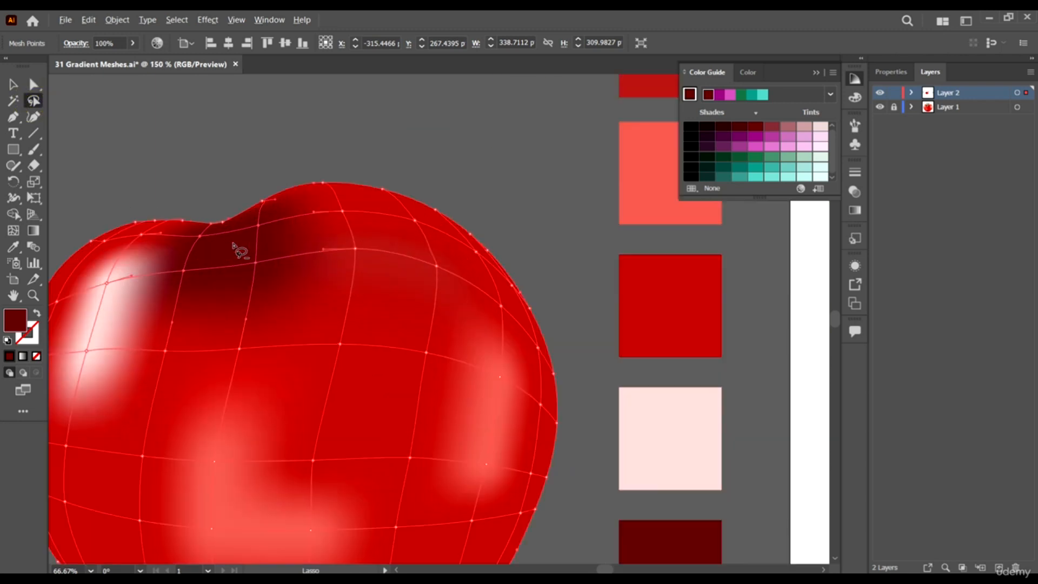
mouse_move(200, 232)
left_mouse_down()
mouse_move(178, 231)
mouse_move(204, 234)
left_mouse_up()
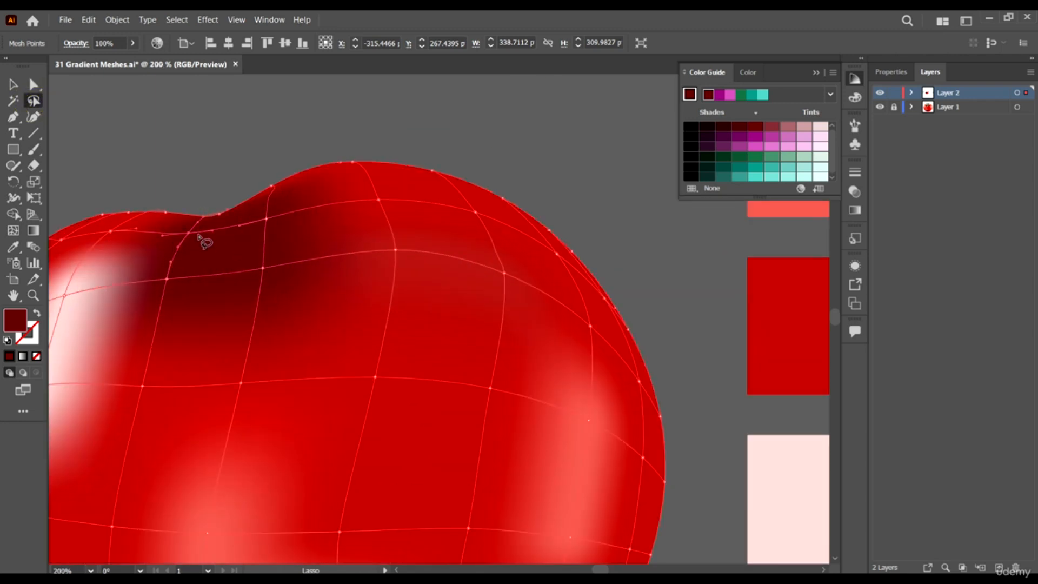
double_click(14, 317)
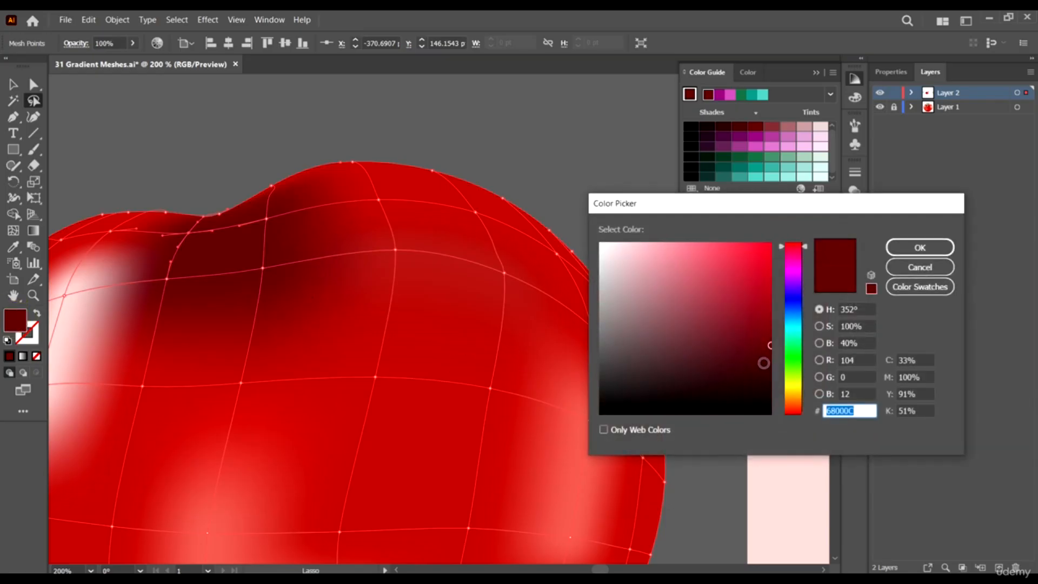
left_click_drag(764, 363, 772, 377)
left_click(893, 249)
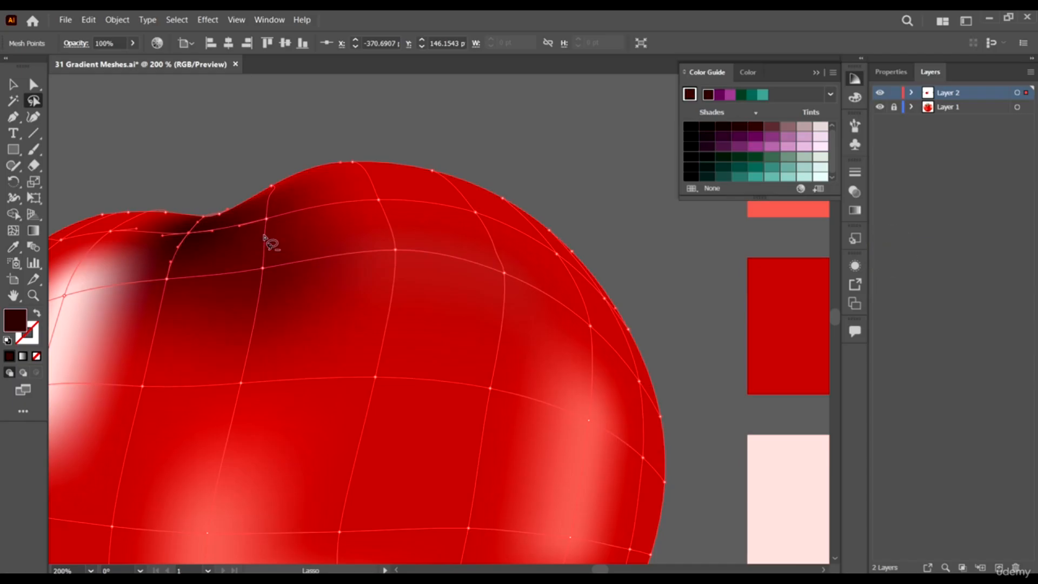
- Compare the colored mesh with the reference photo's shading, and deselect the mesh to view the tomato without its grid
scroll(267, 238, "down", 5)
scroll(498, 254, "up", 3)
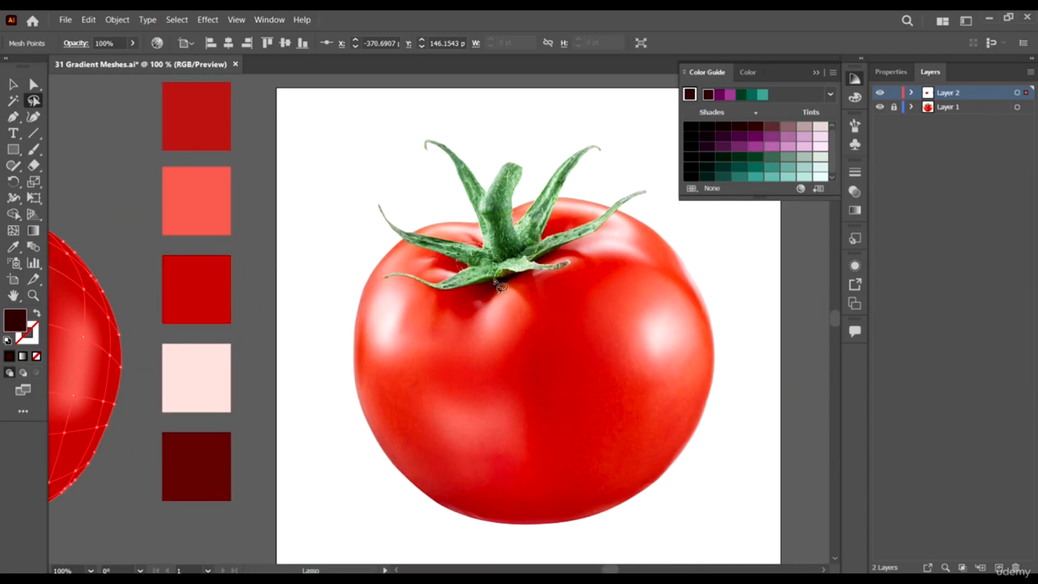
scroll(508, 293, "down", 2)
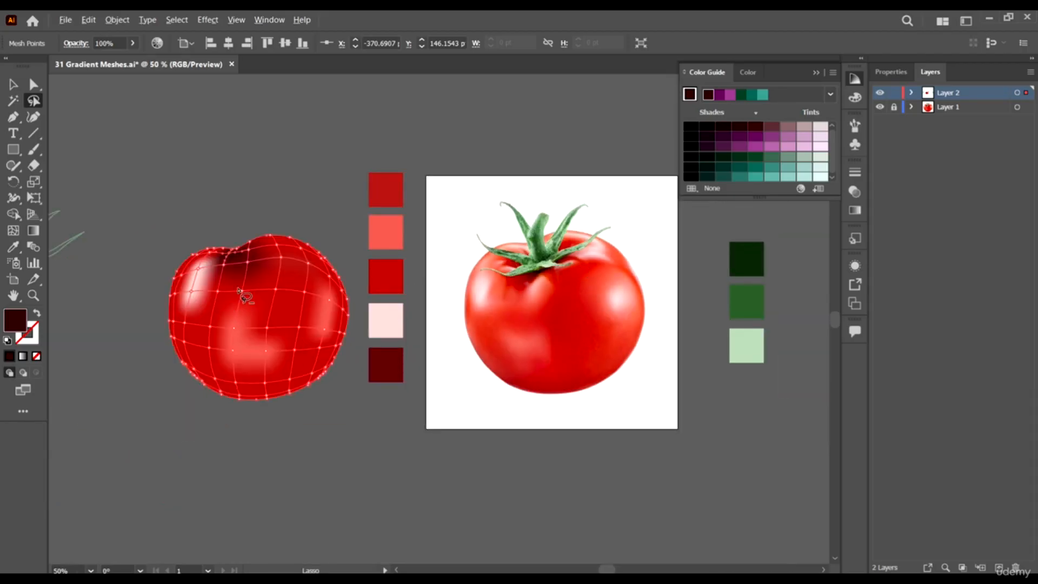
scroll(246, 296, "up", 1)
scroll(304, 295, "down", 1)
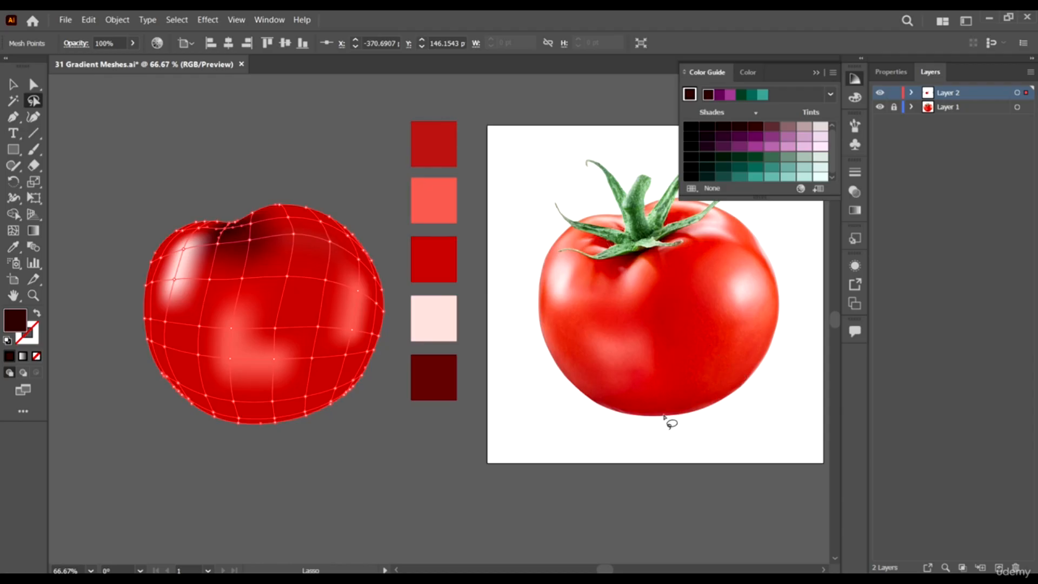
left_click(13, 83)
left_click(221, 135)
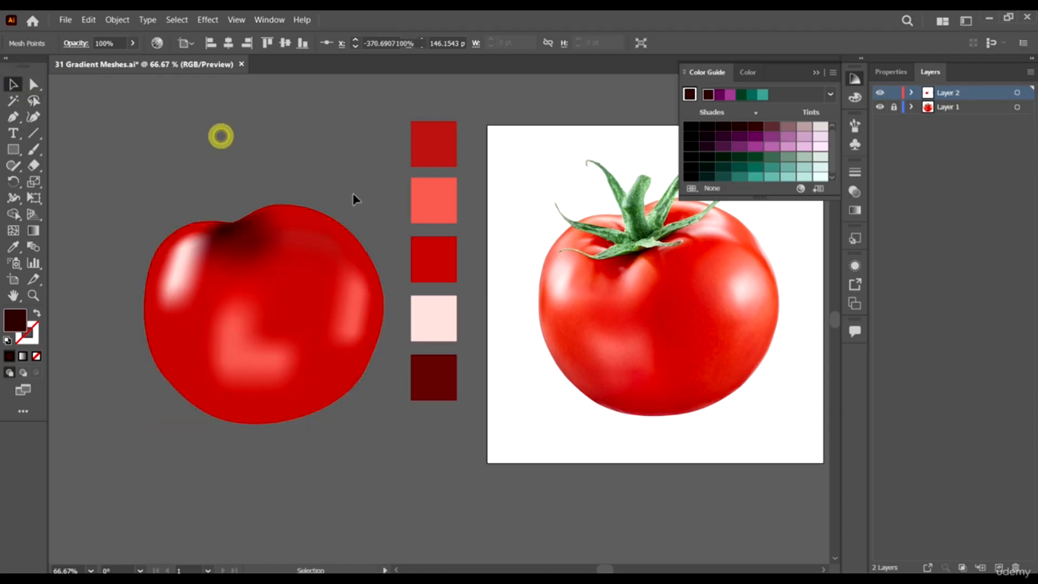
scroll(368, 195, "down", 1)
scroll(615, 260, "down", 1)
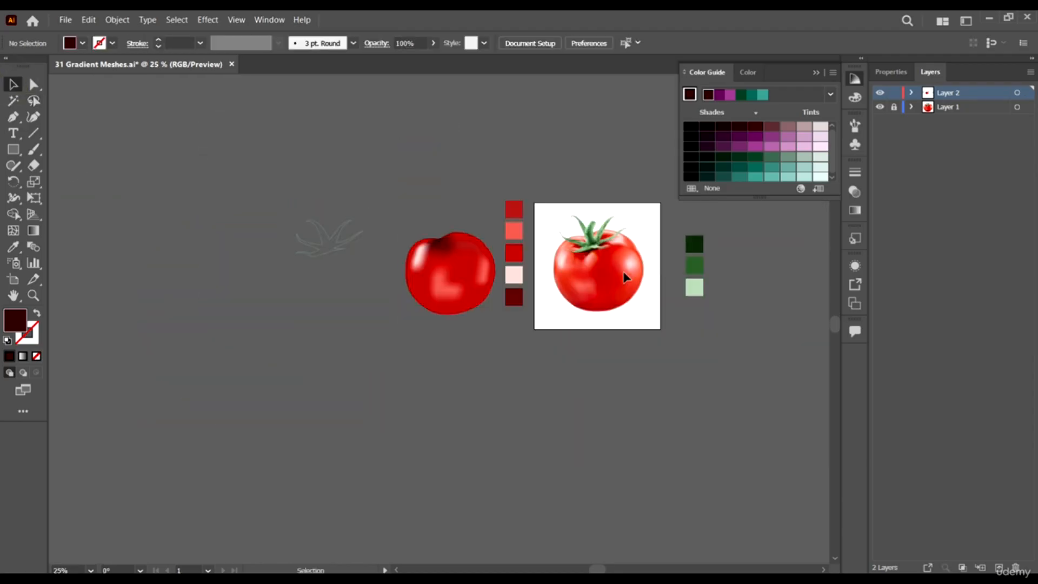
scroll(584, 265, "up", 3)
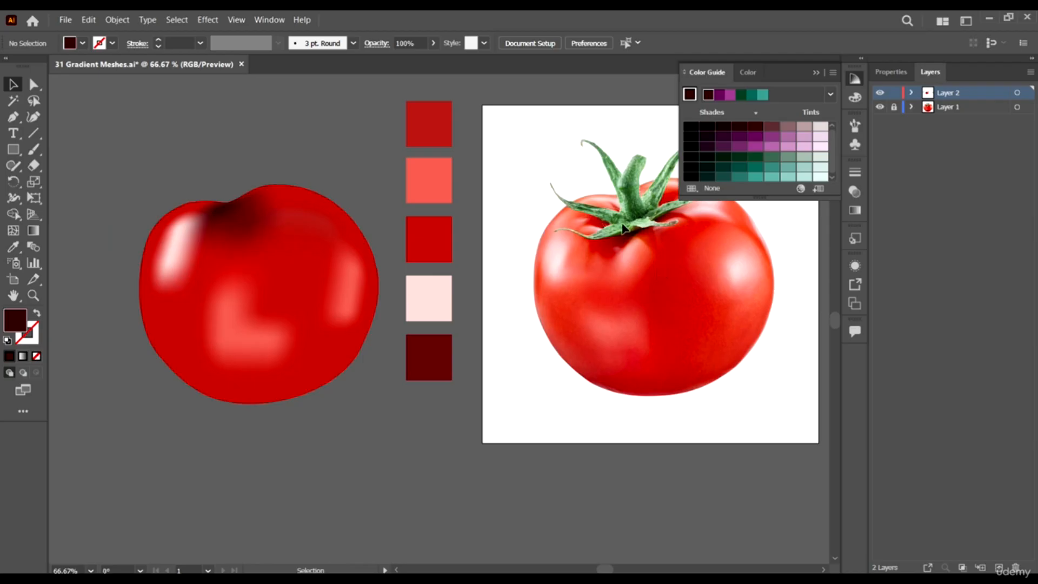
- Lasso the mesh points along the tomato's bottom edge
left_click(320, 238)
left_click(13, 230)
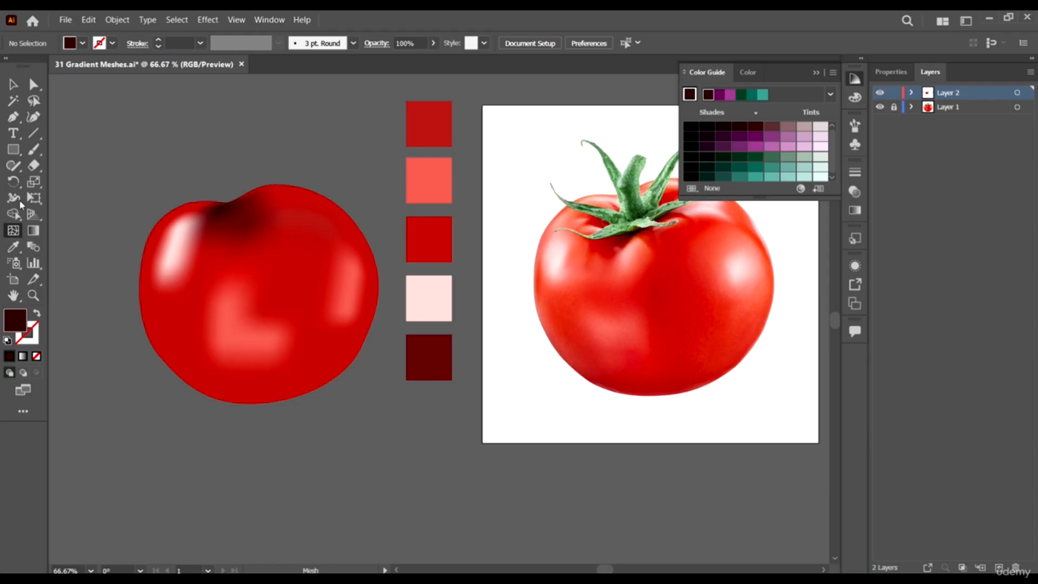
scroll(274, 283, "down", 1)
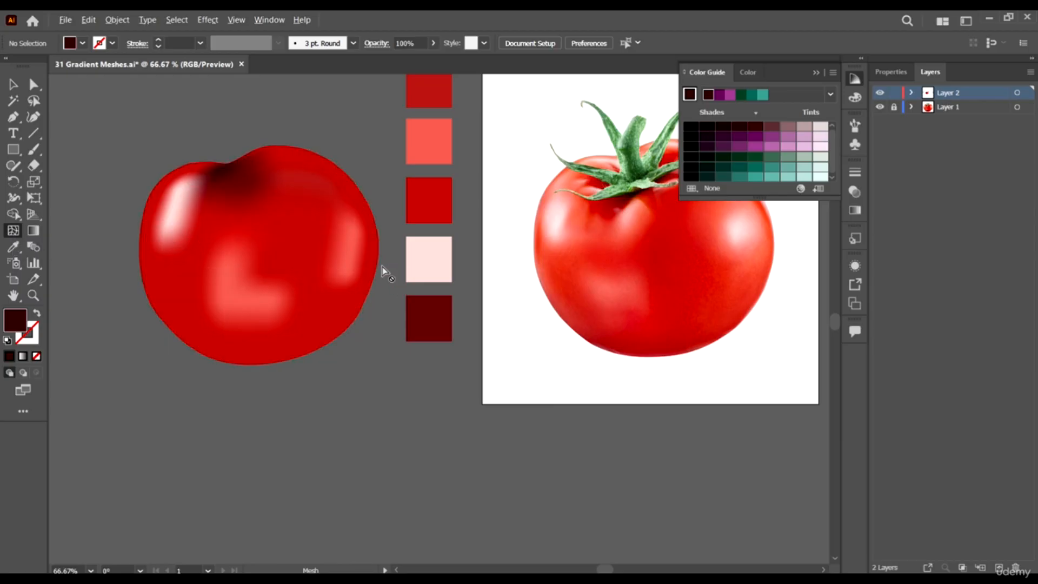
scroll(278, 332, "up", 2)
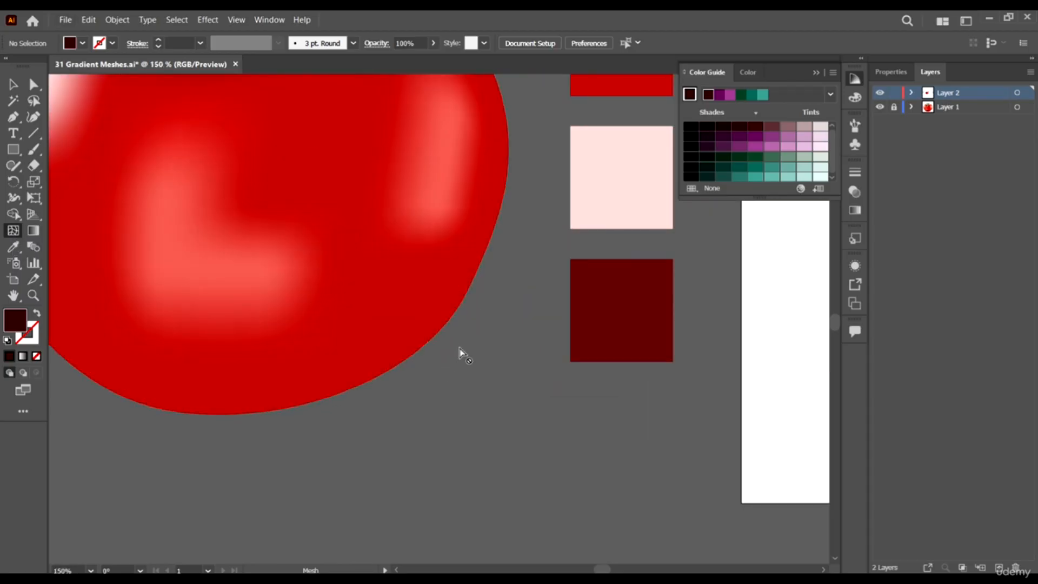
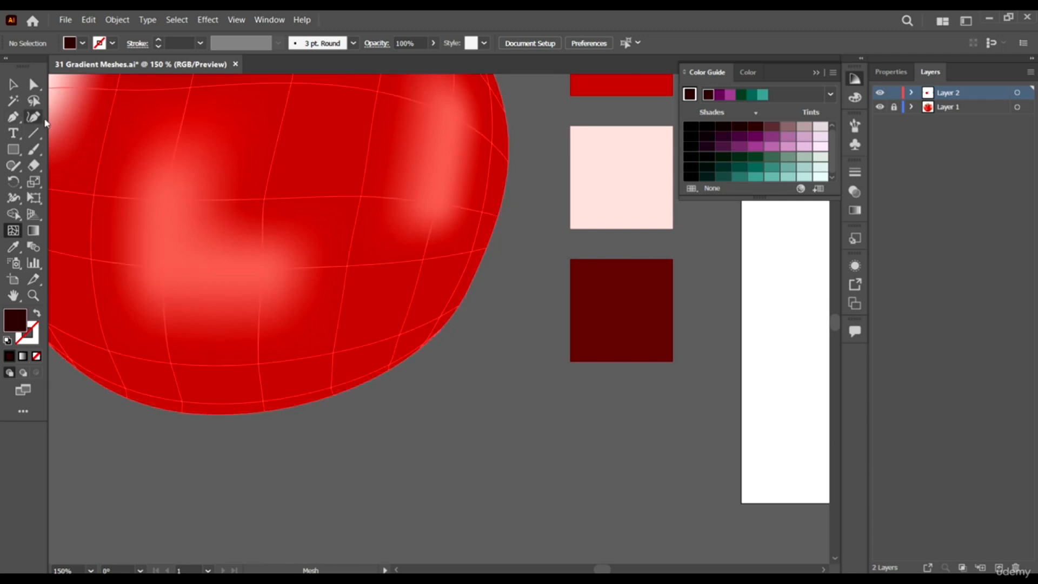
left_click(33, 101)
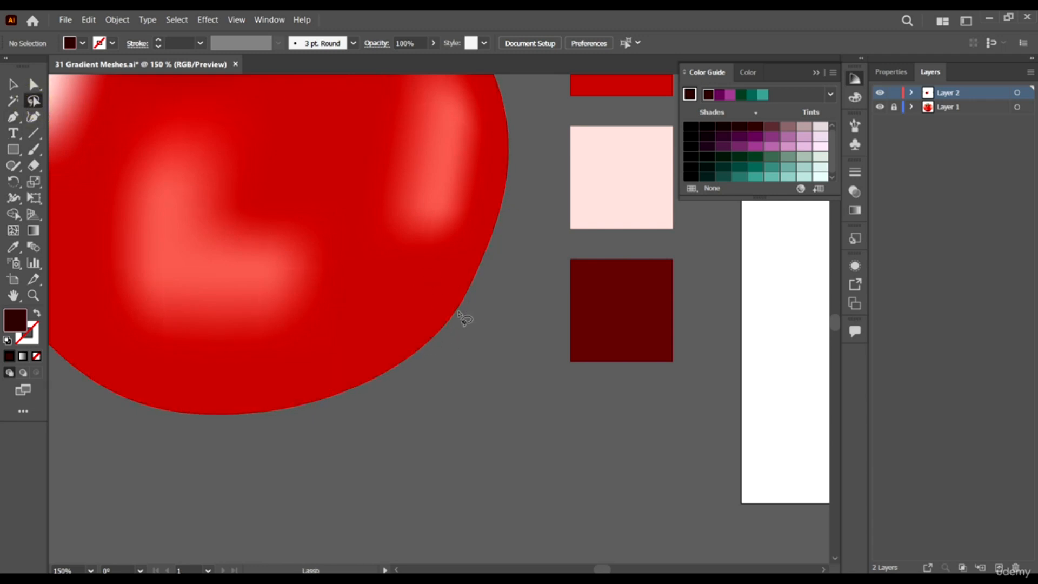
key("v")
left_click(382, 266)
left_click(36, 102)
left_click_drag(464, 321, 407, 349)
mouse_move(356, 373)
left_mouse_down()
mouse_move(293, 392)
mouse_move(197, 397)
left_mouse_up()
mouse_move(65, 361)
left_mouse_down()
mouse_move(206, 441)
mouse_move(373, 444)
mouse_move(491, 340)
mouse_move(470, 323)
left_mouse_up()
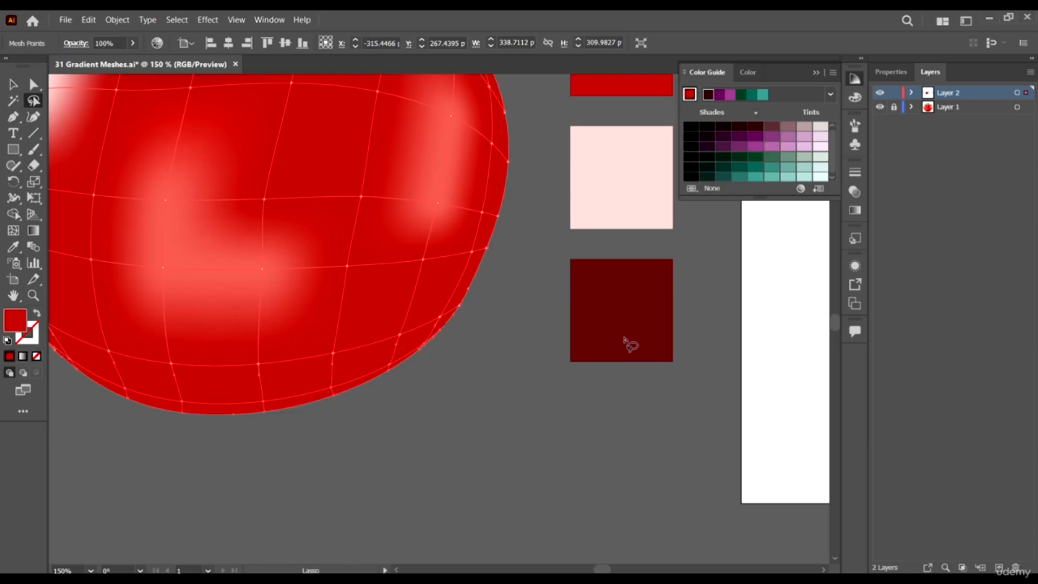
- Try the dark maroon swatch on the selected bottom-edge points, and return them to the bright red swatch with the Eyedropper
left_click(13, 247)
scroll(274, 260, "down", 2)
left_click(431, 165)
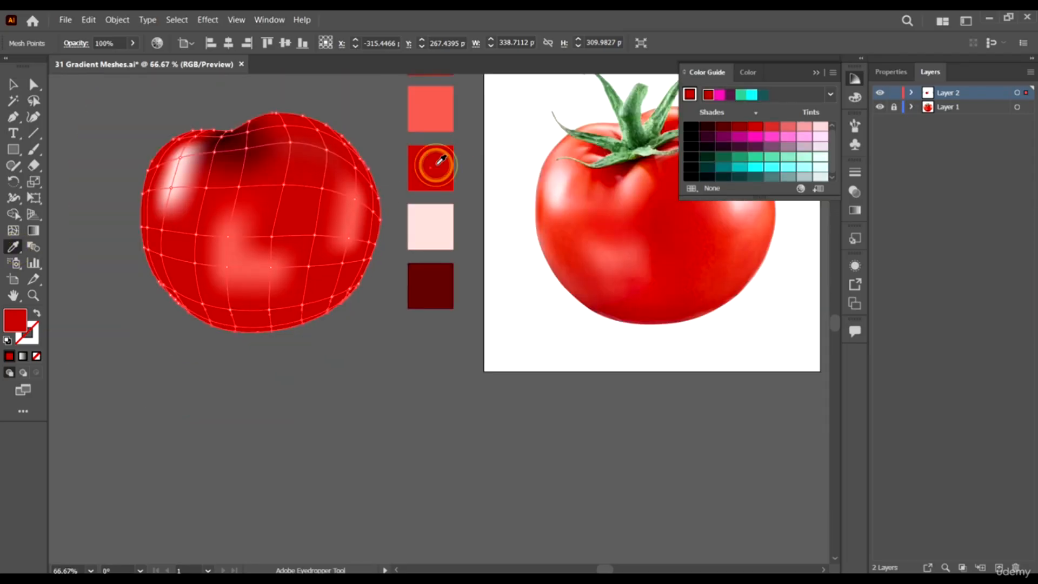
left_click(444, 280)
scroll(448, 274, "up", 2)
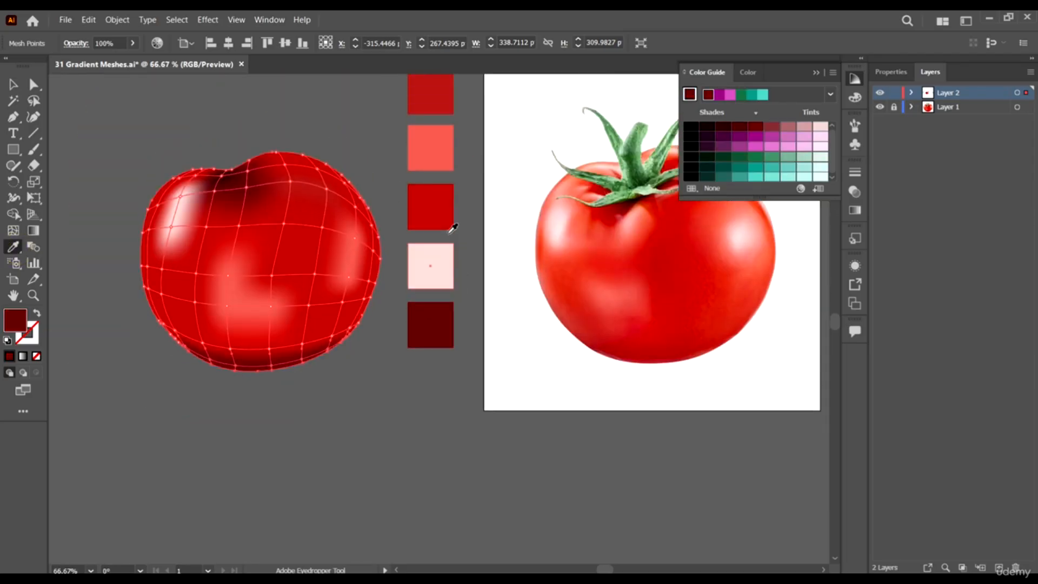
left_click(443, 209)
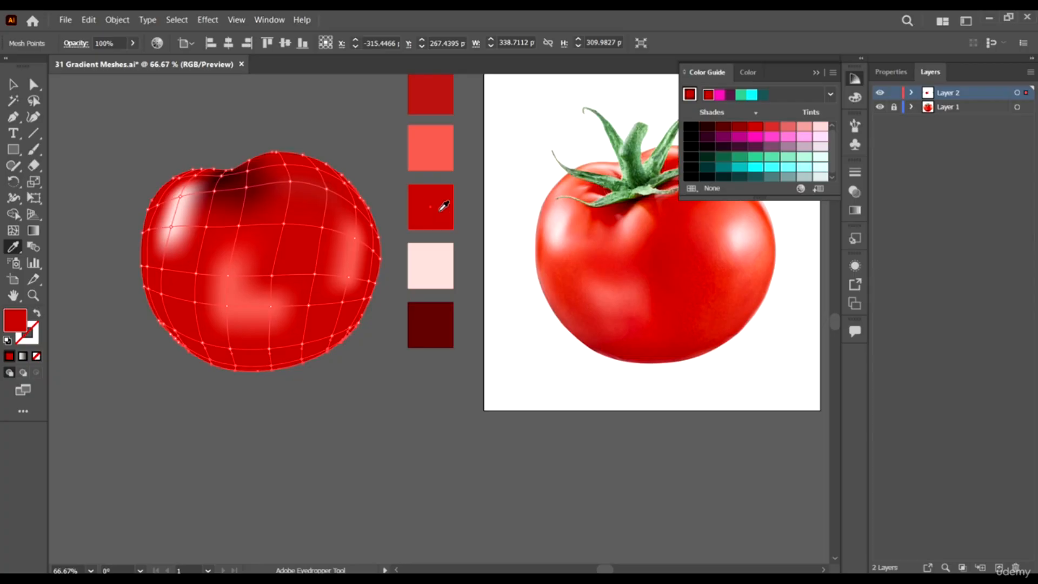
left_click(444, 204)
- Darken the fill of the bottom-edge mesh points to a deeper red in the Color Picker
double_click(15, 320)
left_click(769, 295)
left_click(931, 251)
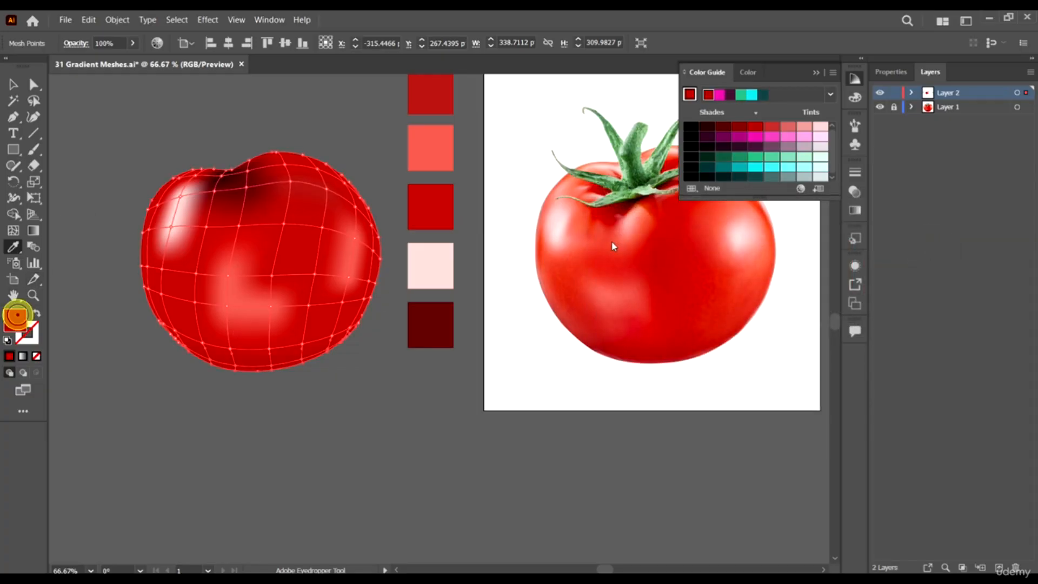
double_click(15, 319)
left_click(768, 298)
left_click(933, 247)
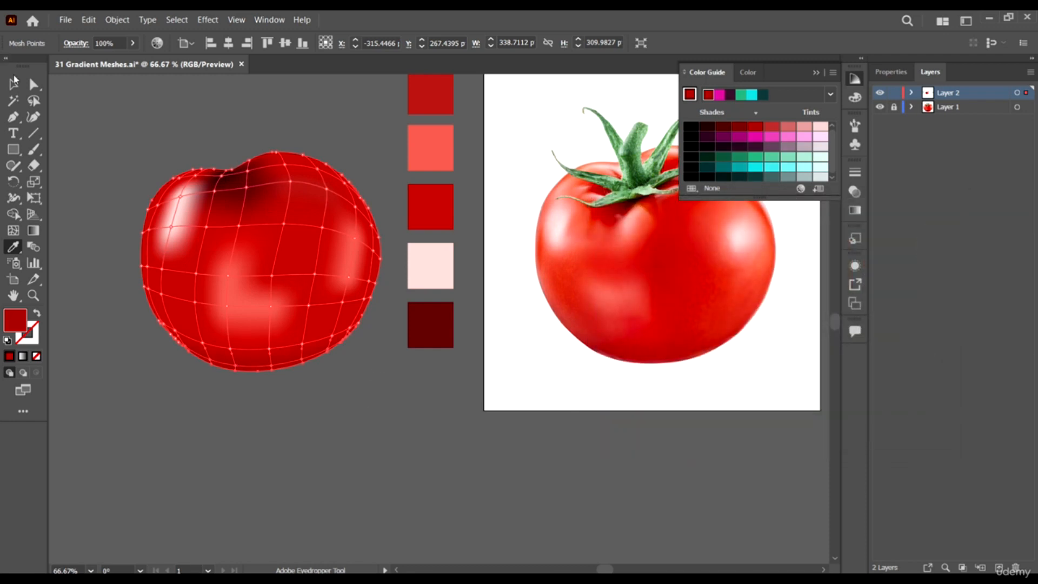
- Lasso the mesh points along the tomato's lower right edge and color them with the deep red sampled from the bottom edge
left_click(33, 116)
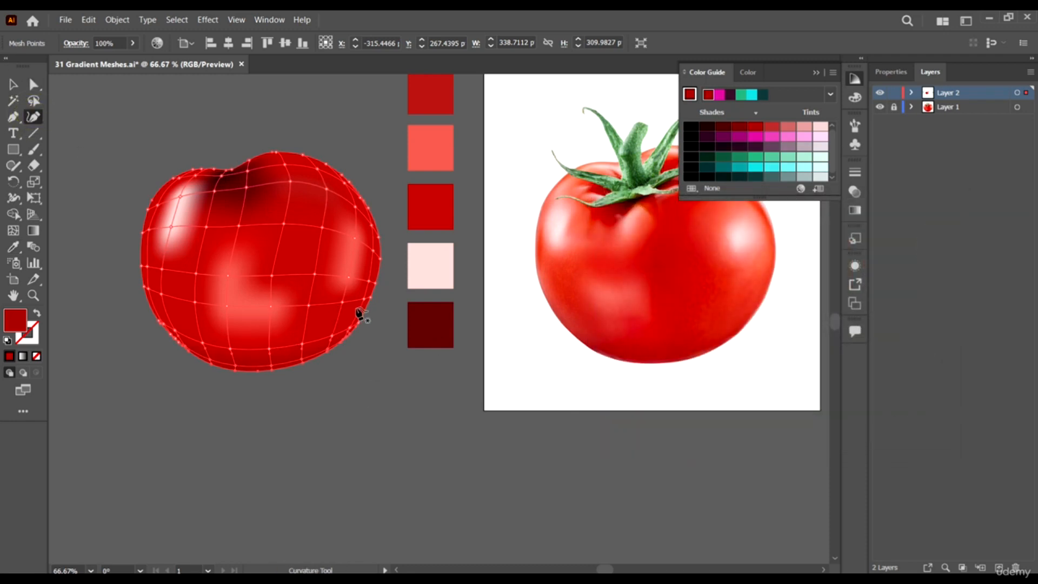
left_click(34, 102)
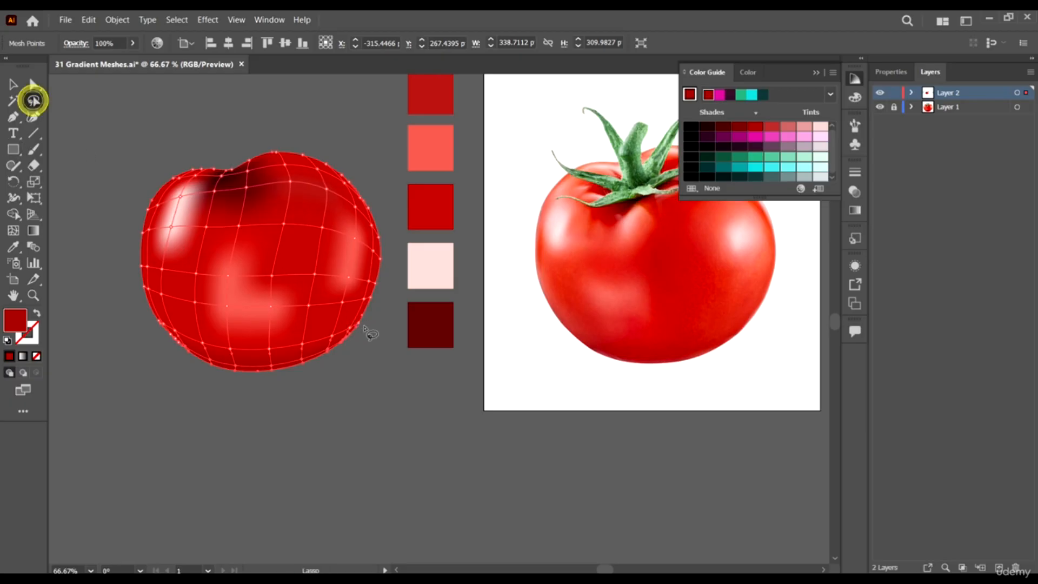
scroll(379, 333, "up", 1)
scroll(405, 335, "up", 2)
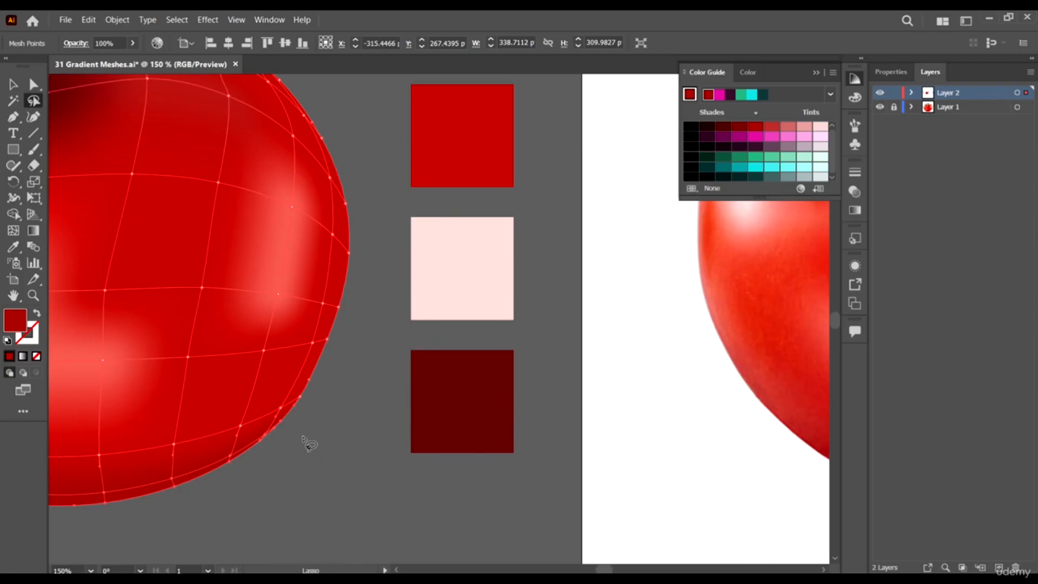
left_click_drag(289, 427, 299, 384)
mouse_move(356, 240)
left_mouse_down()
mouse_move(366, 316)
mouse_move(329, 409)
mouse_move(290, 430)
left_mouse_up()
scroll(473, 381, "down", 2)
scroll(126, 452, "up", 3)
left_click(13, 247)
left_click(348, 417)
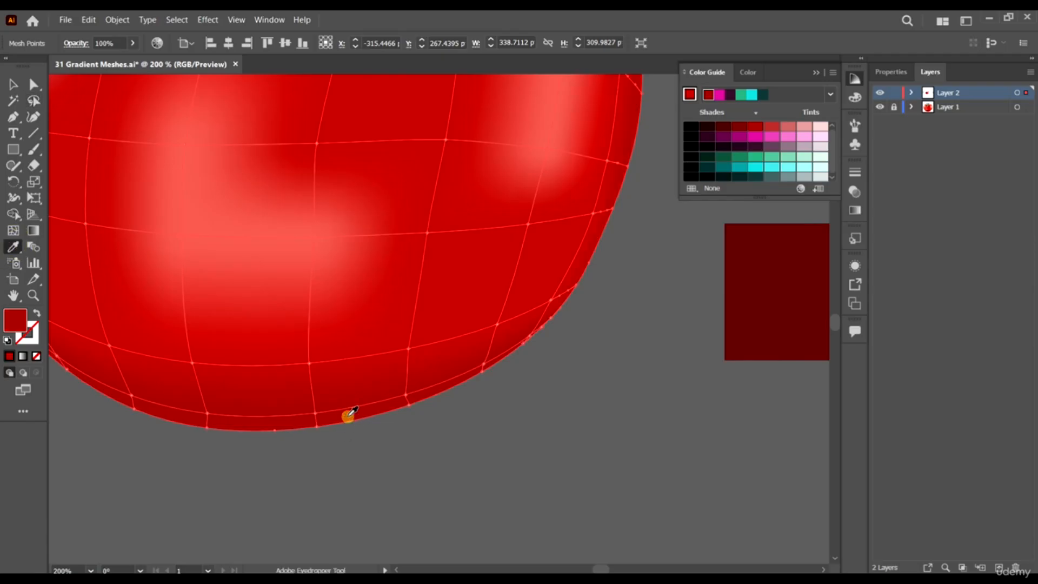
scroll(374, 416, "down", 3)
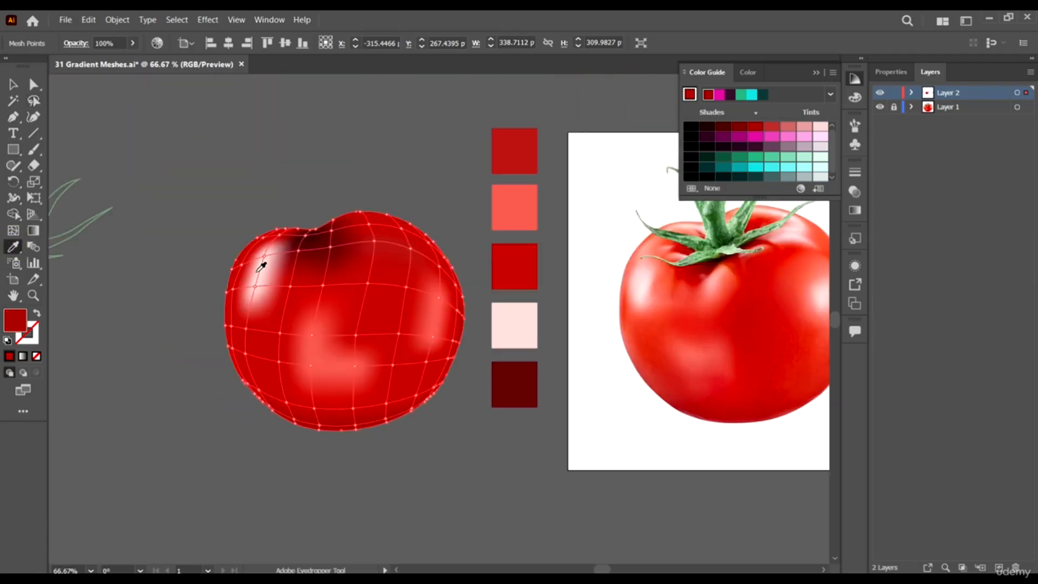
- Compare the right side with the reference photo, and lasso the mesh points along the tomato's upper right edge
left_click(33, 117)
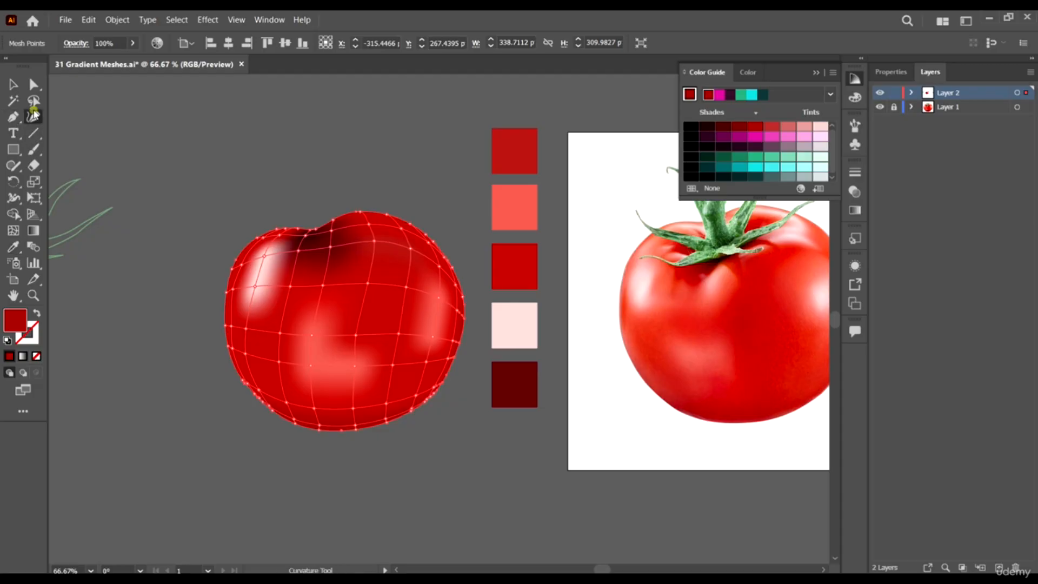
left_click(34, 102)
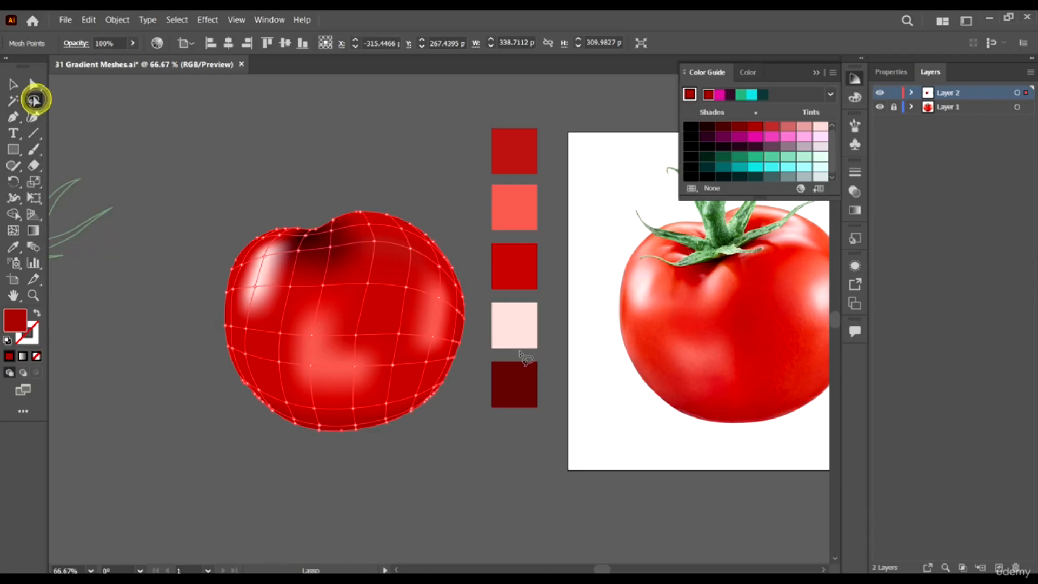
scroll(352, 289, "down", 2)
scroll(590, 235, "up", 2)
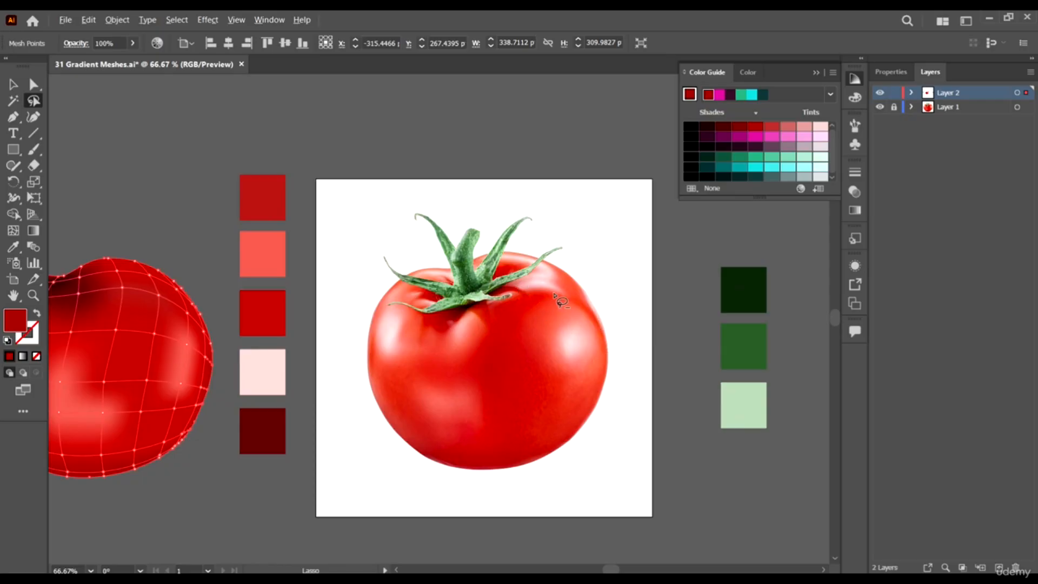
scroll(152, 282, "up", 1)
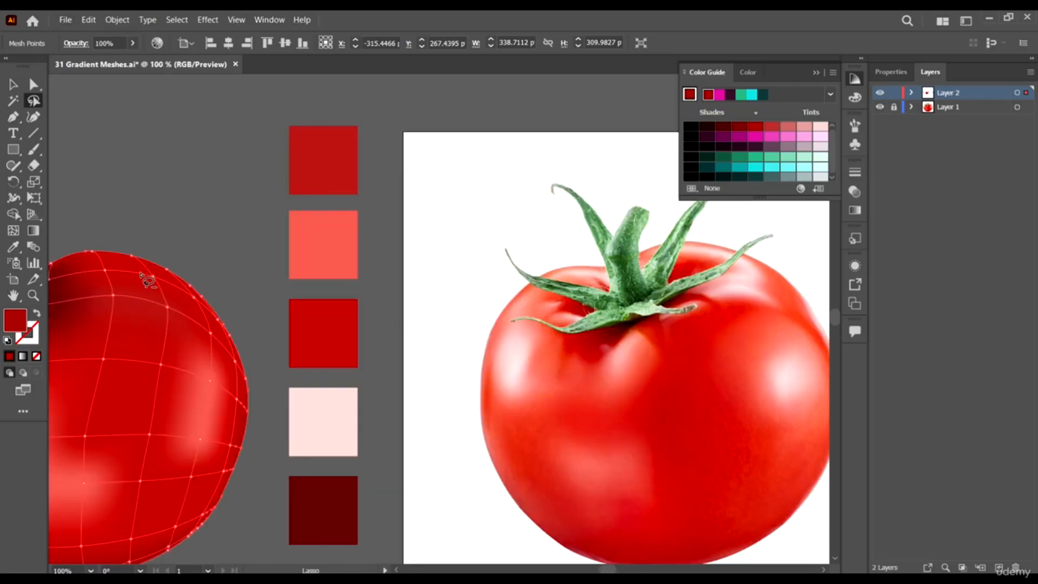
scroll(184, 291, "up", 1)
mouse_move(263, 360)
left_mouse_down()
mouse_move(215, 286)
mouse_move(171, 260)
left_mouse_up()
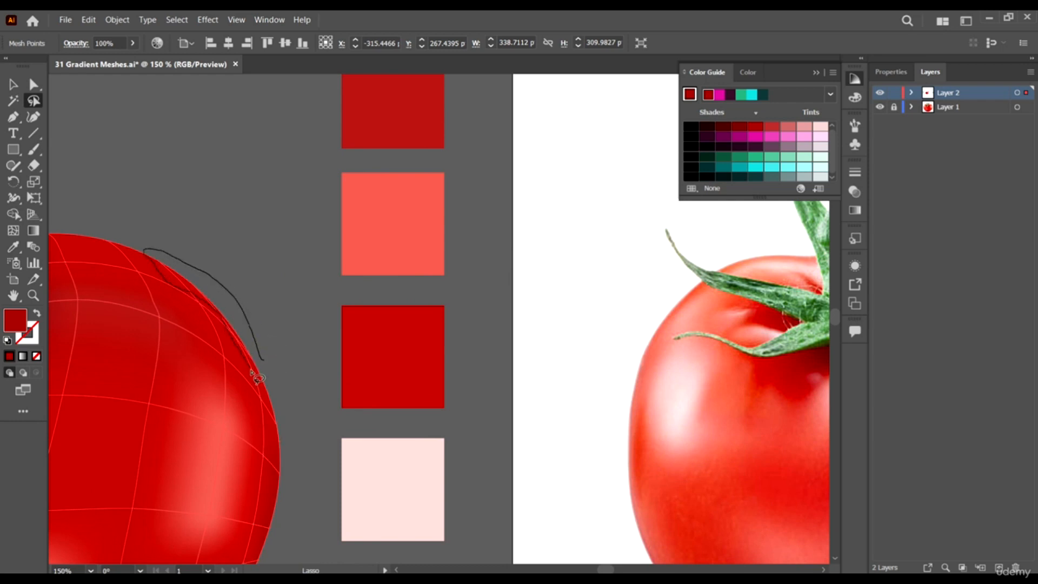
left_click_drag(305, 437, 301, 433)
scroll(283, 318, "down", 2)
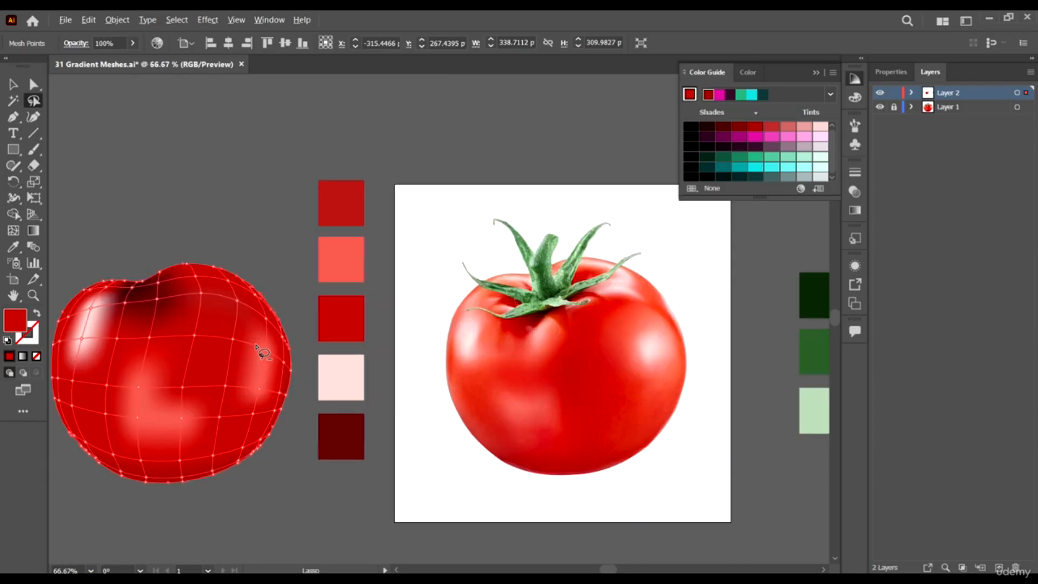
- Try the bright red and dark maroon swatches on the selected upper right edge points with the Eyedropper
scroll(309, 385, "down", 1)
key("i")
left_click(336, 289)
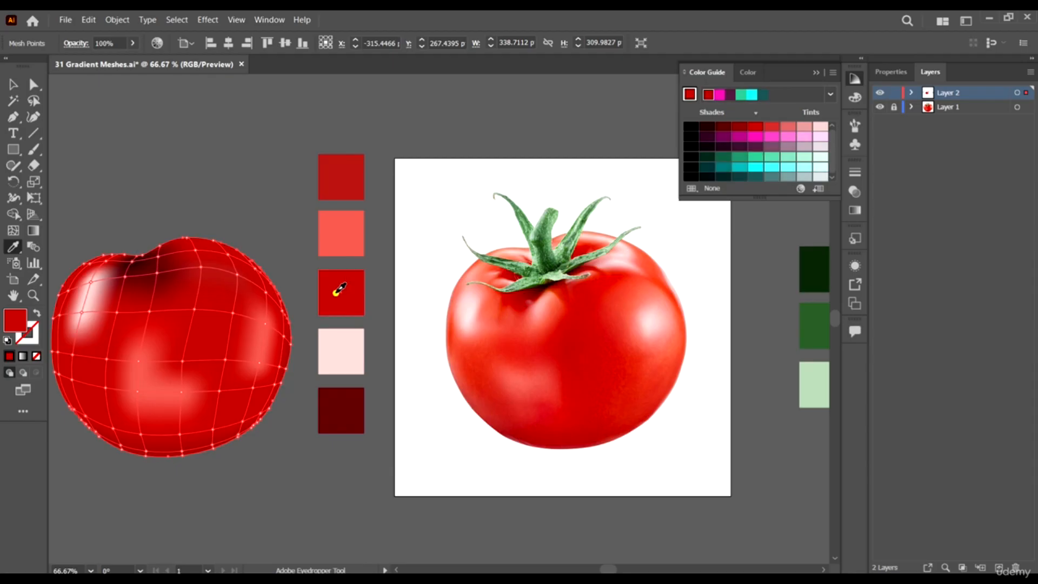
left_click(357, 400)
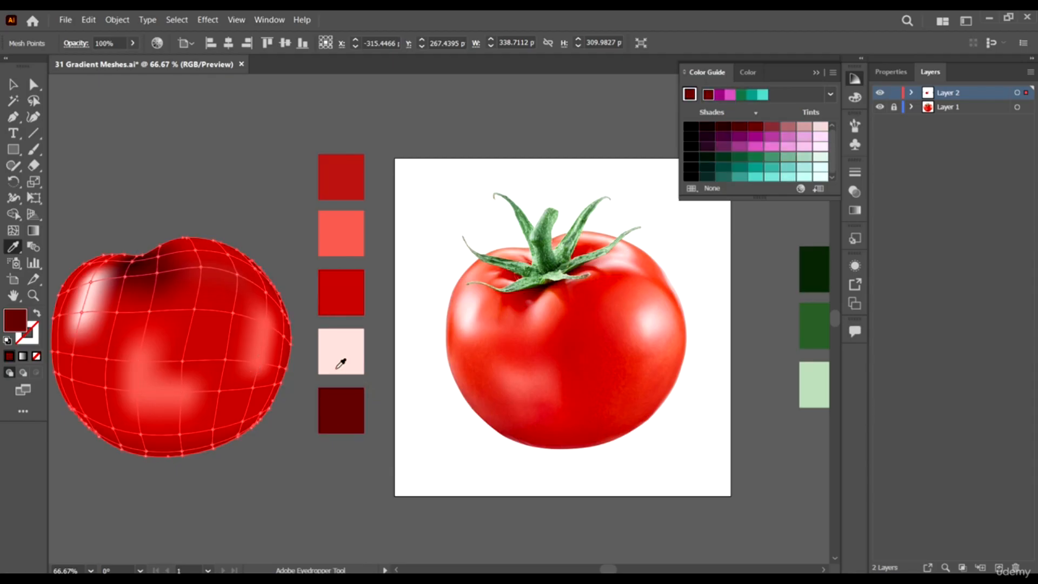
left_click(357, 415)
- Check the shading without a selection, reselect the mesh, and recolor the upper right edge points with the deep red sampled from the bottom edge
left_click(13, 85)
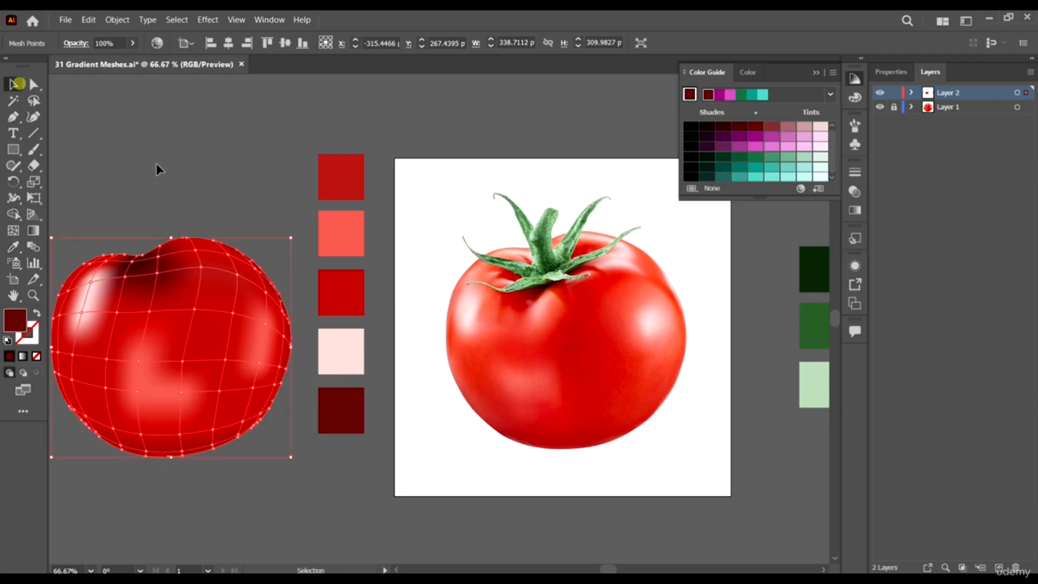
left_click(157, 166)
scroll(319, 195, "down", 2)
scroll(152, 254, "up", 2)
left_click(427, 273)
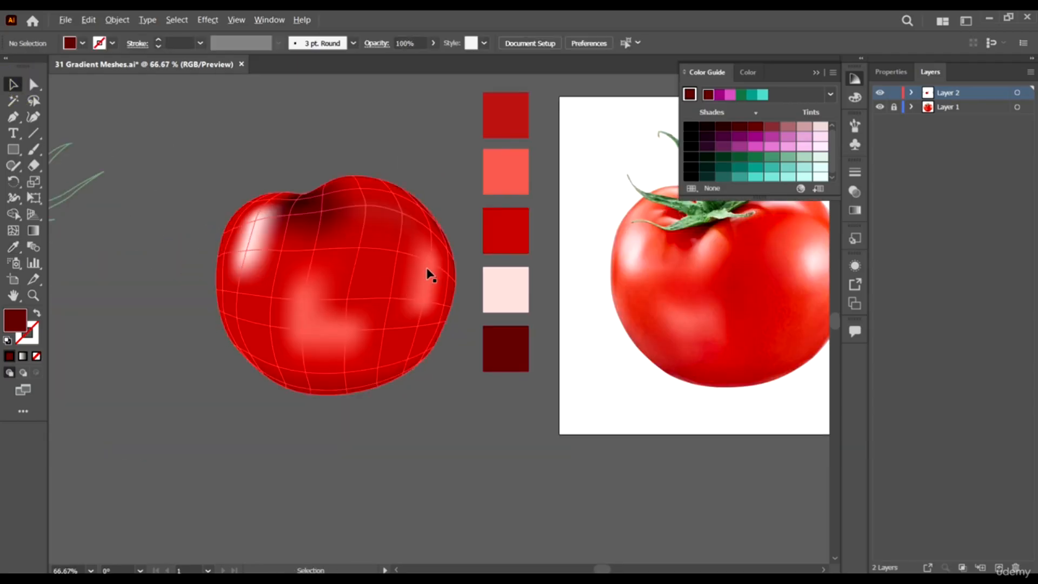
scroll(431, 271, "up", 1)
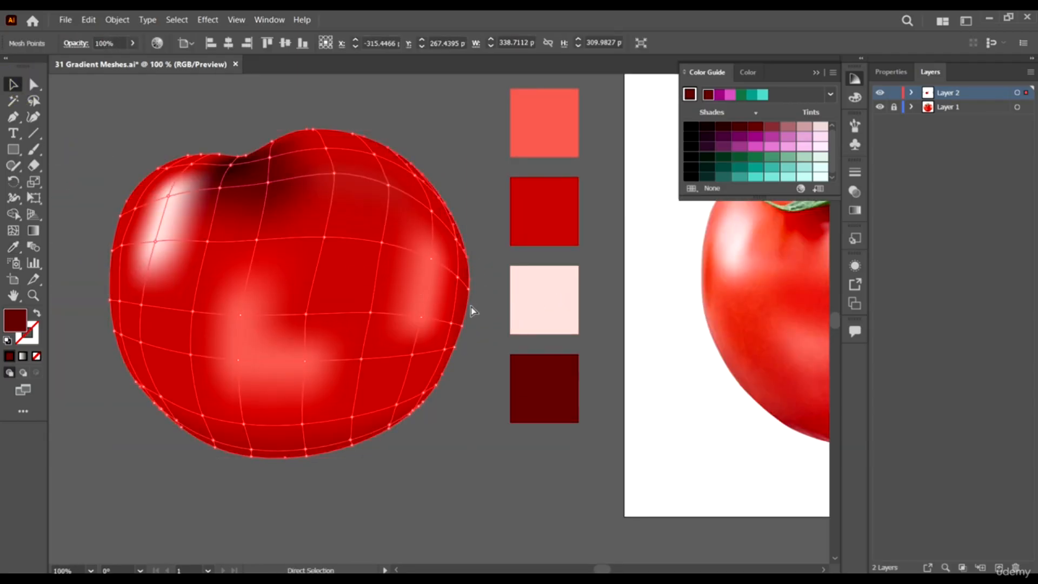
key("i")
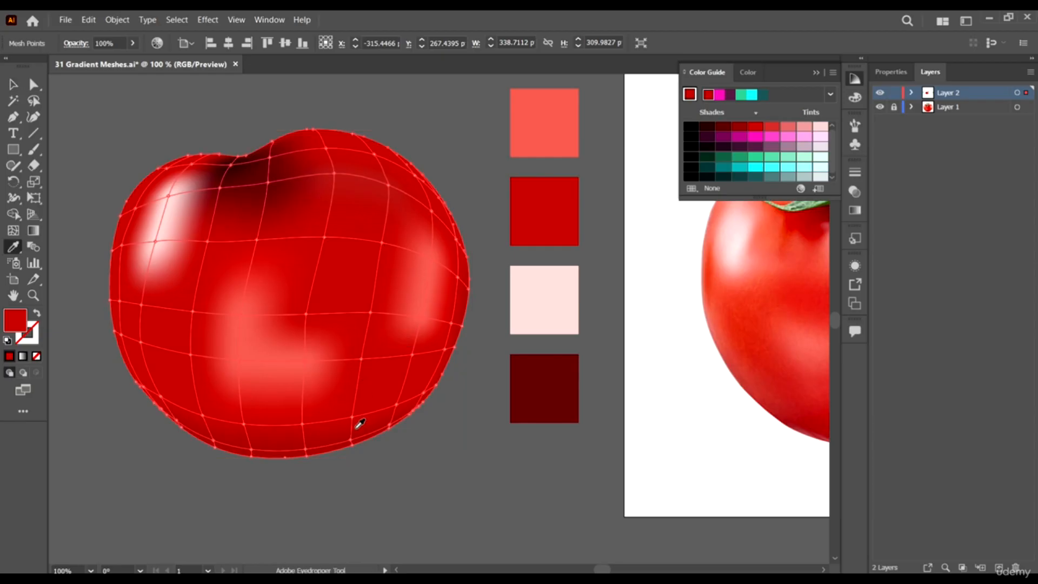
left_click(329, 447)
scroll(324, 447, "up", 1)
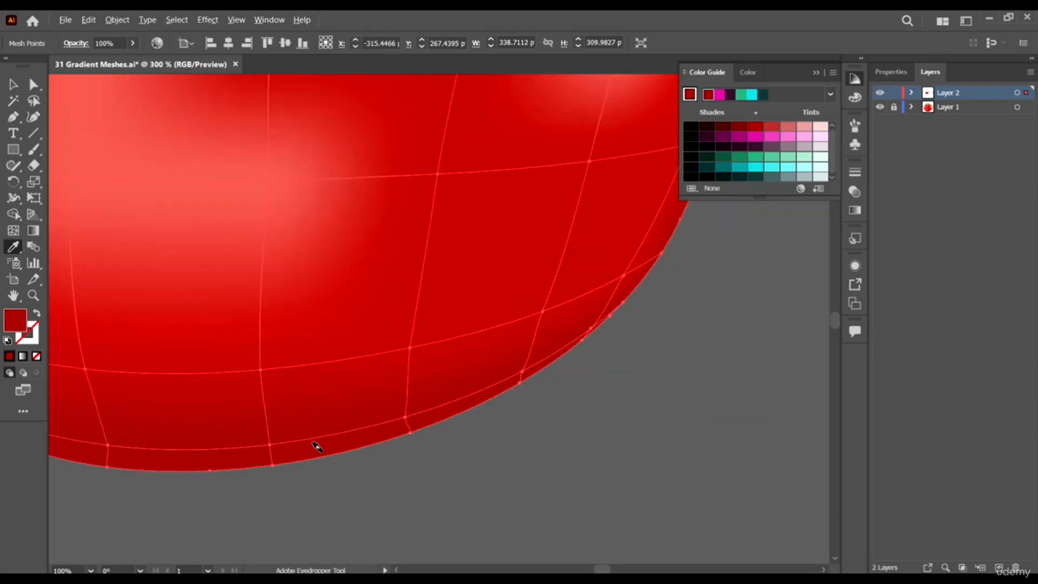
left_click(322, 440)
left_click(322, 447)
scroll(348, 420, "down", 6)
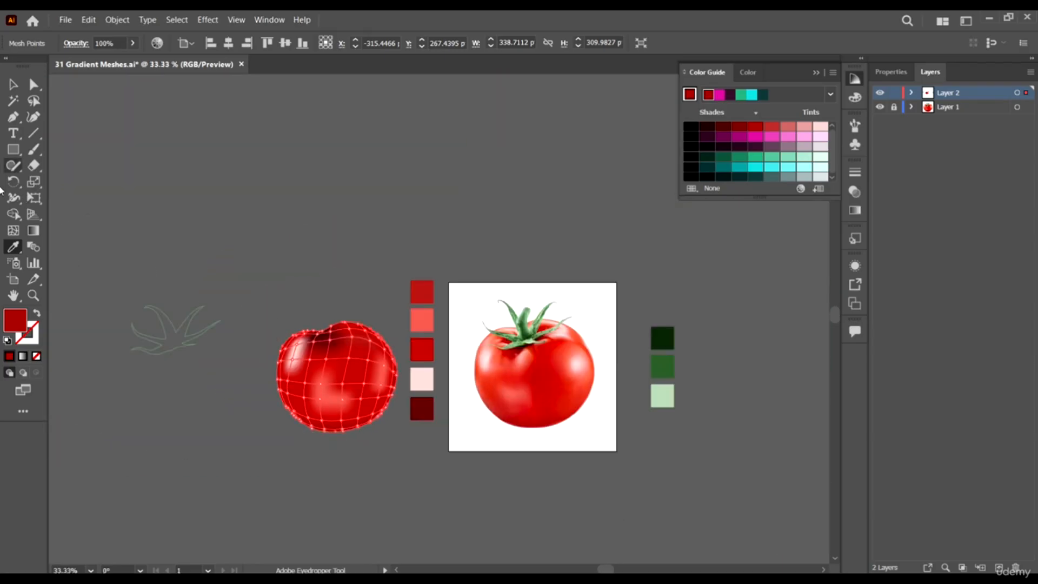
- Deselect the mesh and compare the shaded tomato with the reference photo
left_click(13, 84)
left_click(131, 163)
scroll(262, 342, "up", 2)
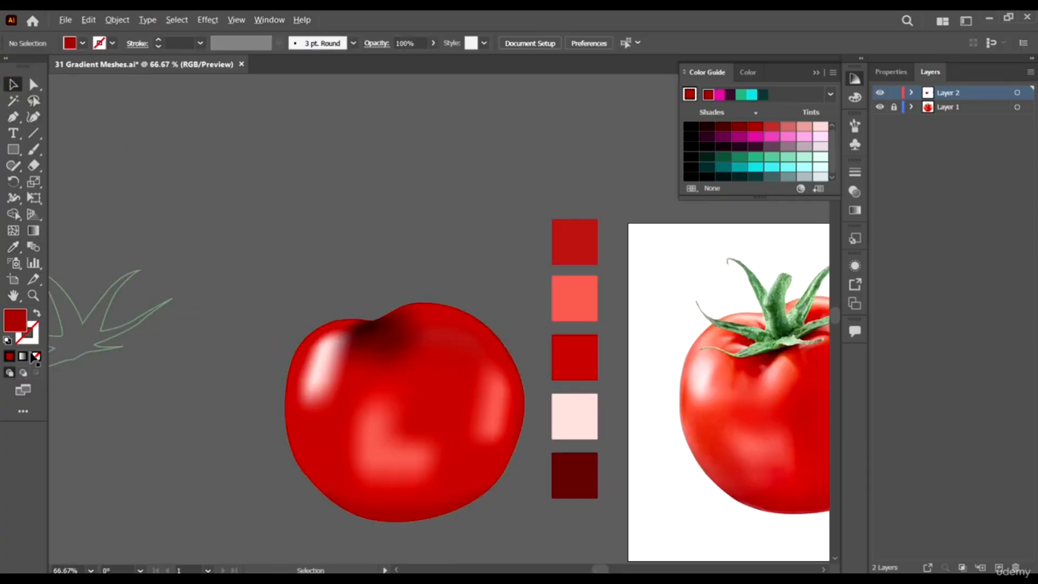
scroll(147, 309, "down", 1)
scroll(162, 301, "down", 2)
scroll(189, 296, "left", 1)
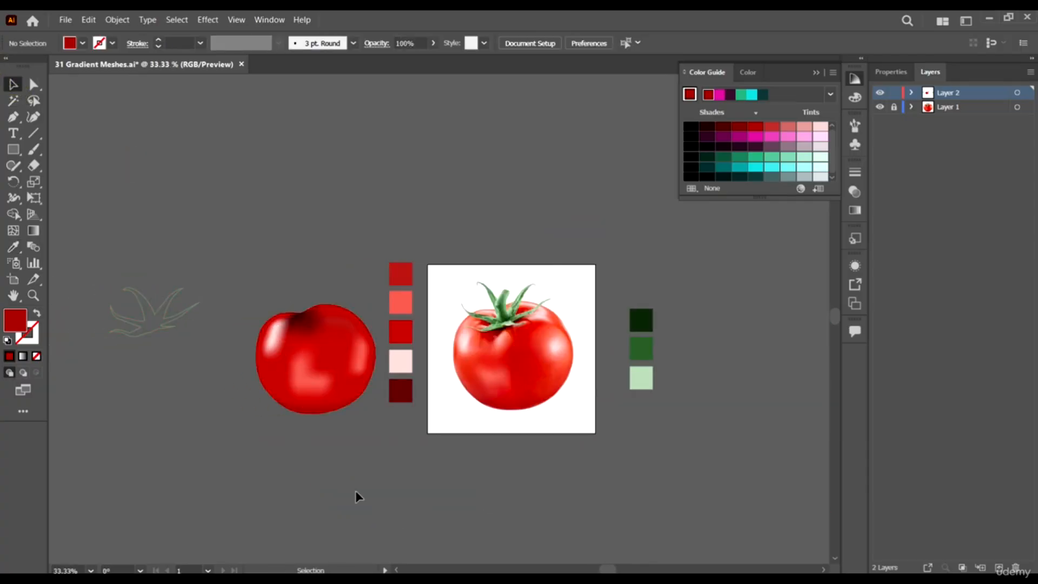
- Move the green leaf outline onto the top of the tomato, centered over its dark dip
scroll(289, 343, "up", 3)
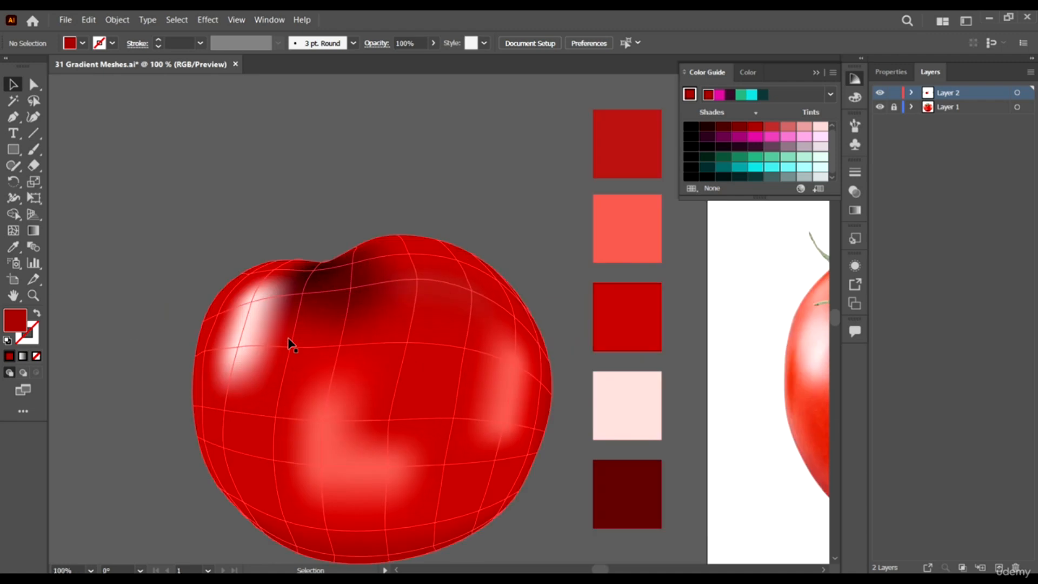
scroll(335, 324, "down", 2)
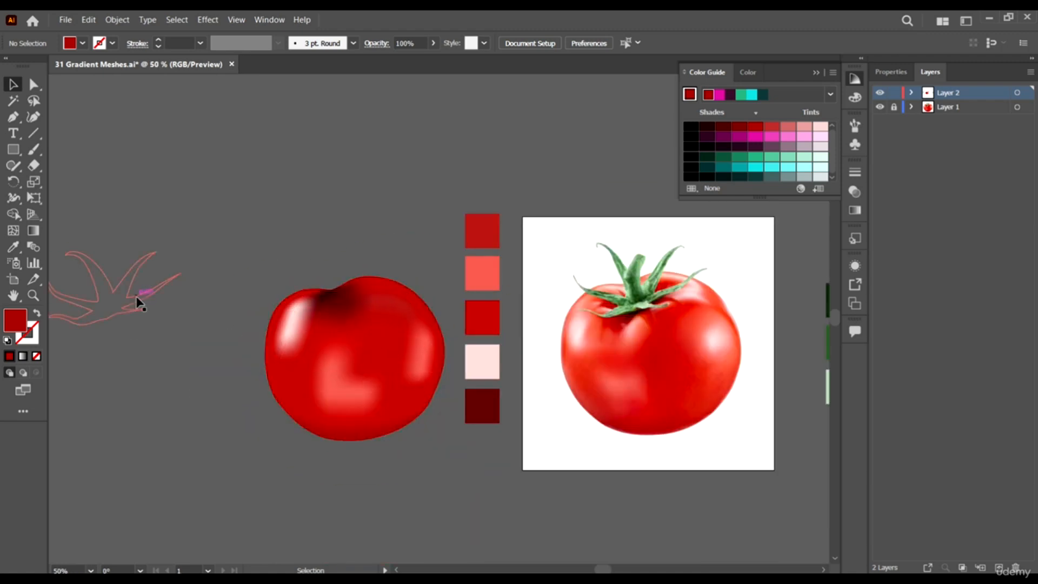
left_click_drag(139, 299, 348, 289)
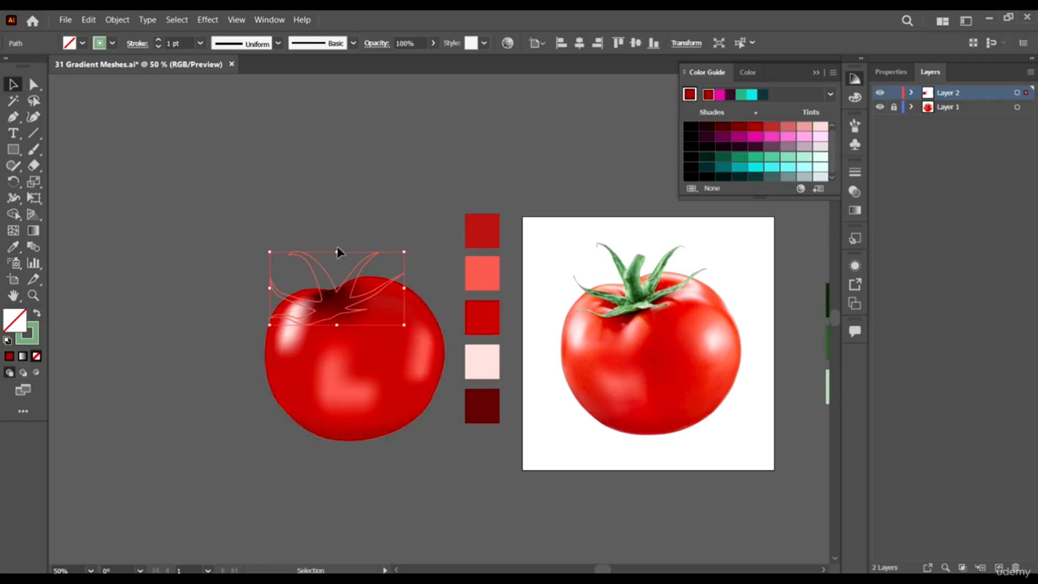
- Move the three green swatches from beside the reference photo to the empty area left of the traced tomato
scroll(212, 254, "down", 2)
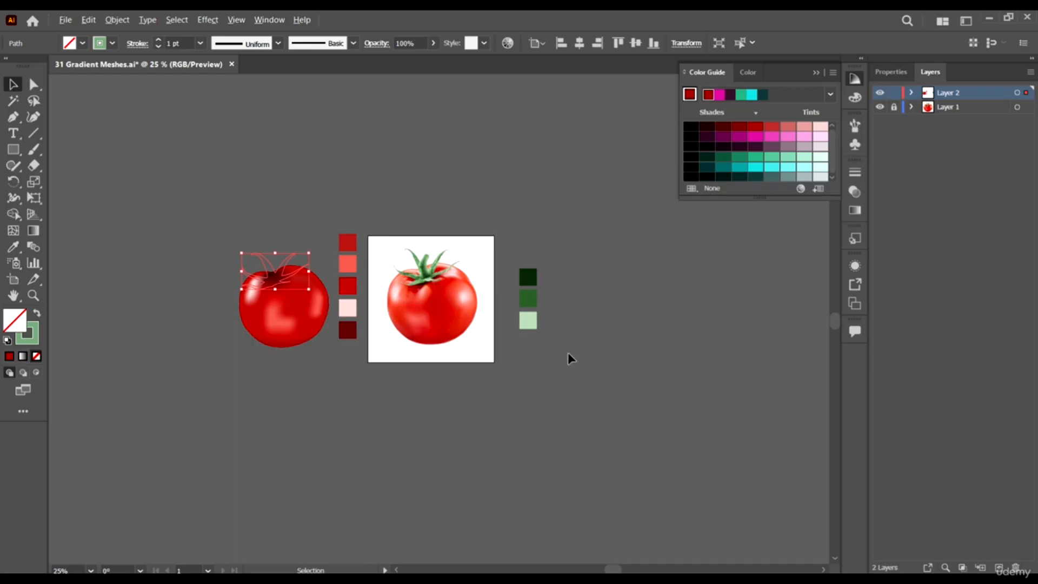
left_click_drag(517, 198, 518, 200)
left_click_drag(528, 299, 205, 328)
left_click(302, 368)
scroll(261, 255, "up", 3)
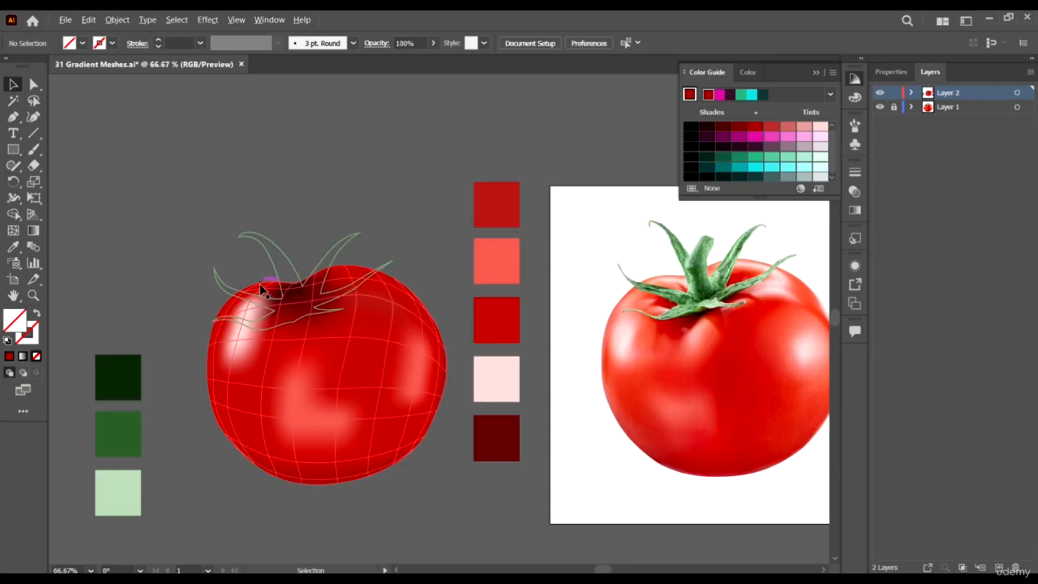
- Fill the leaf outline with the medium green swatch using the Eyedropper, and deselect it
left_click(293, 262)
scroll(292, 324, "down", 2)
key("i")
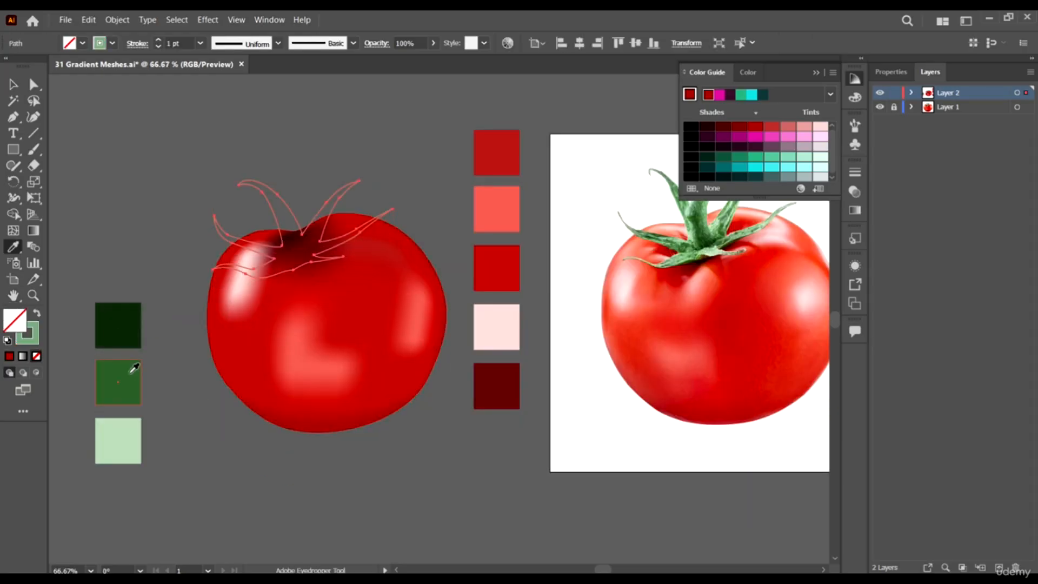
left_click(128, 374)
key("v")
left_click(275, 440)
scroll(199, 242, "down", 2)
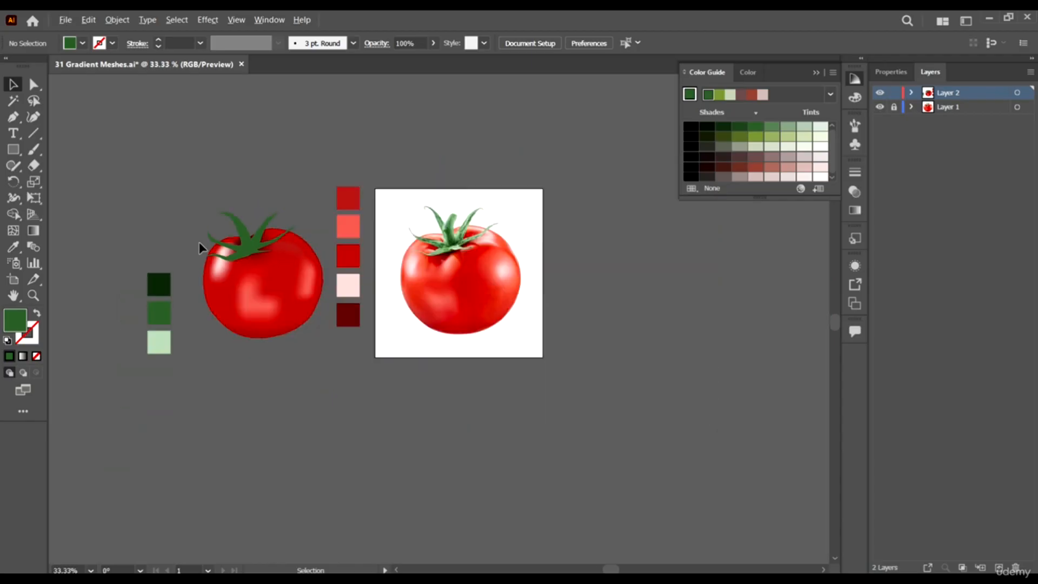
- Move the green leaf shape off the tomato into the empty space above it
scroll(224, 218, "up", 3)
left_click_drag(312, 326, 312, 321)
left_click(372, 376)
scroll(328, 358, "down", 1)
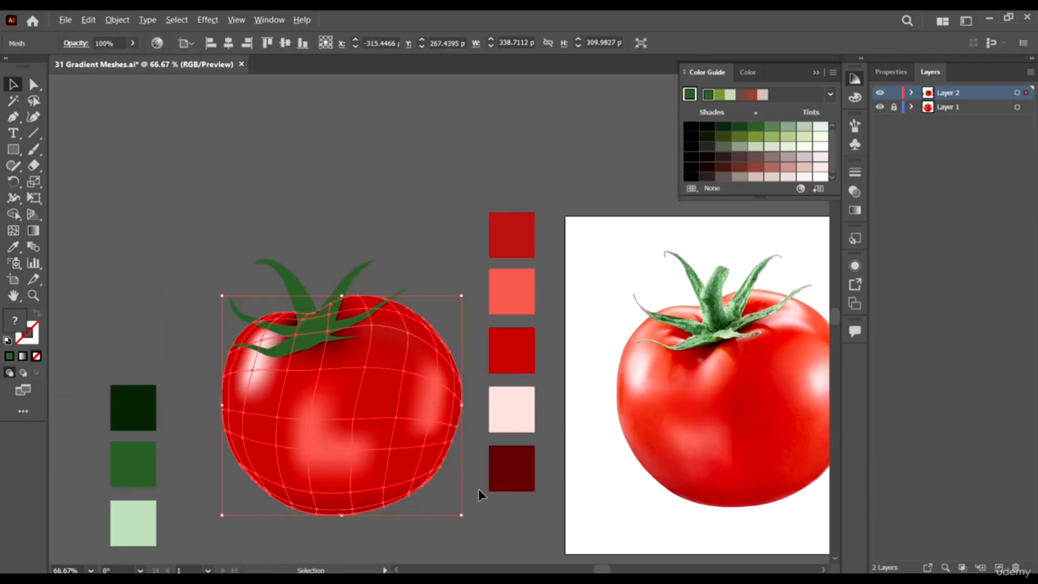
key("alt")
left_click(326, 309)
left_click_drag(326, 309, 307, 220)
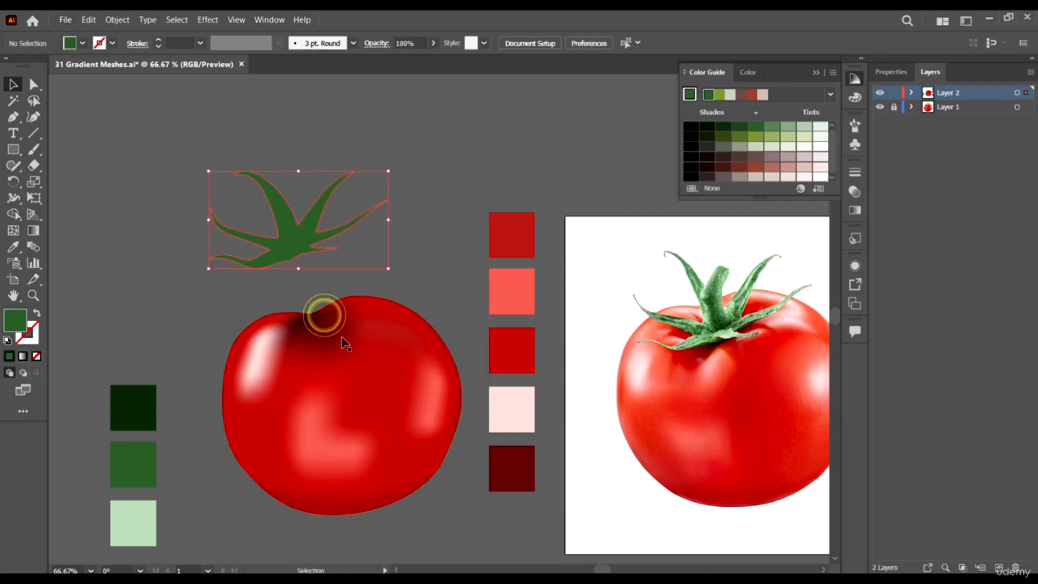
- Lasso the mesh points around the tomato's top dip and color them with the dark maroon swatch
left_click(340, 336)
left_click(34, 101)
scroll(304, 355, "up", 2)
mouse_move(295, 290)
left_mouse_down()
mouse_move(277, 311)
mouse_move(368, 285)
mouse_move(352, 284)
mouse_move(353, 309)
mouse_move(359, 283)
left_mouse_up()
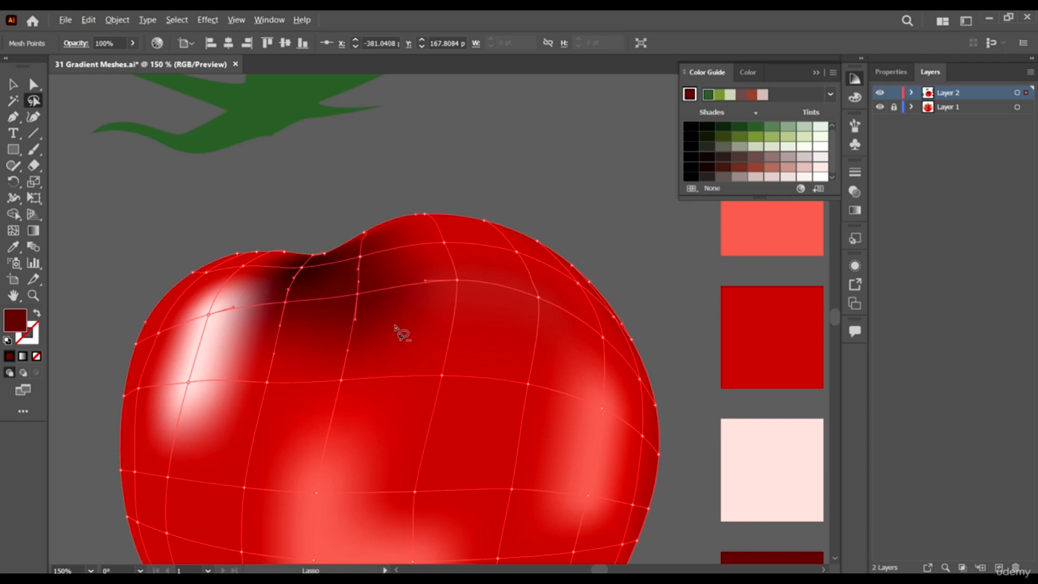
scroll(395, 326, "down", 2)
left_click(13, 247)
scroll(395, 292, "down", 2)
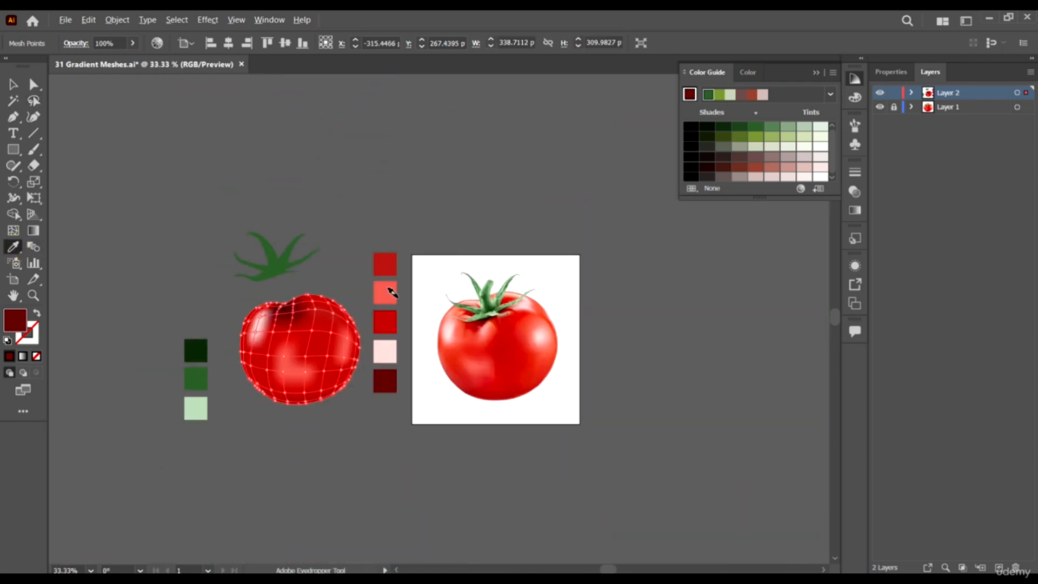
scroll(408, 440, "up", 1)
left_click(382, 418)
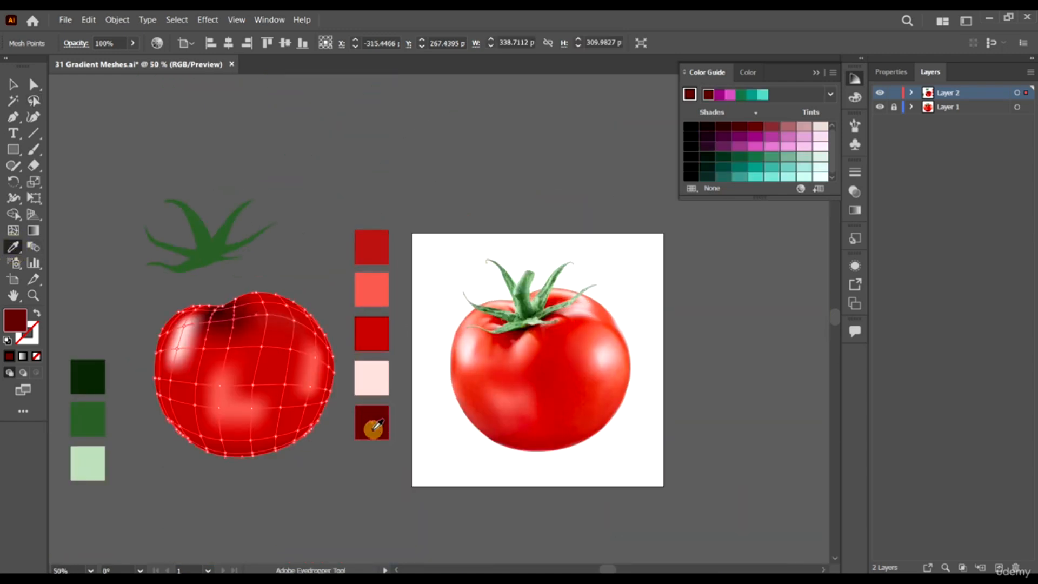
- Add mesh points below, beside and along the upper edge of the tomato's dark dip with the Mesh tool
left_click(33, 100)
scroll(232, 364, "up", 3)
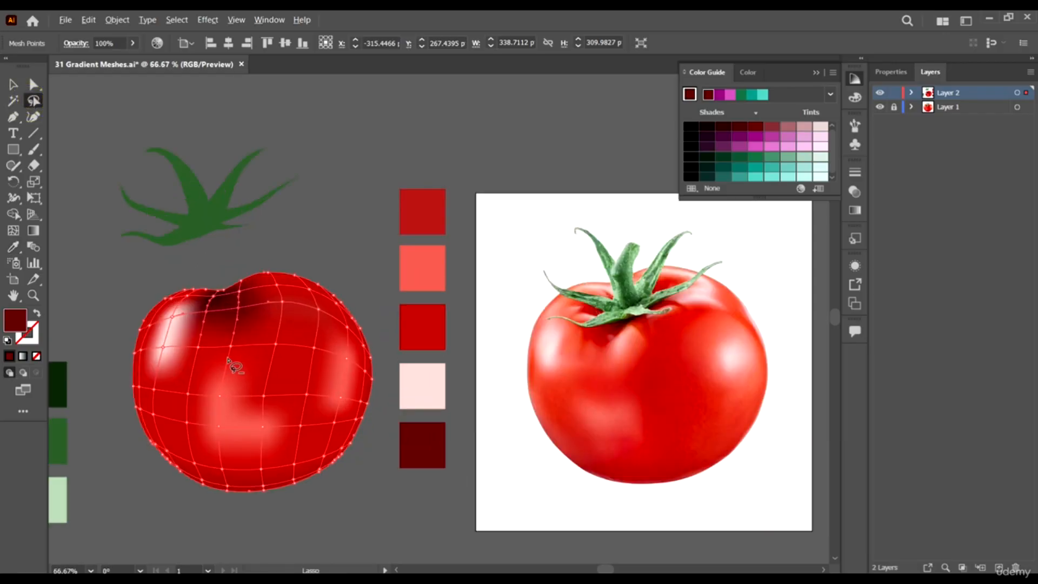
scroll(243, 283, "down", 2)
scroll(221, 292, "left", 2)
scroll(167, 278, "up", 1)
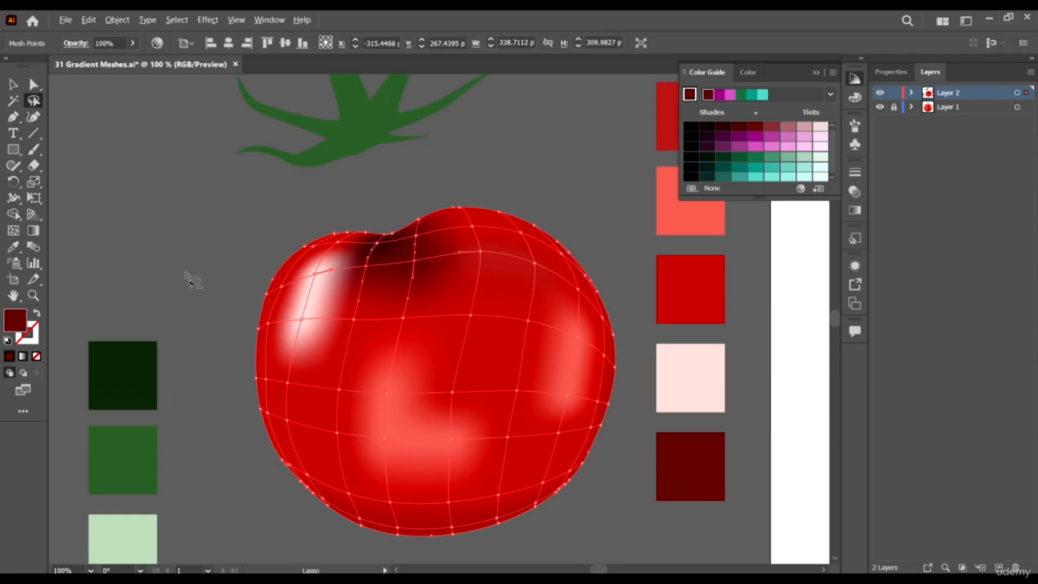
left_click(13, 230)
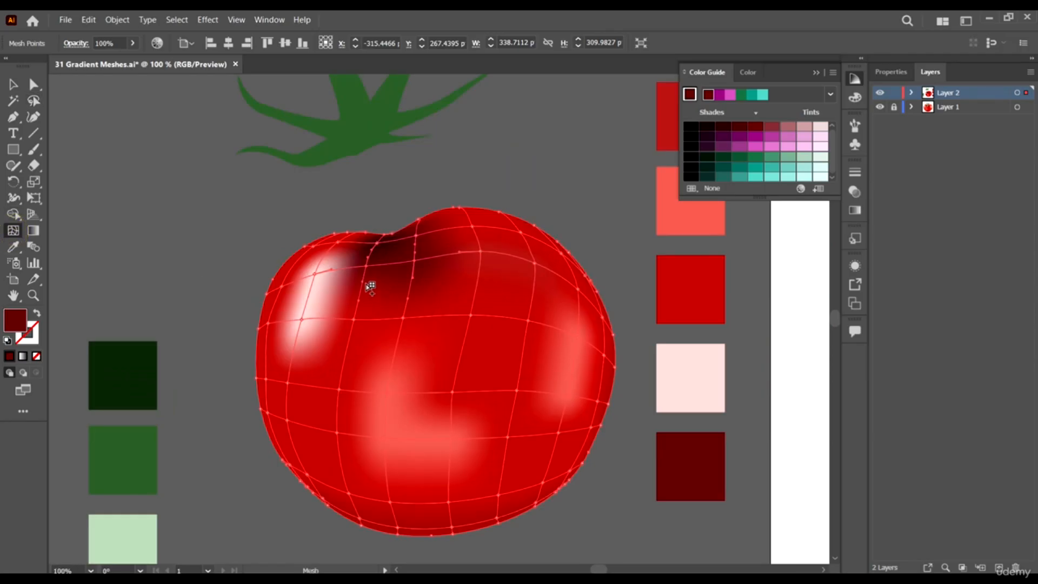
left_click(414, 293)
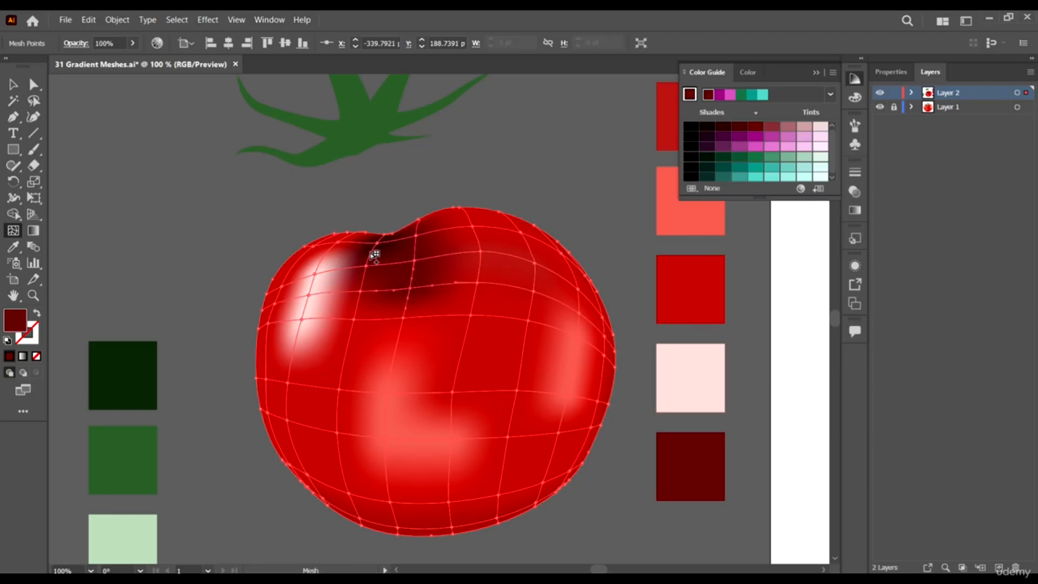
left_click(363, 243)
left_click(449, 226)
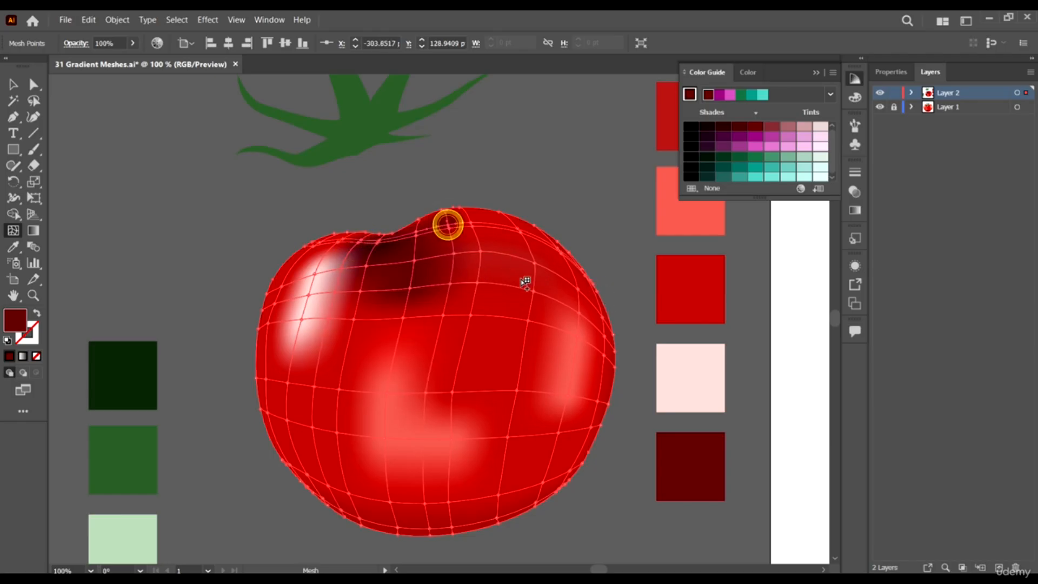
scroll(414, 203, "up", 3)
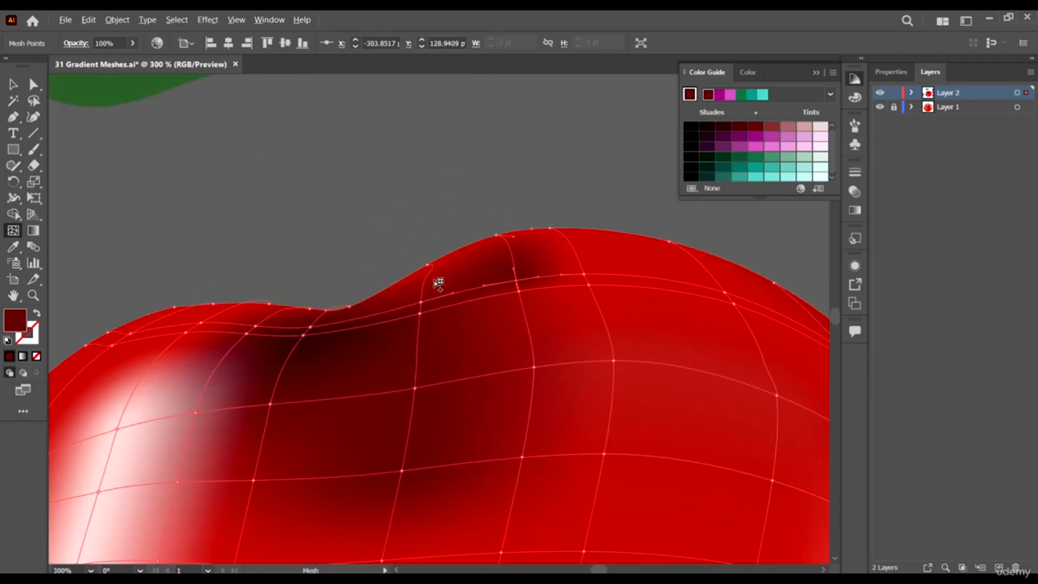
left_click(423, 280)
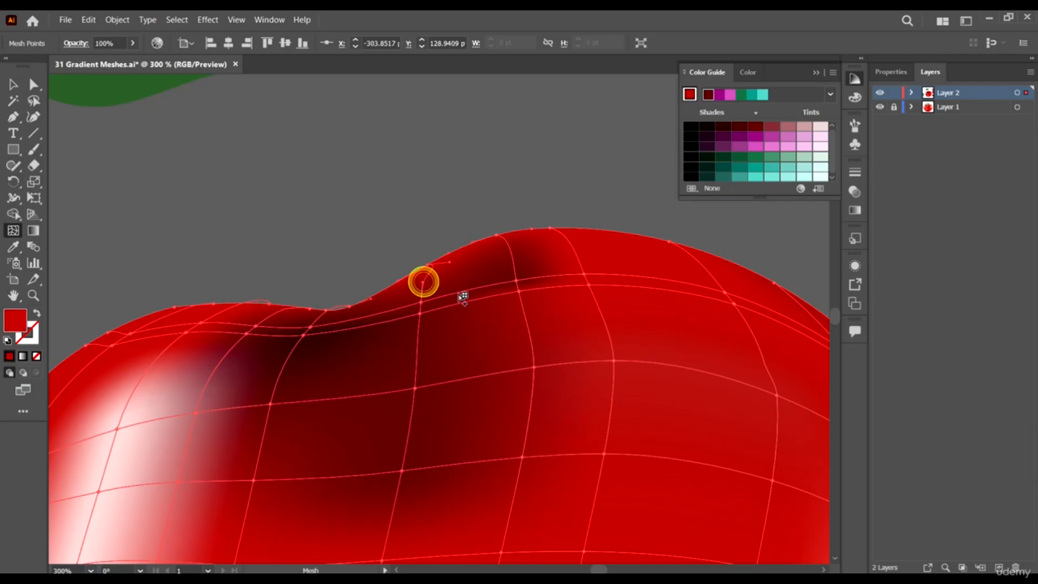
left_click(428, 274)
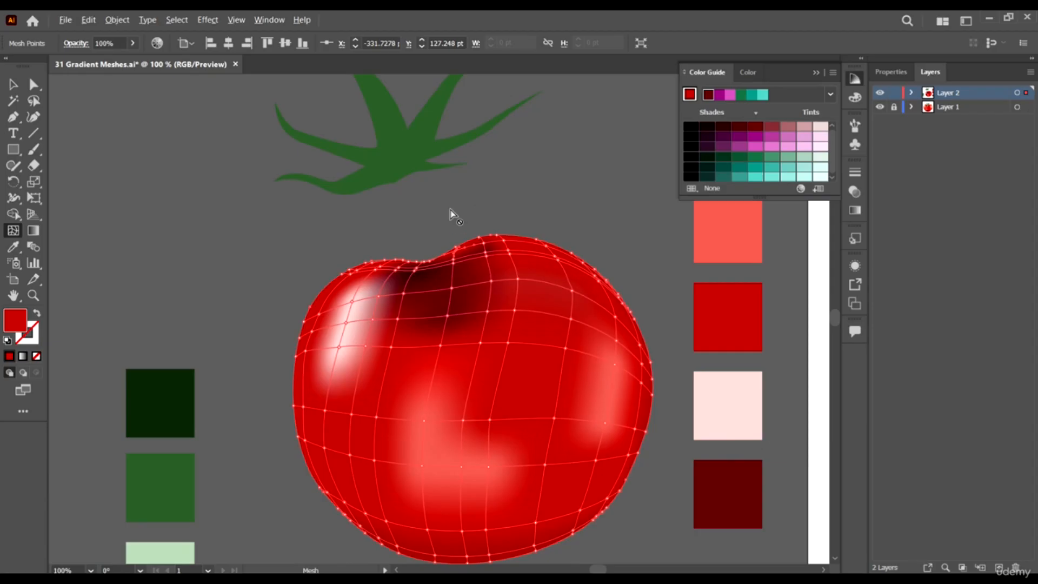
- Lasso the new mesh point on the dip's upper right edge and color it with the dark maroon swatch
left_click(33, 100)
scroll(409, 269, "up", 1)
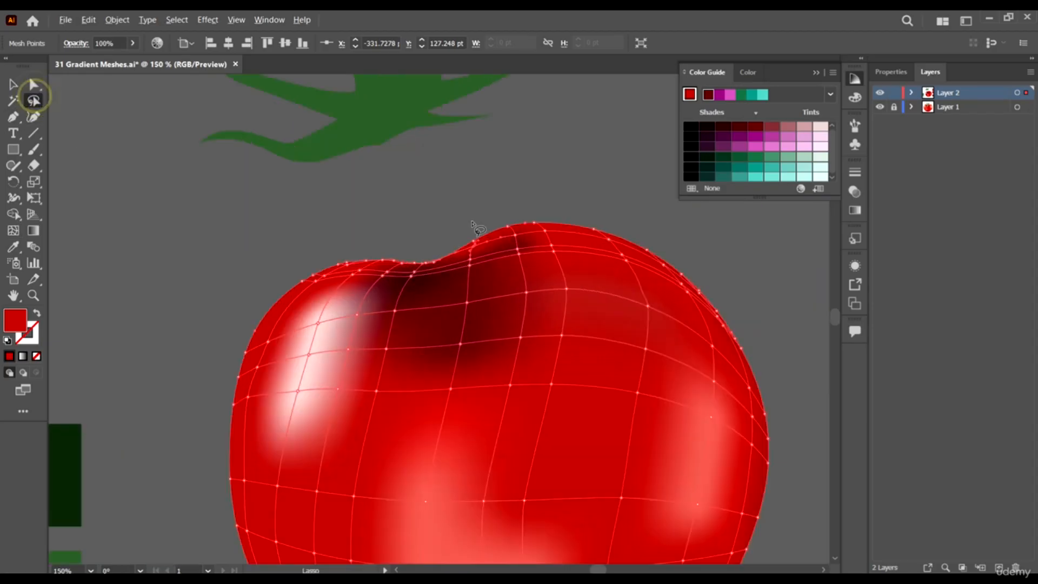
mouse_move(495, 221)
left_mouse_down()
mouse_move(431, 231)
mouse_move(432, 275)
mouse_move(485, 283)
mouse_move(494, 219)
left_mouse_up()
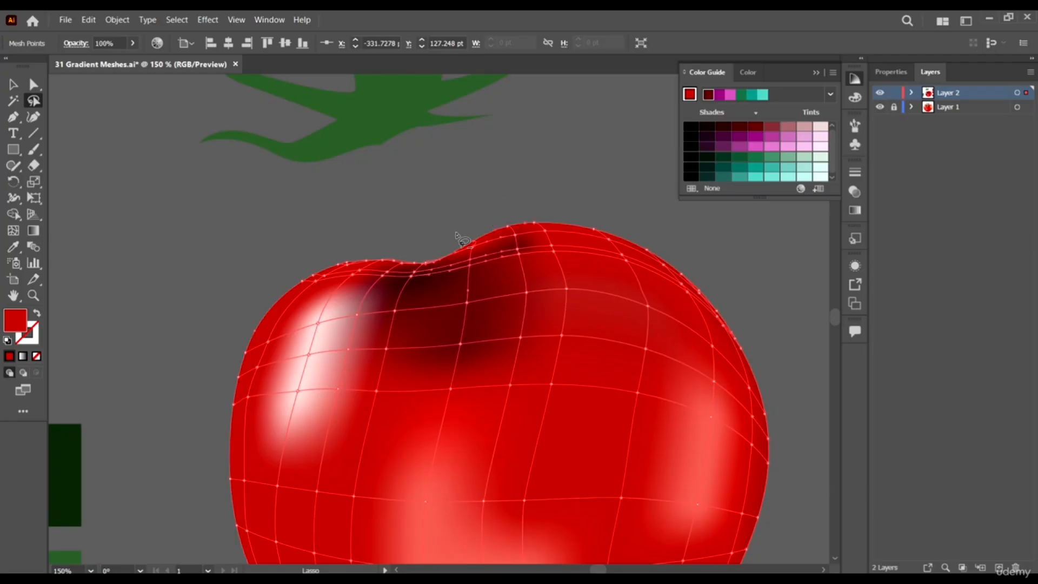
scroll(472, 232, "down", 3)
key("i")
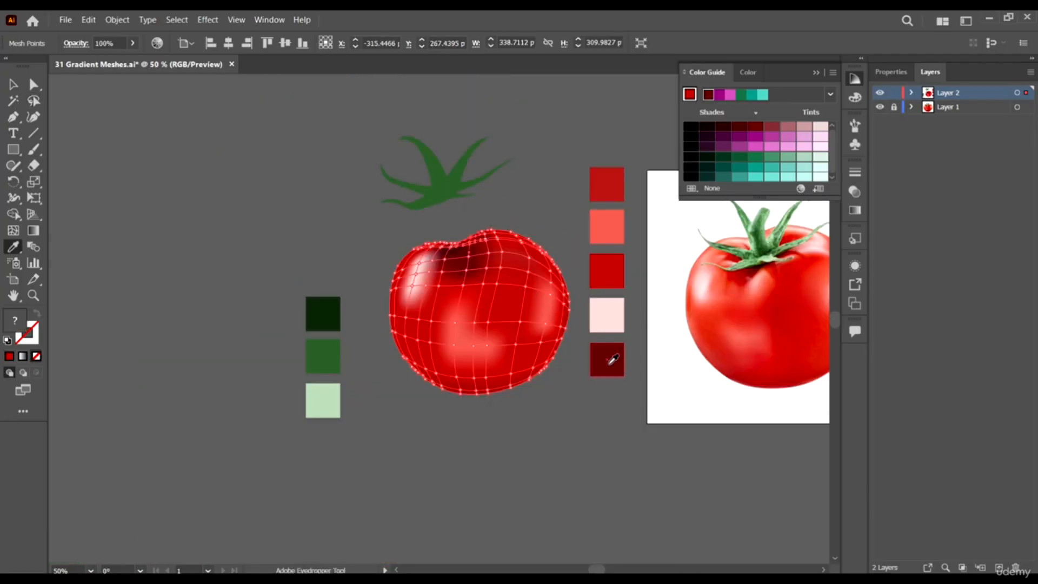
left_click(608, 360)
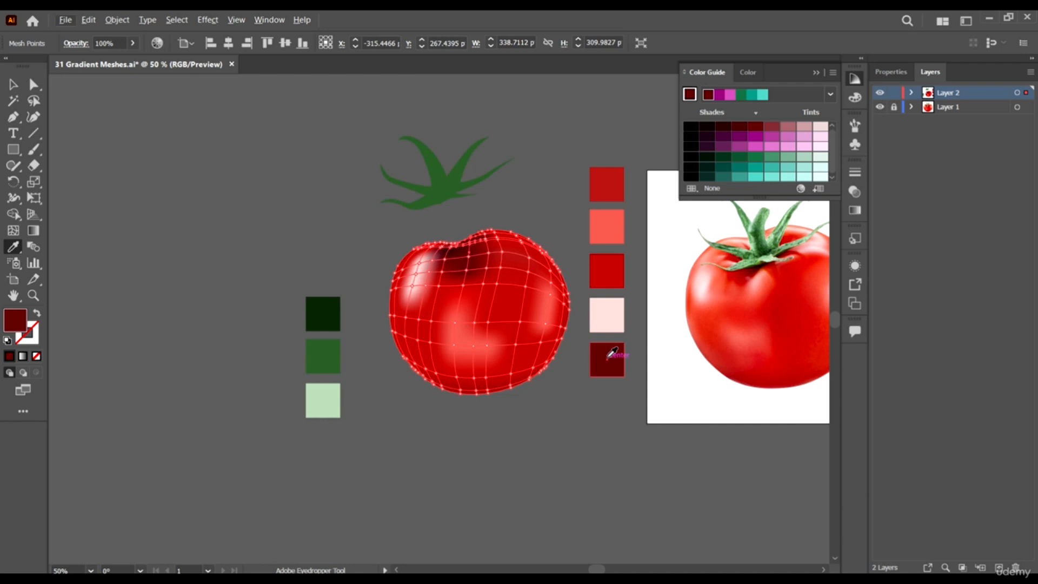
- Lasso the mesh points running along the top of the dip and sample the dark maroon swatch for them
scroll(530, 230, "up", 3)
left_click(32, 101)
scroll(235, 276, "up", 1)
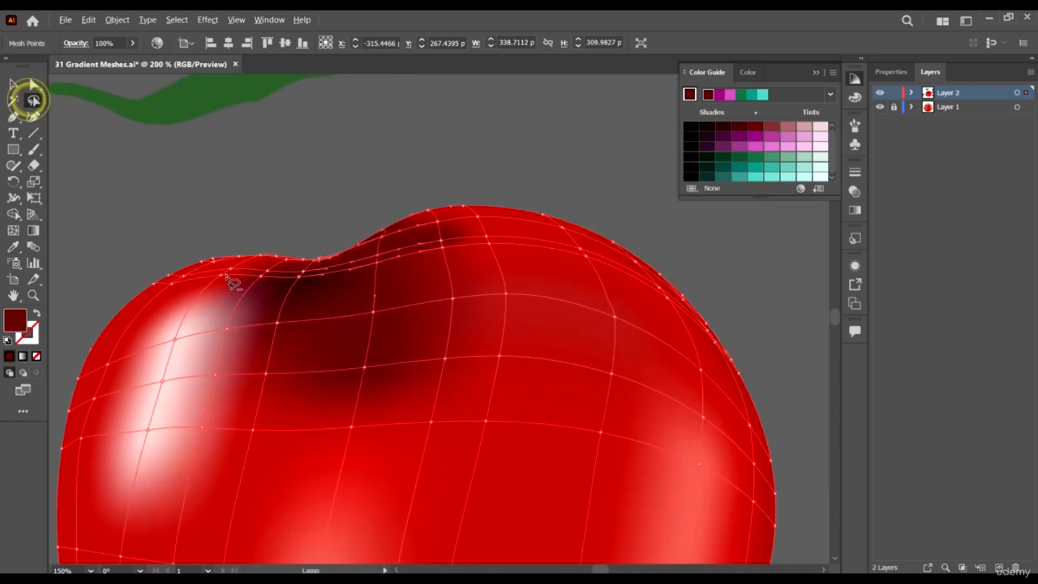
mouse_move(388, 272)
left_mouse_down()
mouse_move(326, 269)
mouse_move(386, 299)
mouse_move(382, 285)
mouse_move(334, 266)
left_mouse_up()
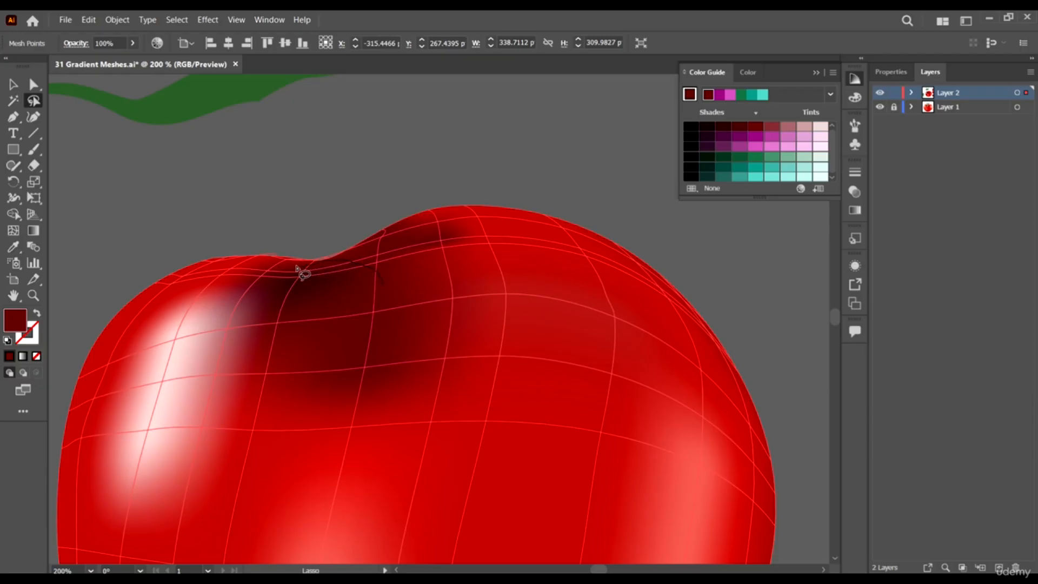
left_click_drag(389, 280, 390, 283)
scroll(398, 289, "down", 2)
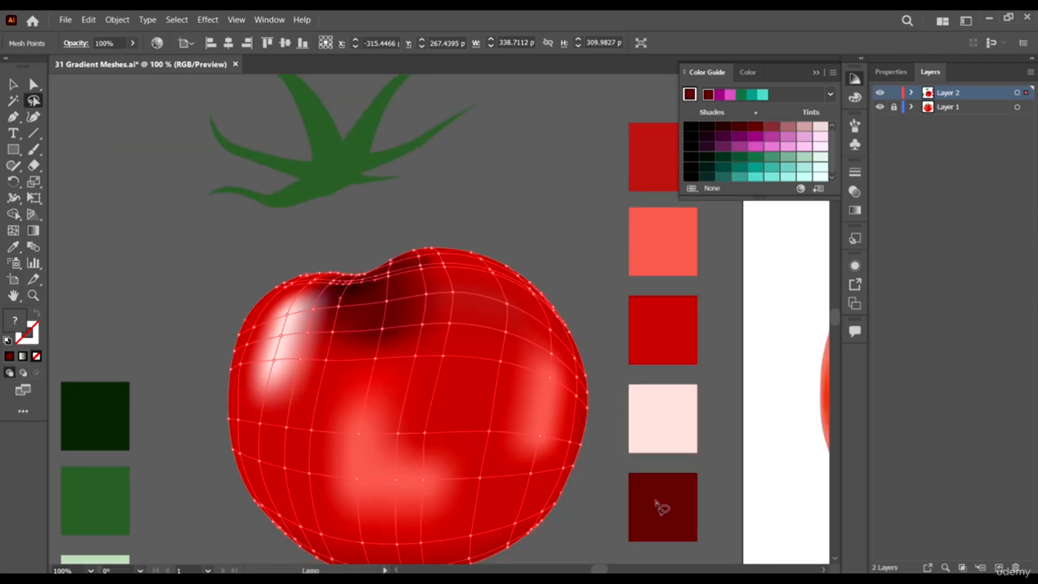
scroll(703, 449, "down", 2)
key("i")
left_click(682, 467)
left_click(671, 470)
- Darken the selected dip points to a near-black red in the Color Picker, and deselect the mesh
double_click(15, 319)
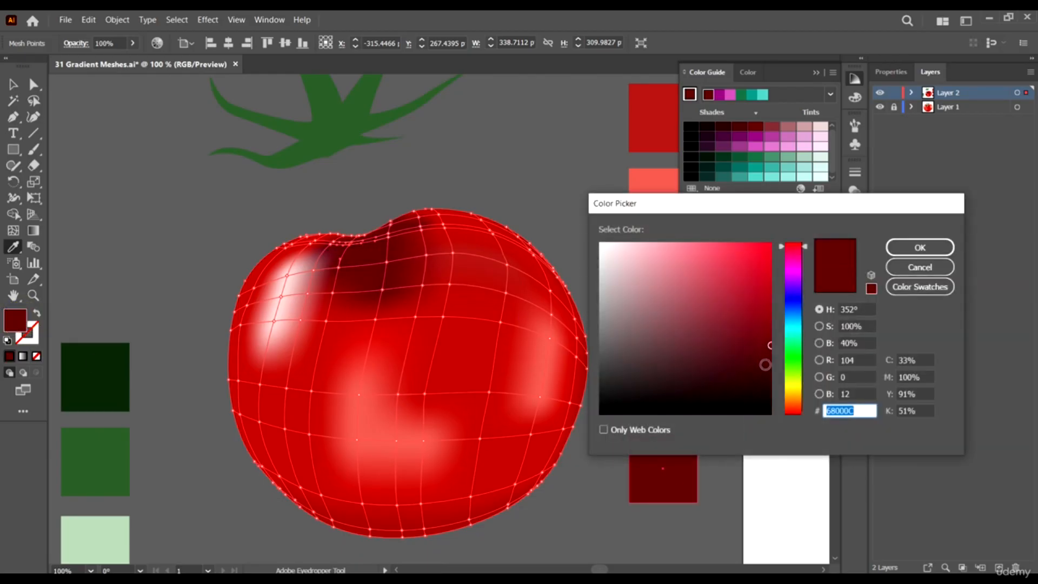
left_click(765, 364)
left_click(905, 250)
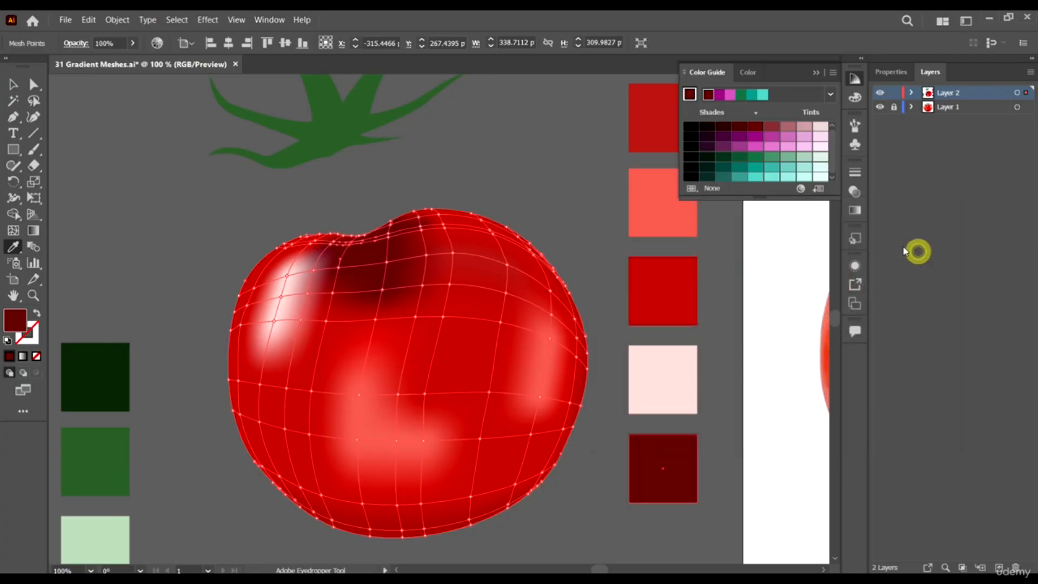
scroll(338, 231, "up", 2)
left_click(34, 86)
left_click(95, 171)
scroll(491, 219, "down", 5)
scroll(644, 354, "up", 1)
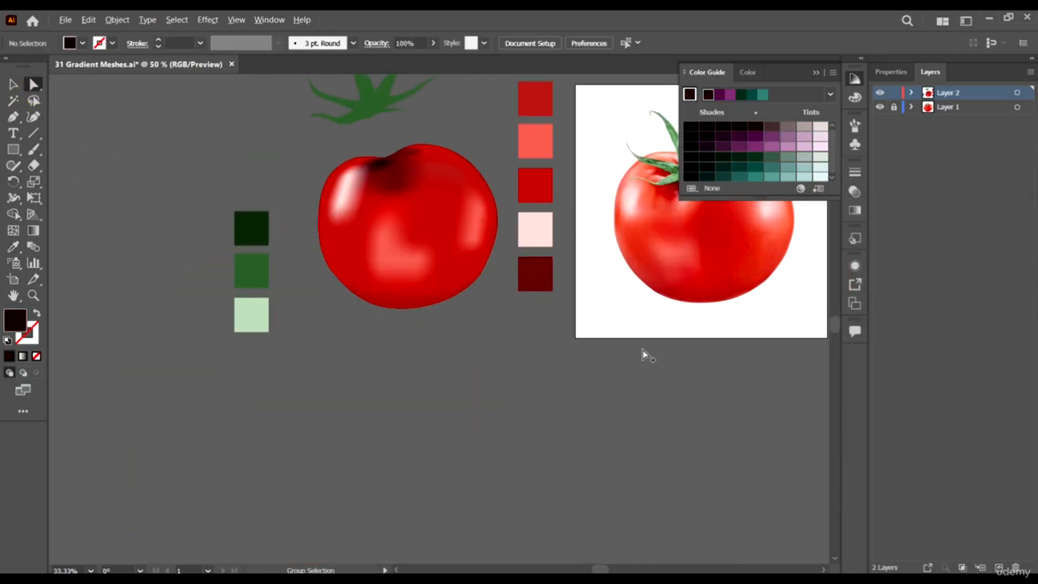
left_click_drag(584, 355, 551, 424)
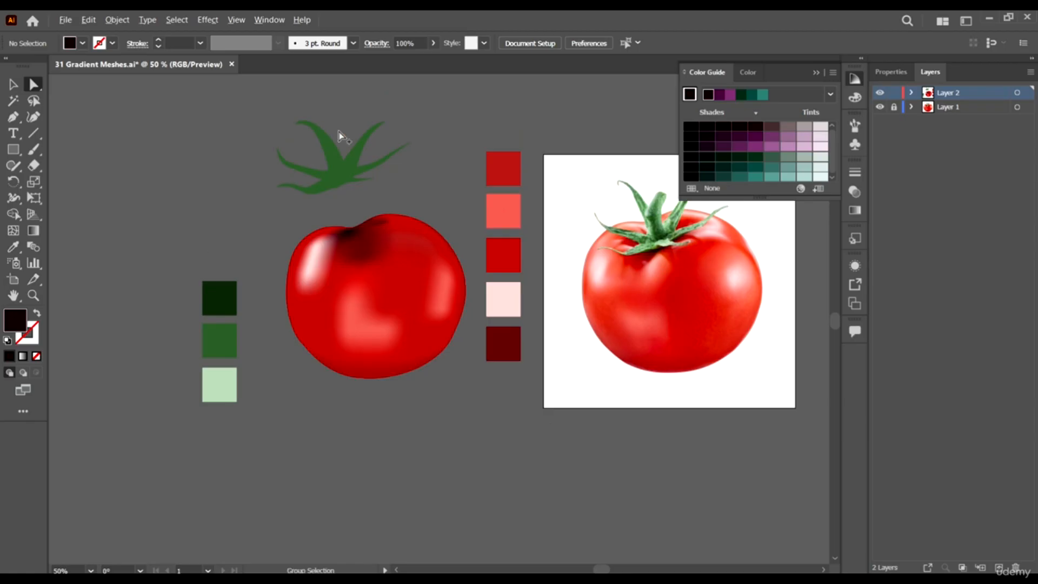
- Move the green leaf shape back onto the tomato so that it covers the dark dip, and deselect it
scroll(340, 136, "up", 1)
left_click_drag(351, 190, 359, 238)
scroll(368, 236, "up", 3)
left_click(355, 186)
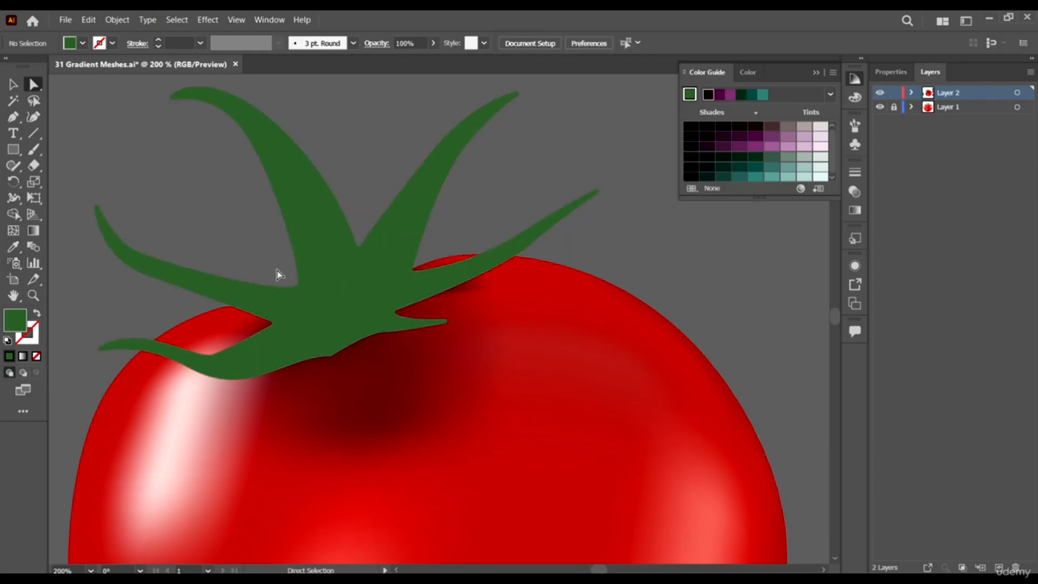
- Select the green leaf shape and add a mesh point at its lower edge with the Mesh tool
left_click(334, 271)
left_click(13, 231)
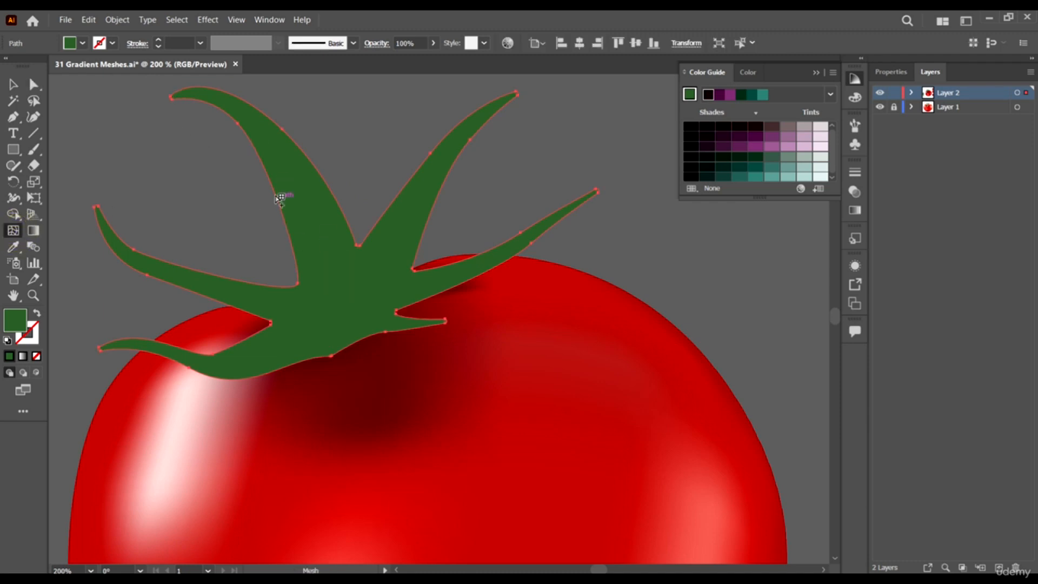
left_click(314, 358)
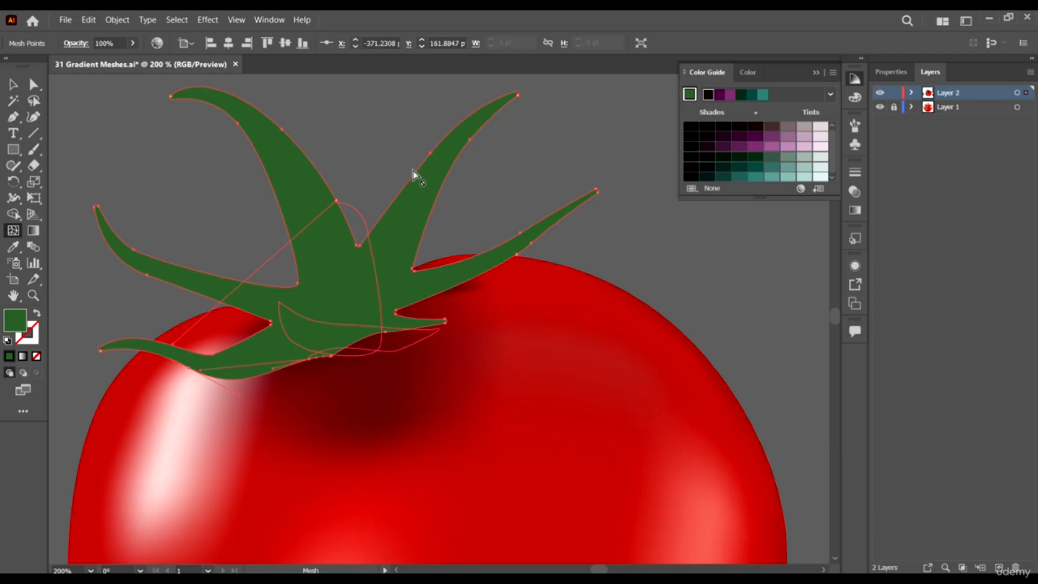
- Inspect the mesh lines running through and outside the leaf shape, from its base to the leaf tips
scroll(378, 202, "down", 1)
scroll(317, 165, "up", 4)
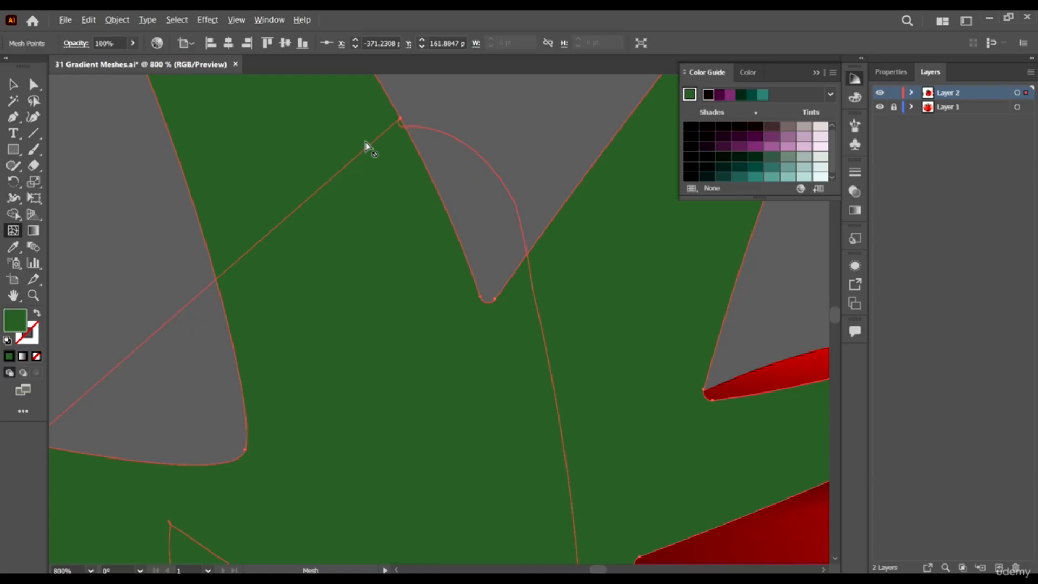
scroll(366, 139, "down", 3)
scroll(379, 131, "up", 3)
scroll(355, 166, "down", 2)
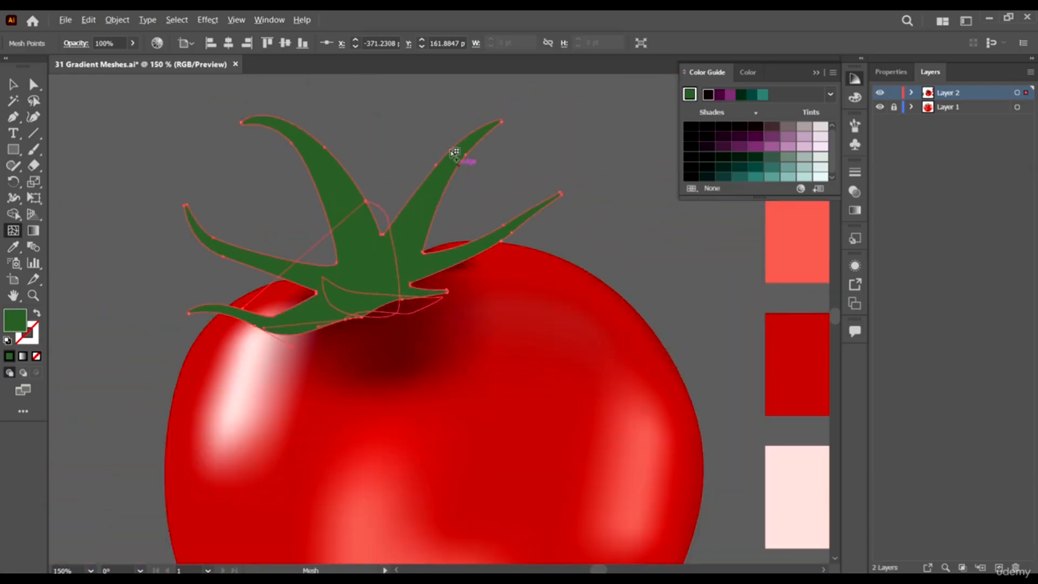
scroll(346, 211, "down", 3)
scroll(381, 196, "up", 4)
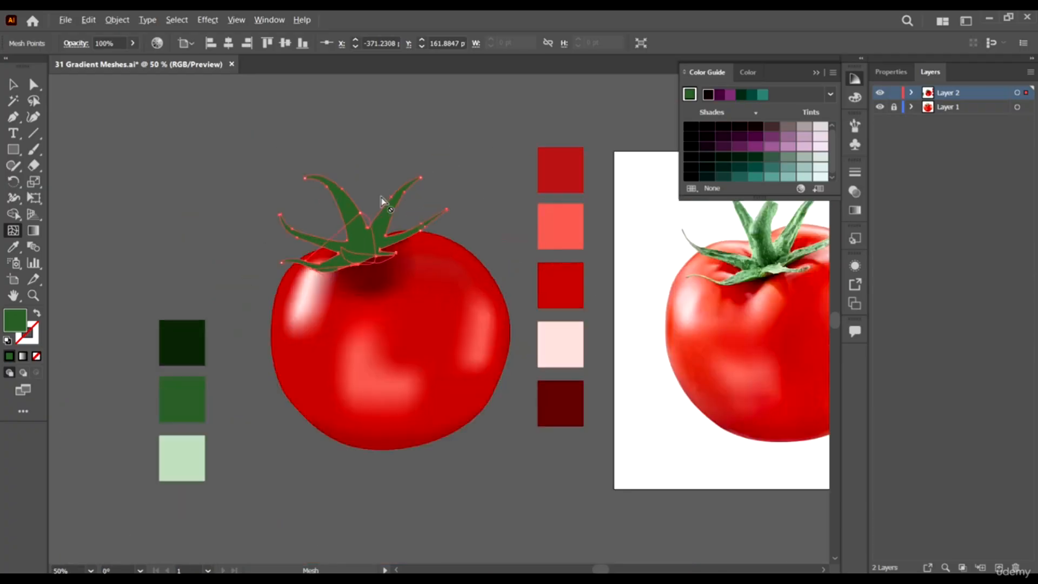
scroll(441, 225, "up", 2)
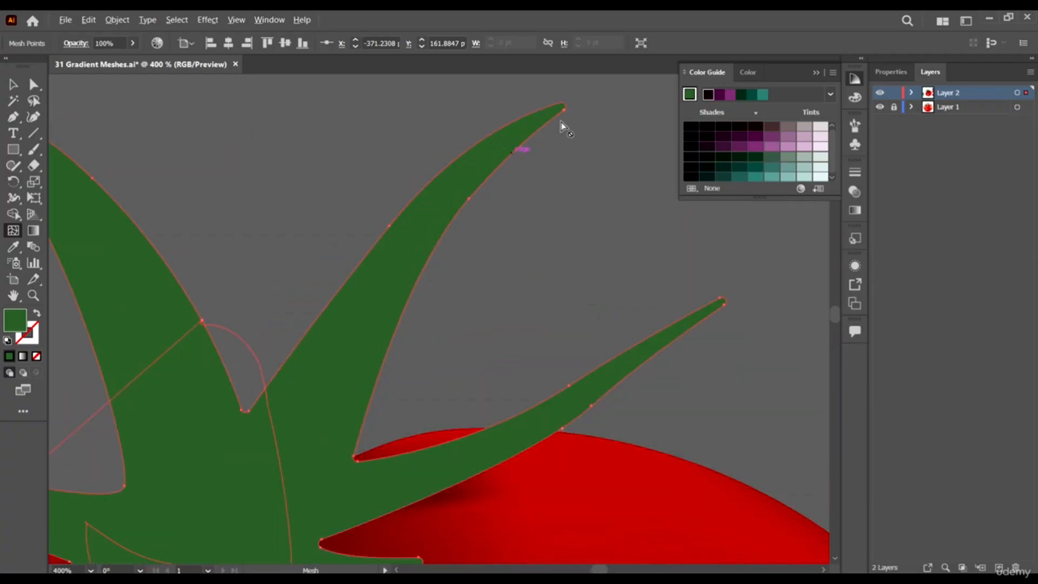
- Add mesh points on the edges of the upper-right, right, upper-left and left leaves with the Mesh tool
left_click(419, 283)
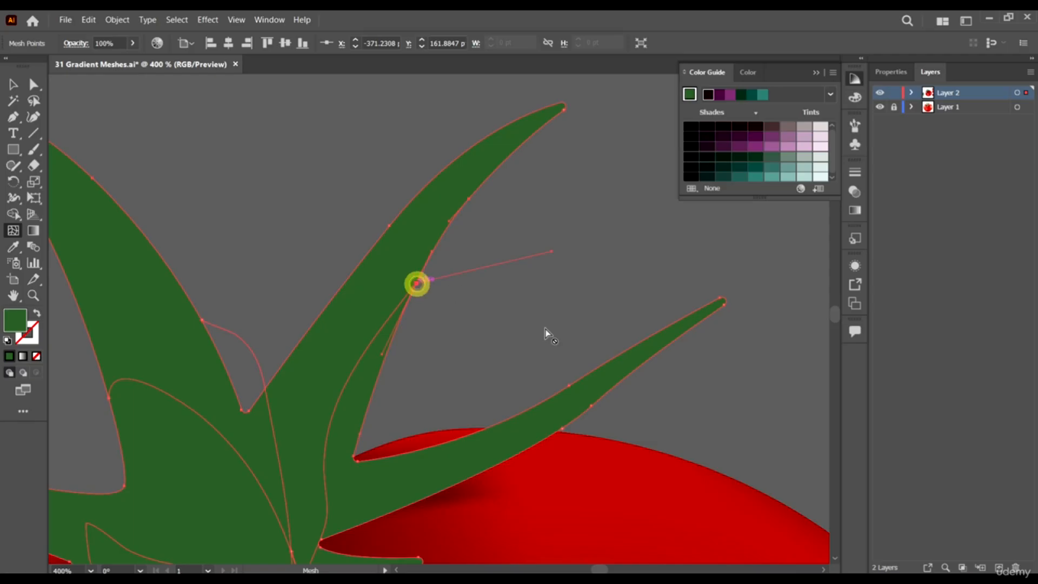
scroll(284, 273, "down", 2)
left_click(449, 329)
left_click(166, 244)
scroll(335, 336, "down", 3)
scroll(262, 343, "up", 3)
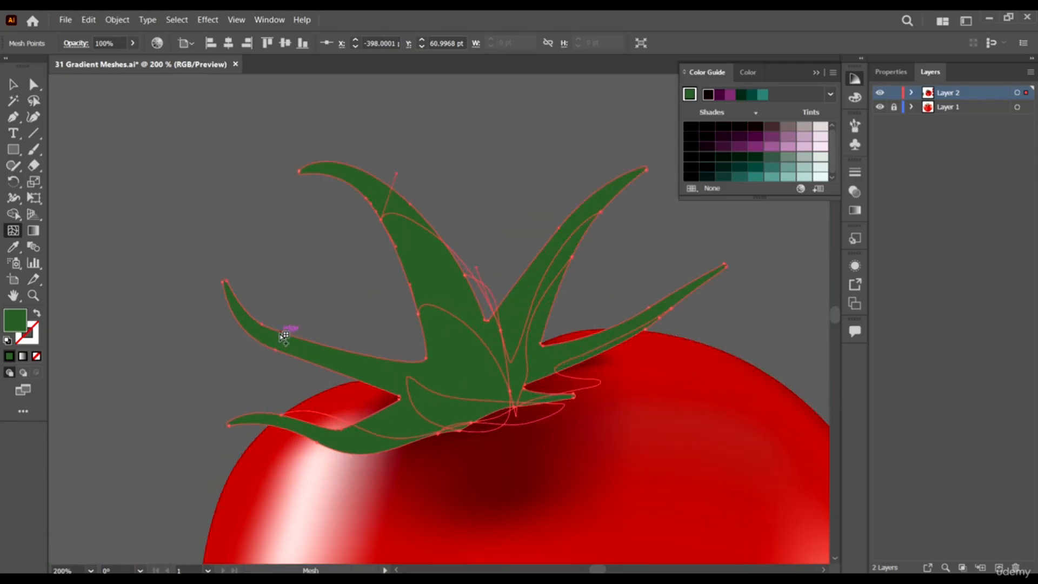
left_click(281, 332)
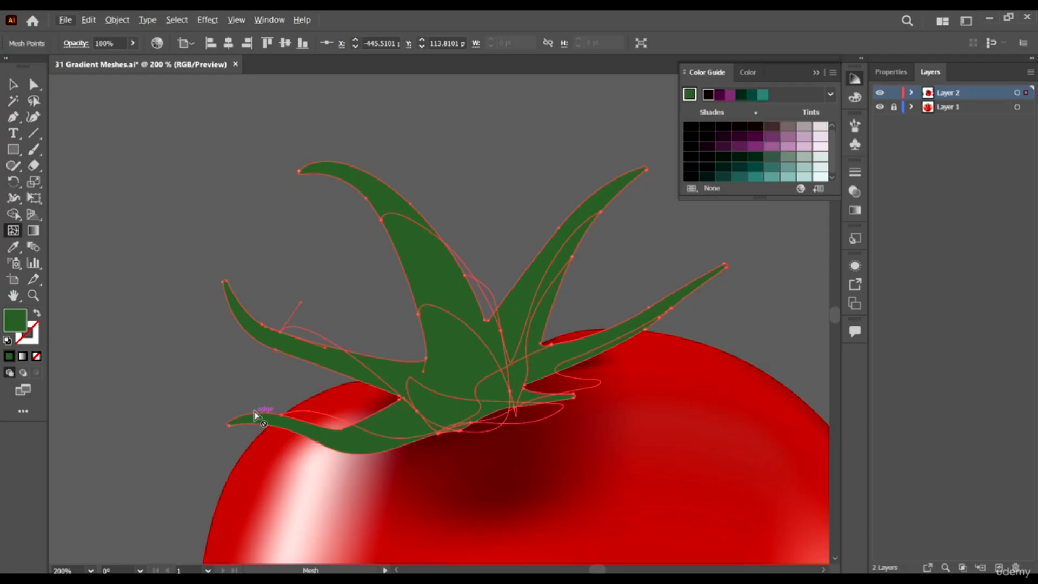
- Adjust the mesh handles to straighten the lines entering the left and upper-left leaves, and add a mesh point at the upper-left leaf's tip
scroll(314, 318, "up", 2)
left_click_drag(286, 294, 284, 382)
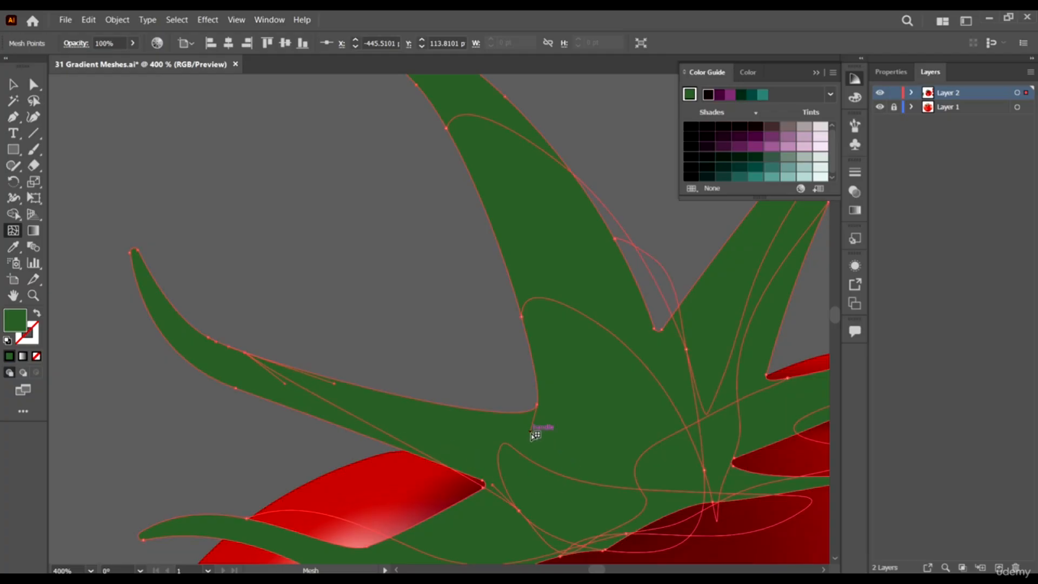
left_click(522, 317)
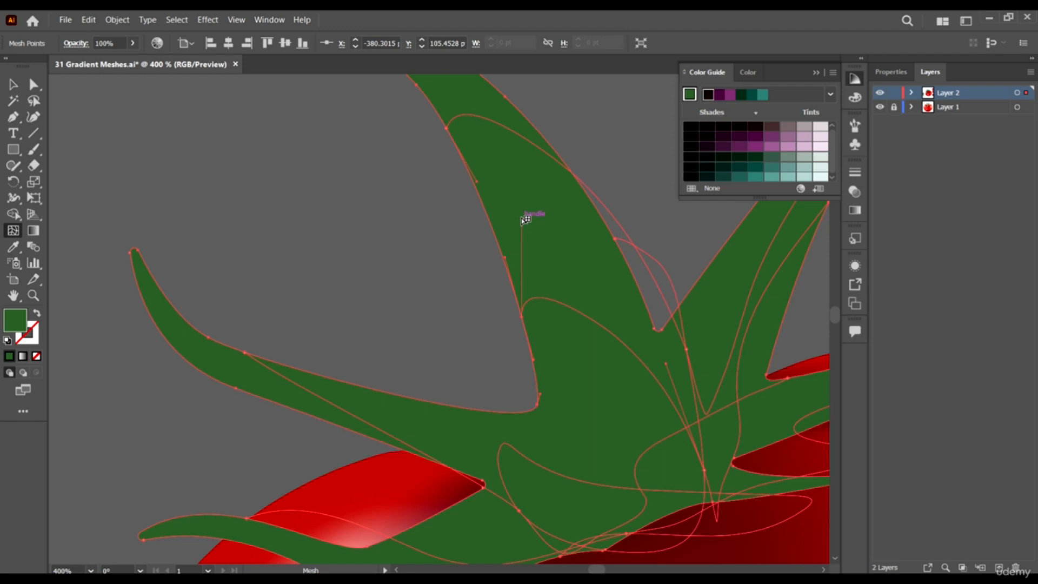
left_click_drag(522, 218, 579, 316)
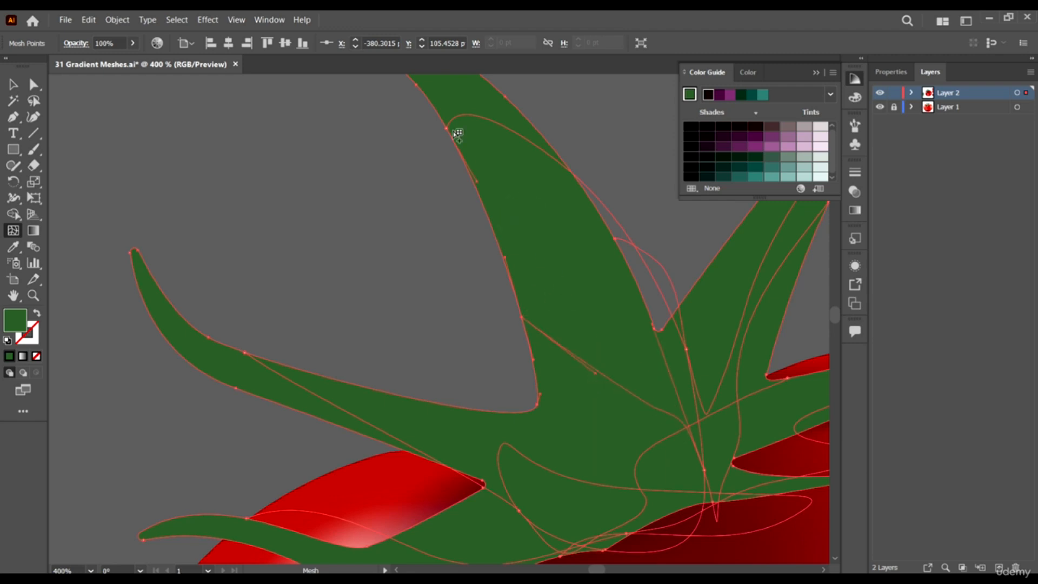
scroll(349, 149, "up", 3)
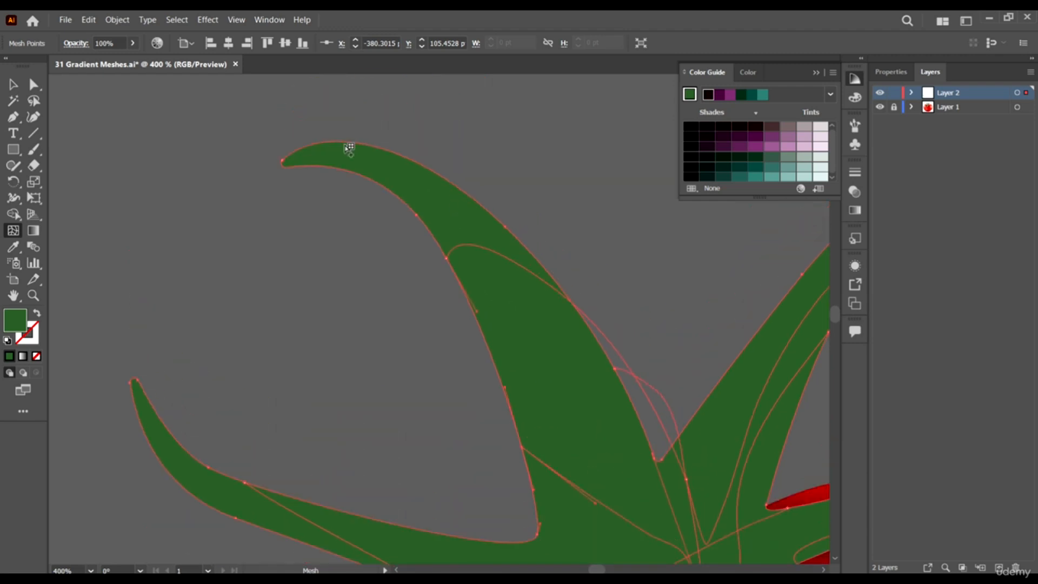
left_click(285, 165)
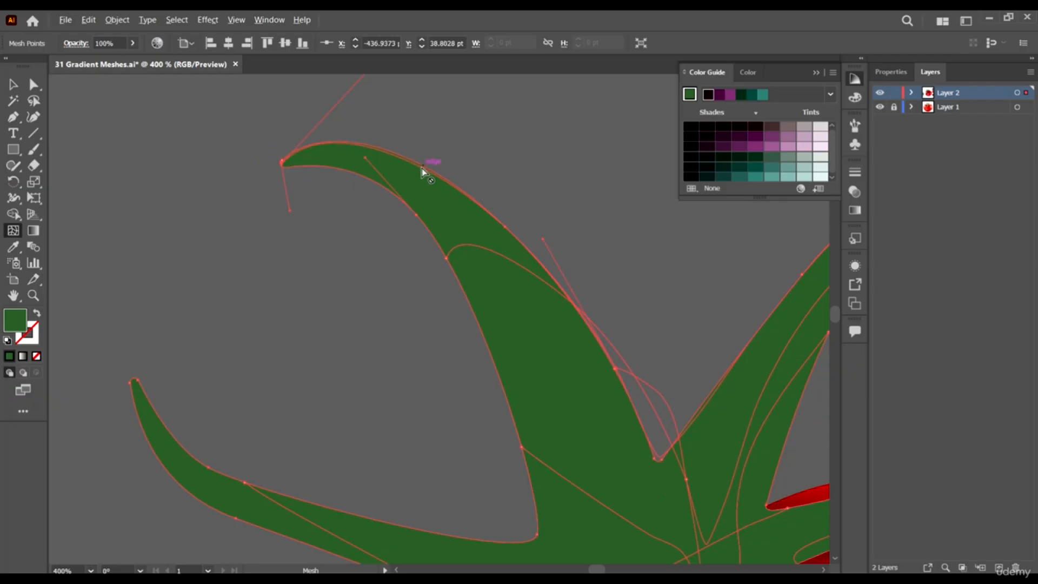
- Reshape the lowest left leaf's mesh line with its handle to follow the leaf, and add another mesh point near the leaf base
scroll(529, 301, "down", 4)
scroll(617, 282, "up", 3)
scroll(589, 342, "down", 2)
scroll(425, 442, "up", 1)
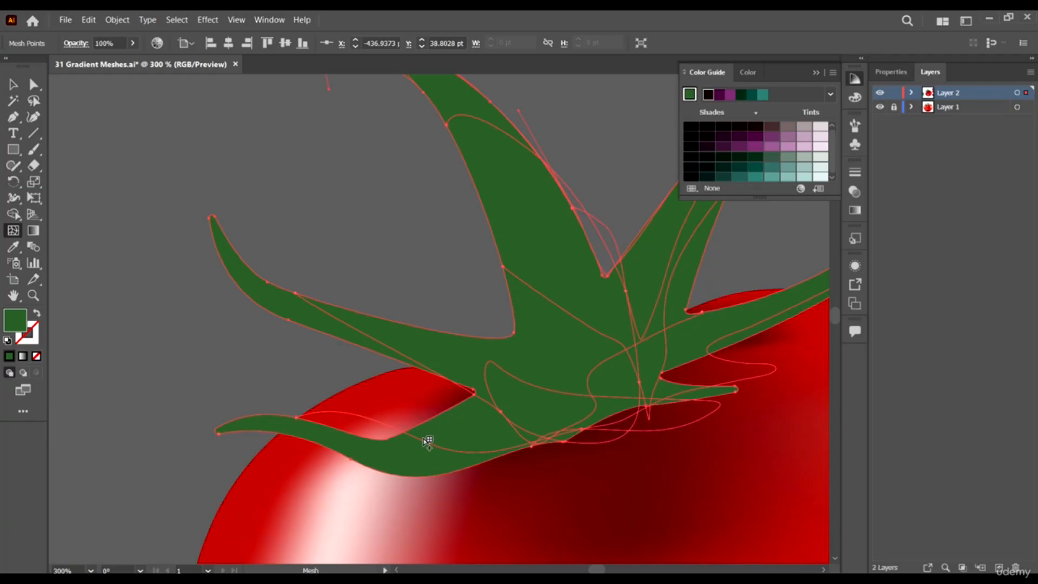
left_click(299, 419)
mouse_move(403, 385)
left_mouse_down()
mouse_move(400, 416)
mouse_move(369, 431)
left_mouse_up()
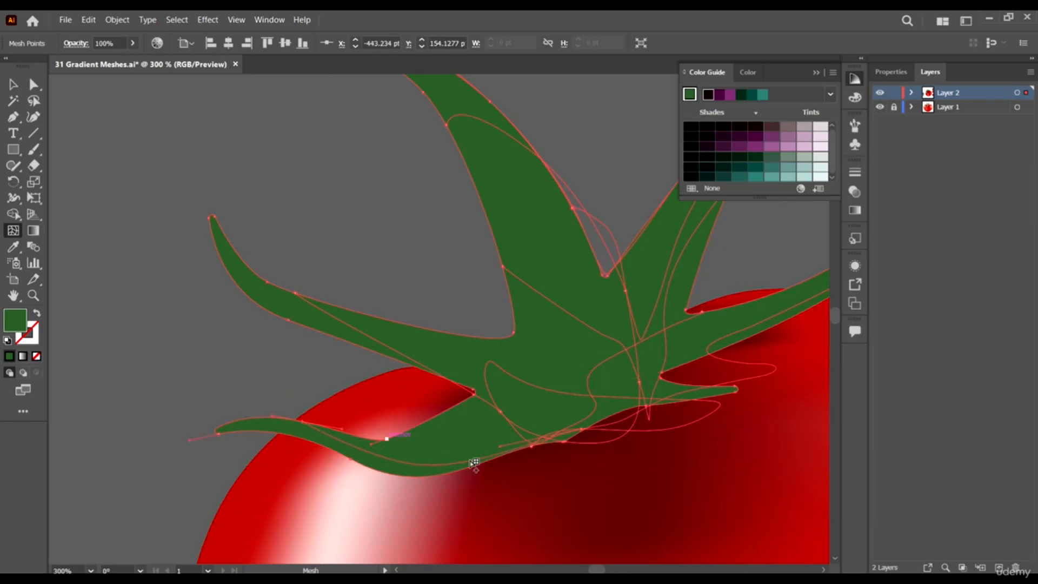
left_click(490, 403)
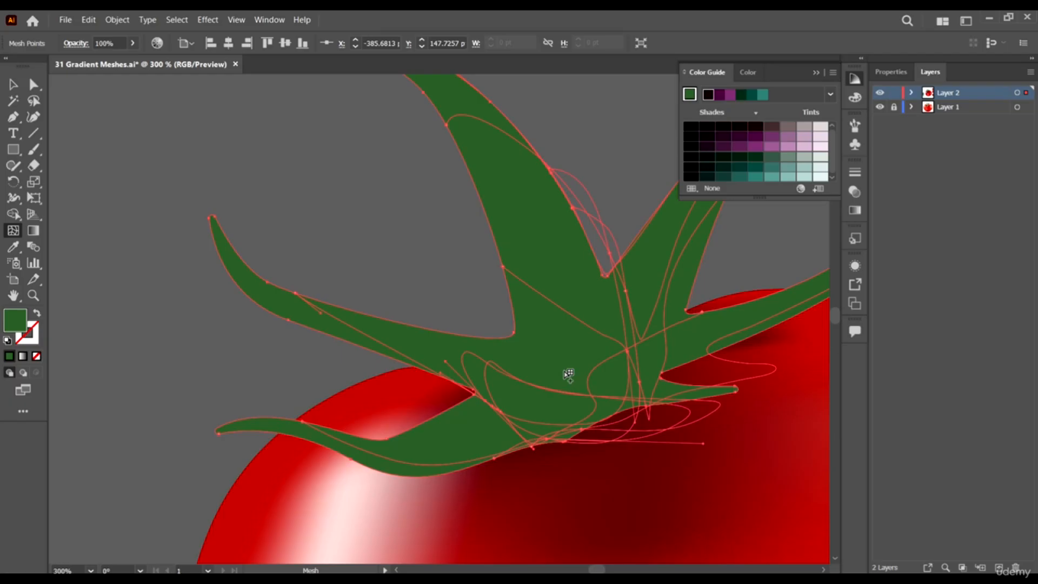
scroll(316, 266, "down", 1)
scroll(516, 290, "down", 1)
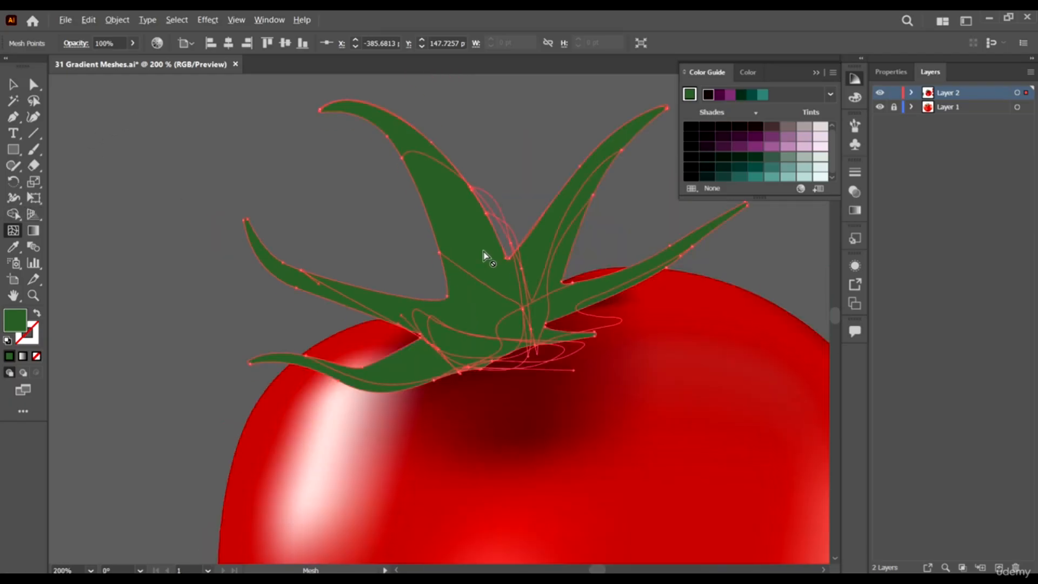
scroll(509, 267, "up", 3)
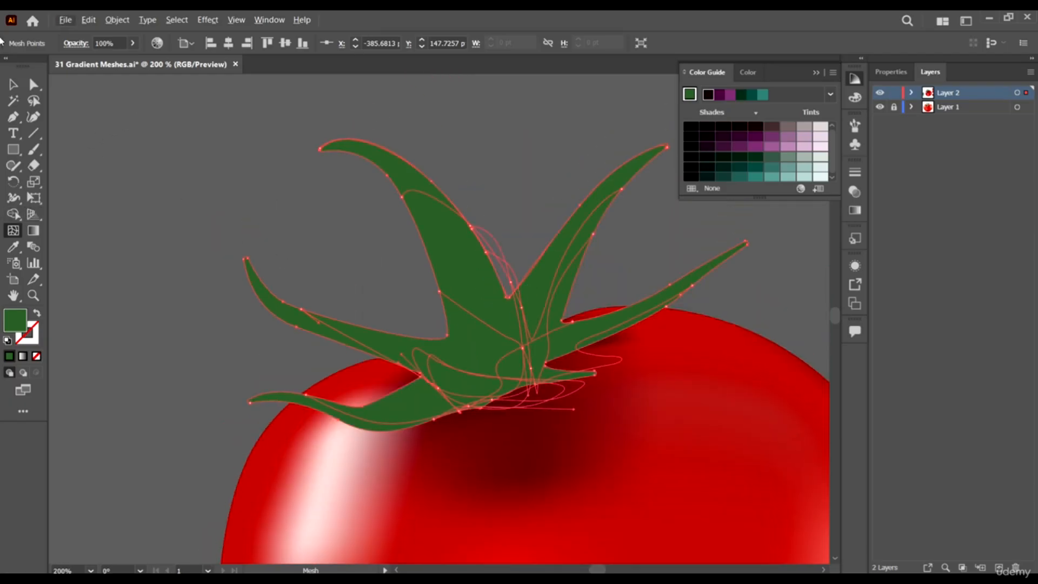
- Deselect the mesh and move the green leaf shape off the tomato to the empty area above the green swatches
left_click(33, 101)
scroll(312, 258, "down", 1)
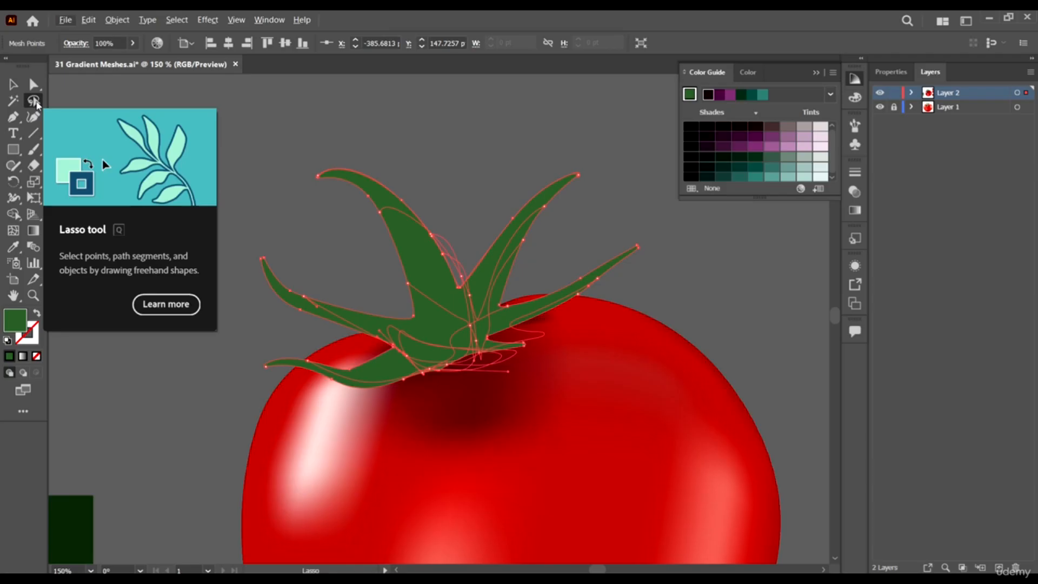
scroll(525, 241, "up", 1)
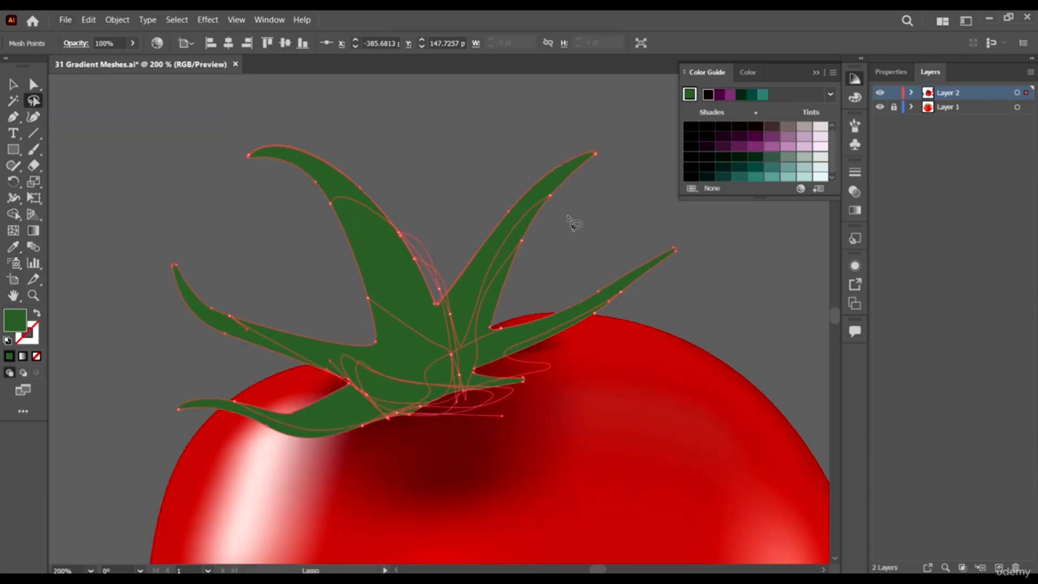
key("v")
left_click(575, 211)
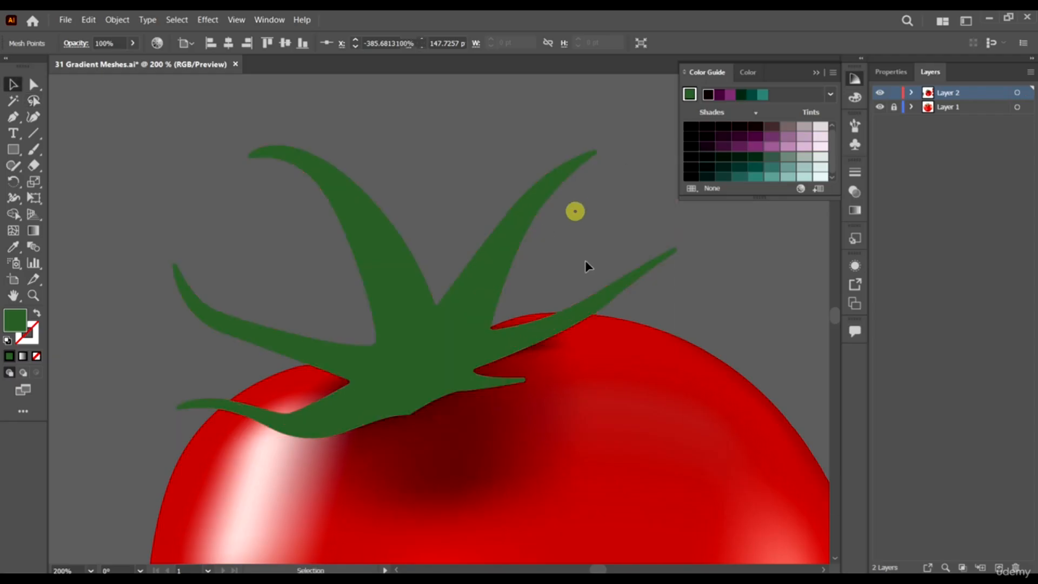
scroll(586, 259, "down", 2)
left_click_drag(507, 311, 263, 327)
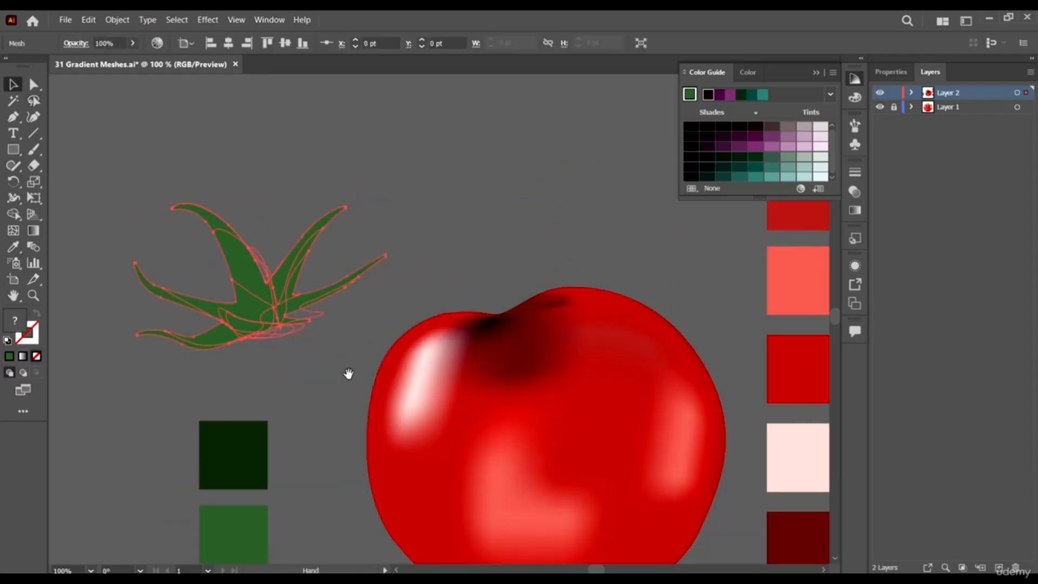
left_click_drag(348, 372, 579, 359)
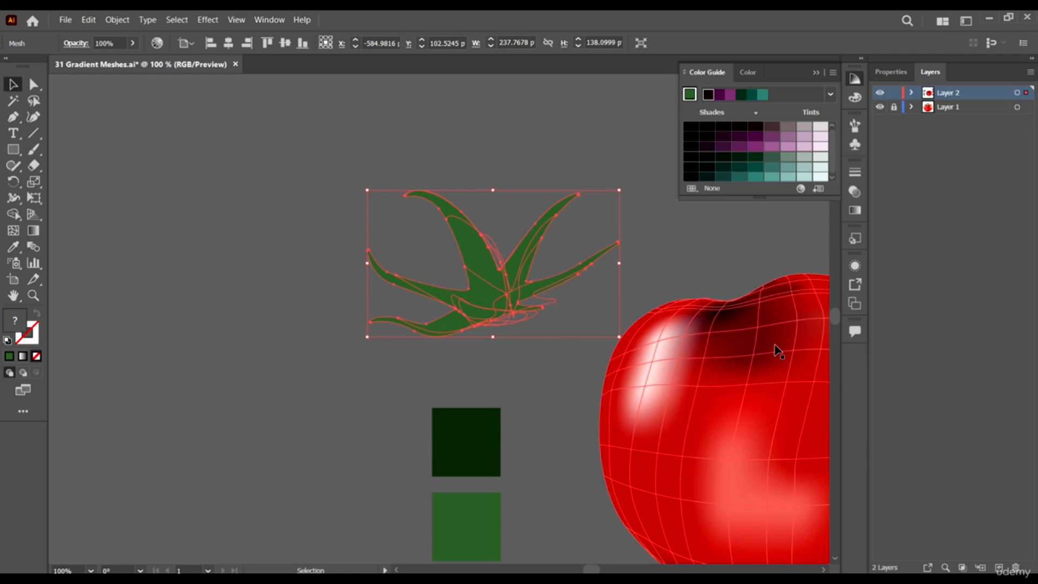
scroll(785, 353, "down", 1)
scroll(800, 357, "right", 2)
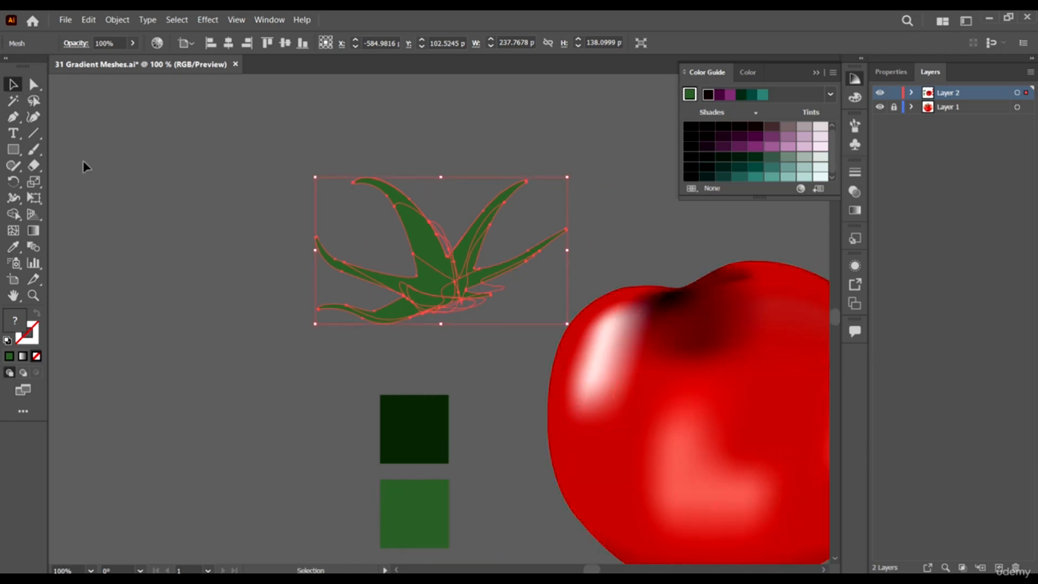
- Select mesh points at the center of the leaf shape with the Lasso tool and color them with the dark green swatch
left_click(34, 100)
scroll(319, 254, "down", 3)
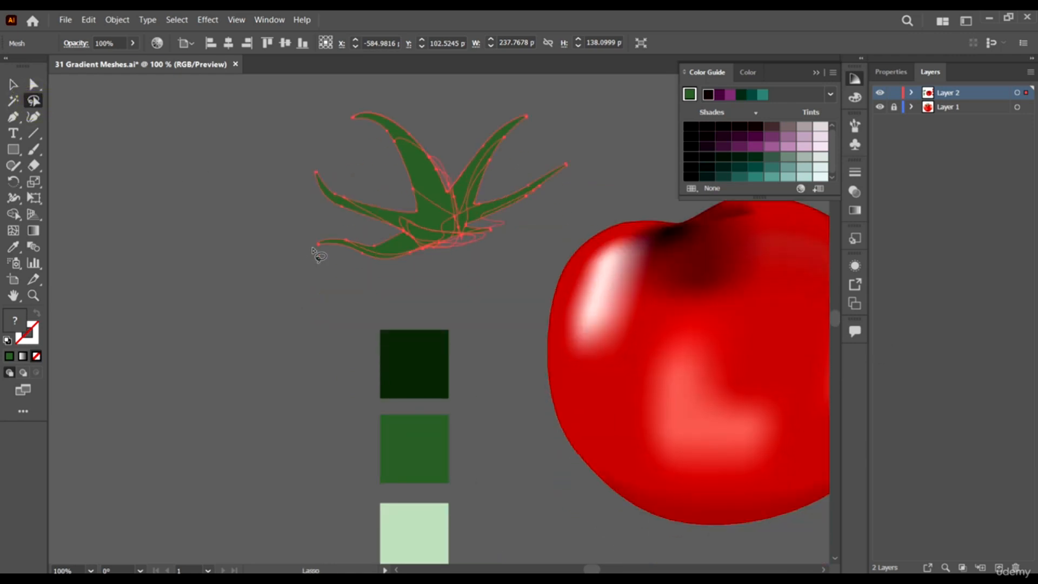
scroll(320, 255, "up", 2)
mouse_move(460, 227)
left_mouse_down()
mouse_move(442, 251)
mouse_move(465, 246)
left_mouse_up()
left_click_drag(399, 295, 399, 292)
scroll(399, 292, "down", 2)
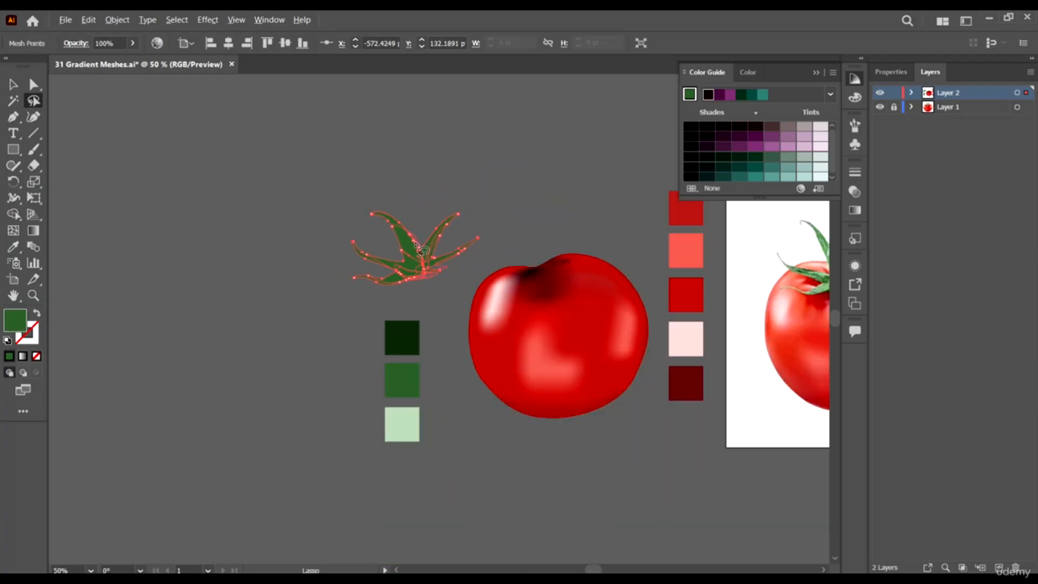
scroll(417, 267, "right", 4)
scroll(432, 249, "up", 1)
scroll(355, 296, "down", 3)
scroll(355, 292, "up", 3)
key("i")
left_click(286, 351)
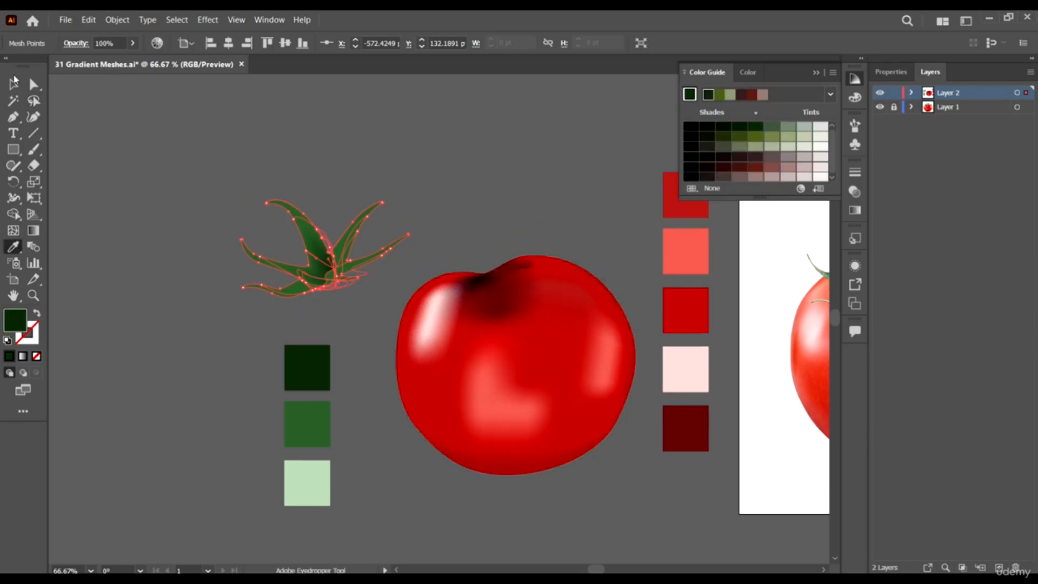
- Lasso mesh points on the lowest left leaf and sample the dark green swatch for them with the Eyedropper
left_click(34, 100)
scroll(360, 225, "up", 2)
scroll(362, 223, "down", 4)
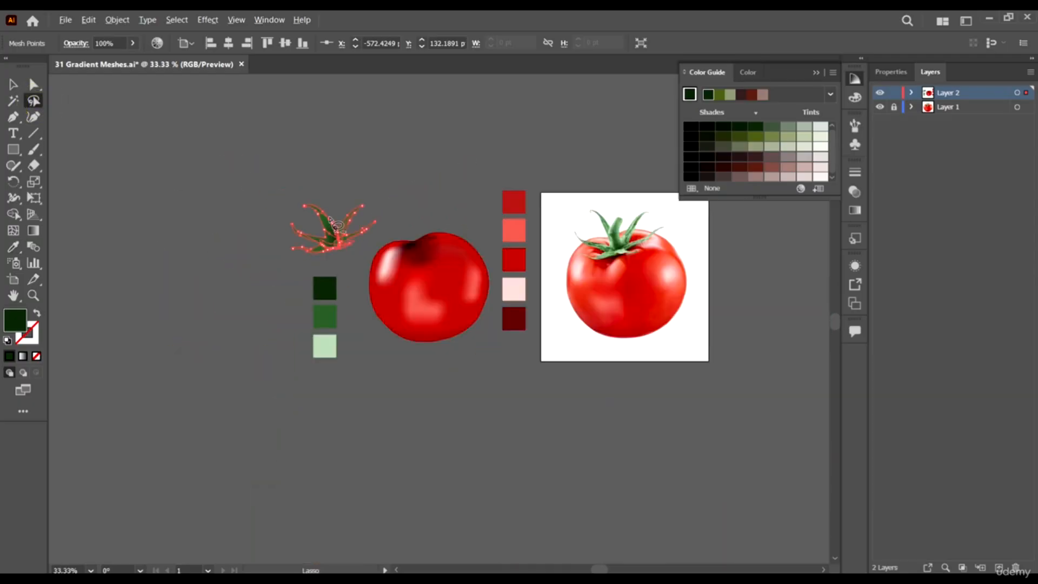
scroll(364, 219, "up", 4)
mouse_move(276, 271)
left_mouse_down()
mouse_move(293, 290)
mouse_move(282, 266)
mouse_move(271, 270)
left_mouse_up()
scroll(368, 312, "down", 2)
key("i")
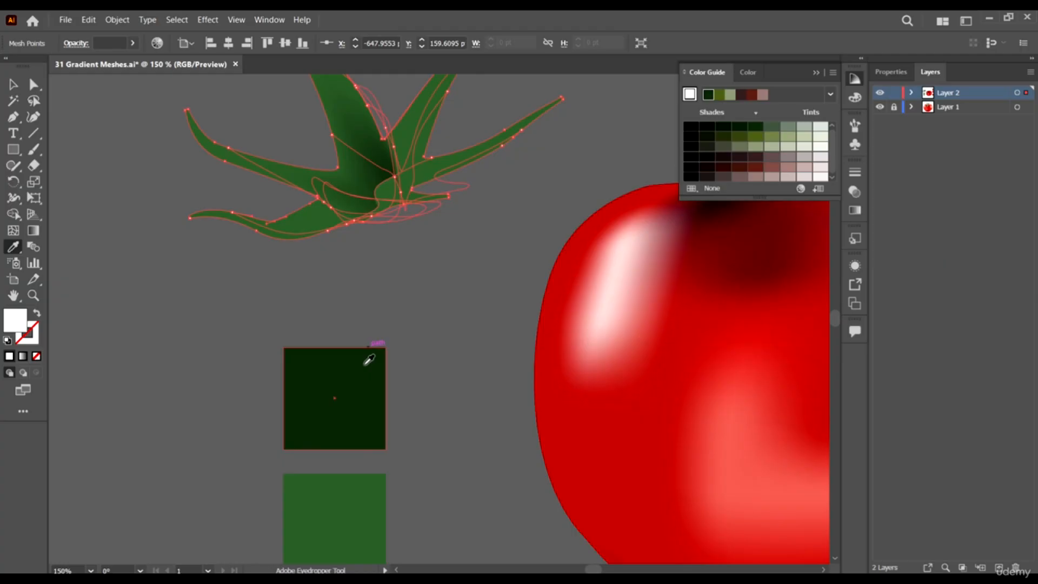
left_click(361, 381)
scroll(313, 318, "down", 2)
left_click(331, 361)
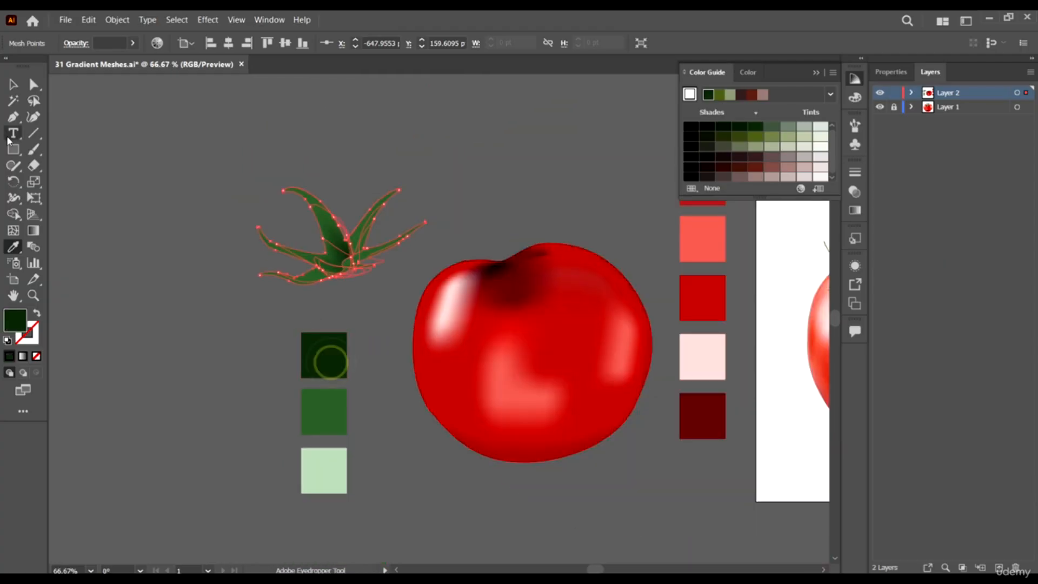
- Lasso the mesh points near the right leaf's tip and color them with the light green swatch
left_click(33, 101)
scroll(232, 219, "down", 2)
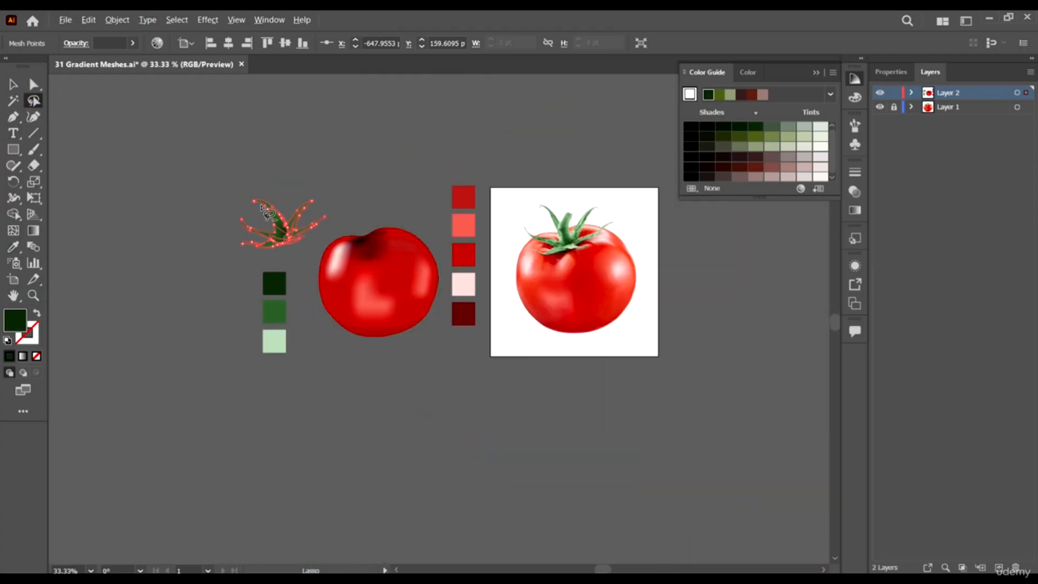
scroll(268, 212, "up", 6)
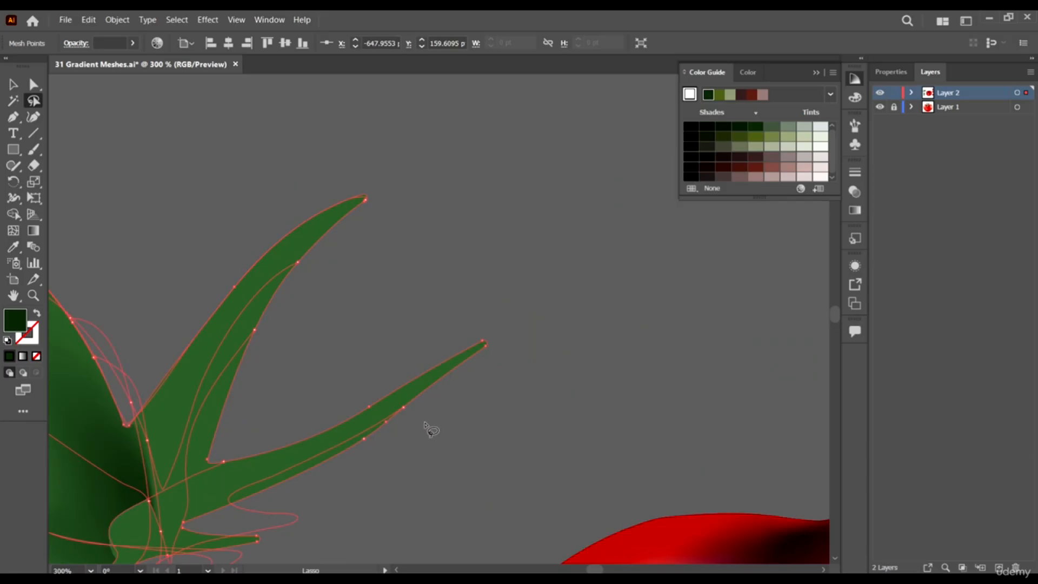
mouse_move(424, 420)
left_mouse_down()
mouse_move(440, 441)
mouse_move(424, 399)
left_mouse_up()
scroll(416, 401, "down", 2)
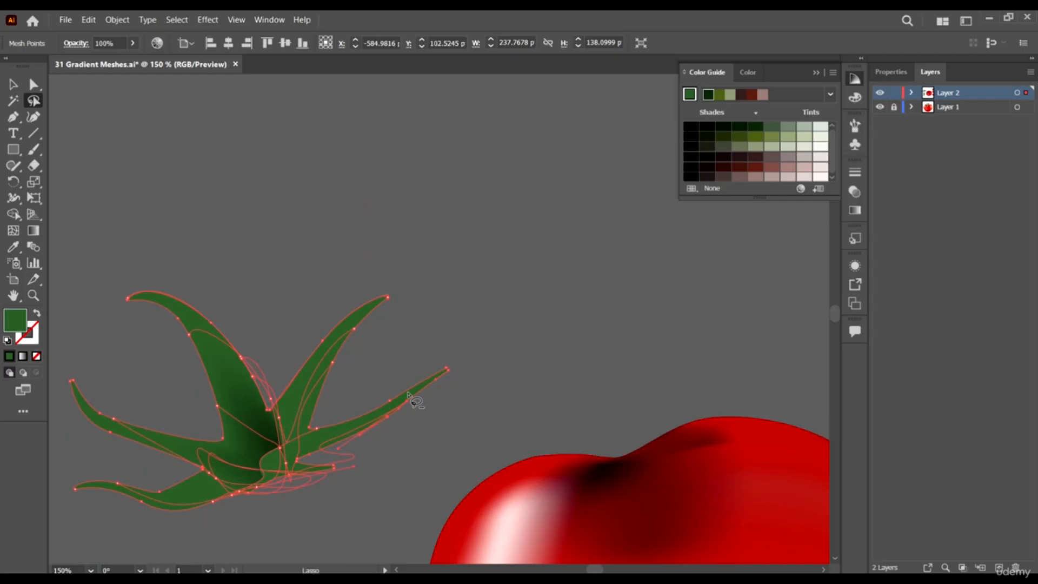
scroll(415, 402, "down", 7)
key("i")
scroll(251, 475, "down", 2)
left_click(248, 477)
scroll(348, 303, "up", 2)
scroll(340, 307, "down", 1)
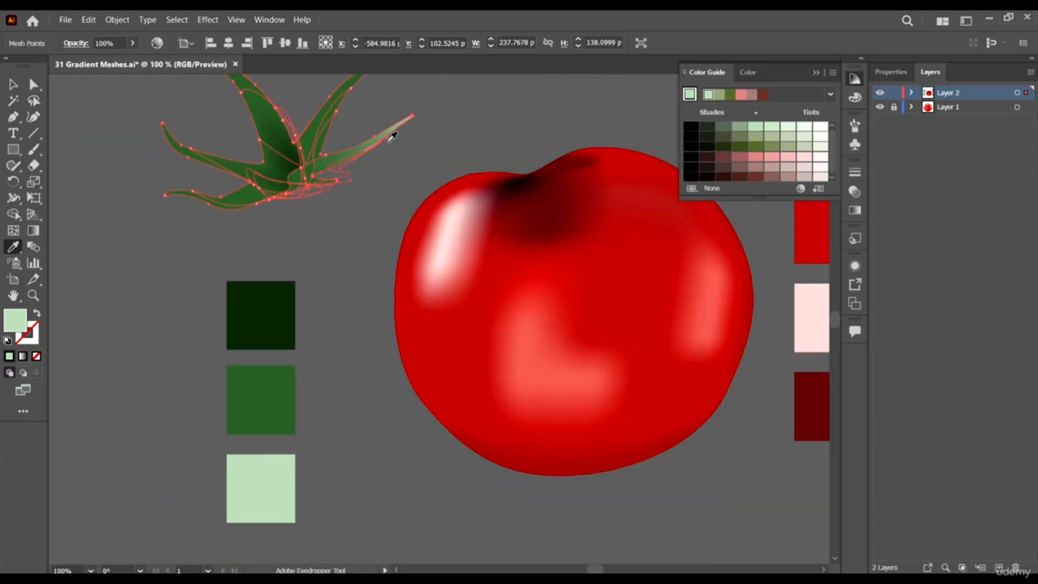
- Lasso mesh points midway along the right leaf and sample the dark green swatch for them
scroll(400, 128, "up", 2)
left_click(33, 102)
scroll(378, 196, "up", 3)
mouse_move(414, 211)
left_mouse_down()
mouse_move(407, 261)
mouse_move(406, 220)
left_mouse_up()
scroll(406, 220, "down", 4)
key("i")
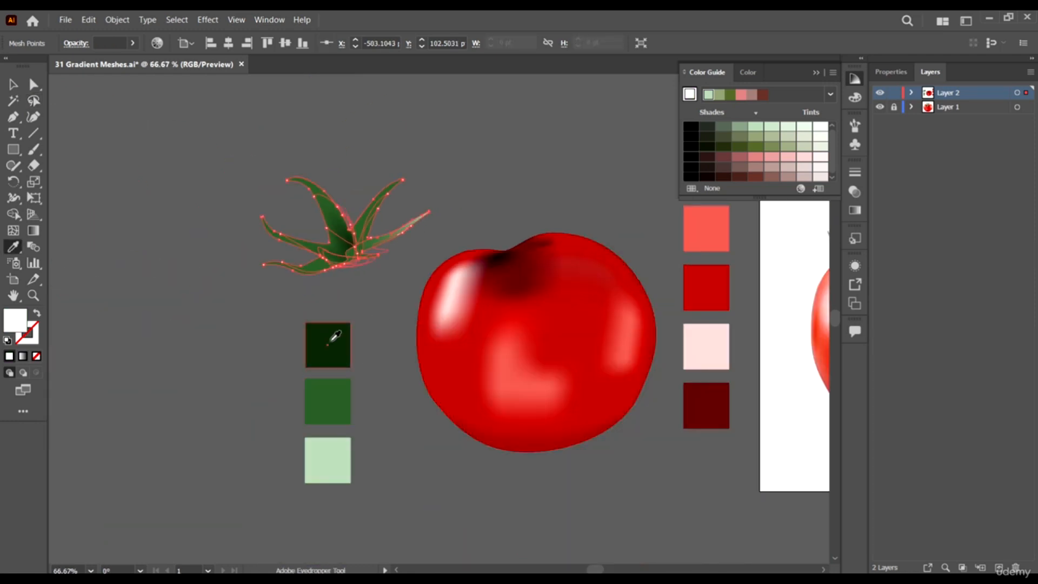
left_click(330, 341)
- Lasso mesh points on the upper part of the upper-left leaf and apply the dark green swatch color to them
left_click(34, 100)
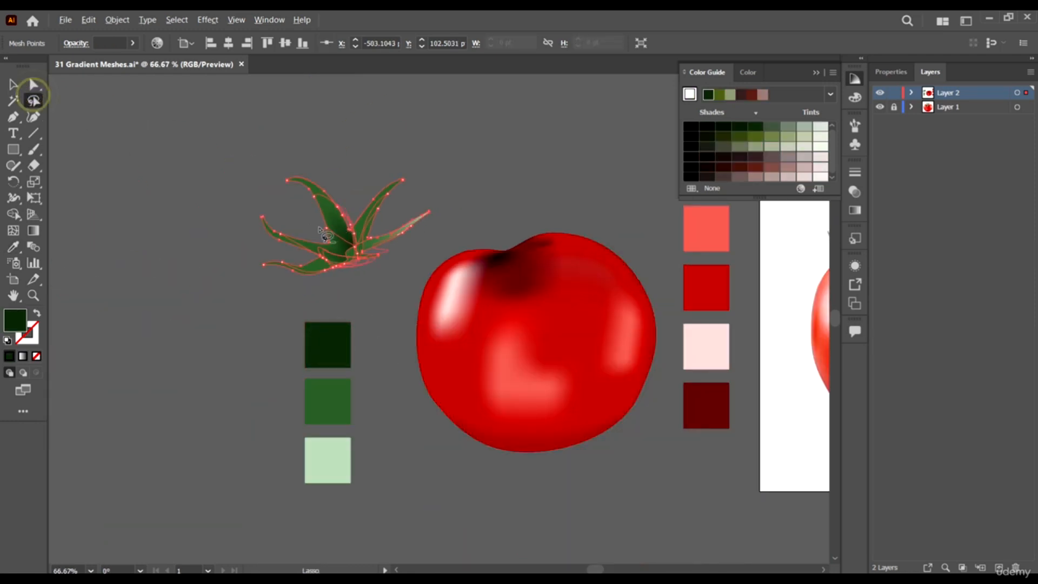
scroll(355, 231, "up", 5)
scroll(356, 231, "down", 1)
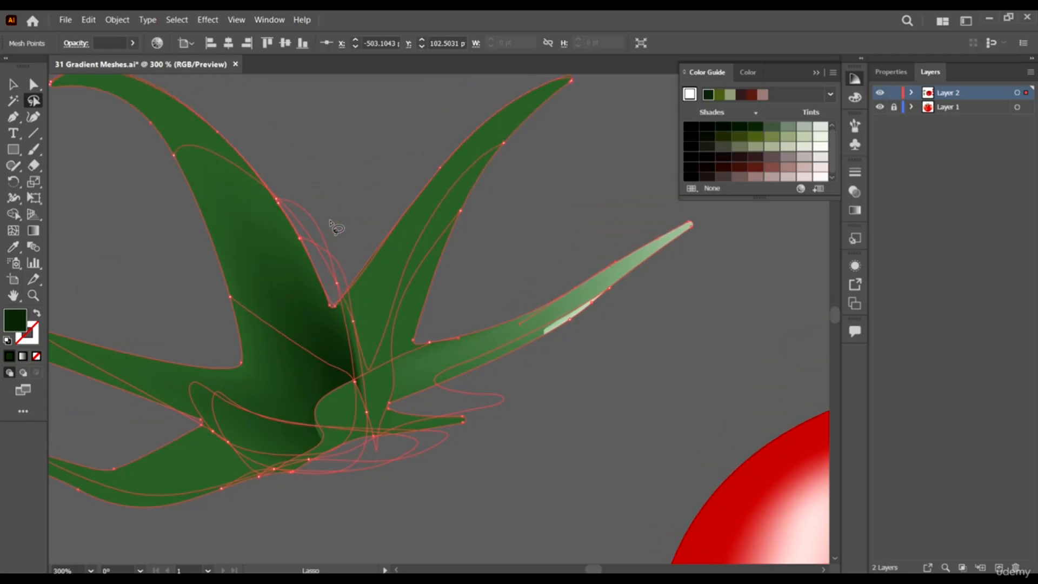
mouse_move(236, 134)
left_mouse_down()
mouse_move(300, 213)
mouse_move(260, 178)
left_mouse_up()
scroll(306, 179, "down", 3)
key("i")
left_click(300, 327)
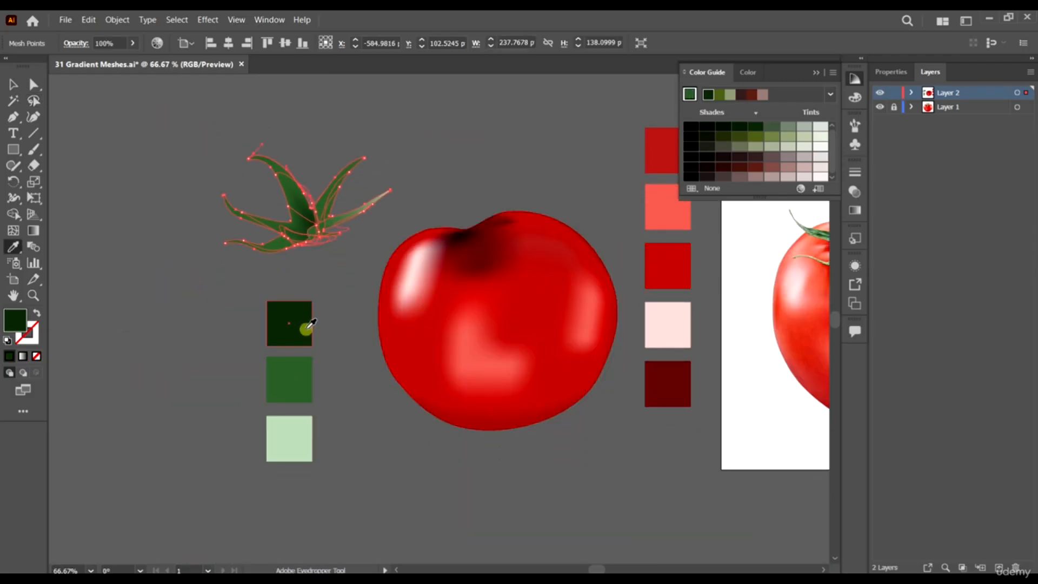
- Switch to the Selection tool and deselect the green leaf mesh
left_click(104, 174)
left_click(115, 188)
key("v")
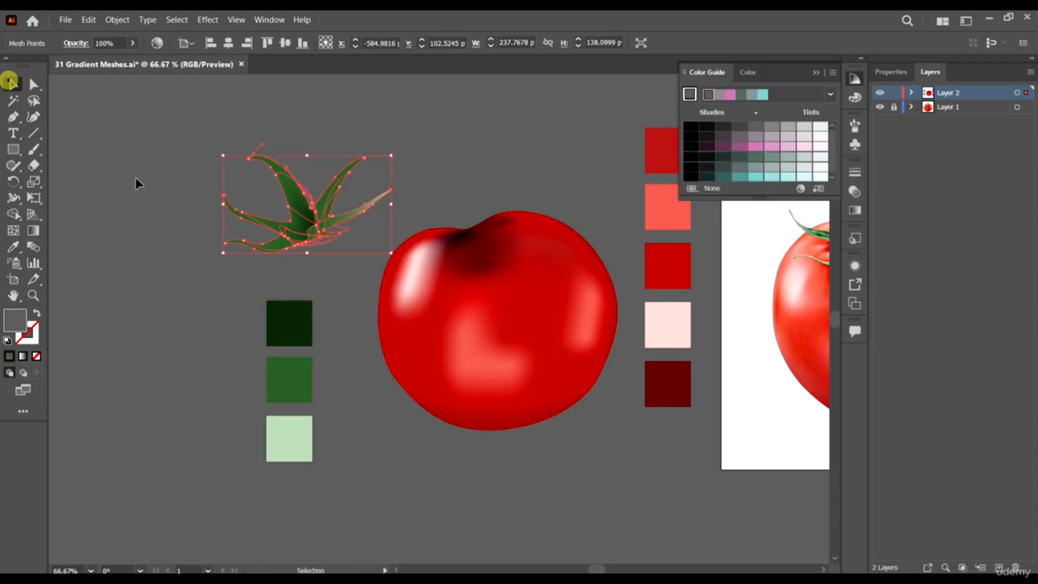
left_click(146, 191)
scroll(346, 199, "down", 3)
scroll(368, 185, "up", 3)
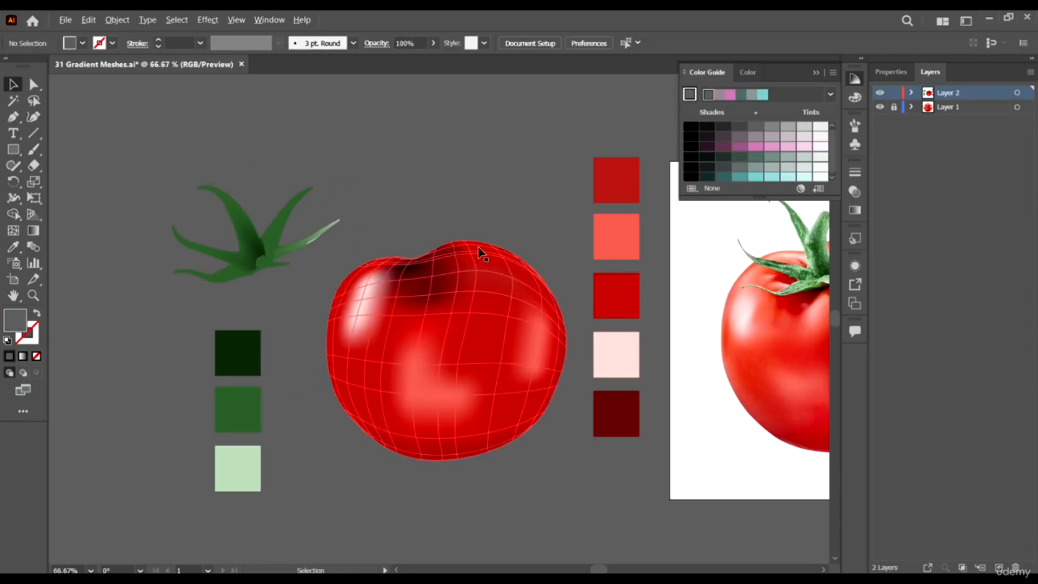
- Move the green leafy top onto the upper part of the tomato body and compare the artwork with the reference photo
left_click_drag(273, 254, 438, 252)
left_click(495, 162)
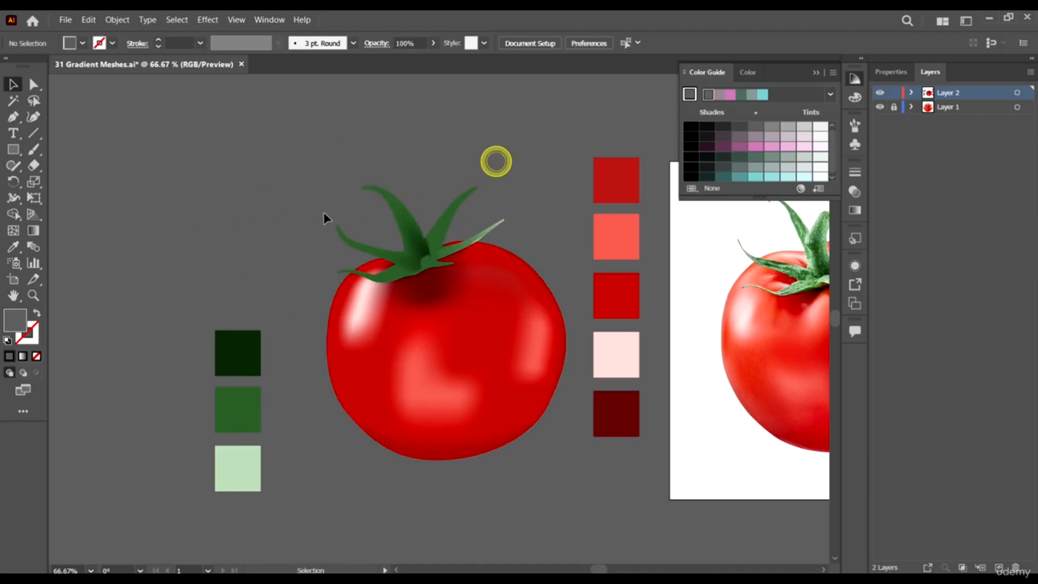
scroll(324, 216, "down", 2)
scroll(580, 289, "up", 1)
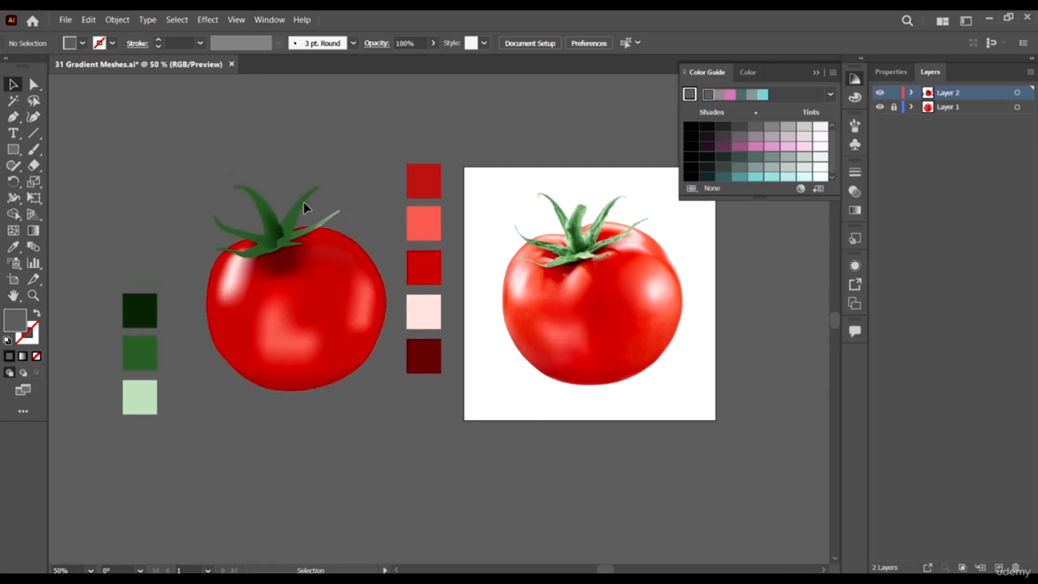
scroll(480, 270, "up", 3)
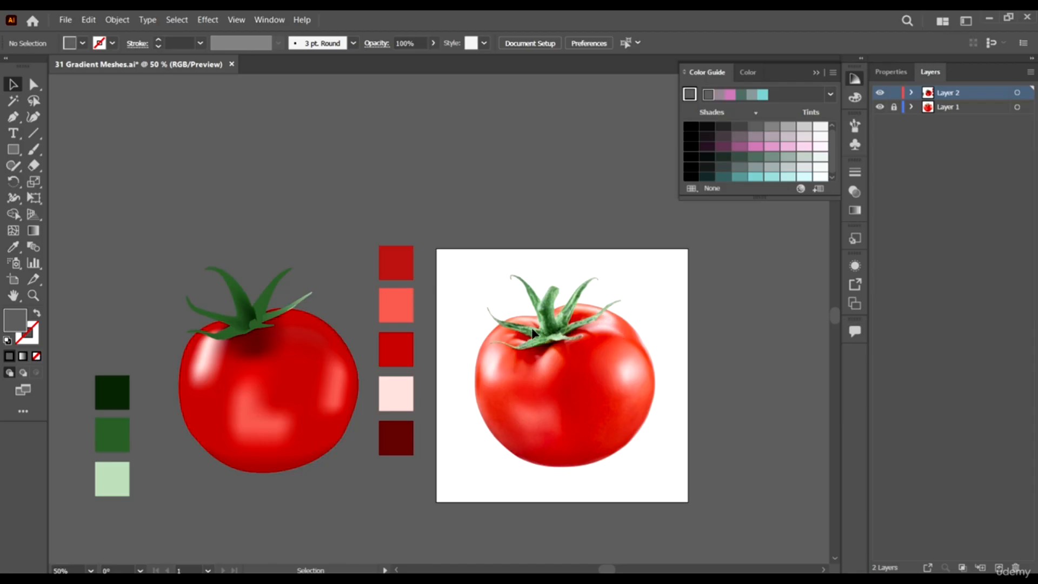
scroll(640, 336, "down", 2)
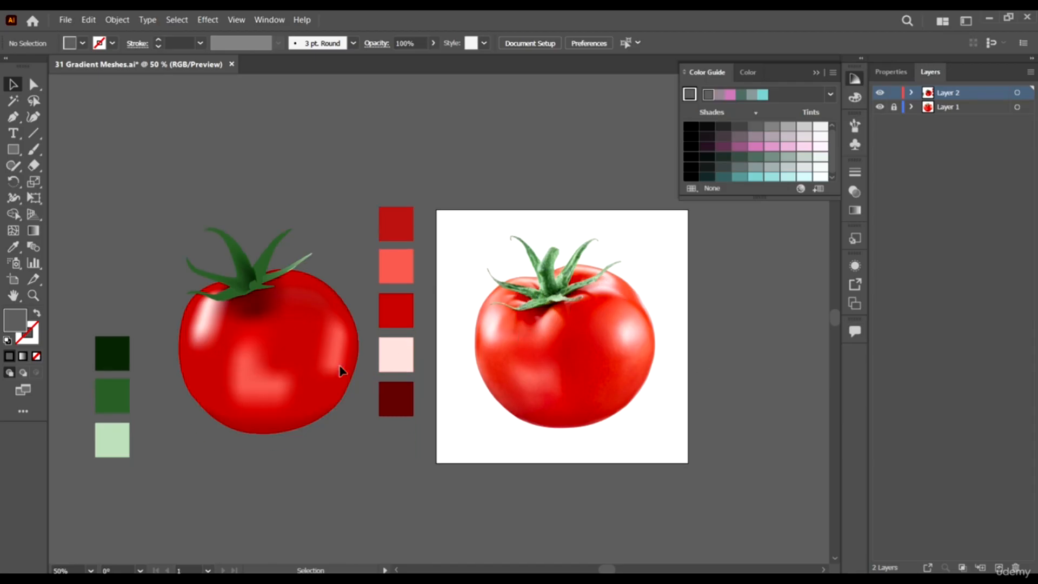
- Select and delete the column of red sample swatches and the column of green sample swatches
left_click(13, 231)
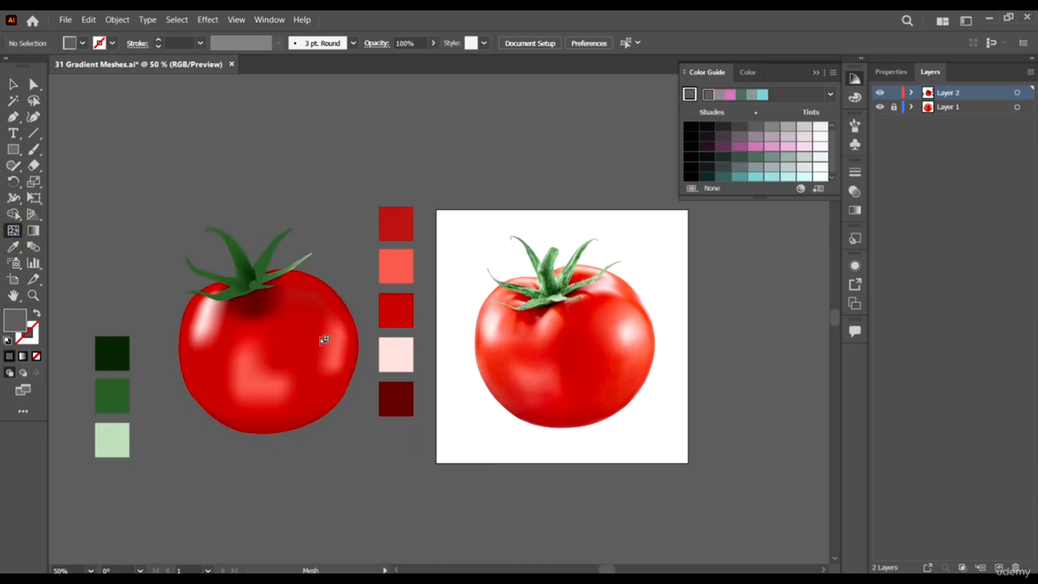
key("v")
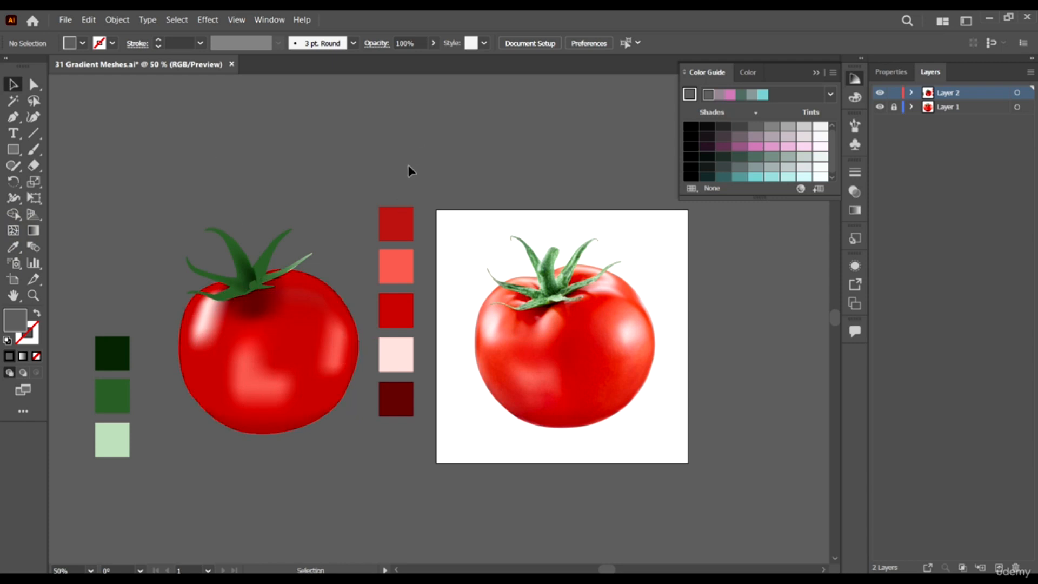
left_click_drag(407, 164, 401, 458)
key("Delete")
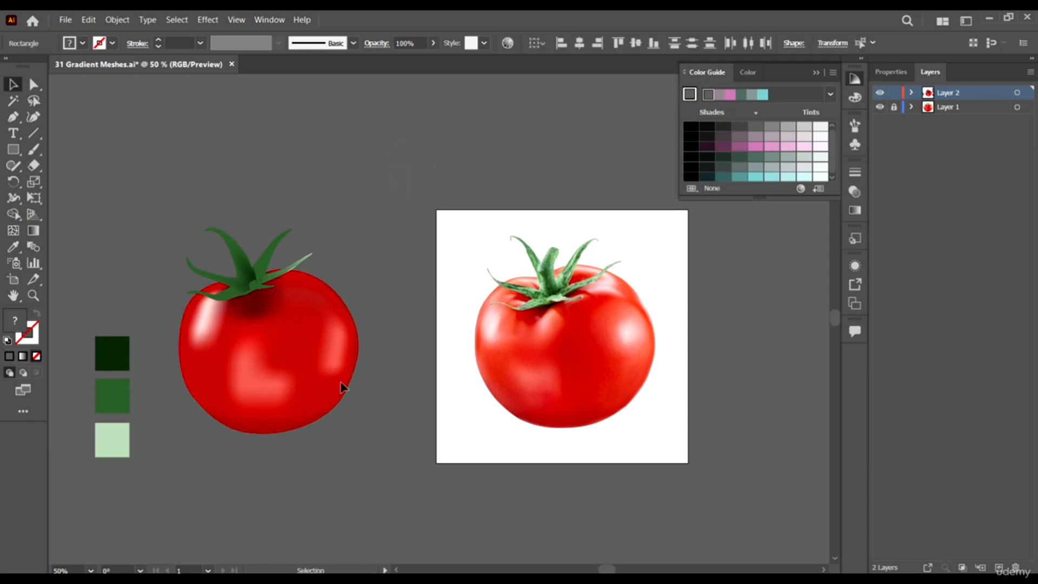
left_click_drag(145, 298, 115, 481)
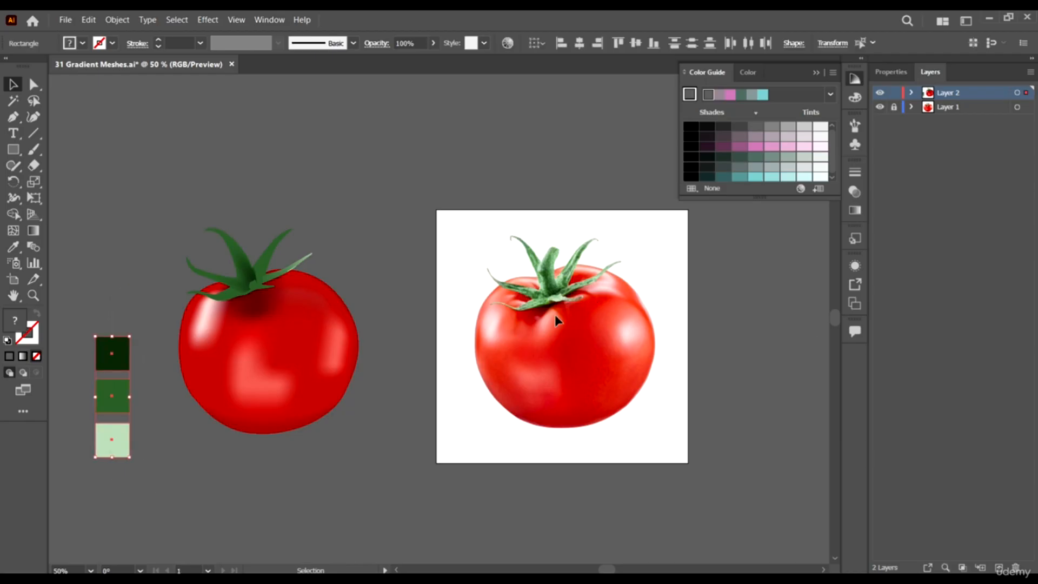
scroll(568, 336, "down", 1)
key("Delete")
- Select the tomato body and leafy top together, move them close beside the reference photo's artboard, and deselect
left_click_drag(419, 402, 393, 280)
left_click_drag(400, 330, 442, 322)
left_click_drag(660, 372, 546, 353)
left_click_drag(357, 318, 352, 319)
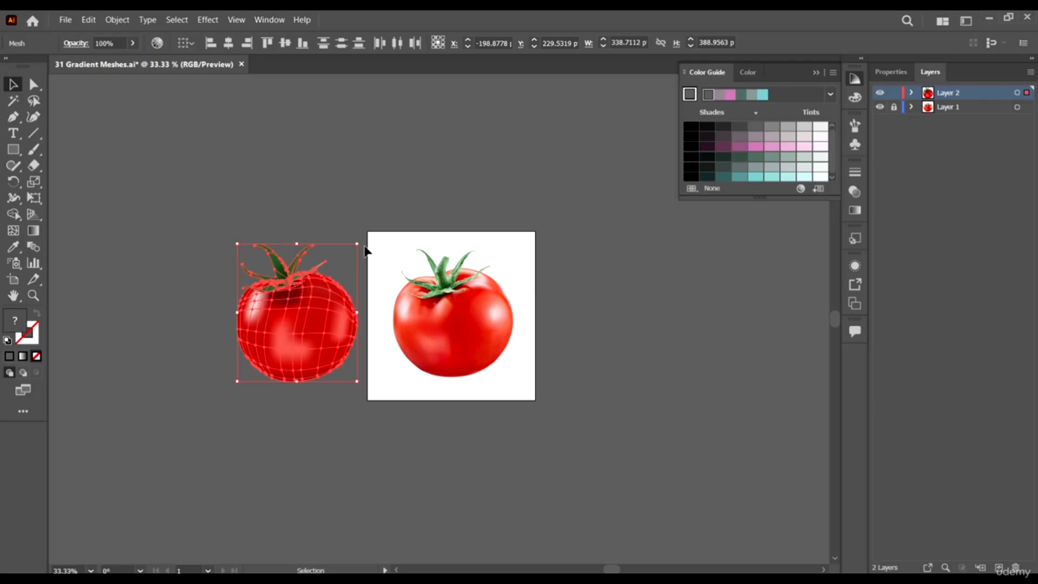
left_click(507, 369)
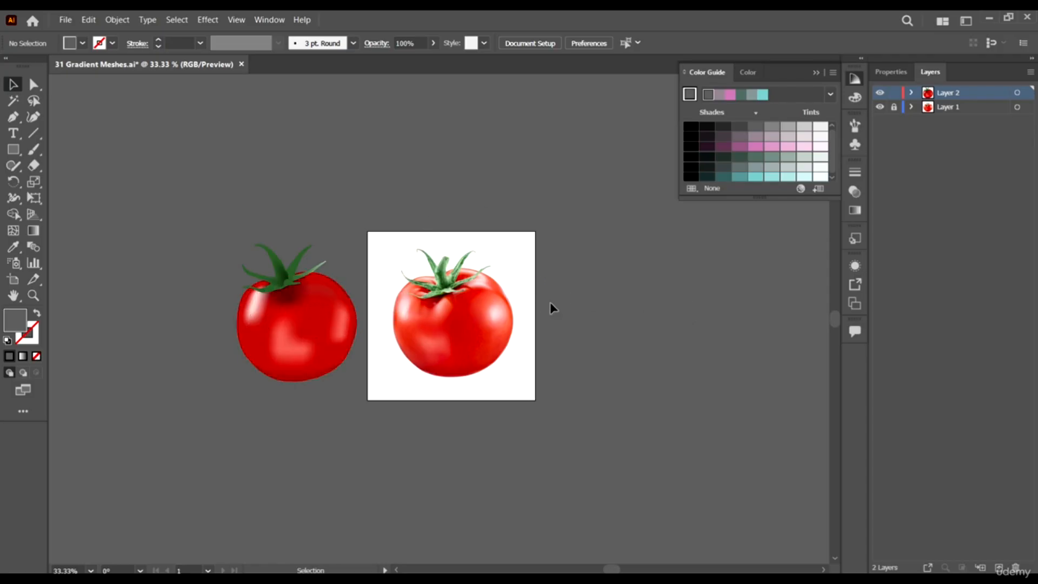
- Stretch the leafy top slightly downward over the tomato body and deselect it
left_click(286, 279)
key("ctrl+plus")
left_click_drag(282, 302, 284, 317)
left_click(401, 161)
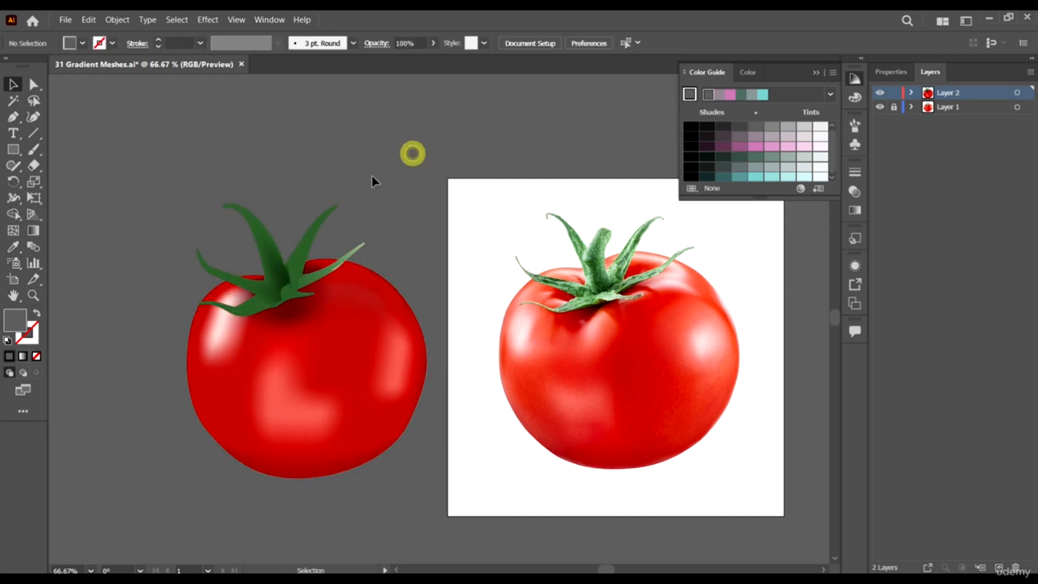
key("ctrl+minus")
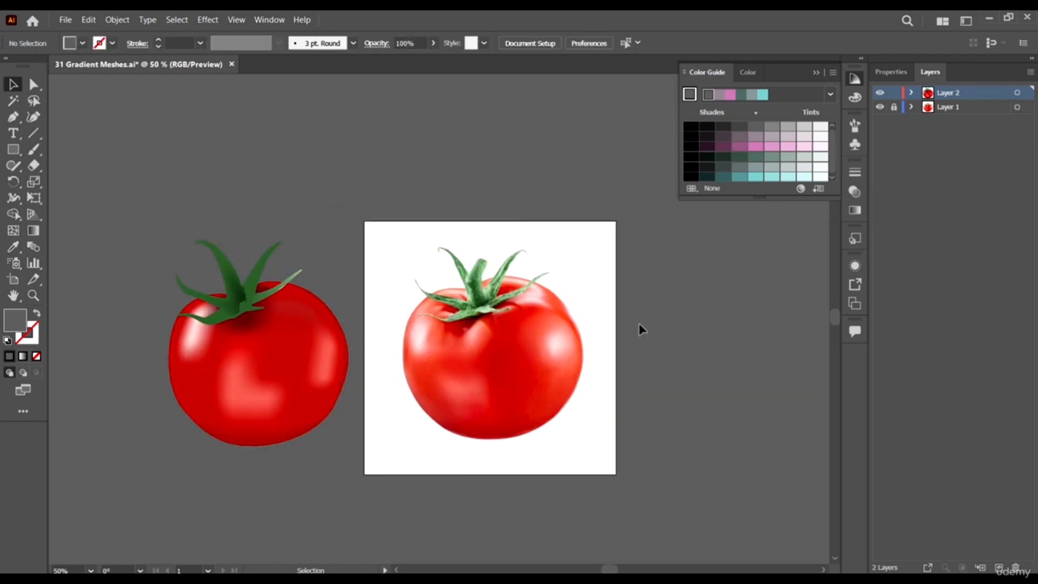
left_click(118, 20)
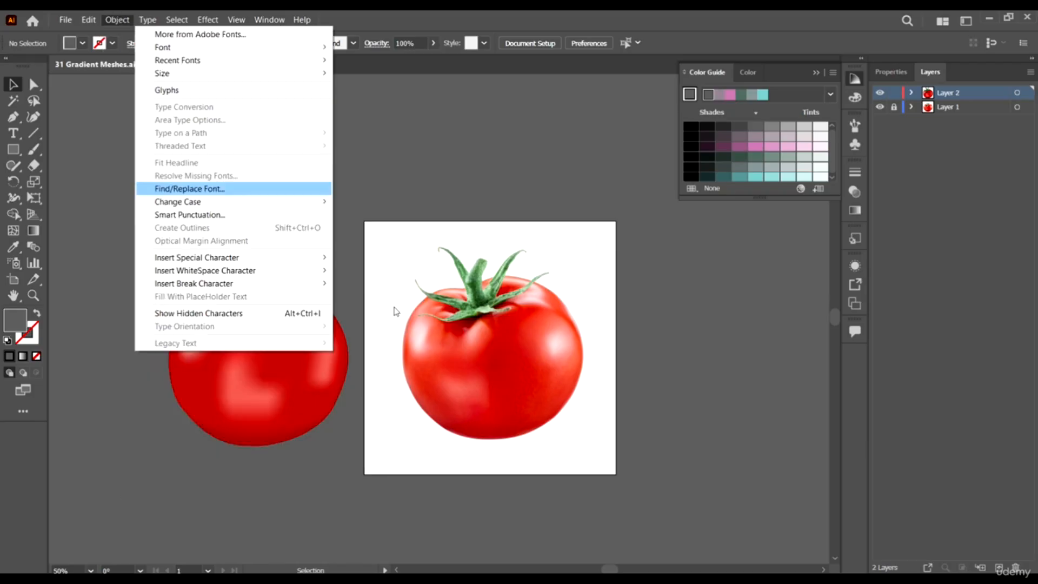
left_click(13, 231)
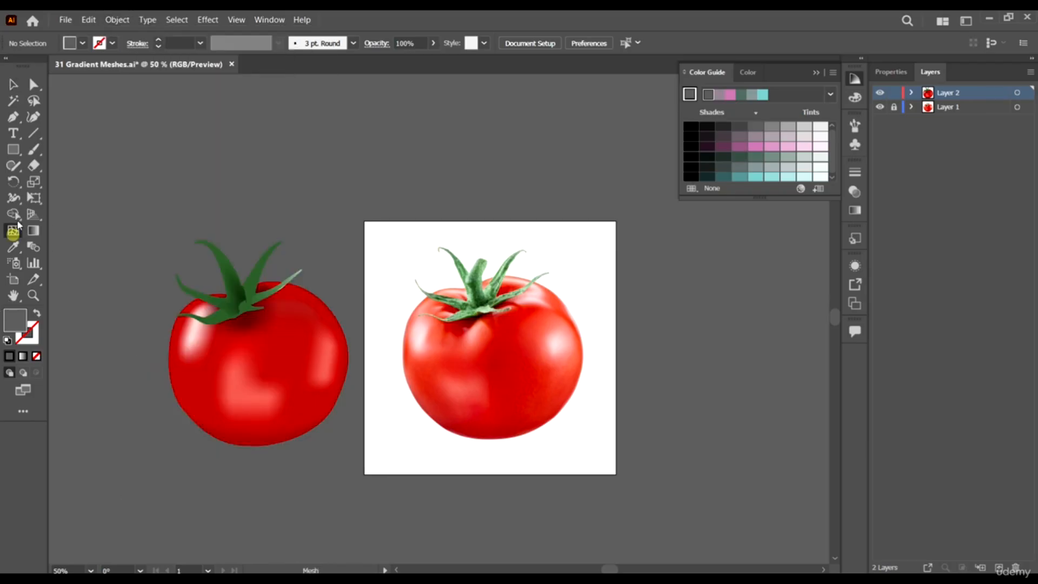
left_click(116, 19)
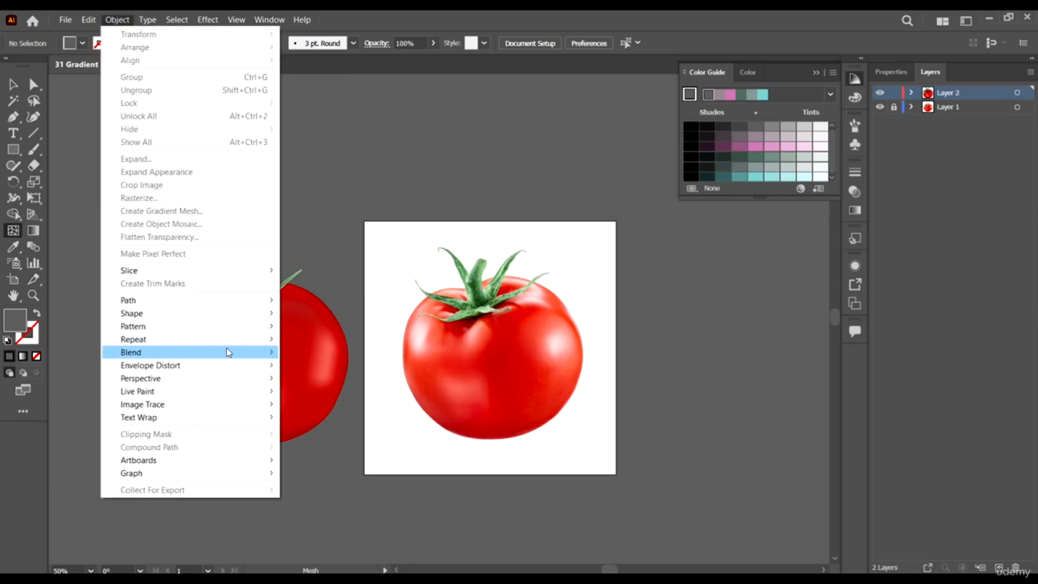
left_click(387, 16)
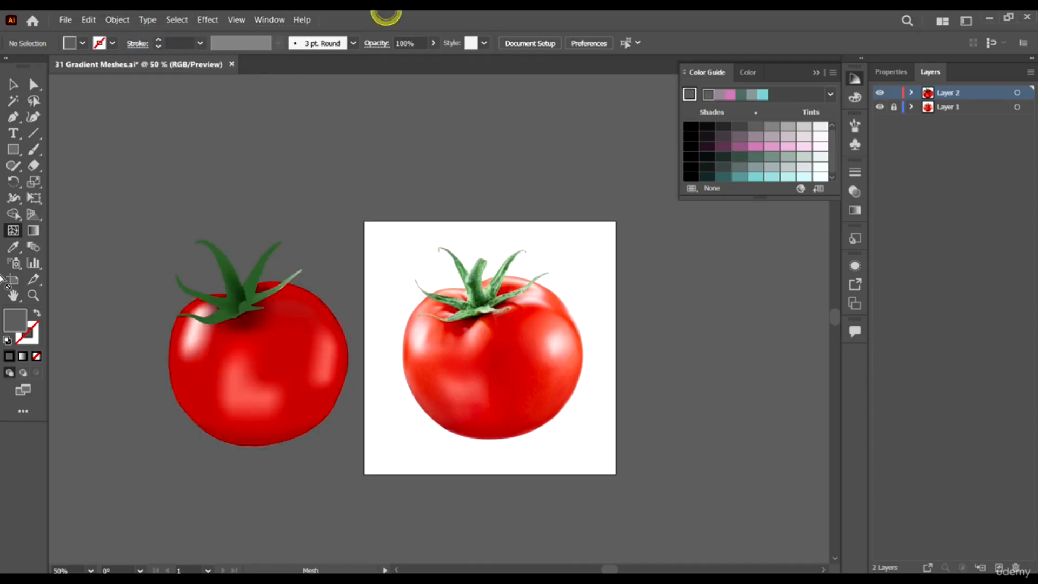
- Draw a rectangle about 290 wide and 276 high on the far side of the photo's artboard and fill it with pure red
left_click(15, 148)
left_click_drag(649, 256, 803, 402)
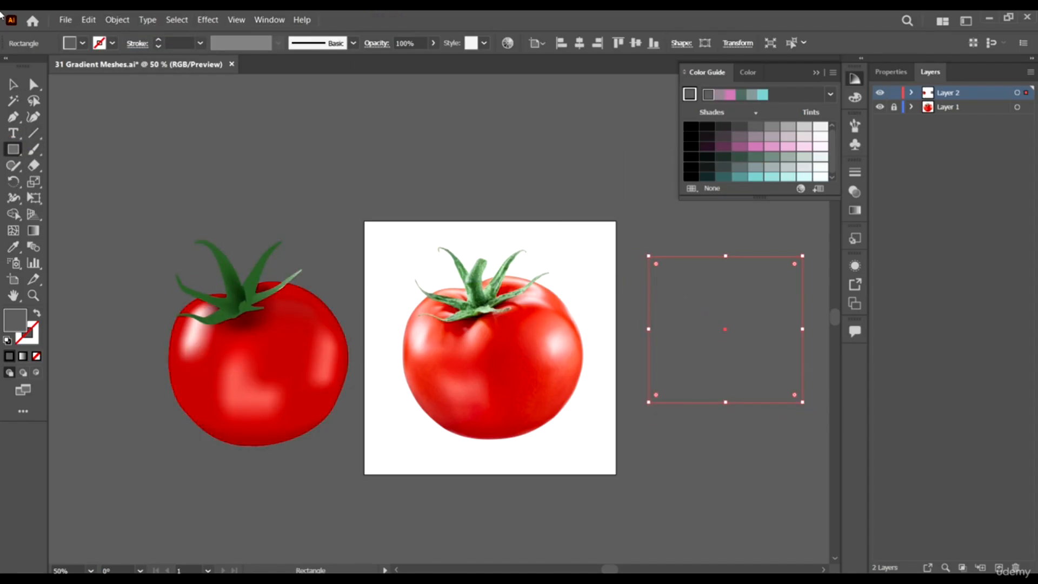
left_click(83, 43)
left_click(64, 71)
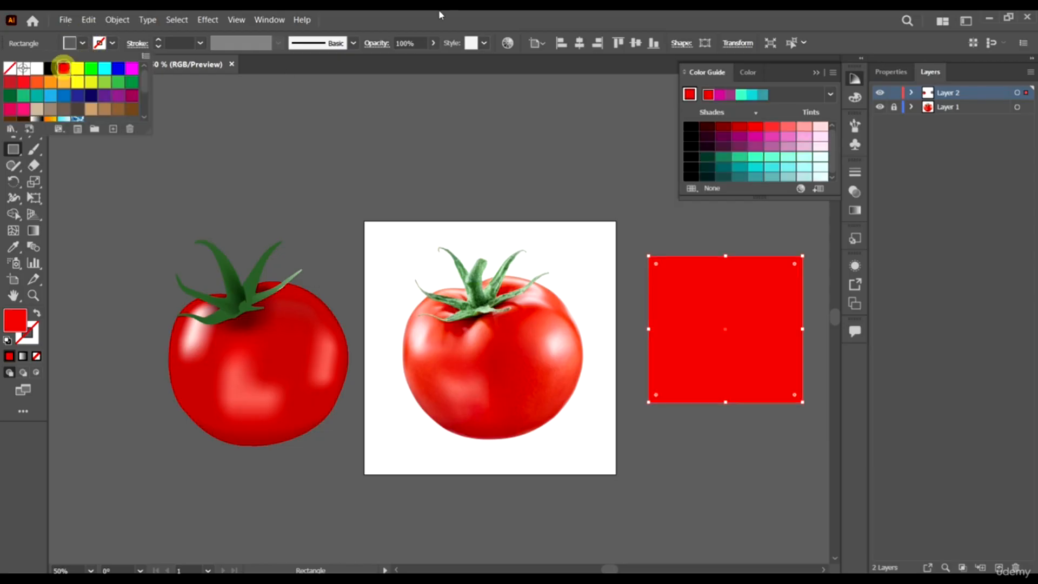
left_click(443, 16)
left_click(12, 82)
left_click_drag(703, 359, 700, 368)
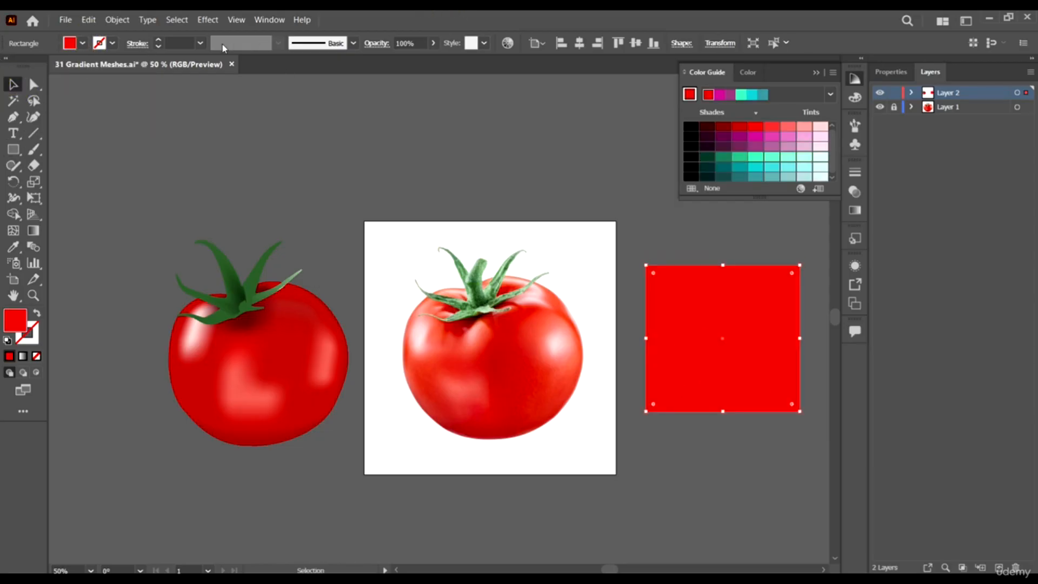
- Convert the red rectangle to a gradient mesh with 4 rows, 4 columns, Flat appearance and 100% highlight
left_click(116, 19)
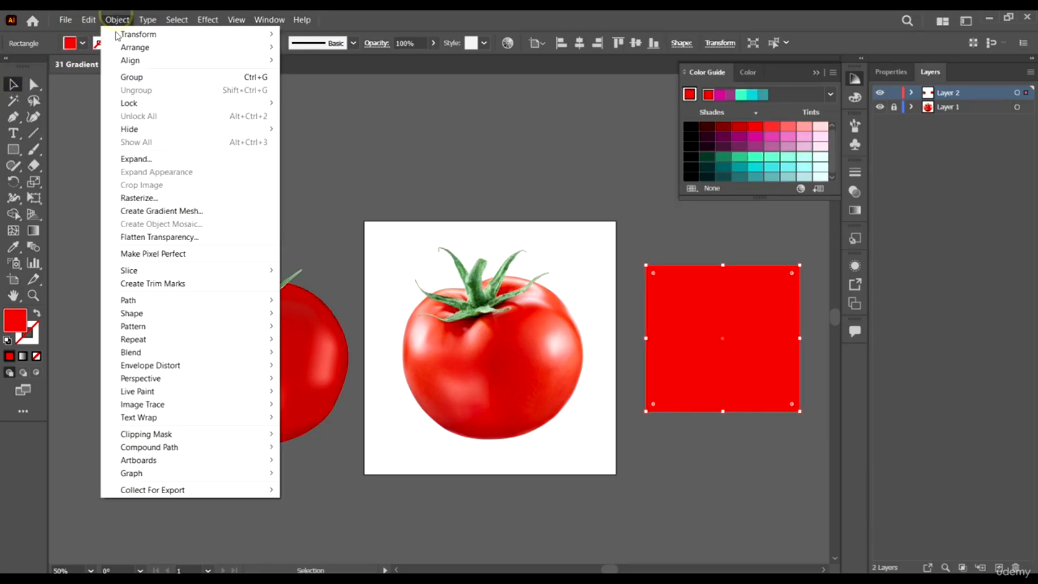
left_click(159, 214)
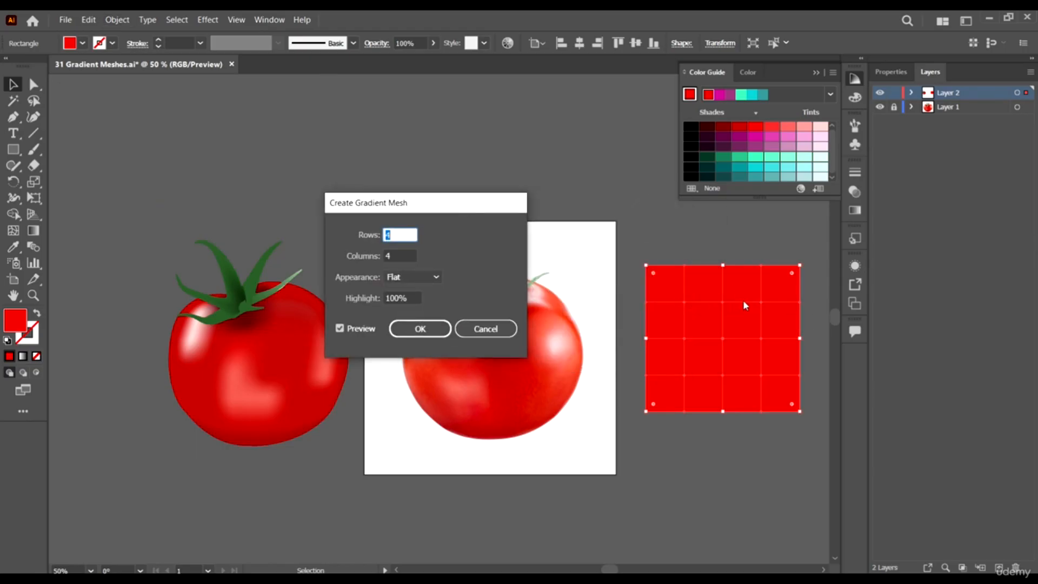
left_click(408, 235)
left_click(410, 255)
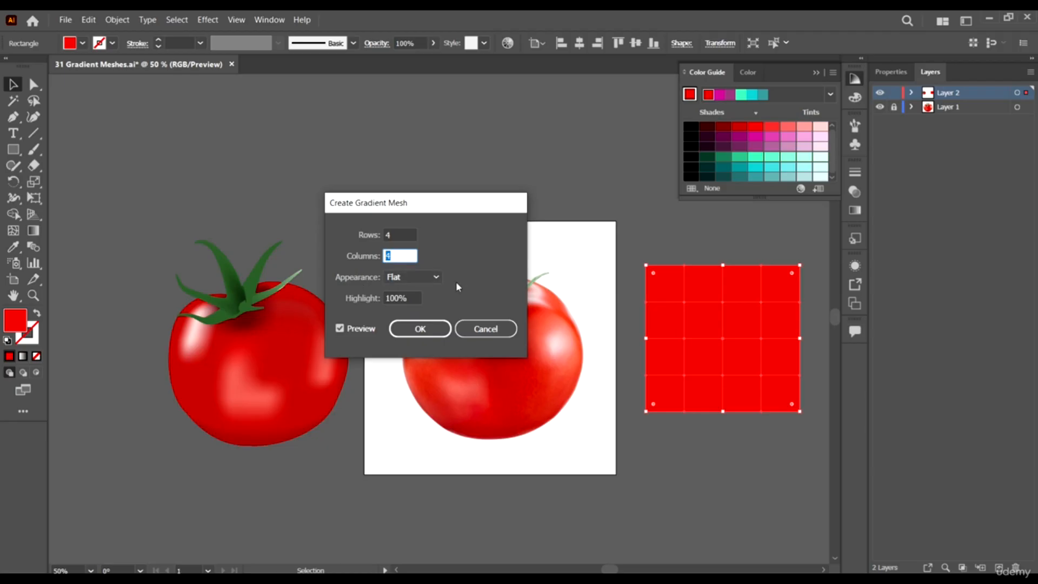
left_click(415, 281)
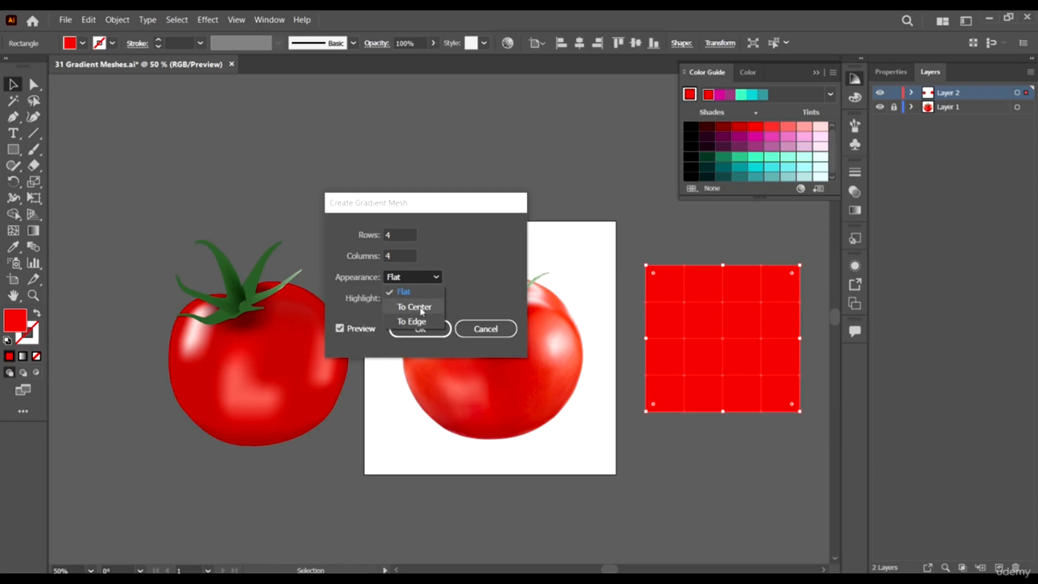
left_click(508, 273)
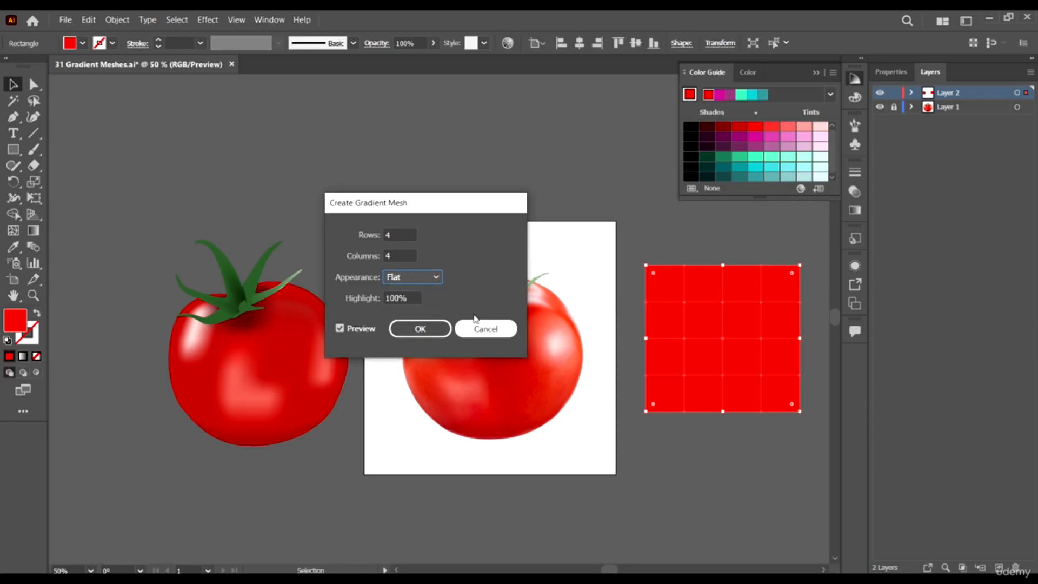
left_click(420, 329)
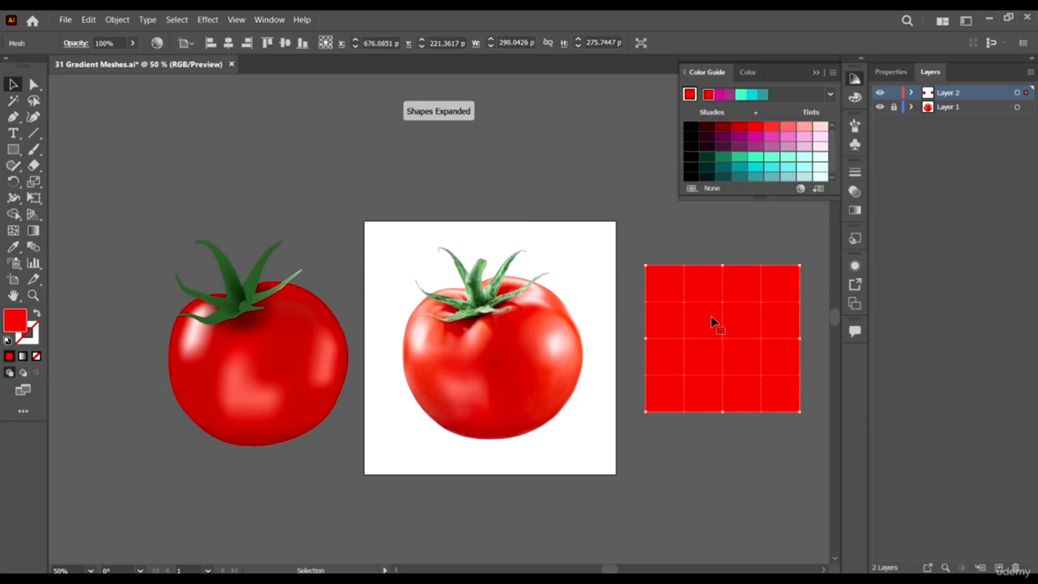
- Shift the upper-left inner mesh point of the red rectangle slightly with the Mesh tool and color it FFE6E6
left_click(683, 303)
left_click(14, 231)
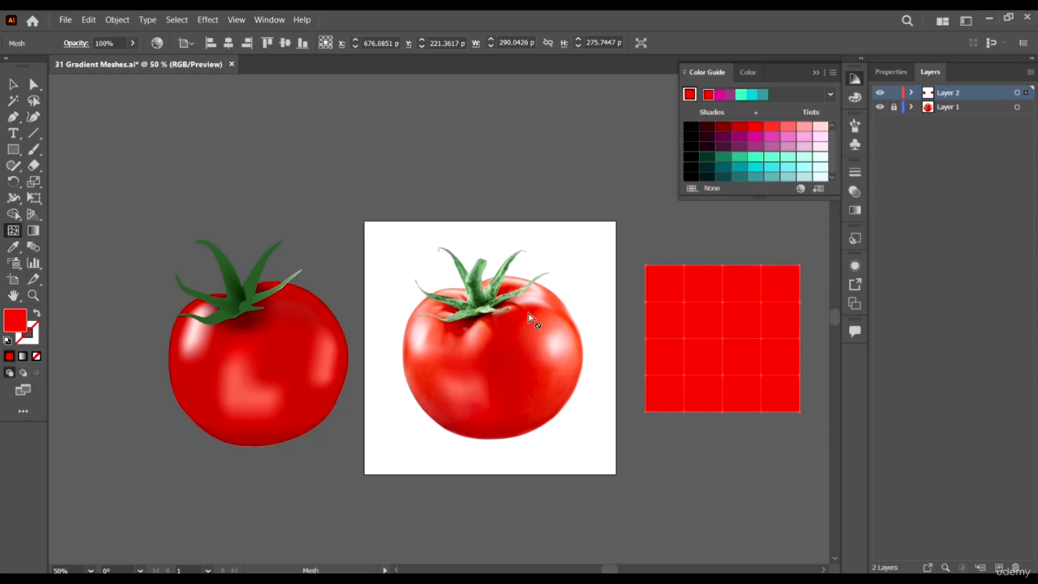
left_click_drag(684, 302, 693, 301)
left_click(117, 24)
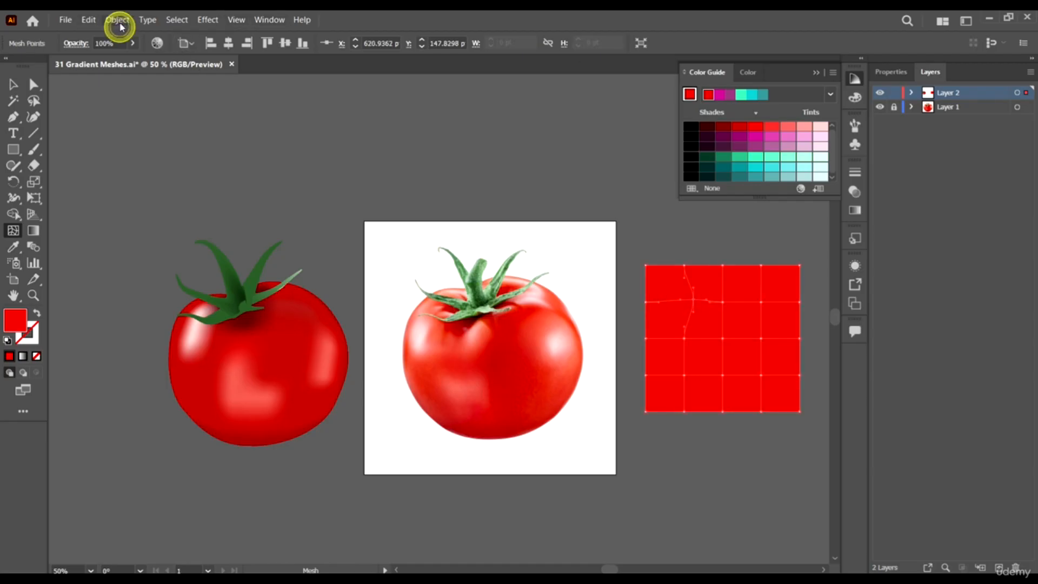
left_click(120, 22)
double_click(15, 322)
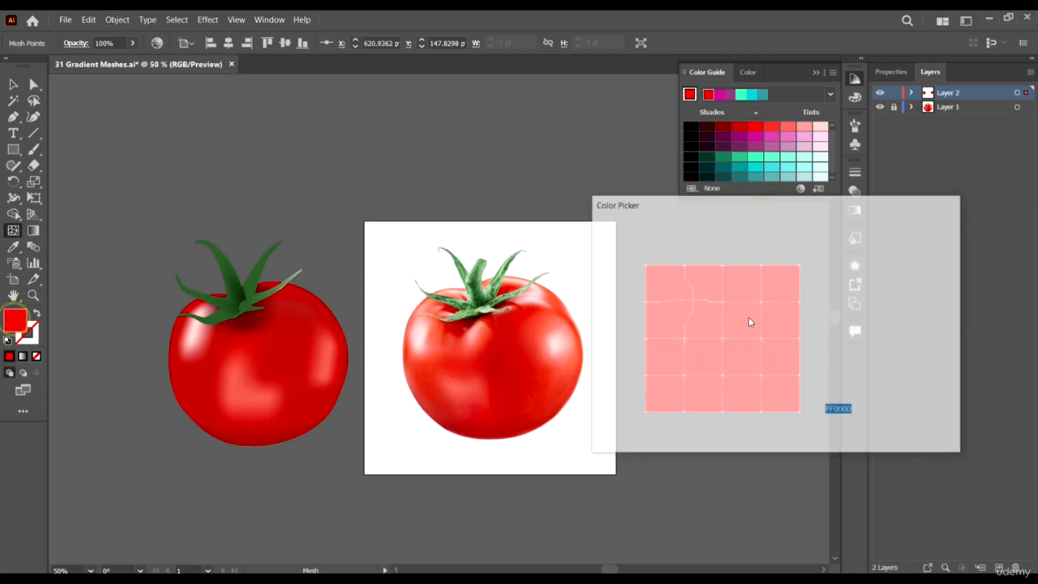
left_click_drag(719, 288, 615, 242)
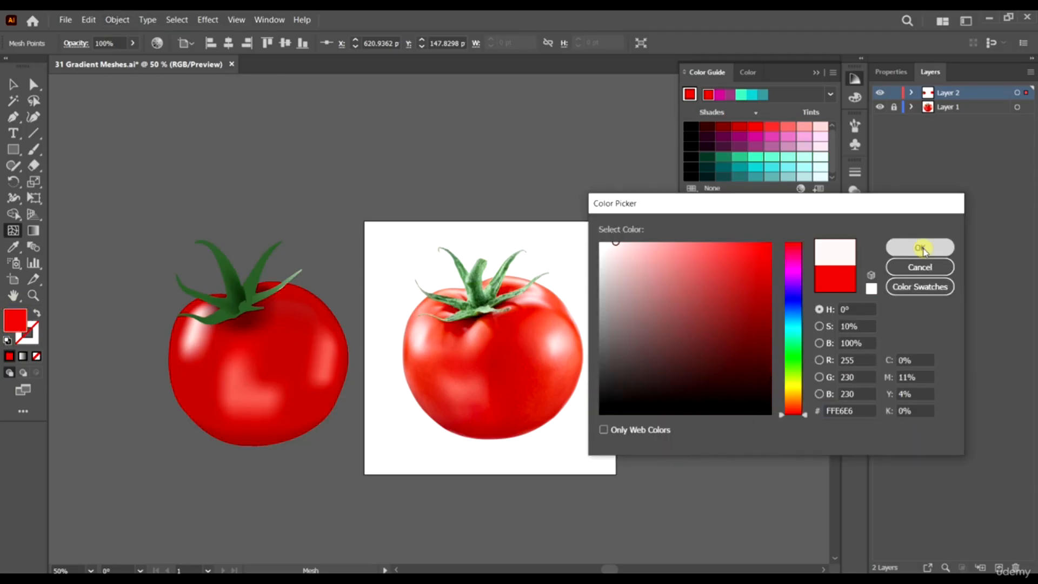
left_click(919, 247)
- Reselect the whole red mesh and check whether Create Gradient Mesh is available for it
left_click(14, 83)
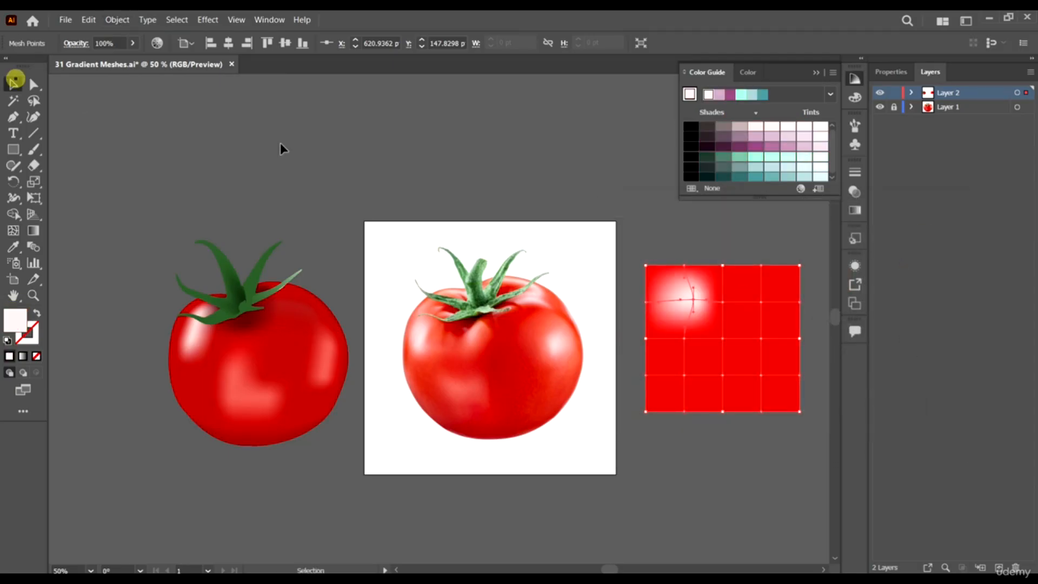
left_click(281, 144)
left_click(747, 331)
left_click(114, 20)
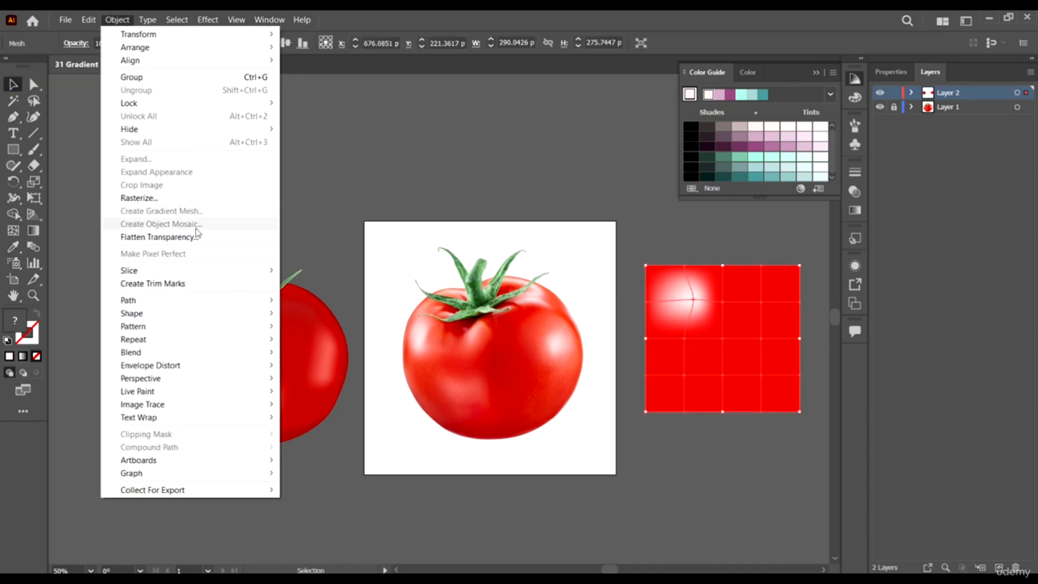
left_click(210, 210)
left_click(425, 16)
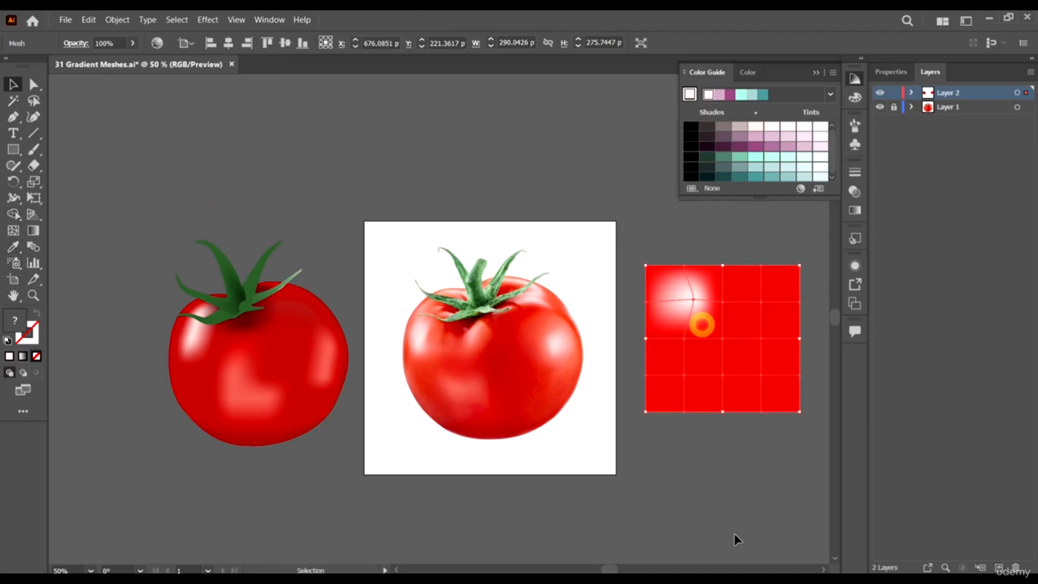
- Delete the red demonstration mesh beside the artboard
left_click(736, 510)
left_click(723, 406)
key("Delete")
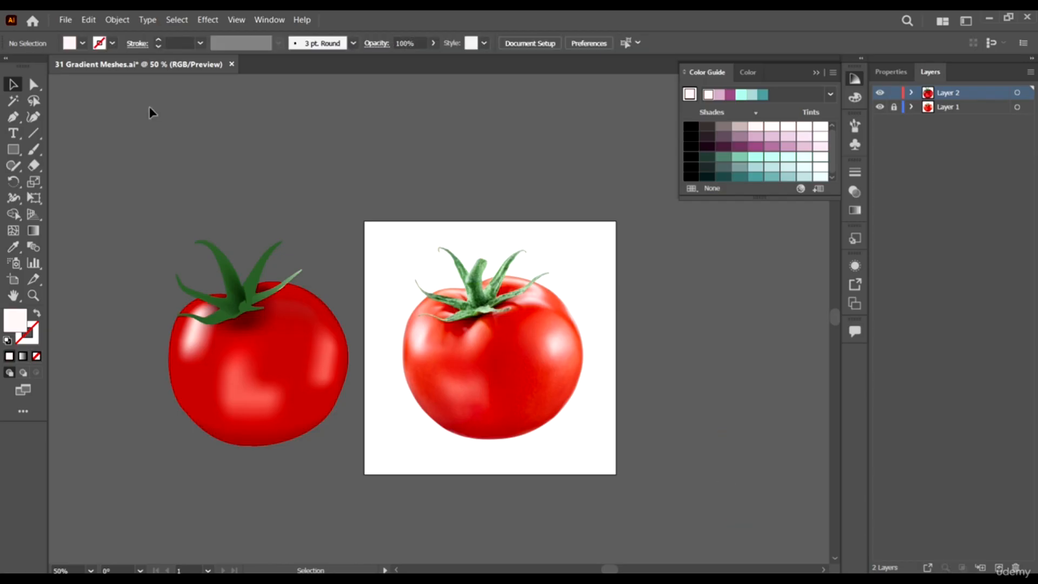